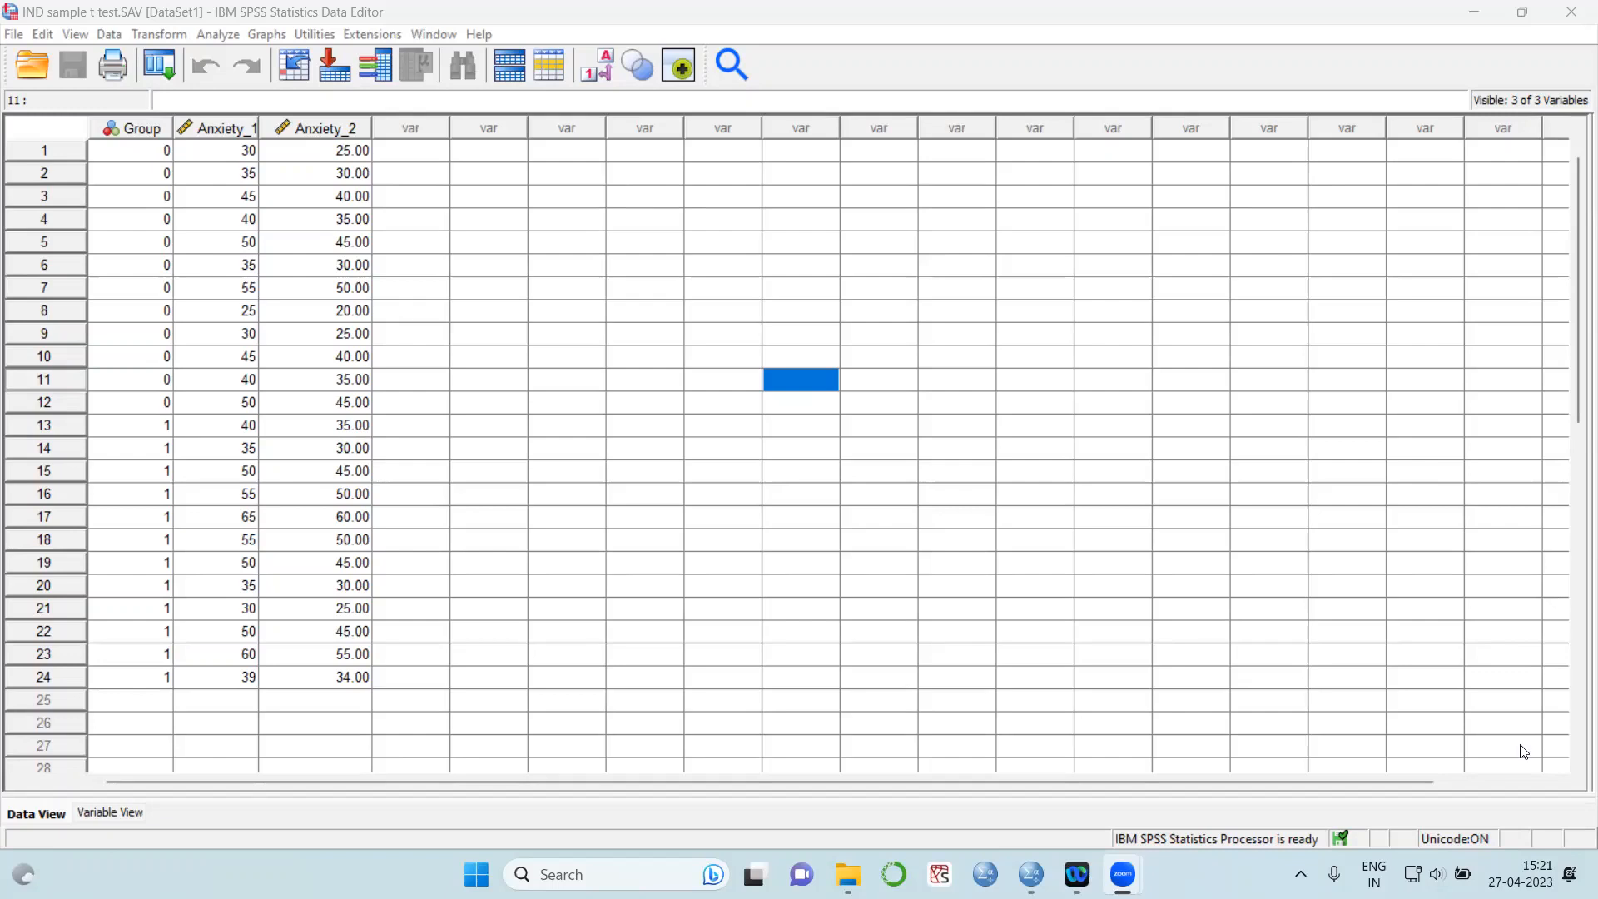
Show the Group variable's definition in Variable View and display the data editor as a smaller, magnified window
double_click(159, 133)
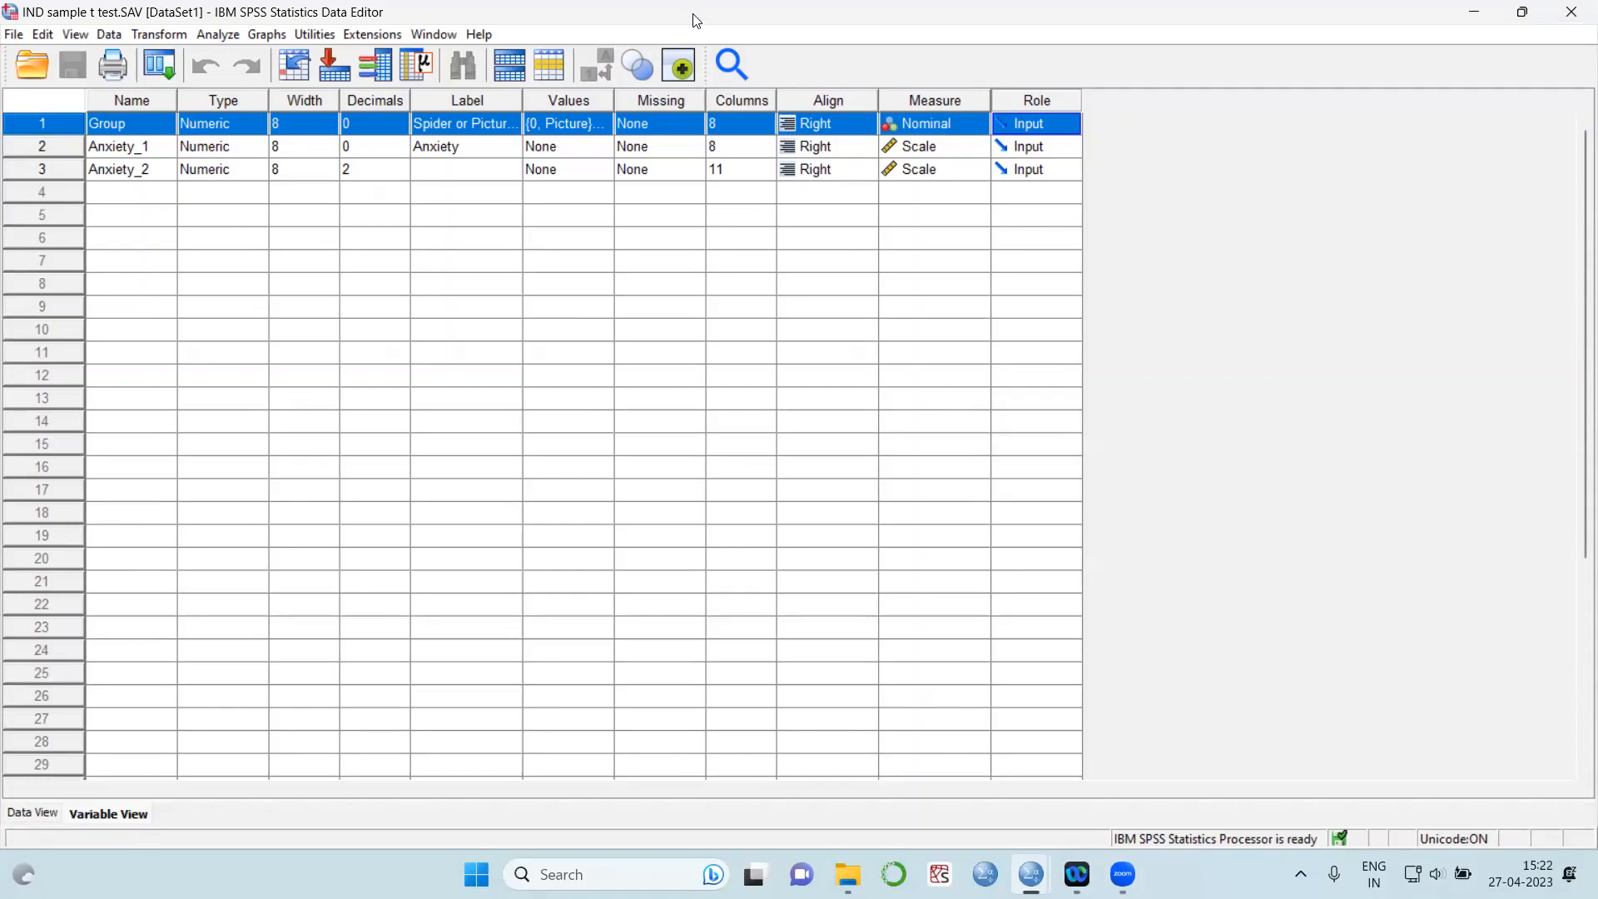
drag(697, 20, 707, 127)
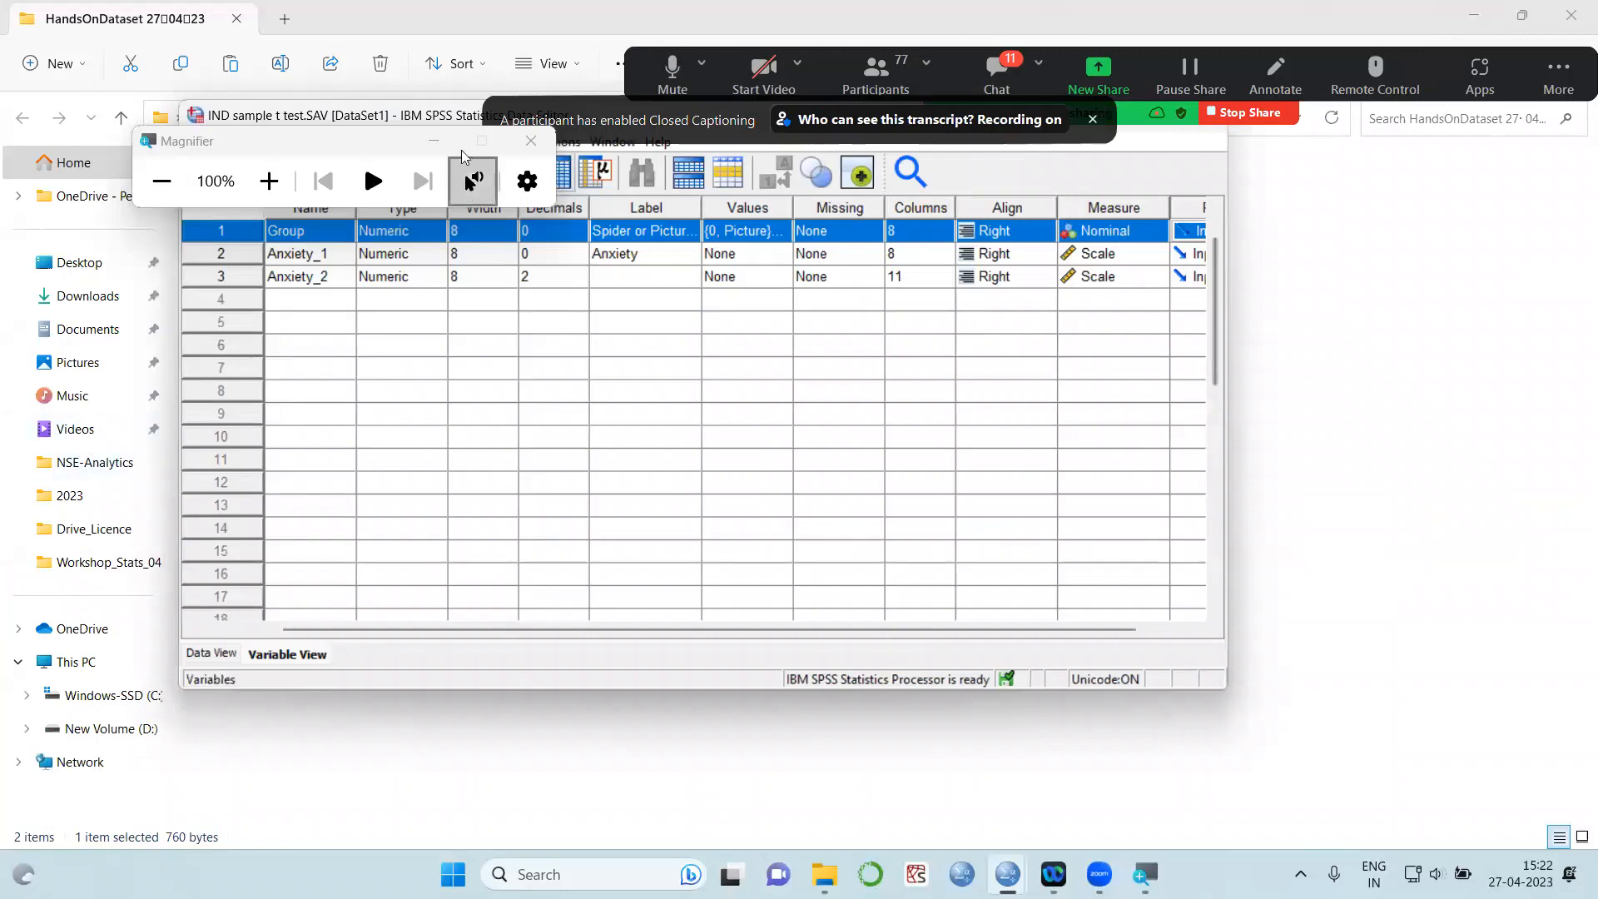
click(436, 143)
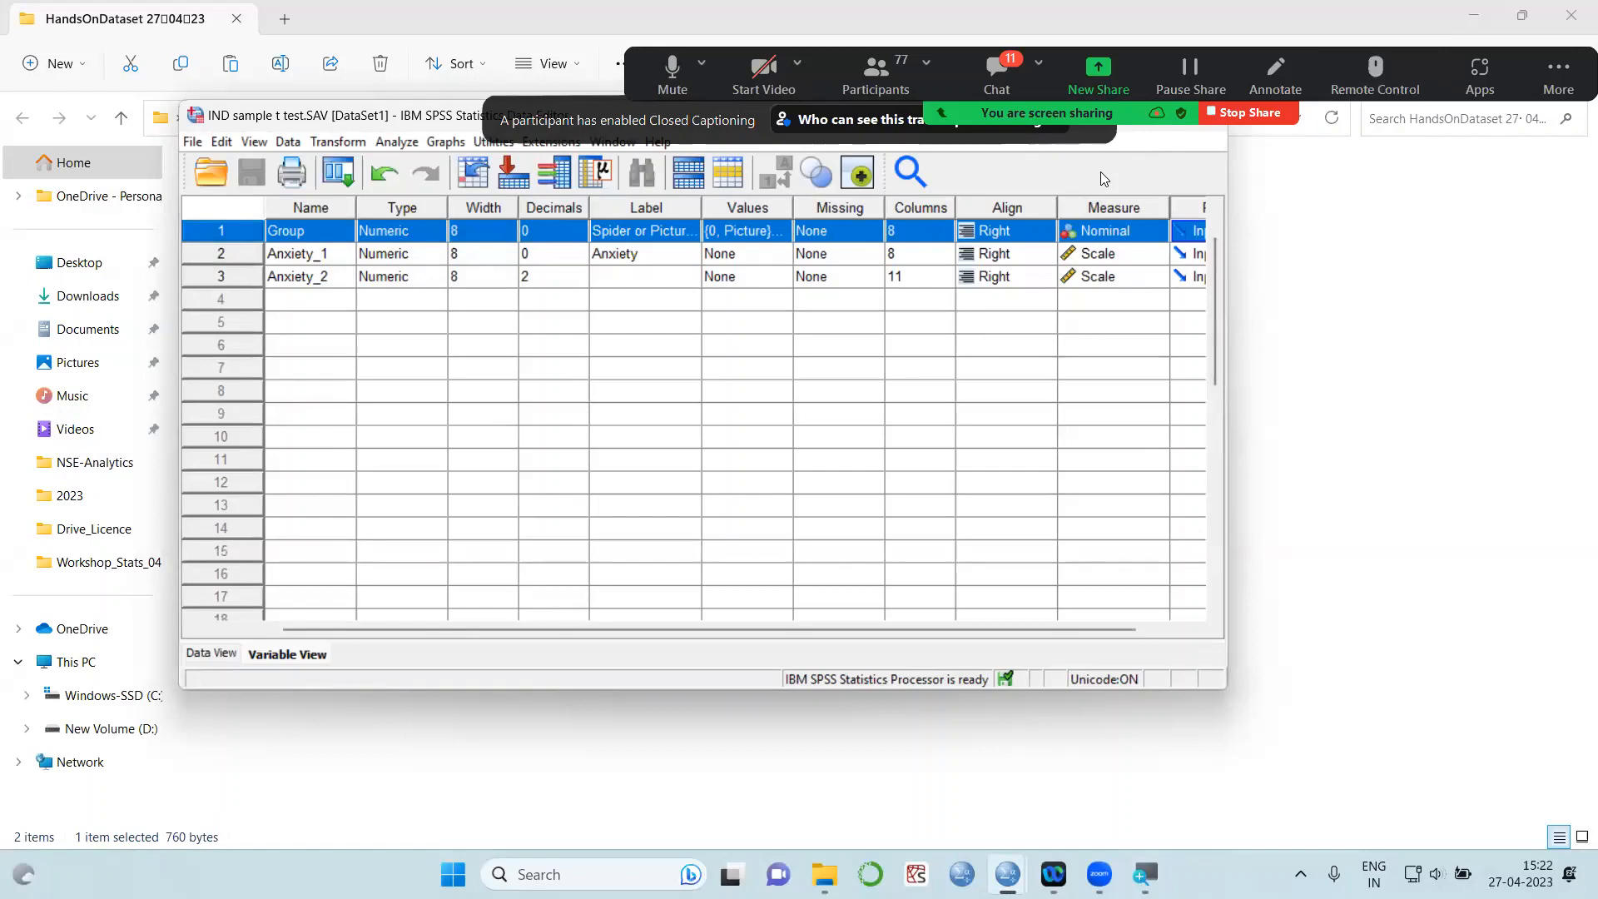
key(super+plus)
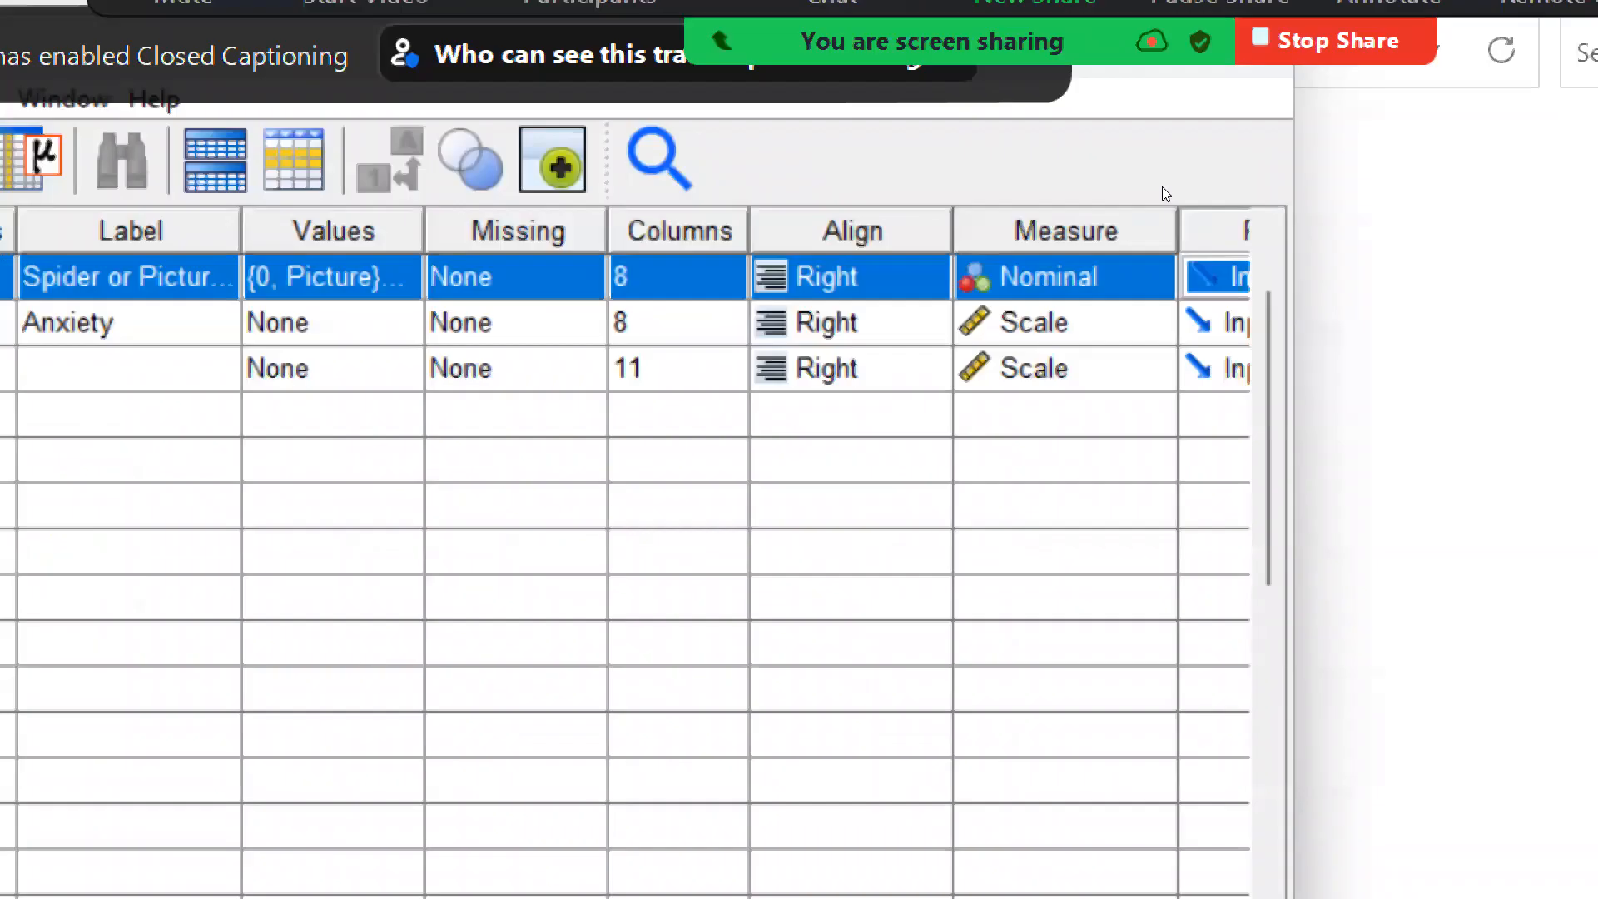
Examine the defined variables and their attributes in Variable View, highlighting the variable names
scroll(632, 463, down, 5)
scroll(616, 468, up, 5)
scroll(627, 476, down, 10)
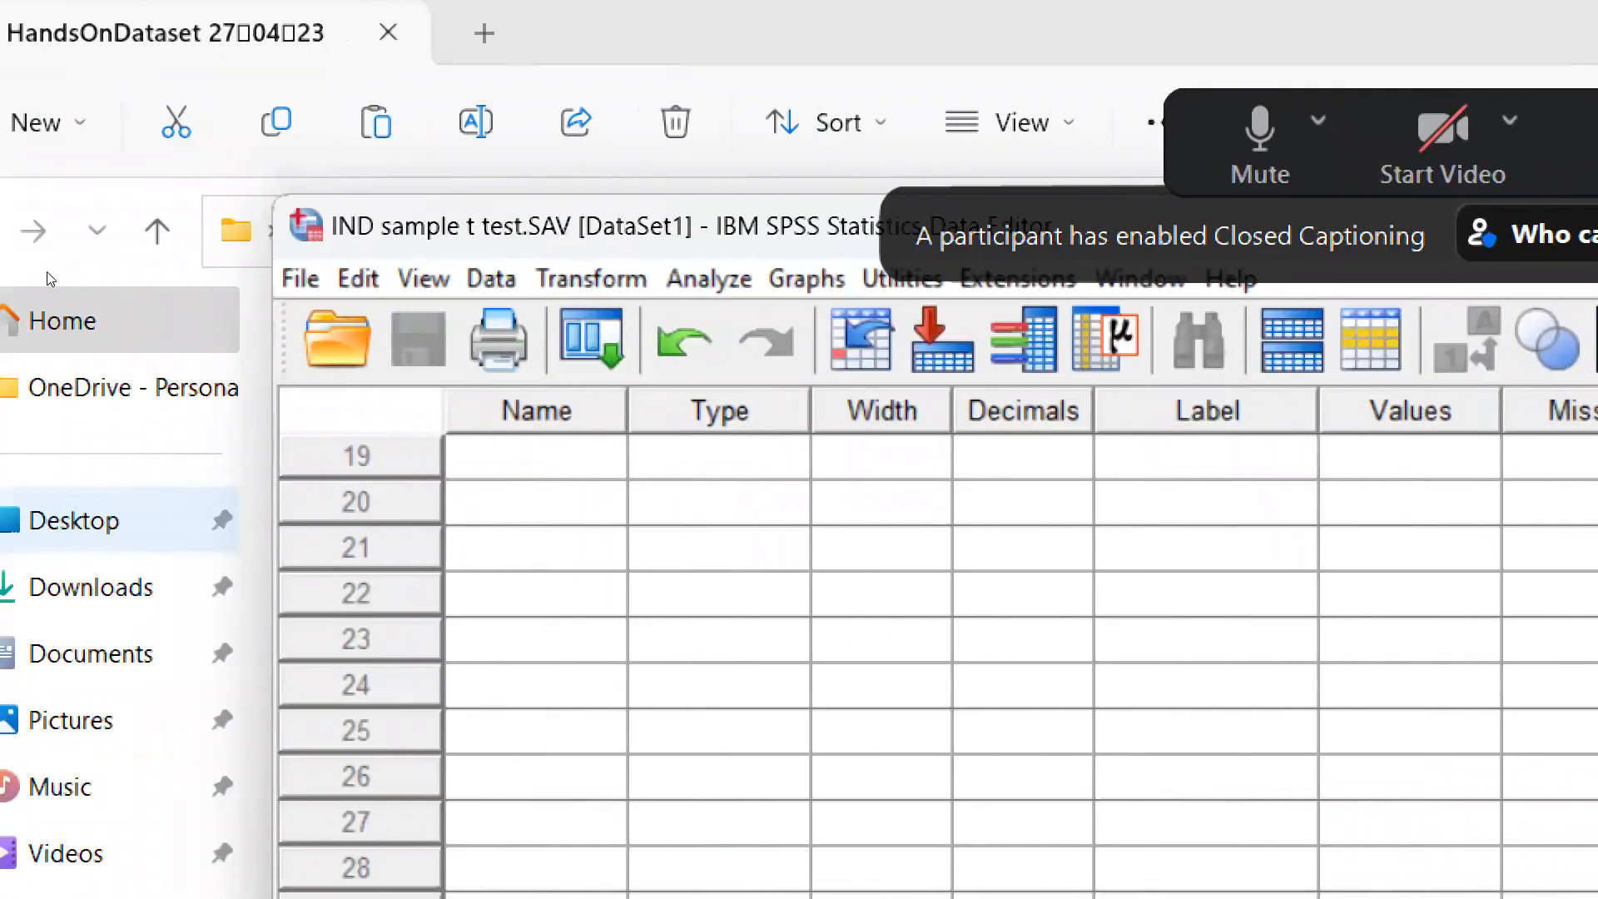
scroll(410, 241, down, 1)
scroll(366, 280, up, 5)
scroll(500, 281, up, 2)
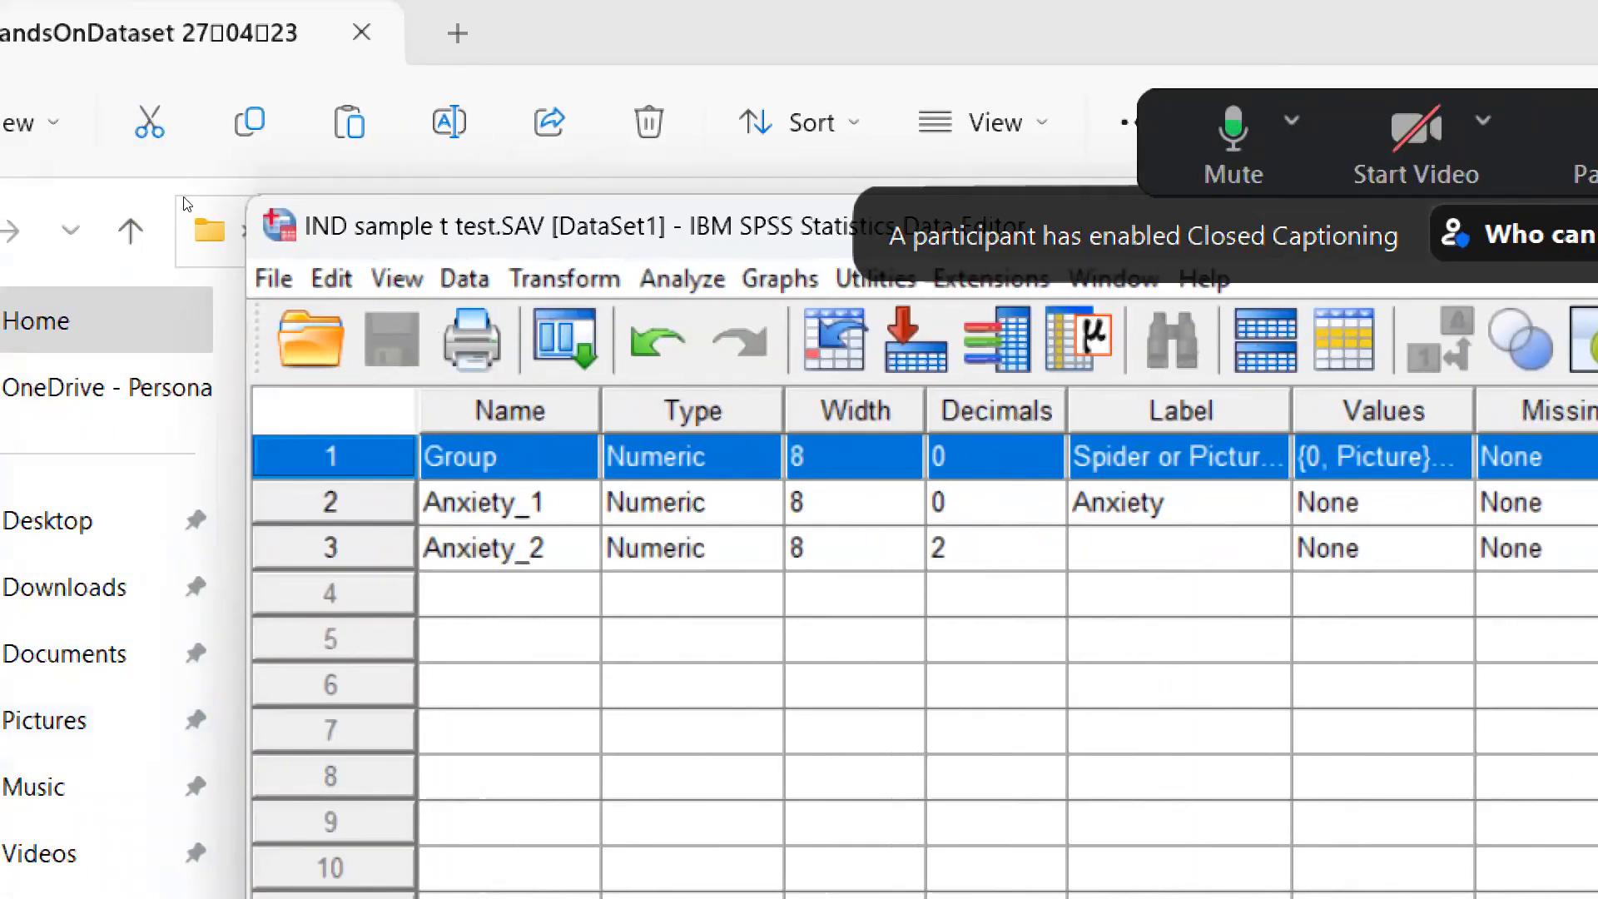
click(510, 411)
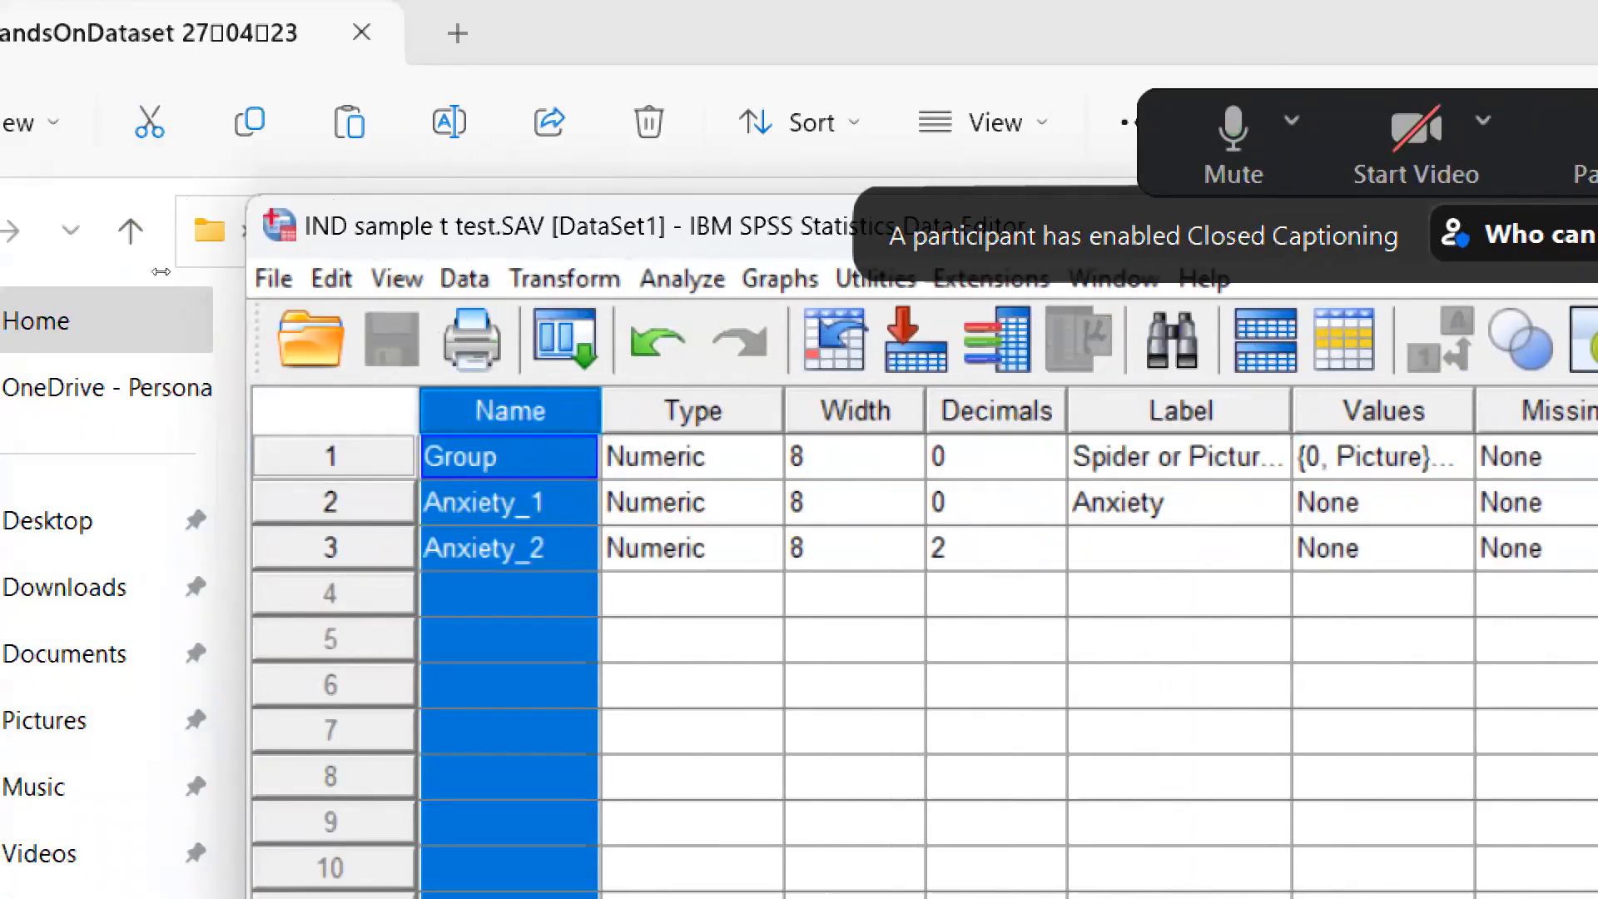
Return to the data and review the Group codes down through the cases
scroll(616, 566, down, 5)
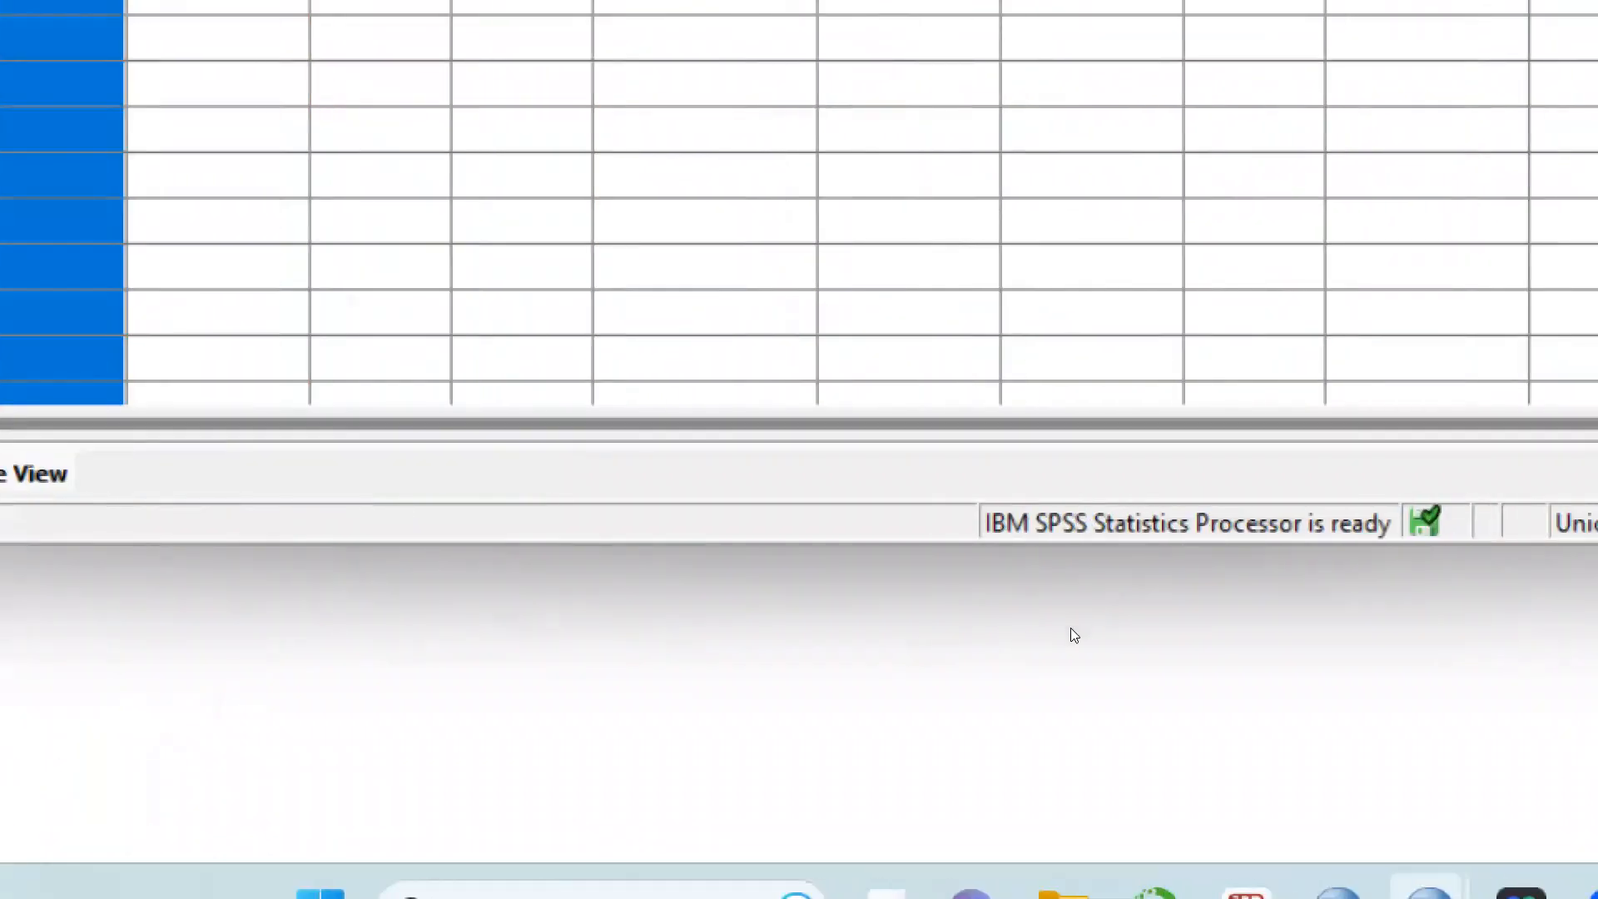
click(422, 470)
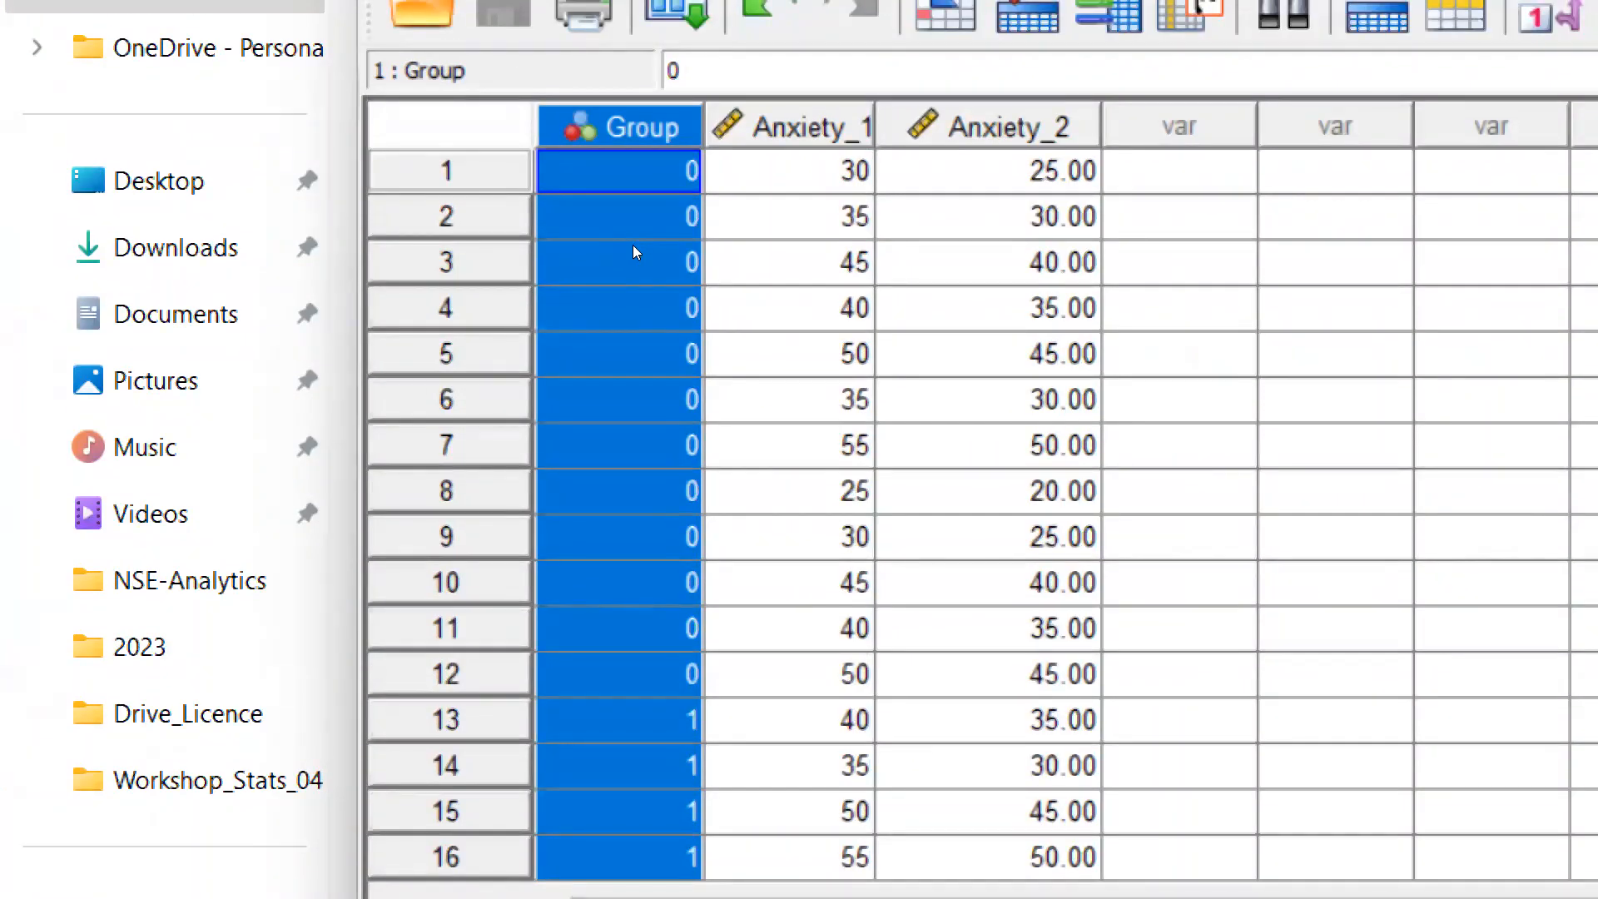
scroll(373, 716, down, 2)
scroll(370, 560, down, 1)
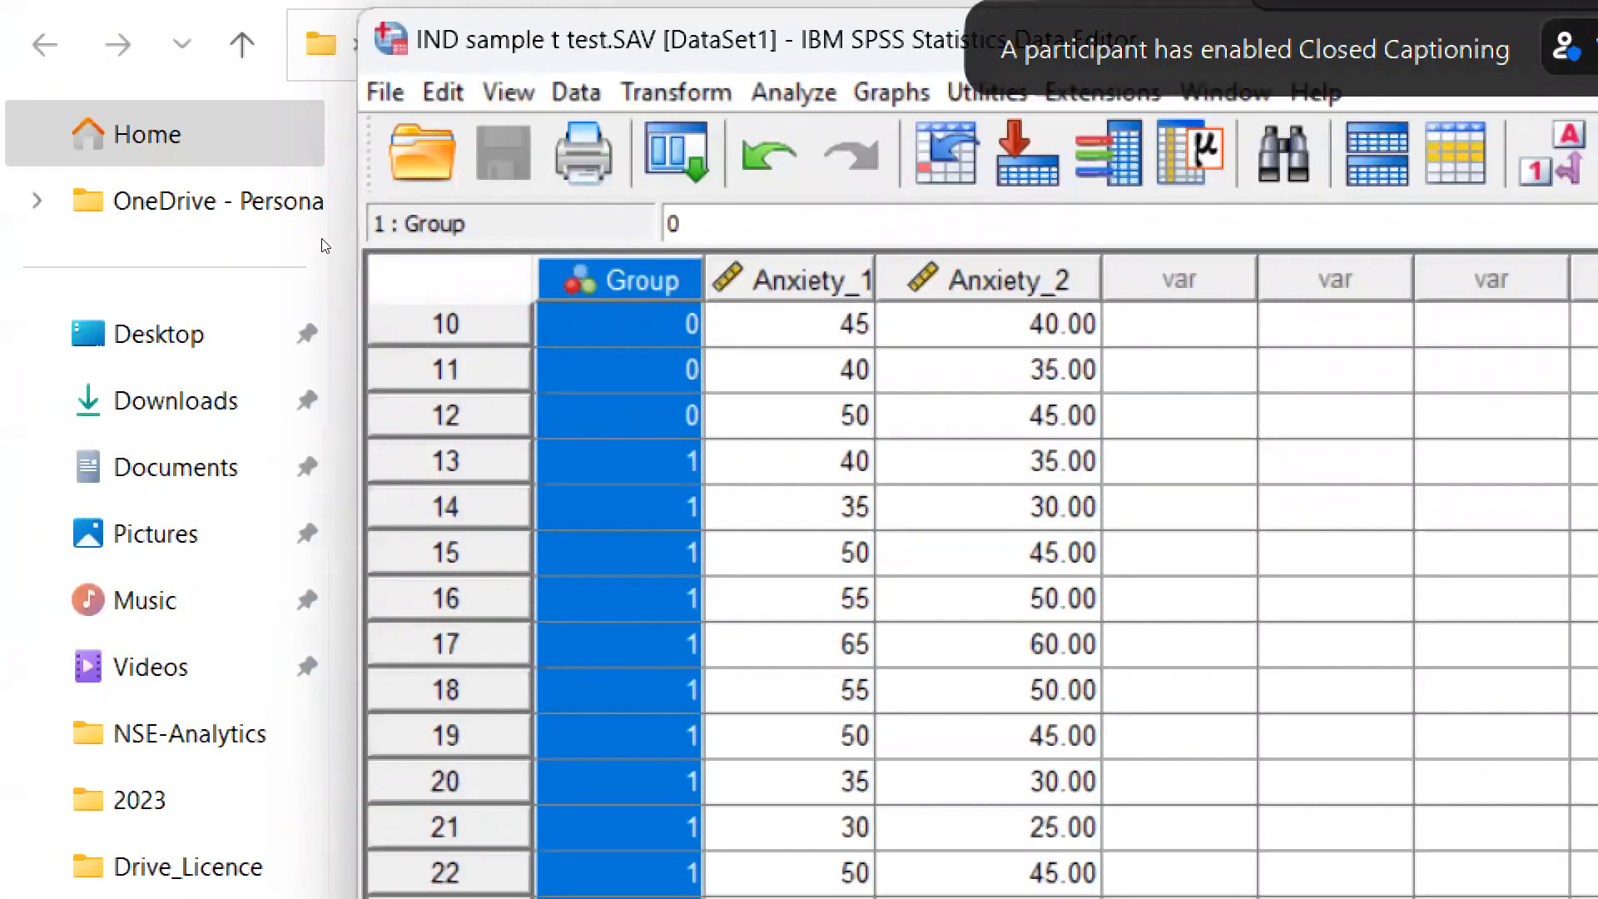
Widen the attribute columns in Variable View and check the value labels of Group, accepting them as defined
double_click(635, 473)
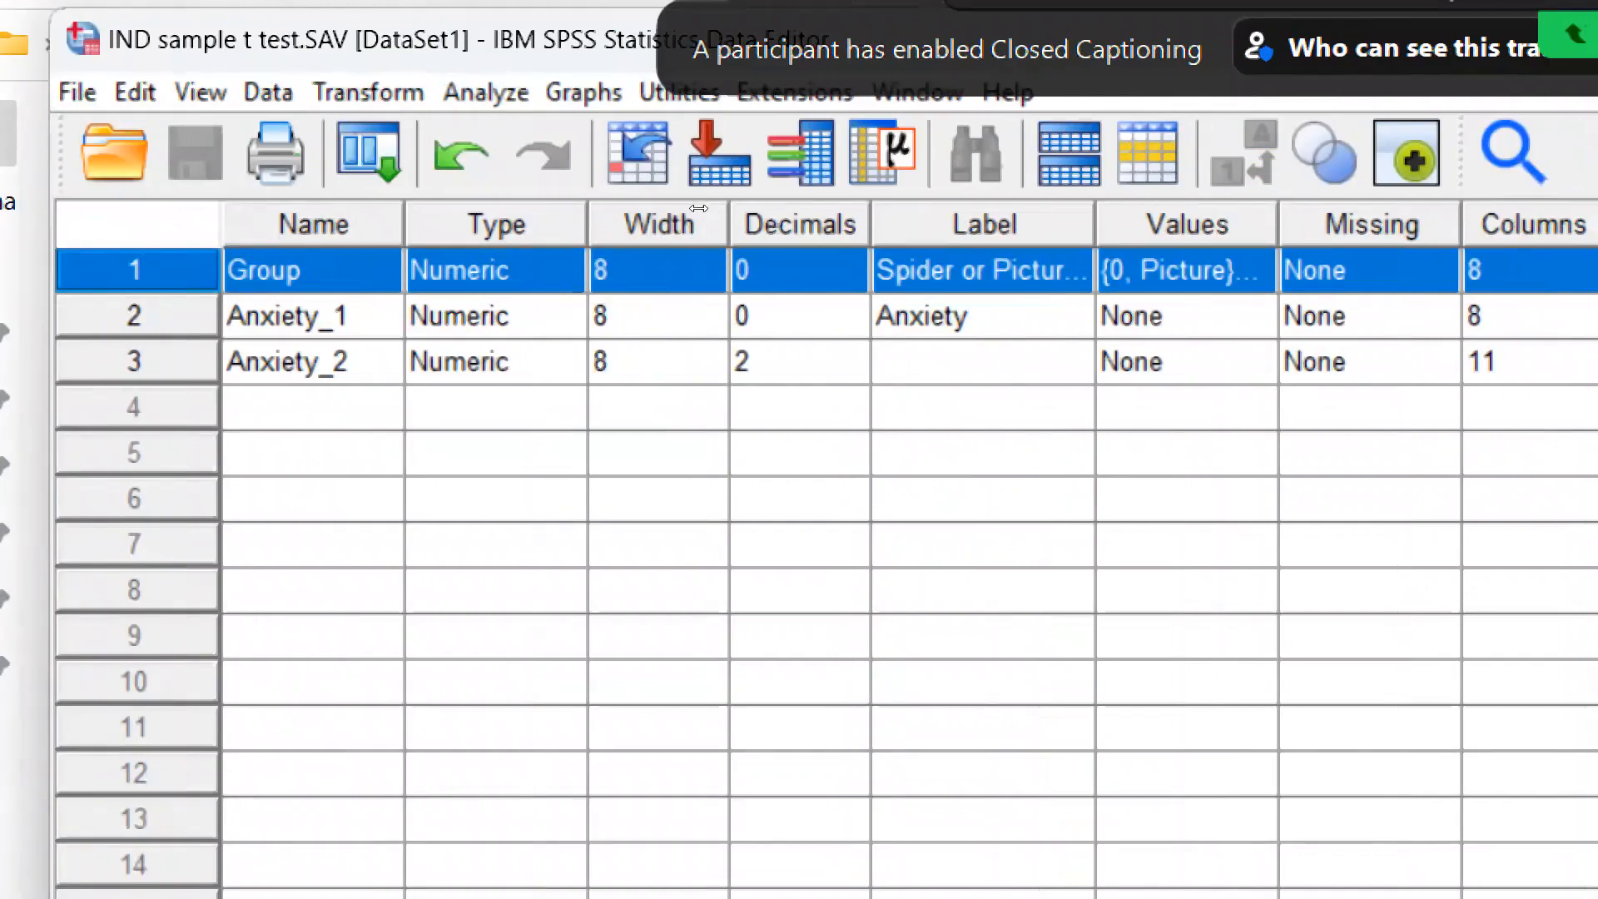
mouse_move(701, 203)
mouse_down()
mouse_move(737, 202)
mouse_move(717, 205)
mouse_up()
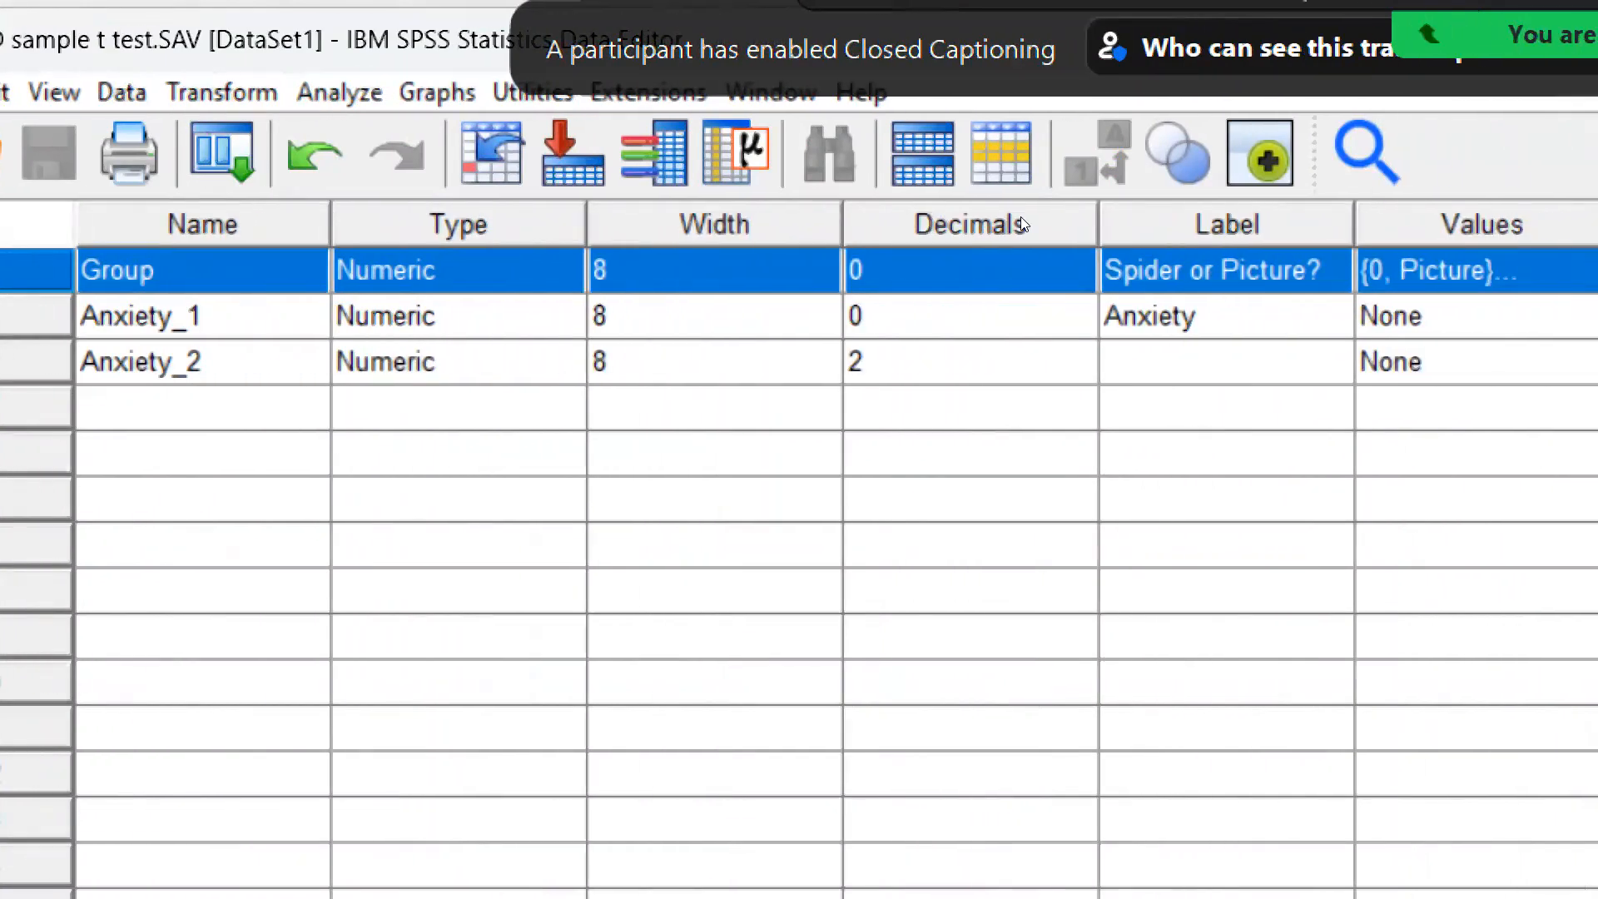
click(1013, 235)
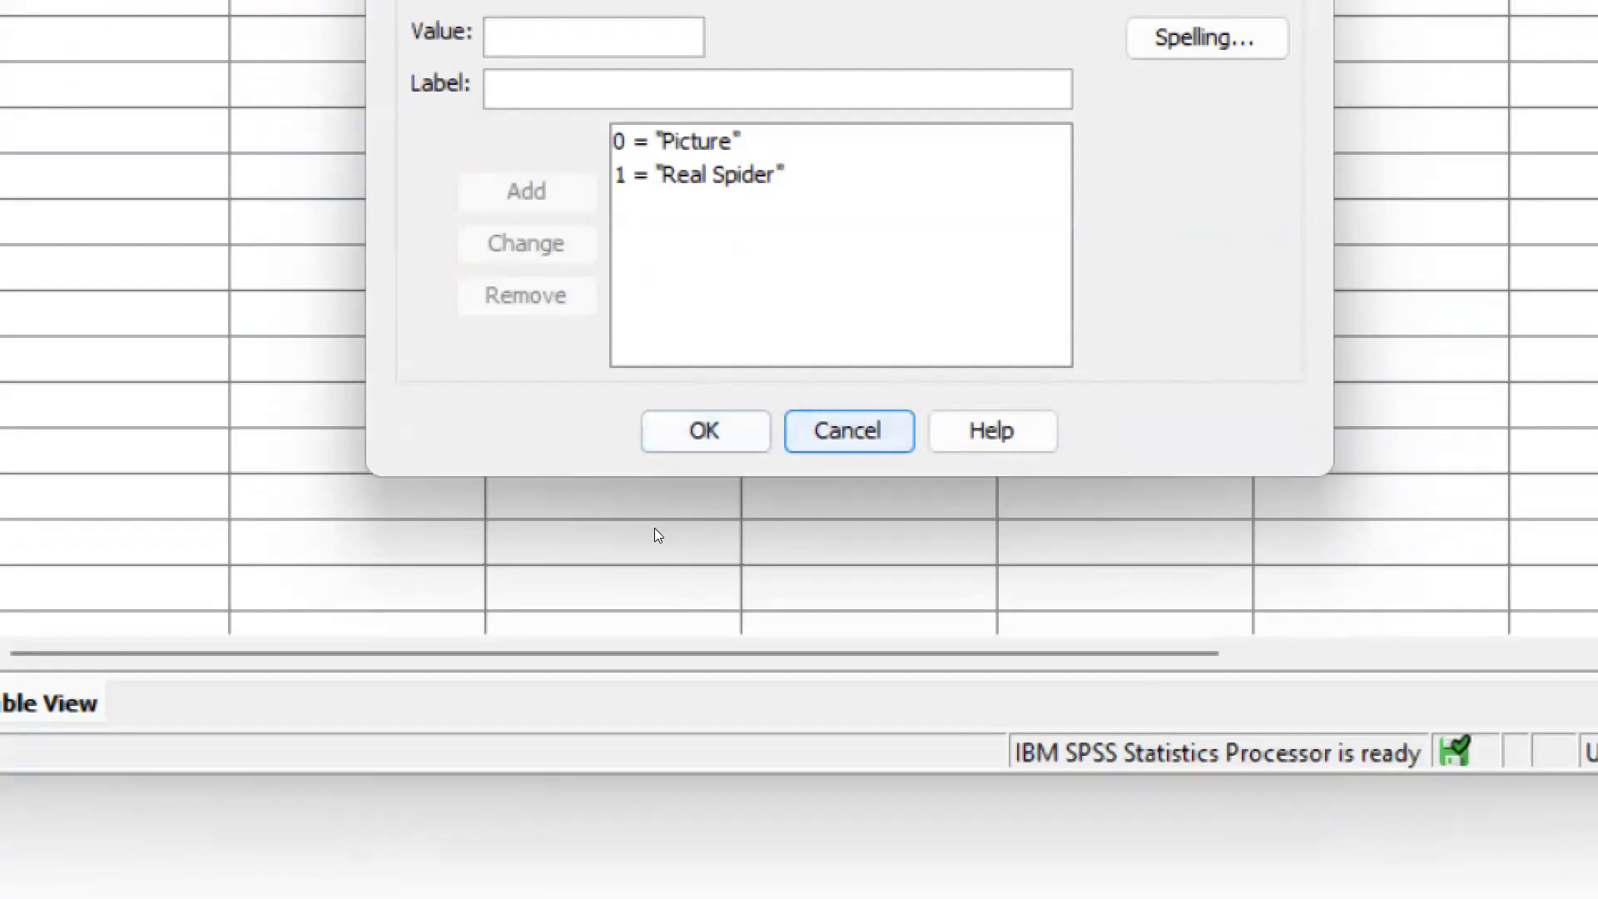
key(Return)
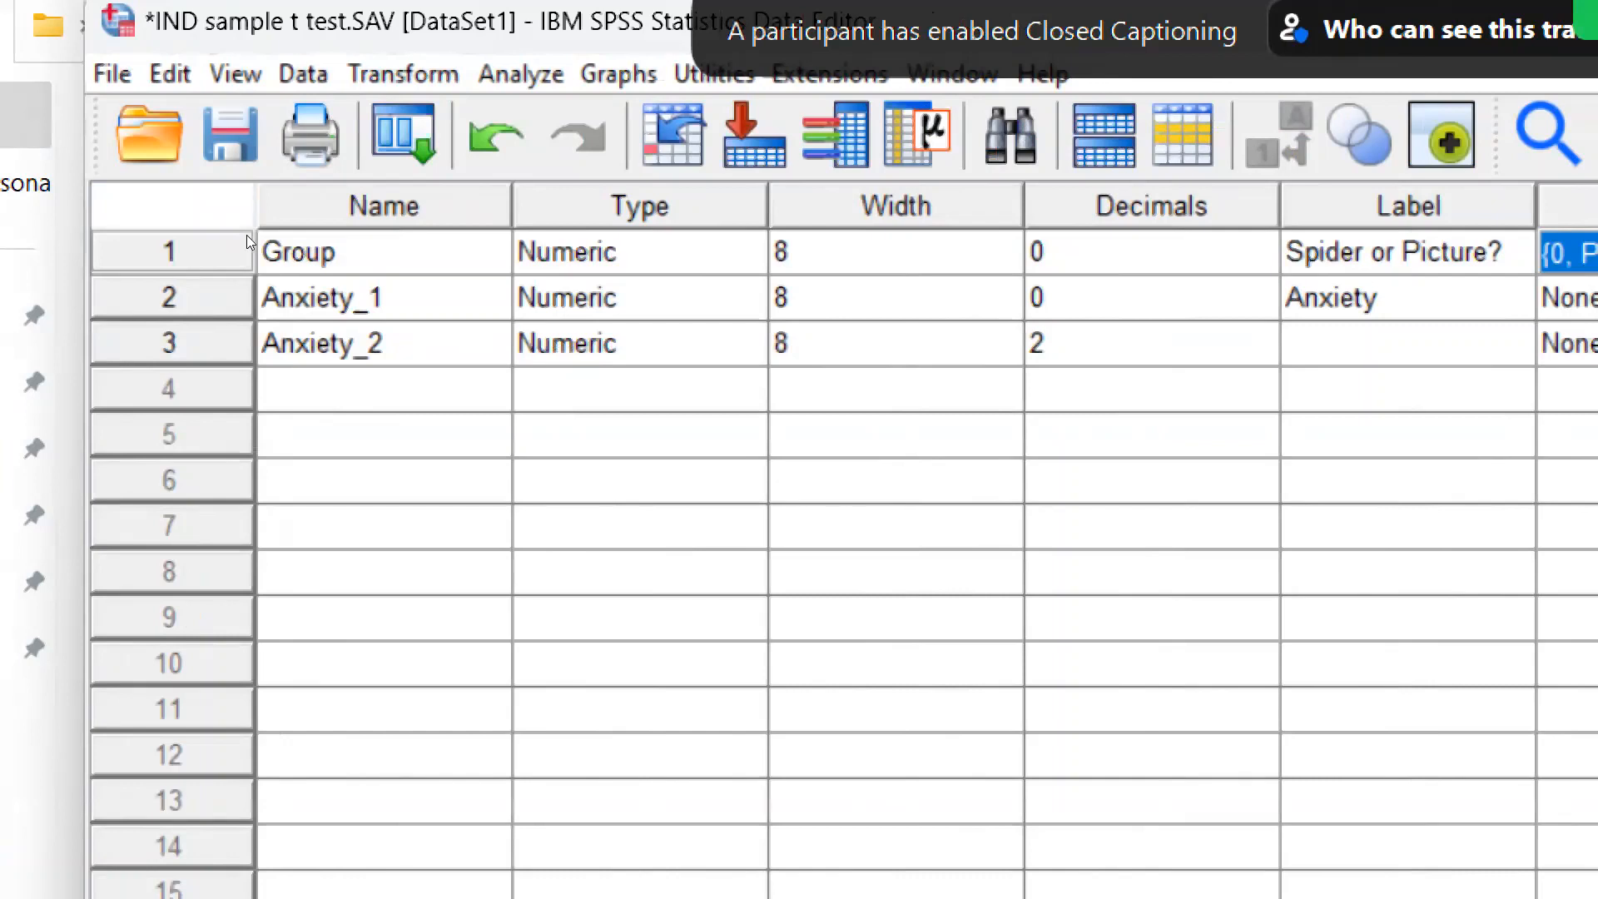
Go back to the data values and look through all cases of Group, Anxiety_1 and Anxiety_2
key(ctrl+t)
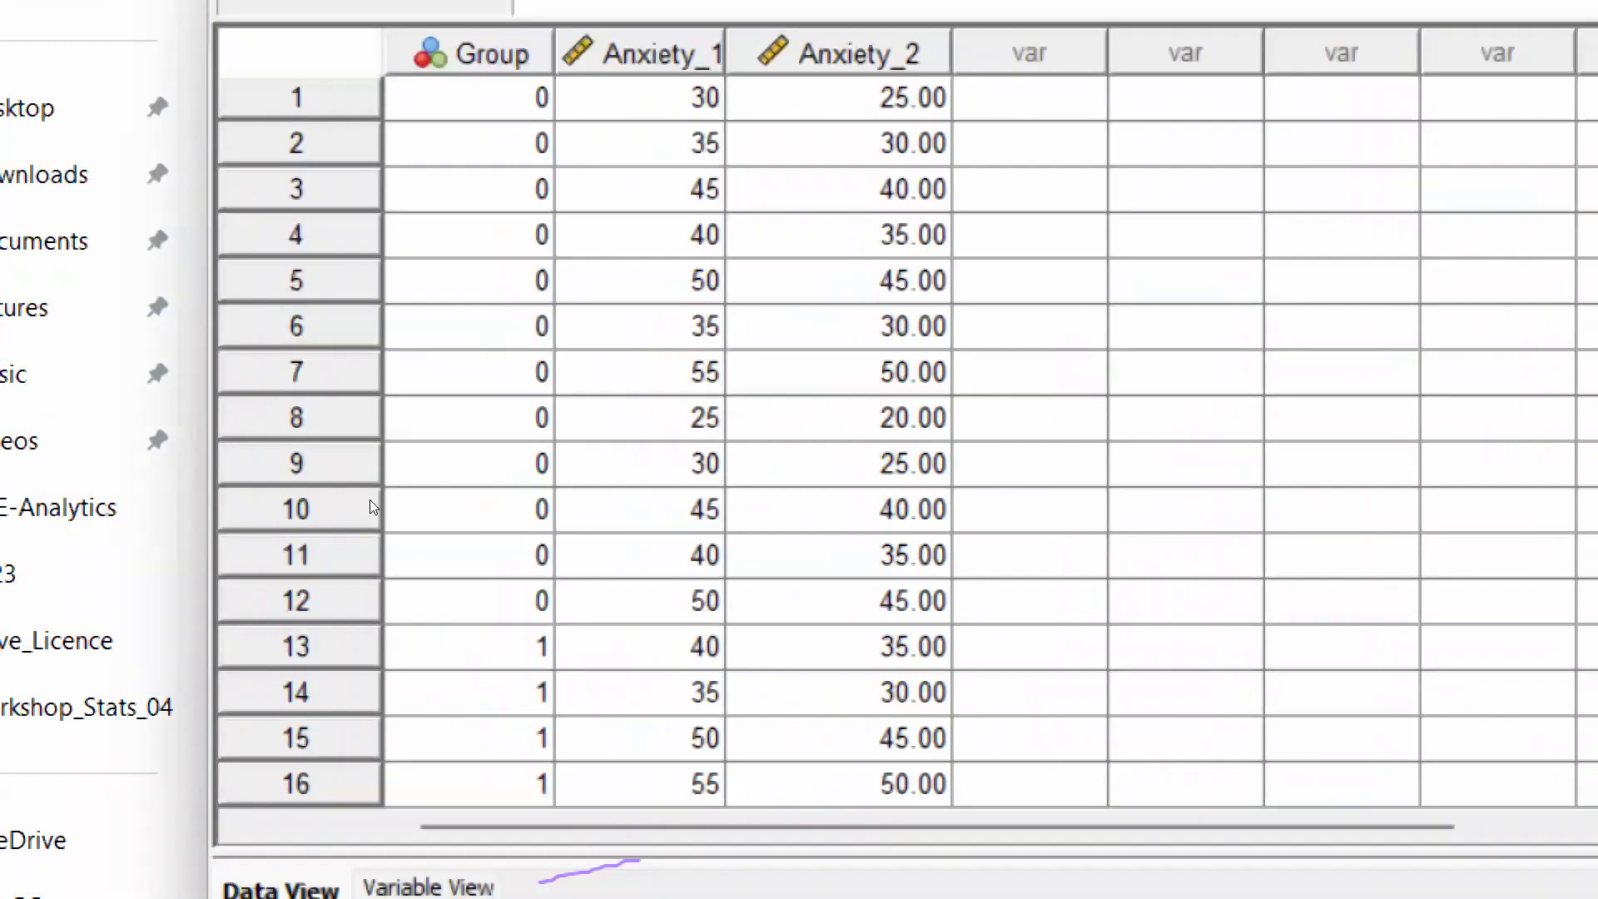
scroll(371, 498, down, 3)
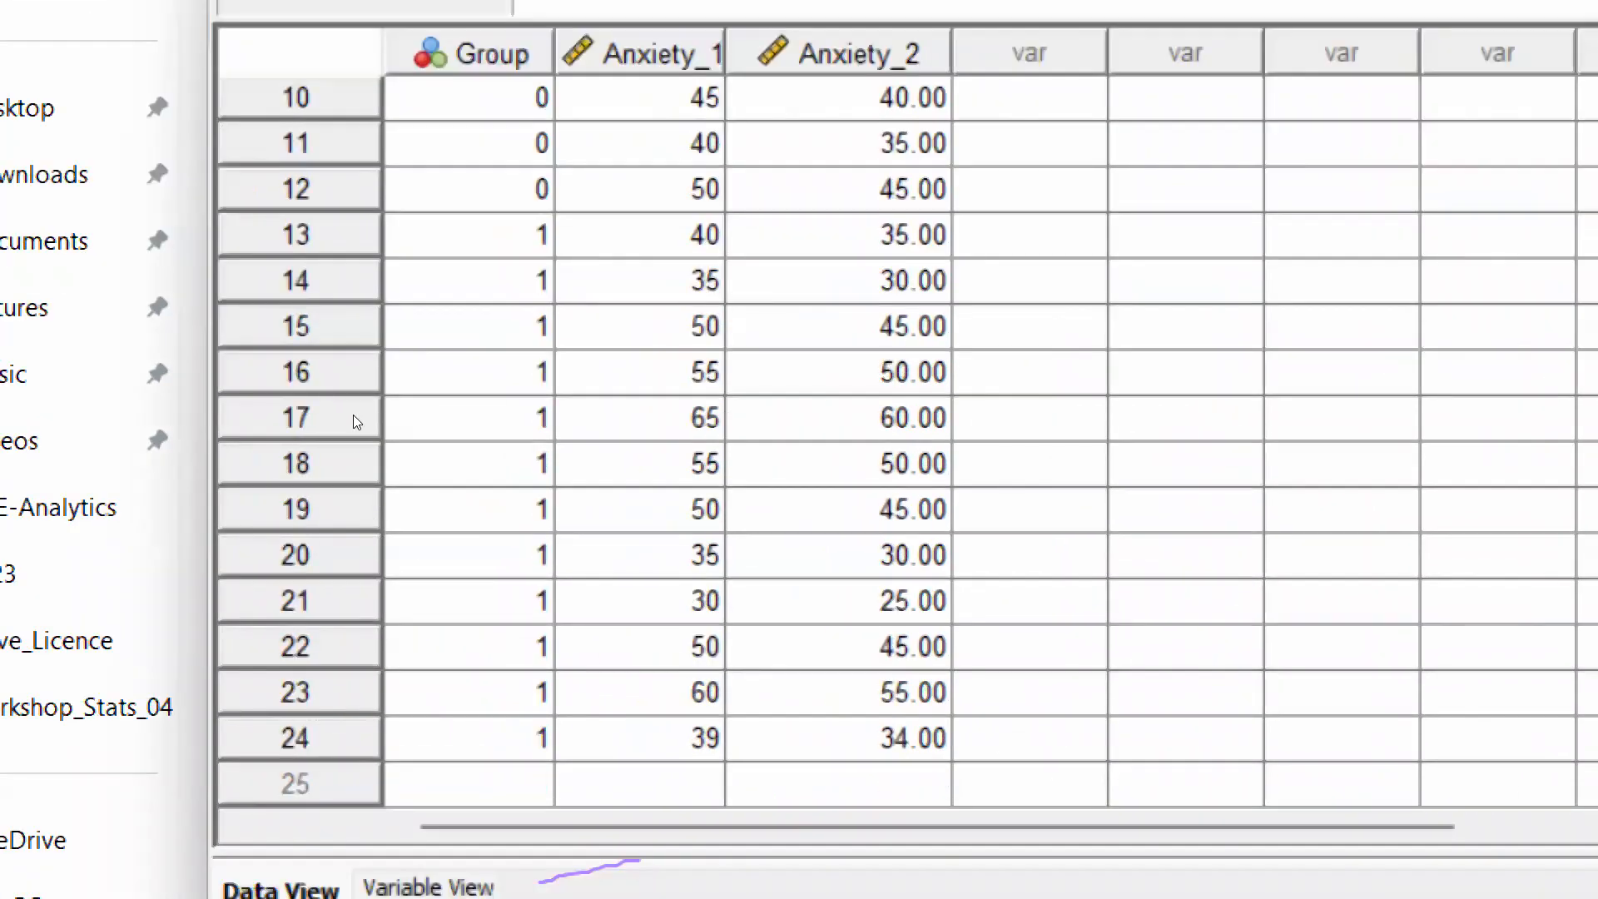
scroll(353, 415, up, 3)
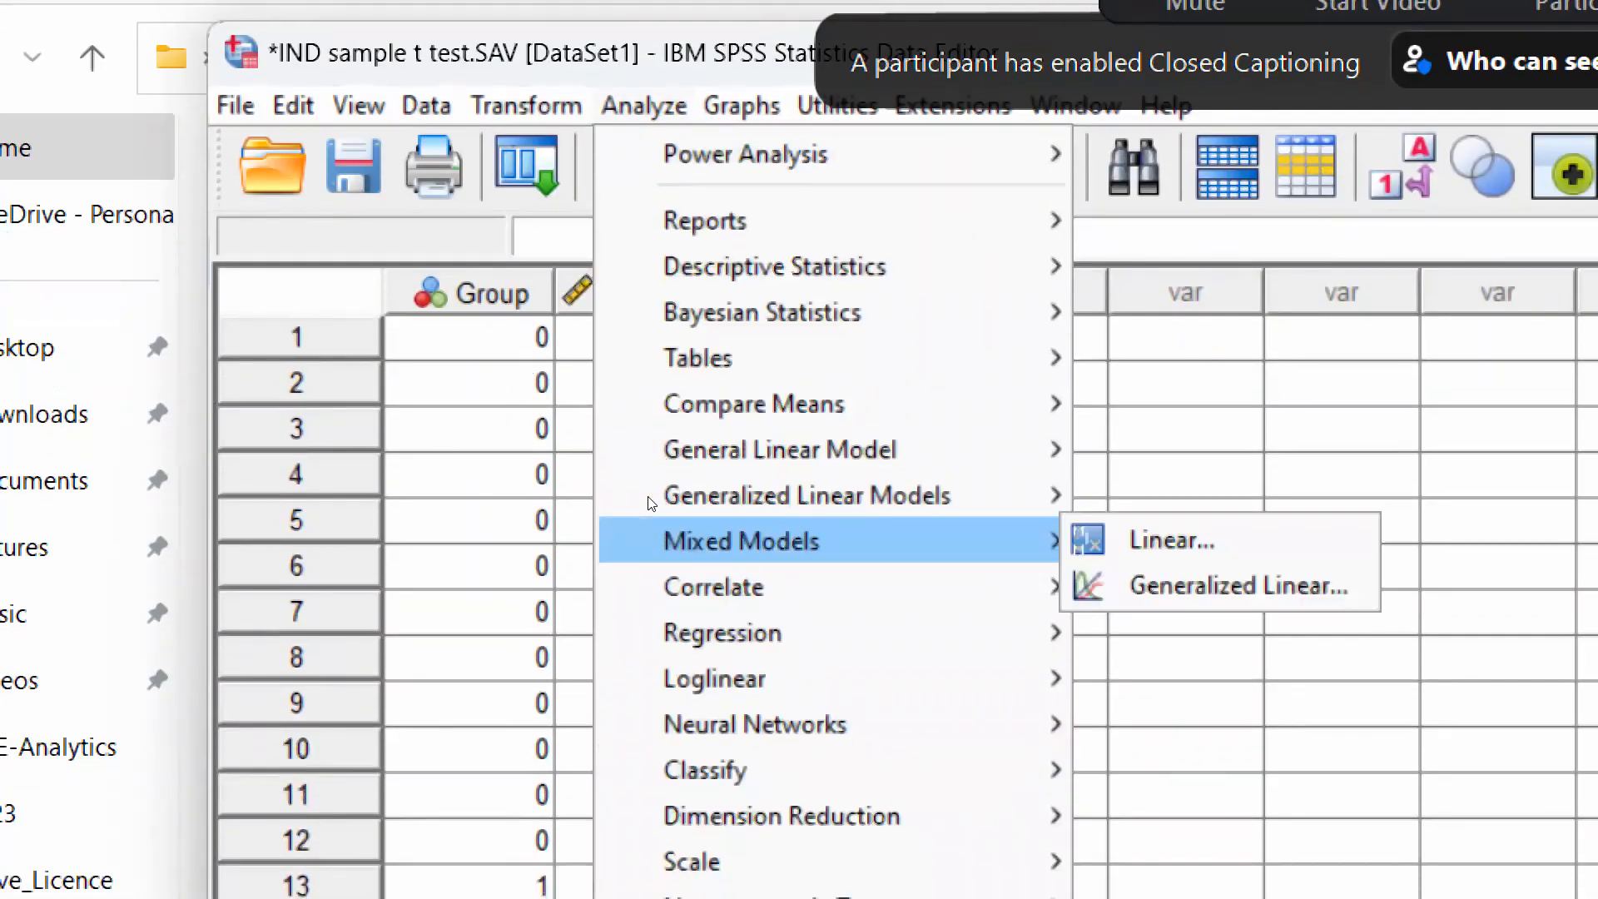
mouse_move(799, 826)
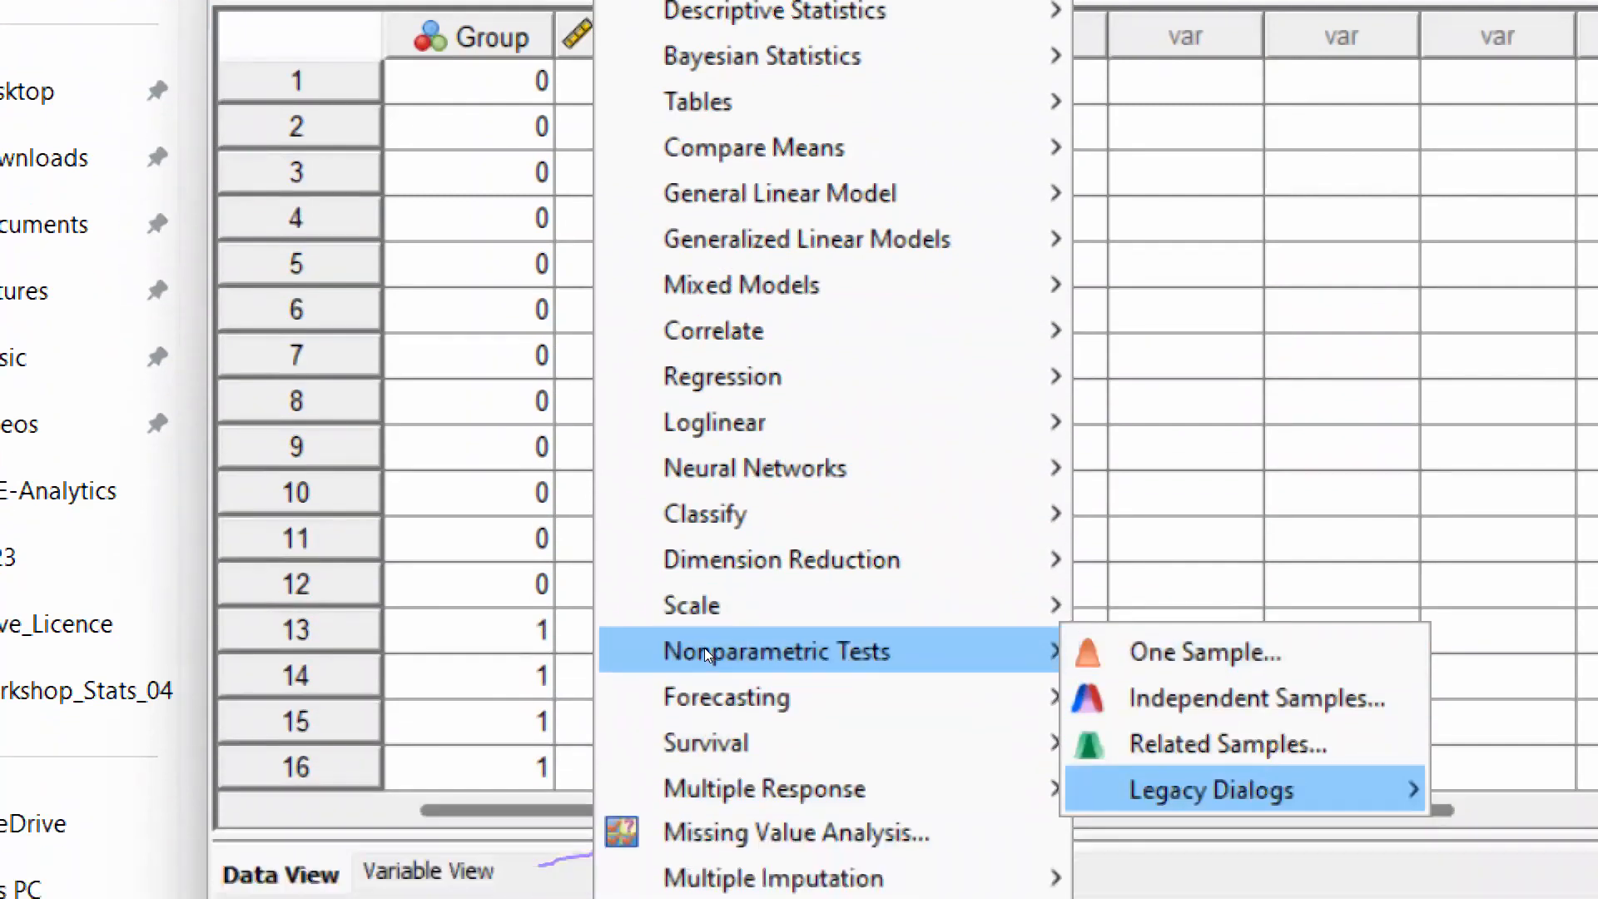
mouse_move(1212, 790)
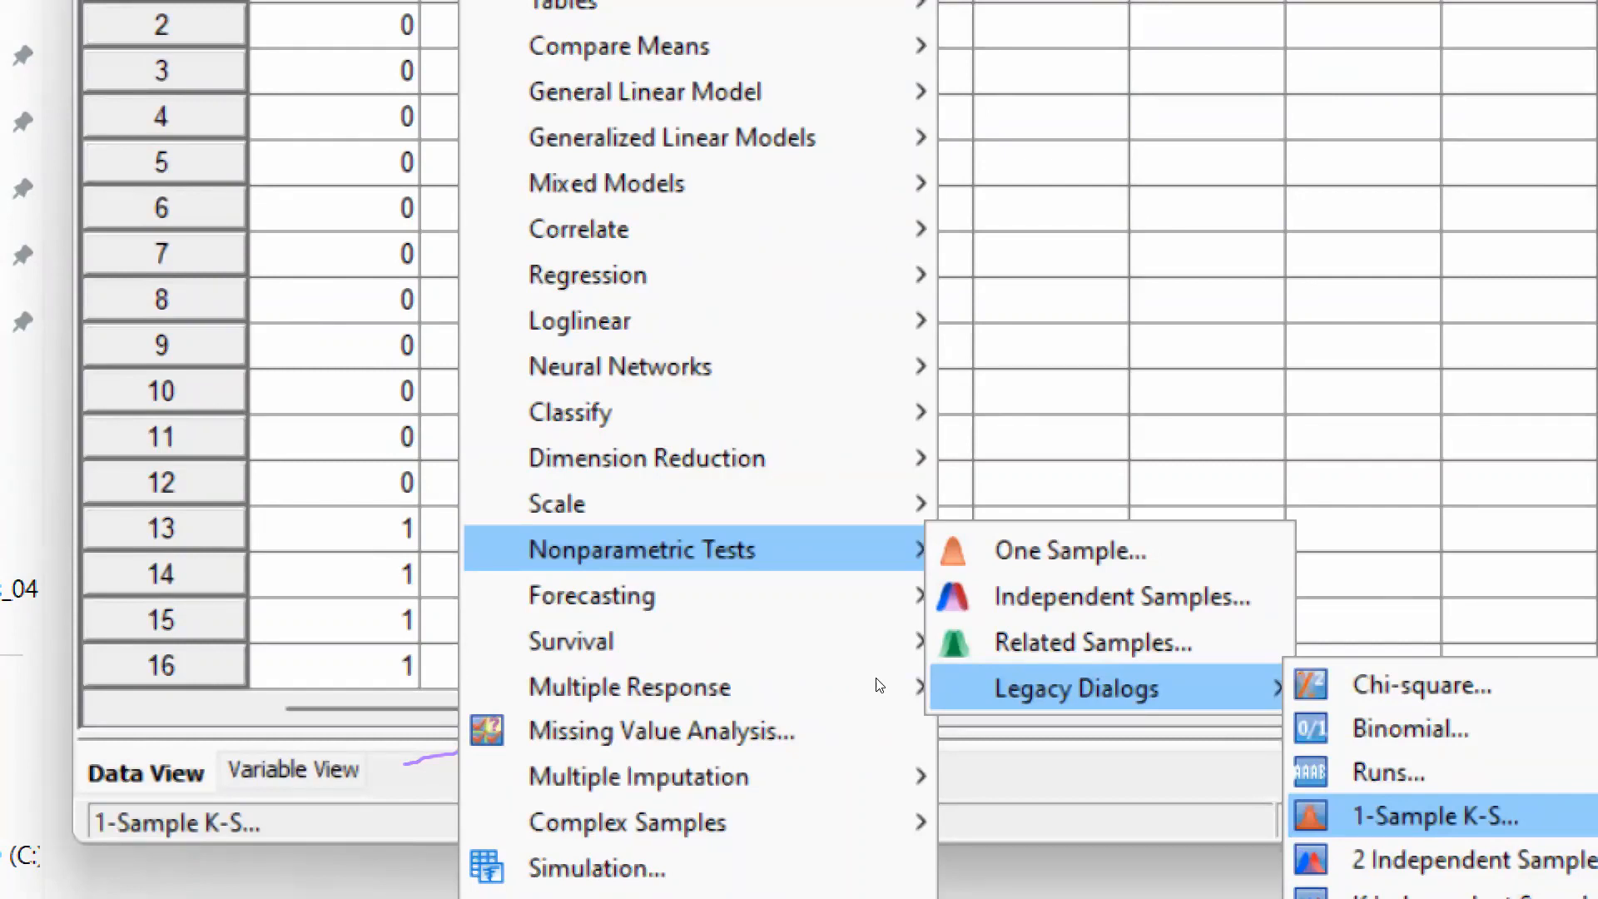
key(Return)
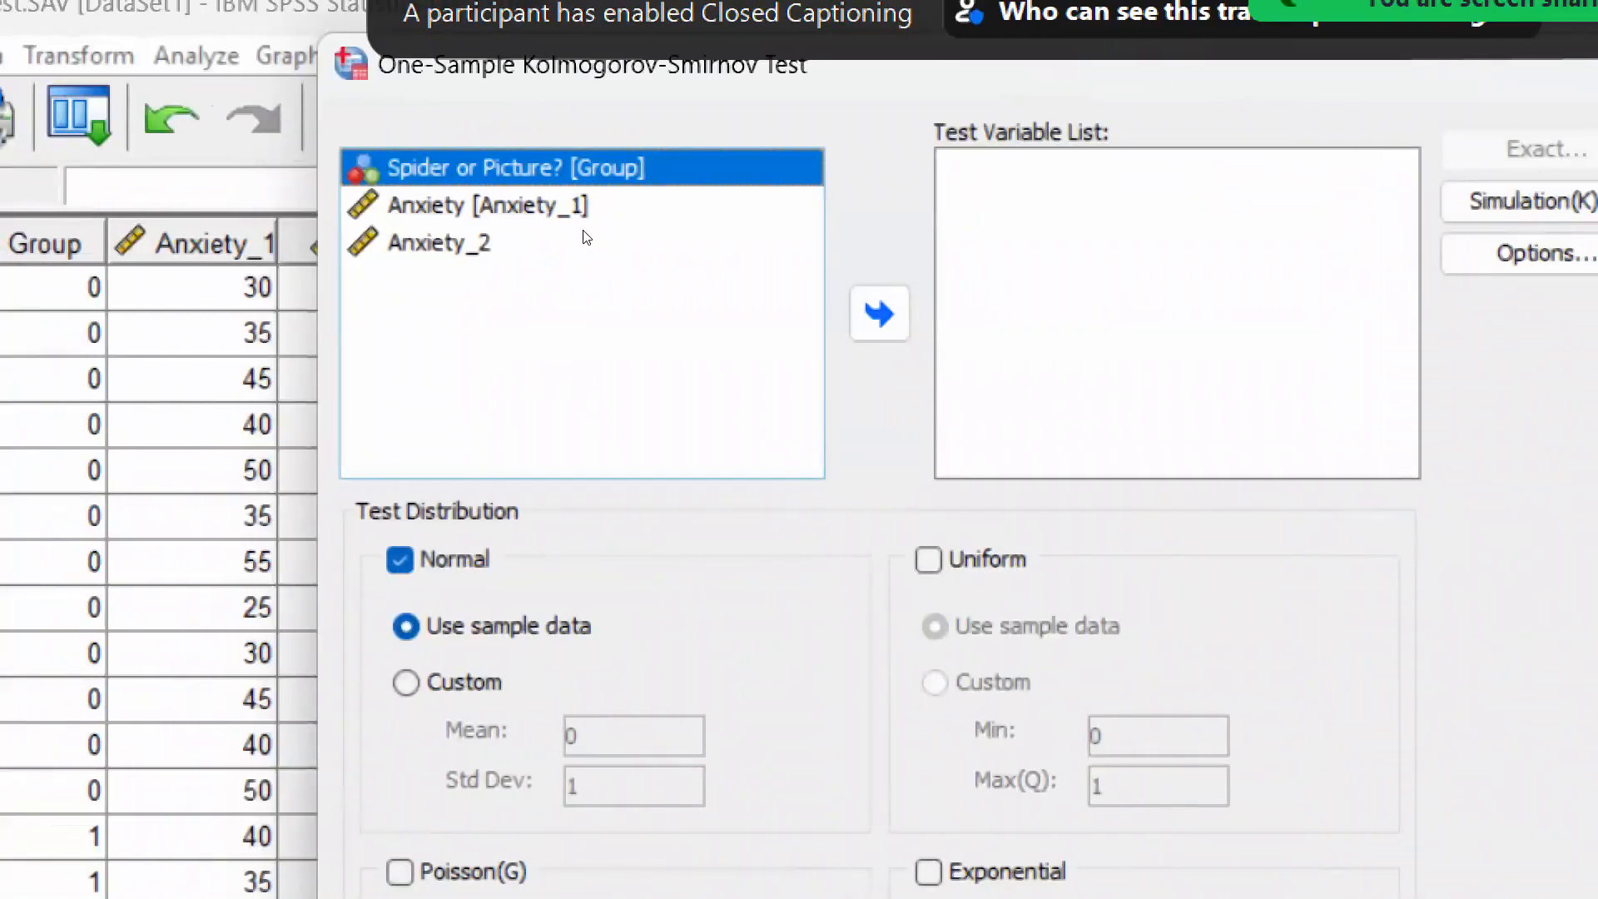
click(590, 208)
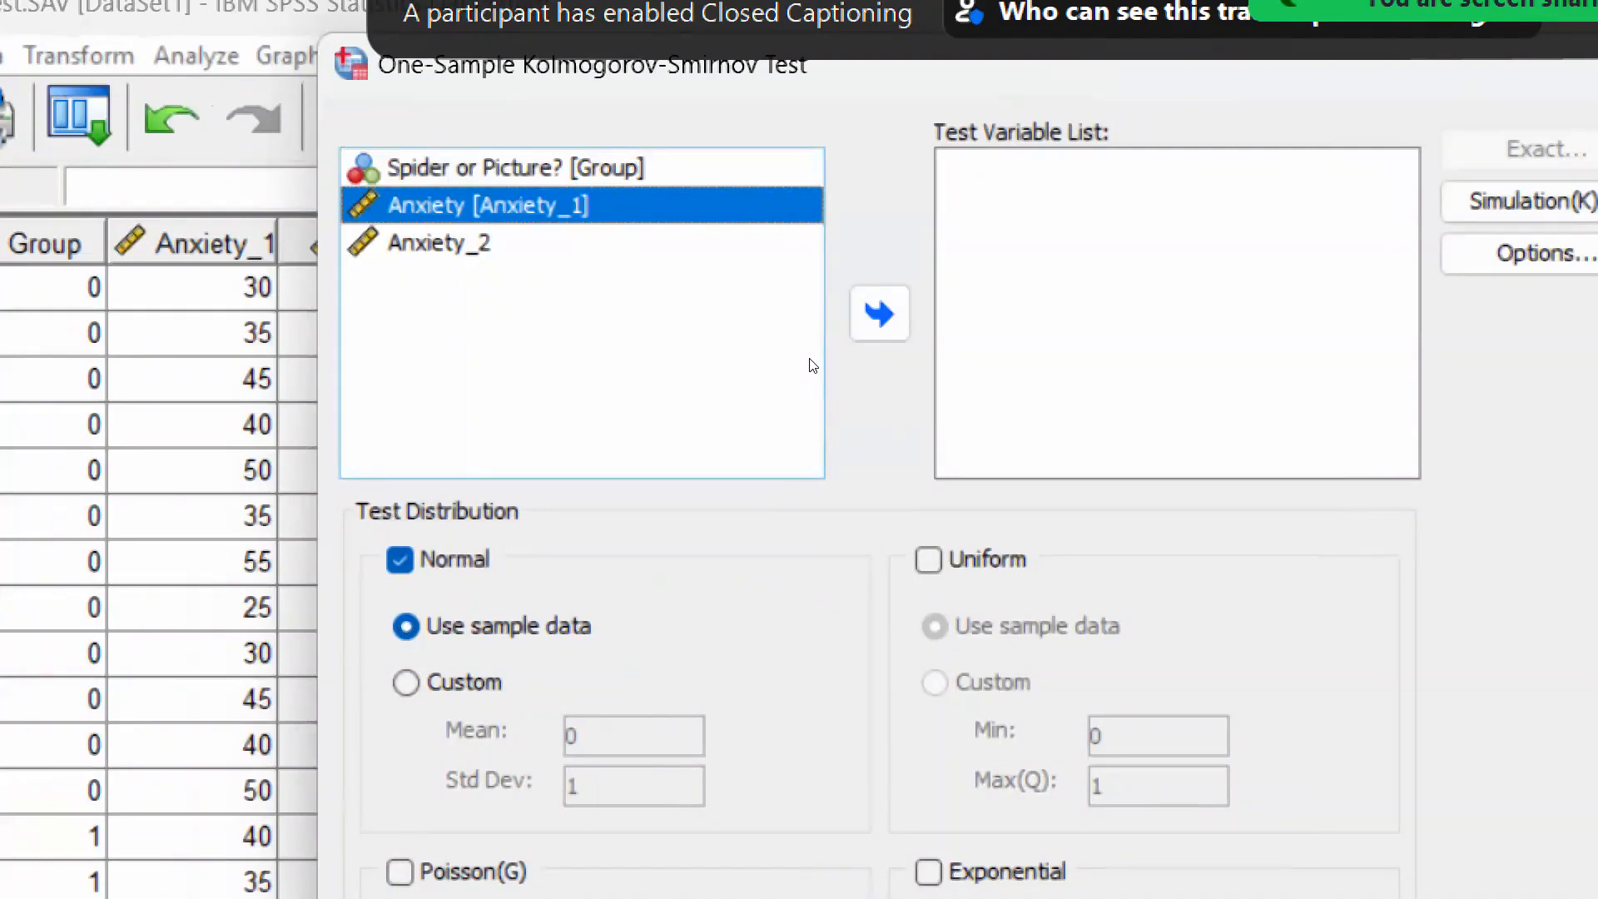
click(880, 313)
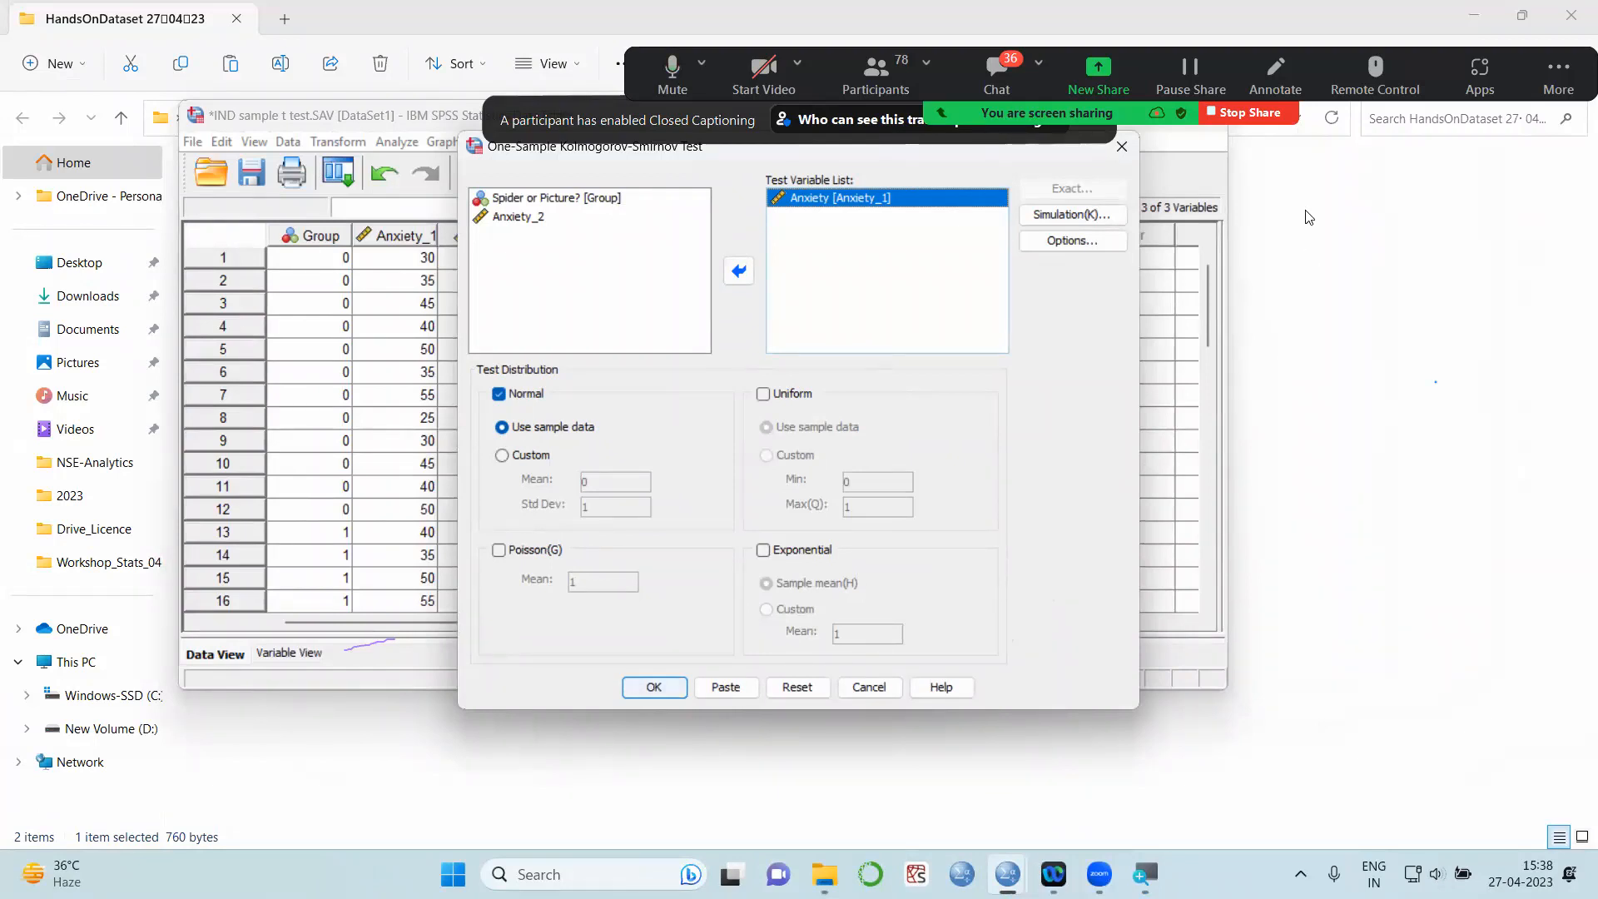
click(869, 687)
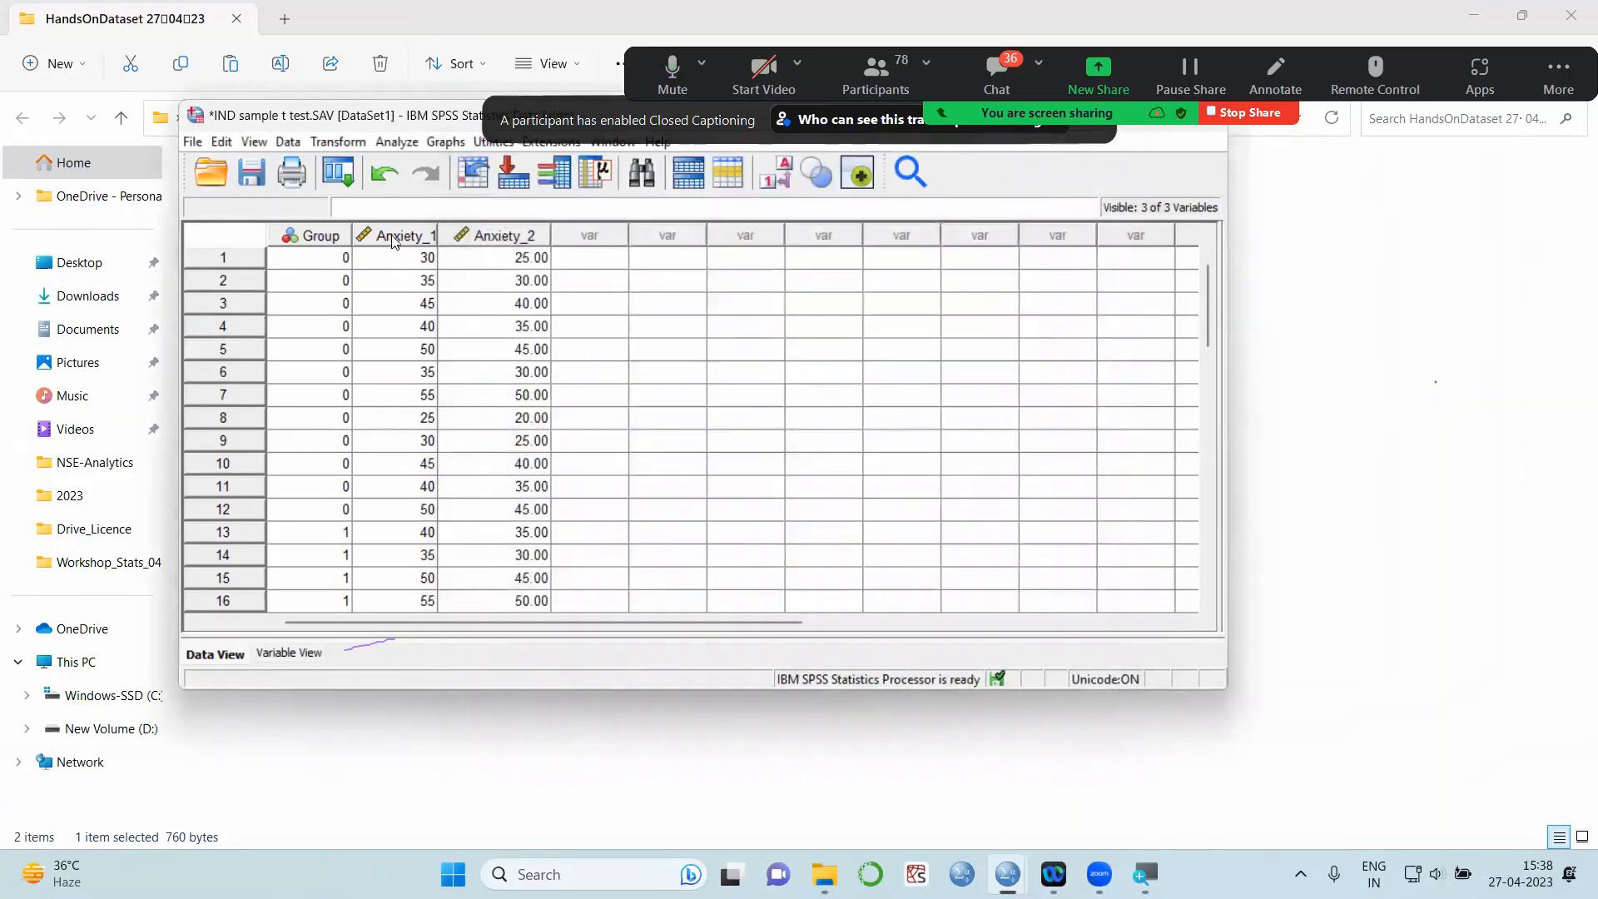
Run a legacy 1-Sample K-S test on Anxiety_1 against the normal distribution using sample data
click(397, 143)
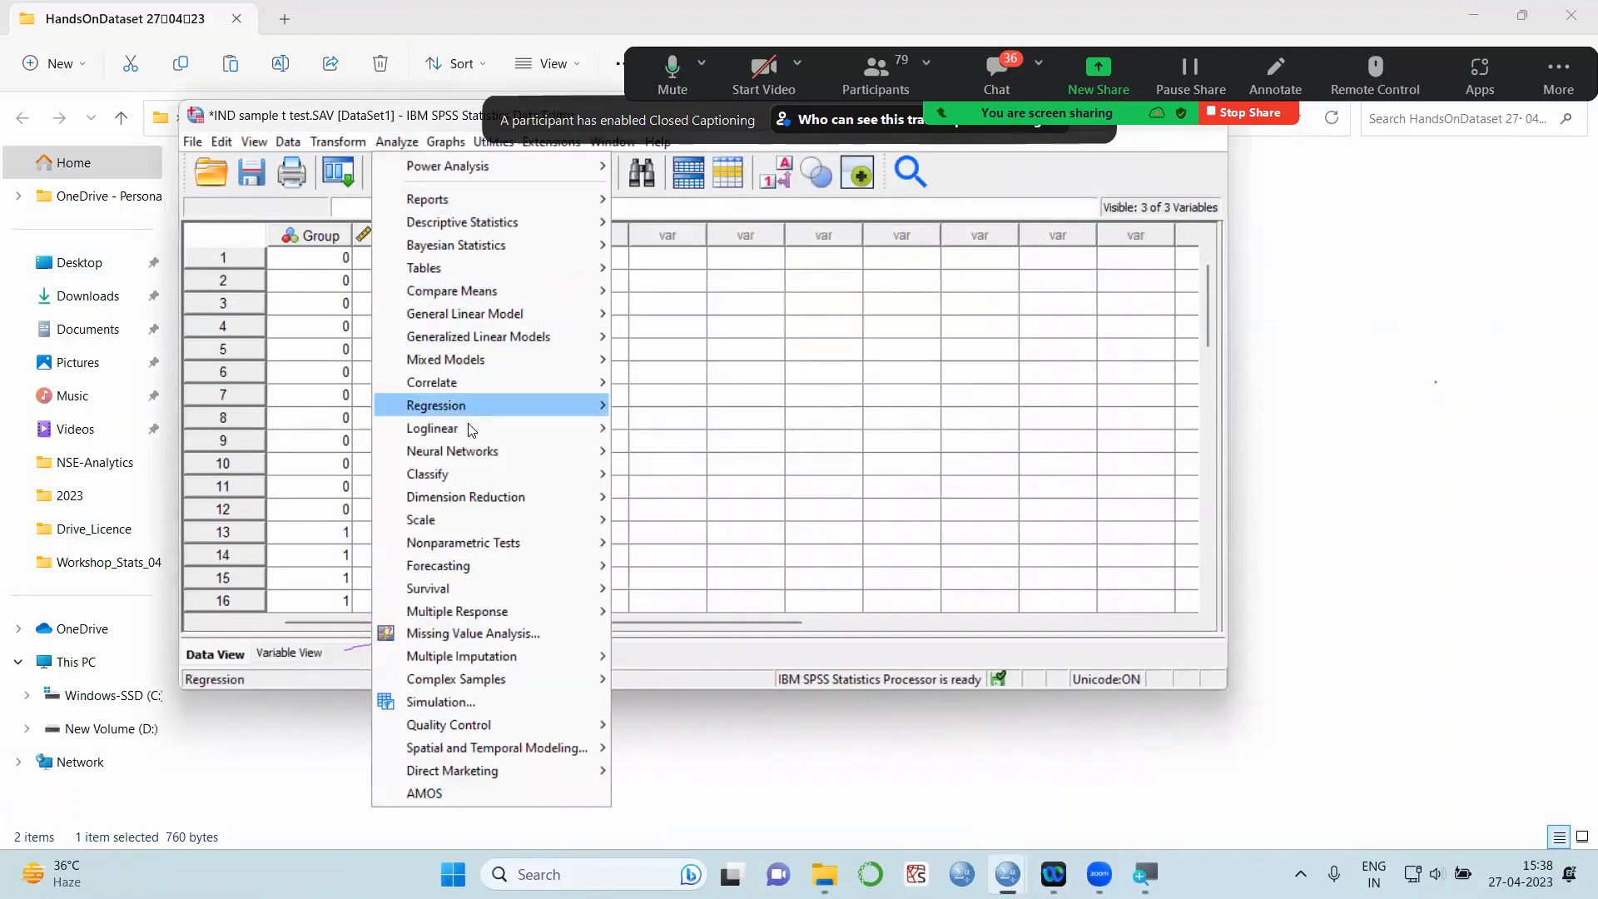
mouse_move(499, 543)
mouse_move(740, 612)
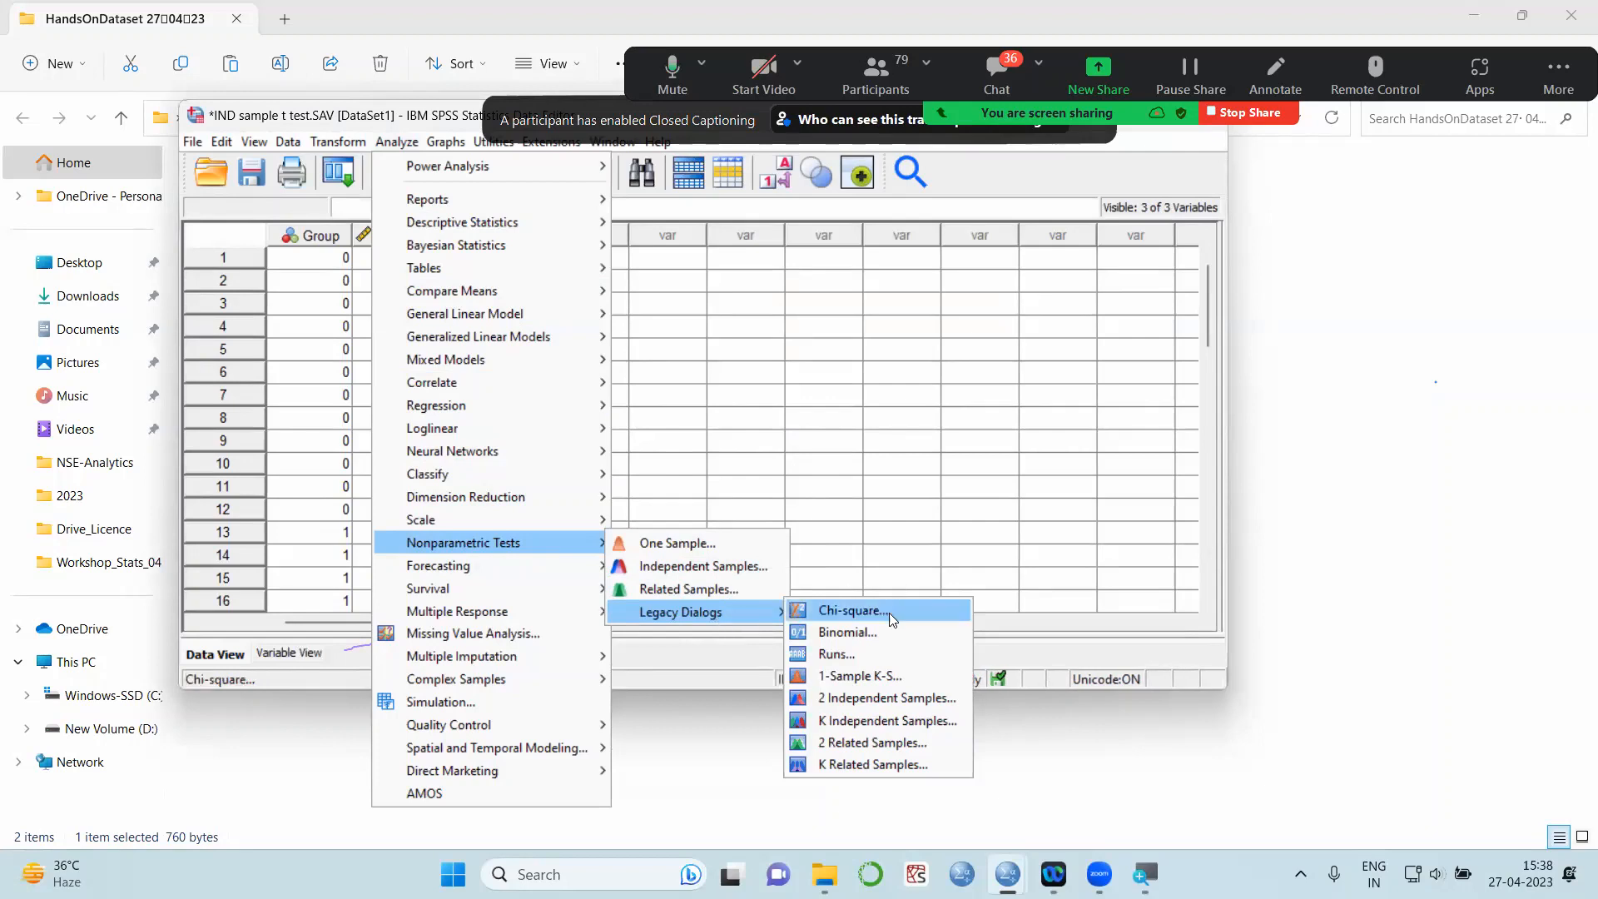
click(930, 678)
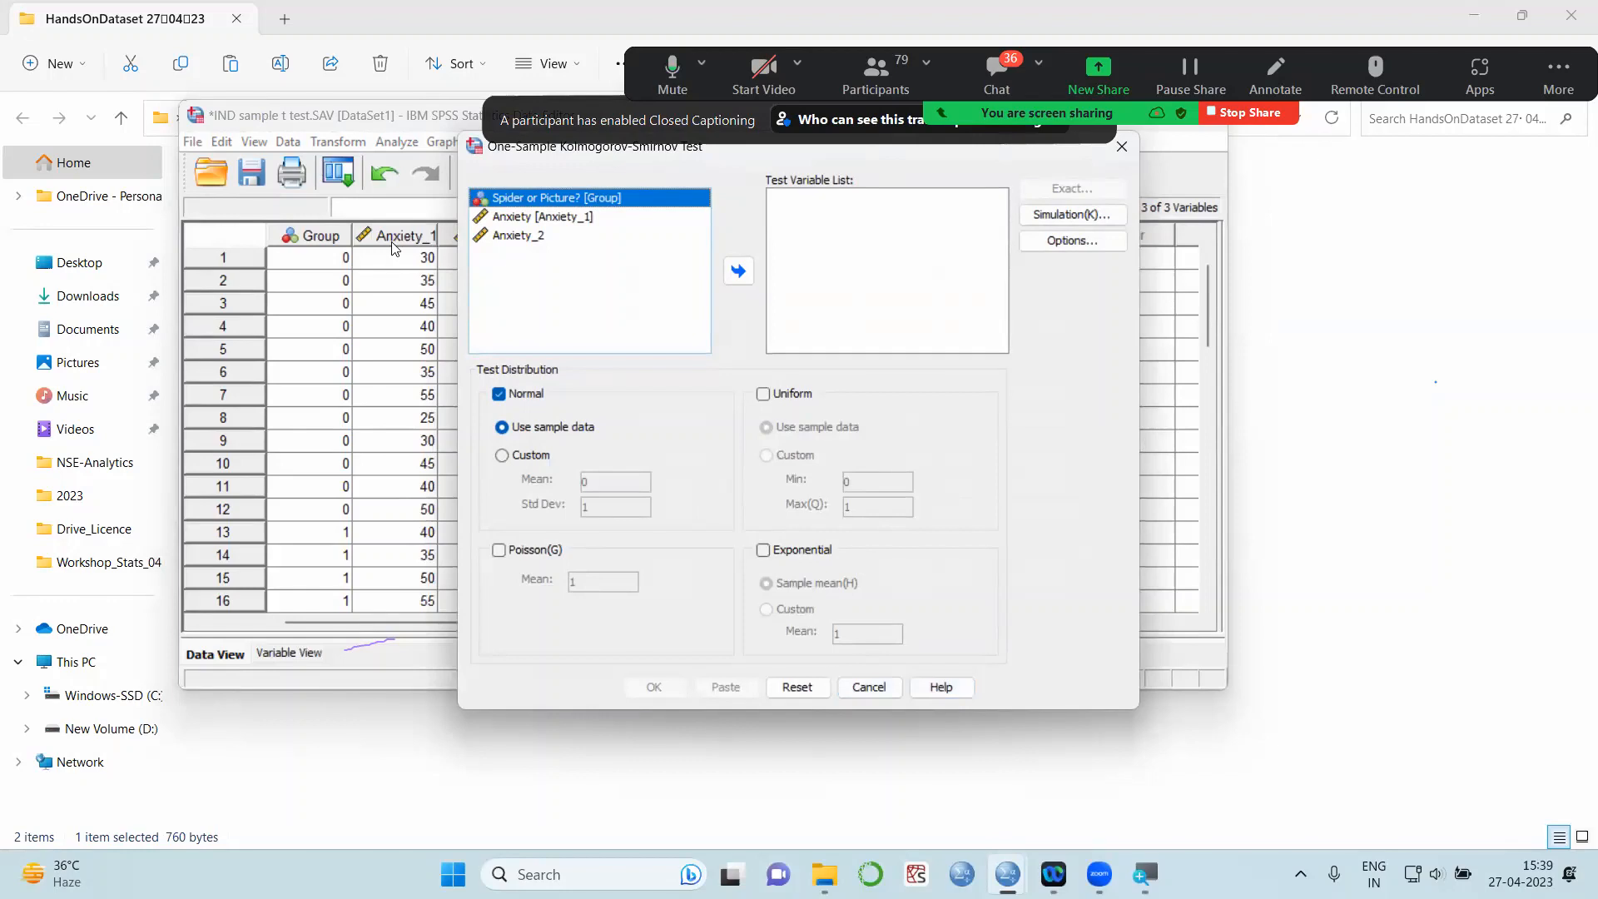
drag(516, 218, 781, 236)
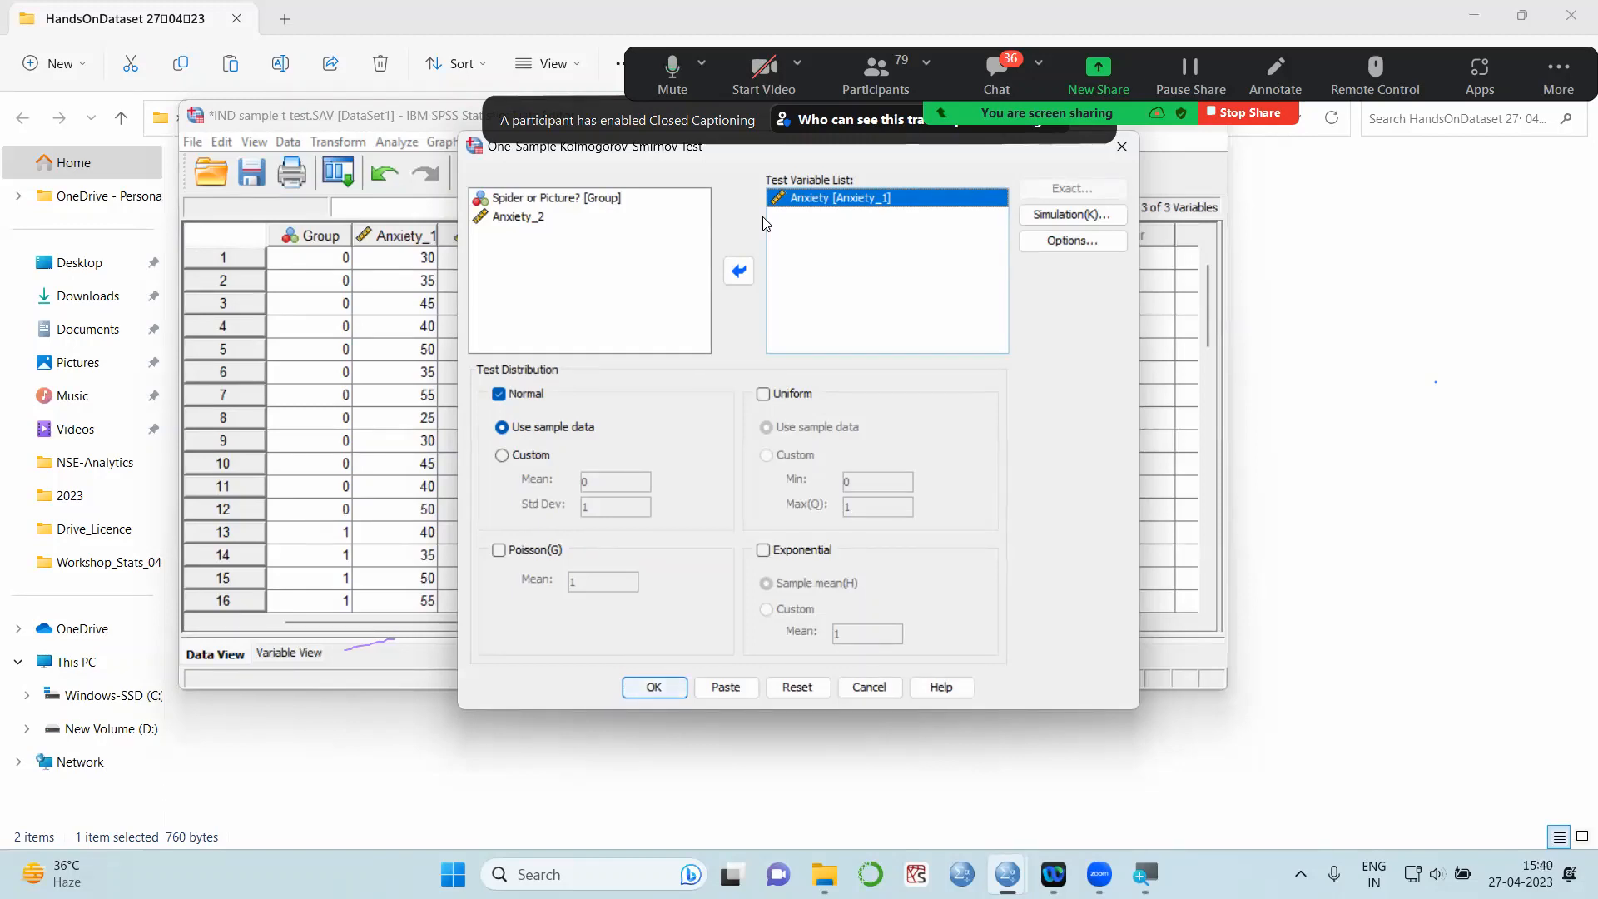
click(681, 687)
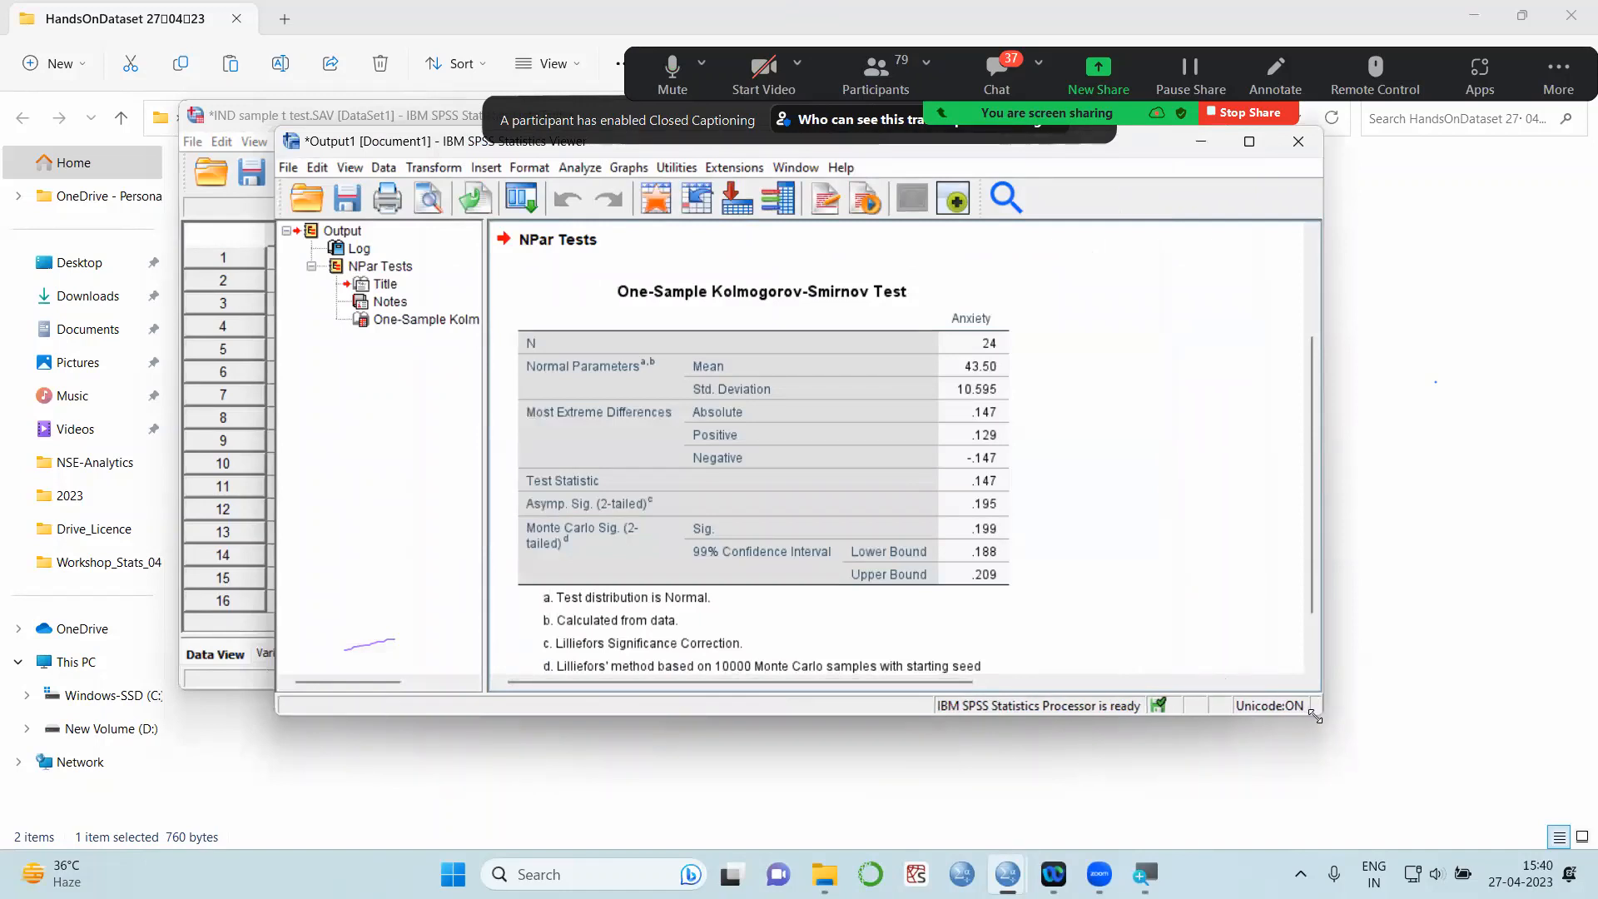
Enlarge the output viewer window and dismiss the feedback pop-up
drag(1315, 716, 1586, 835)
click(1004, 638)
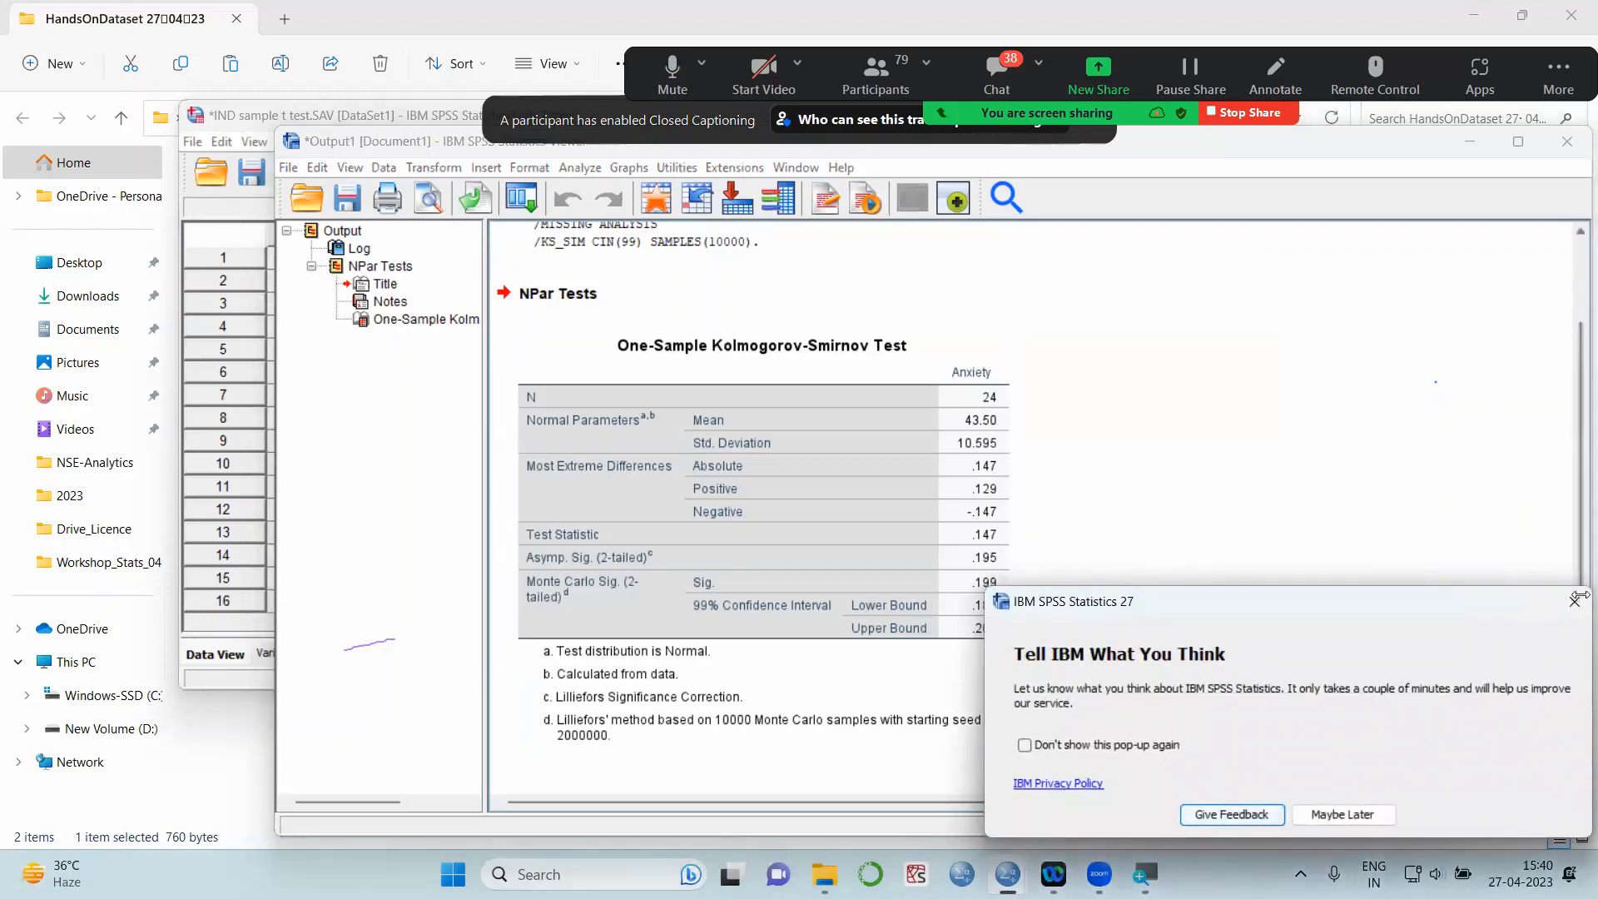
click(1575, 601)
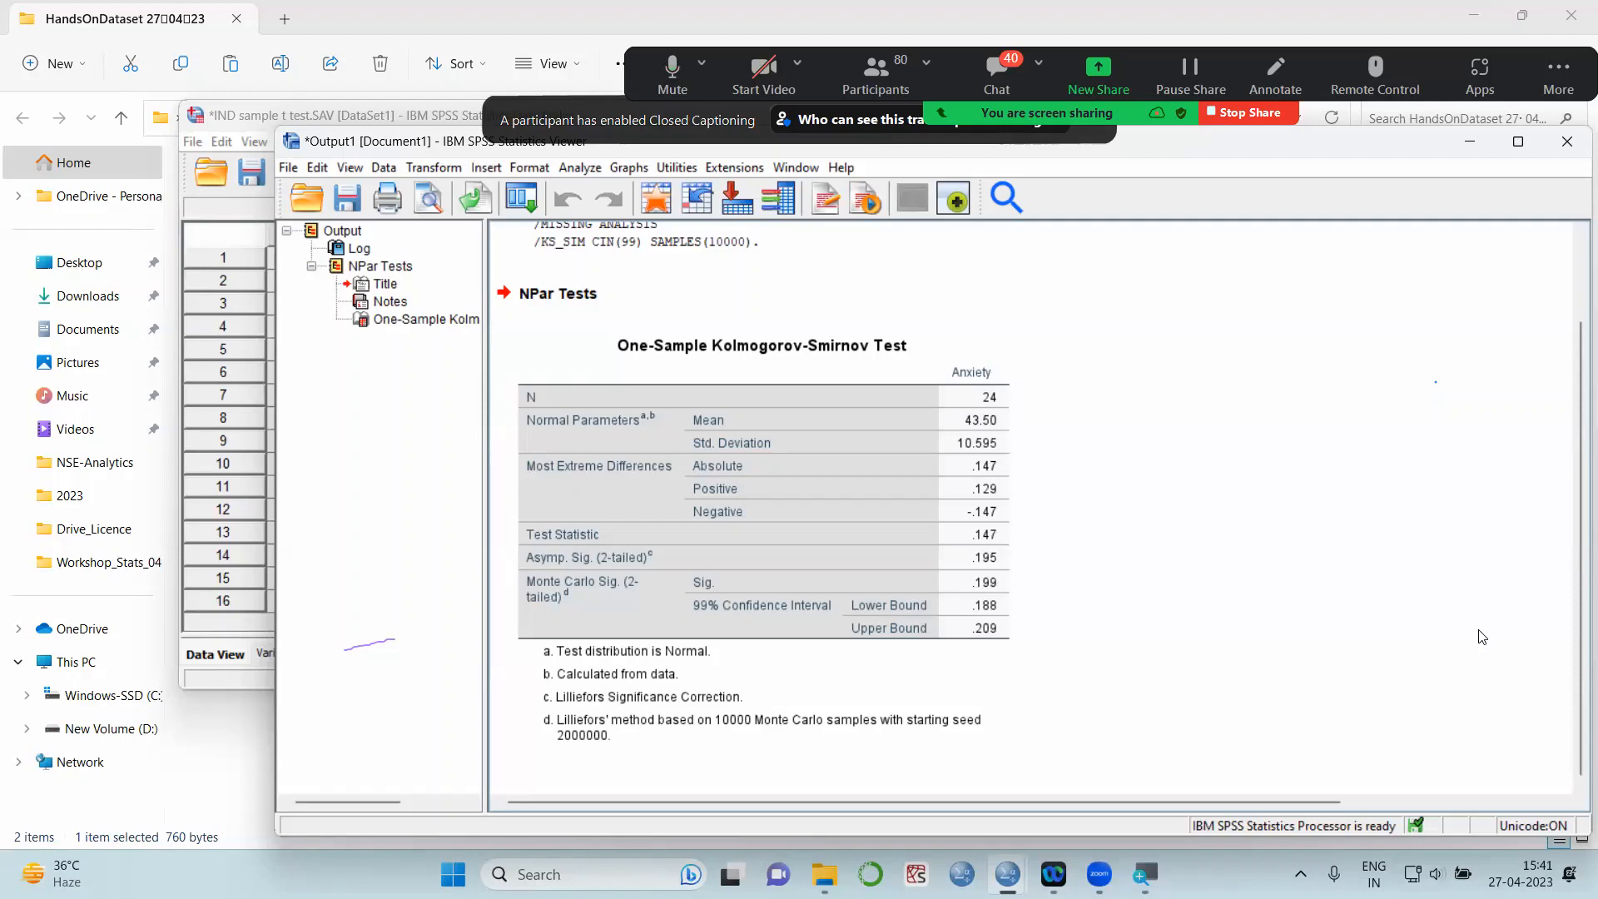
Examine the One-Sample Kolmogorov-Smirnov Test table for Anxiety, its footnotes and the command log above it
click(668, 622)
click(770, 769)
click(541, 719)
click(919, 605)
click(1086, 379)
scroll(1170, 497, up, 2)
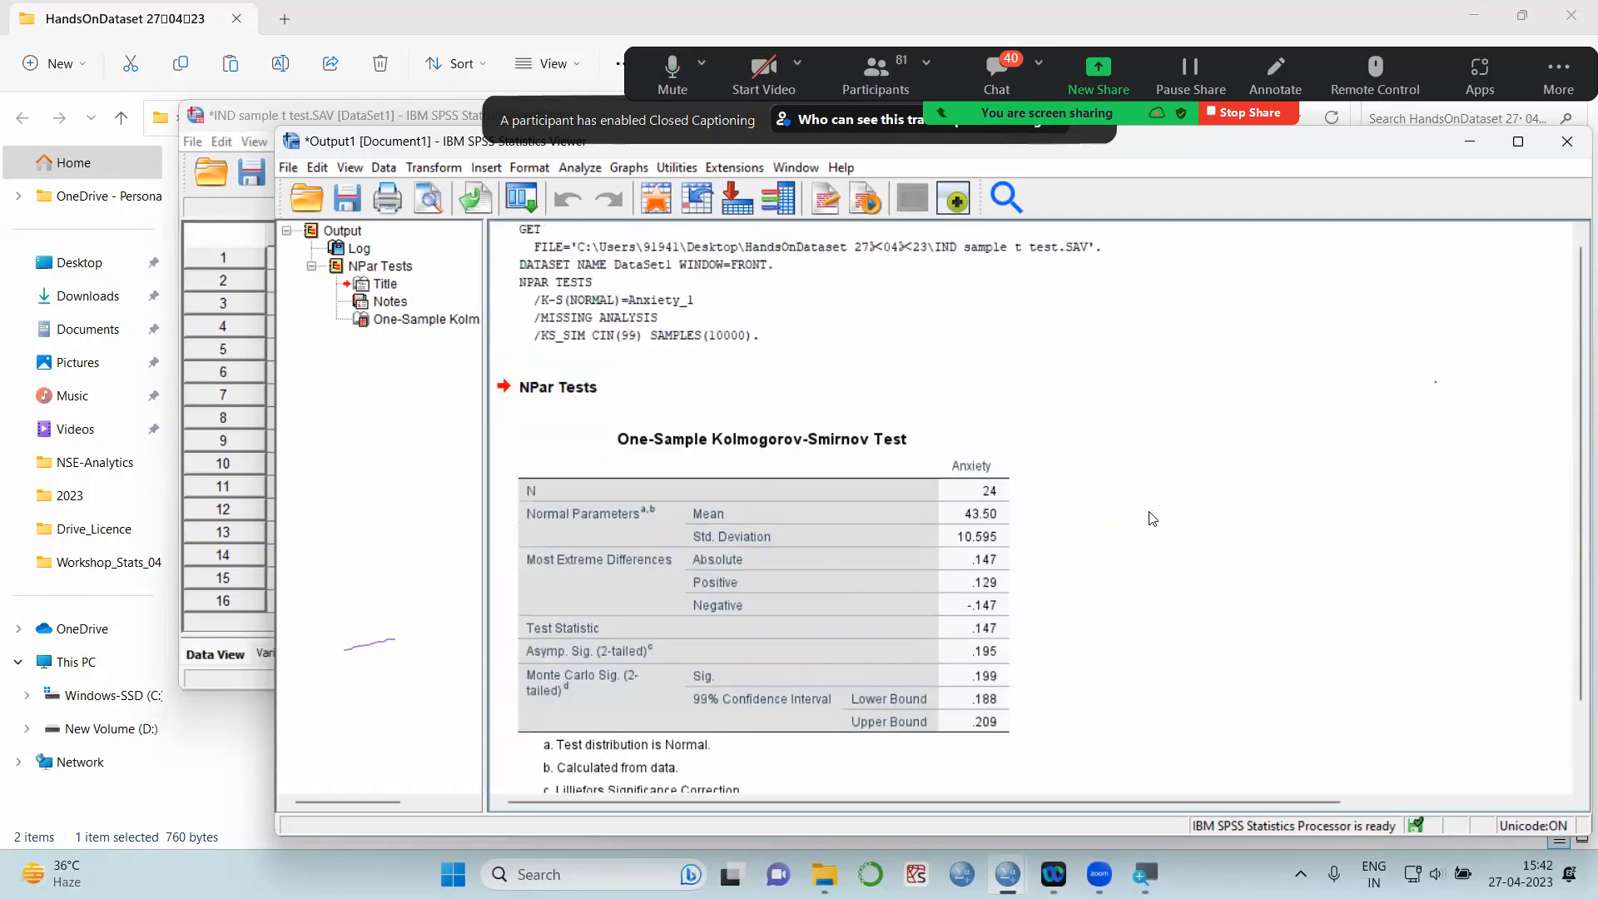
Return to the dataset and set up a one-sample t test with Anxiety_1 as the test variable
click(224, 328)
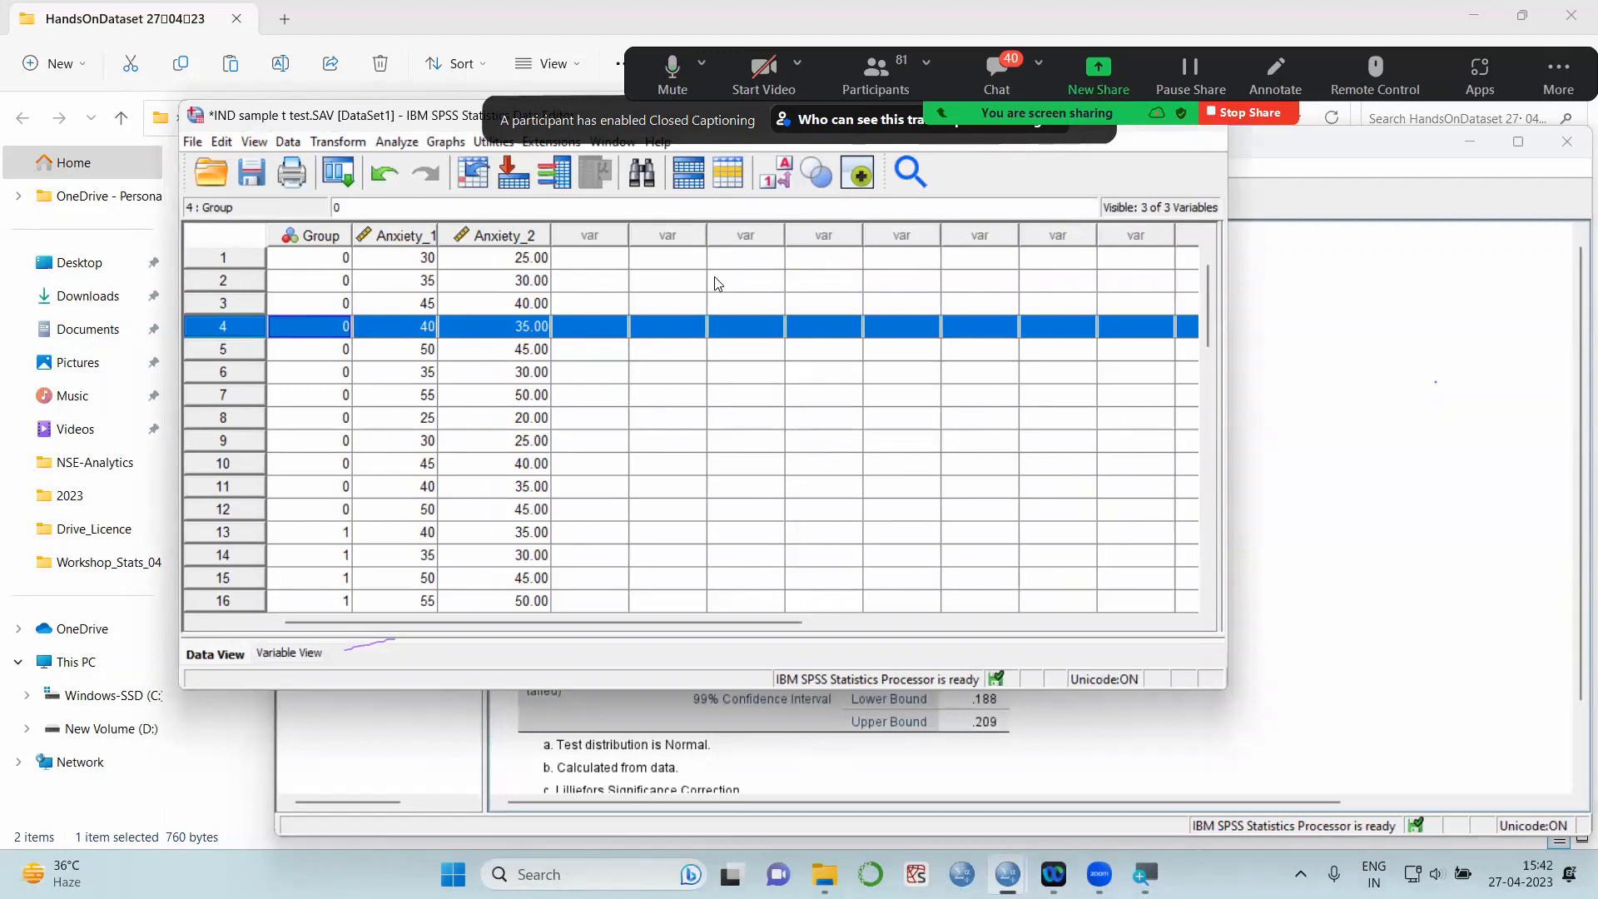
click(397, 142)
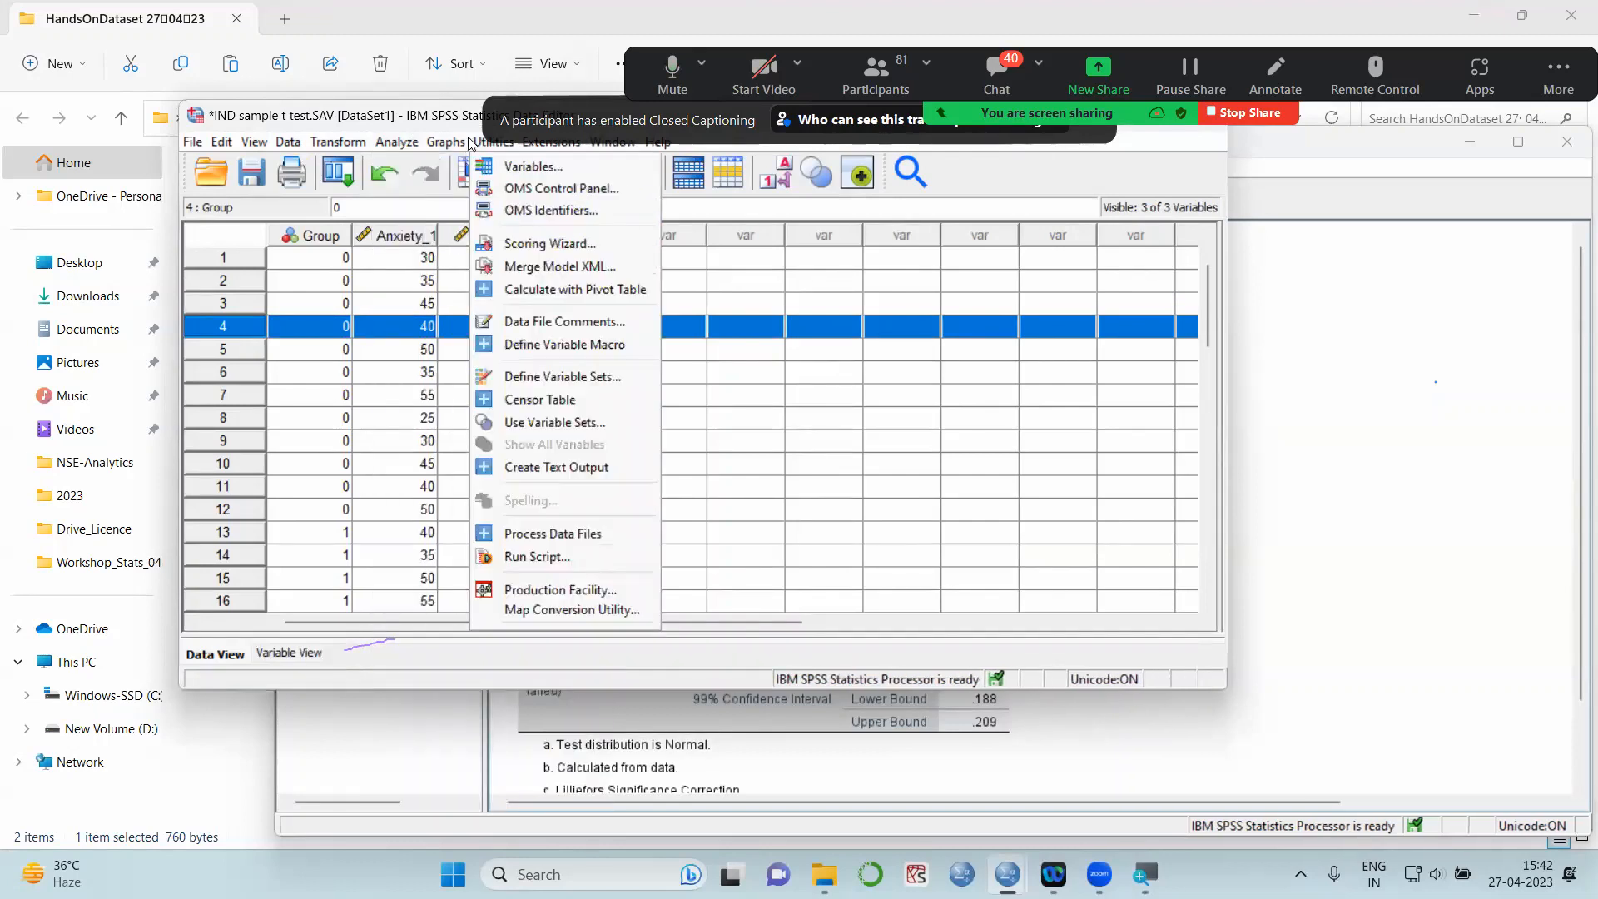
mouse_move(461, 317)
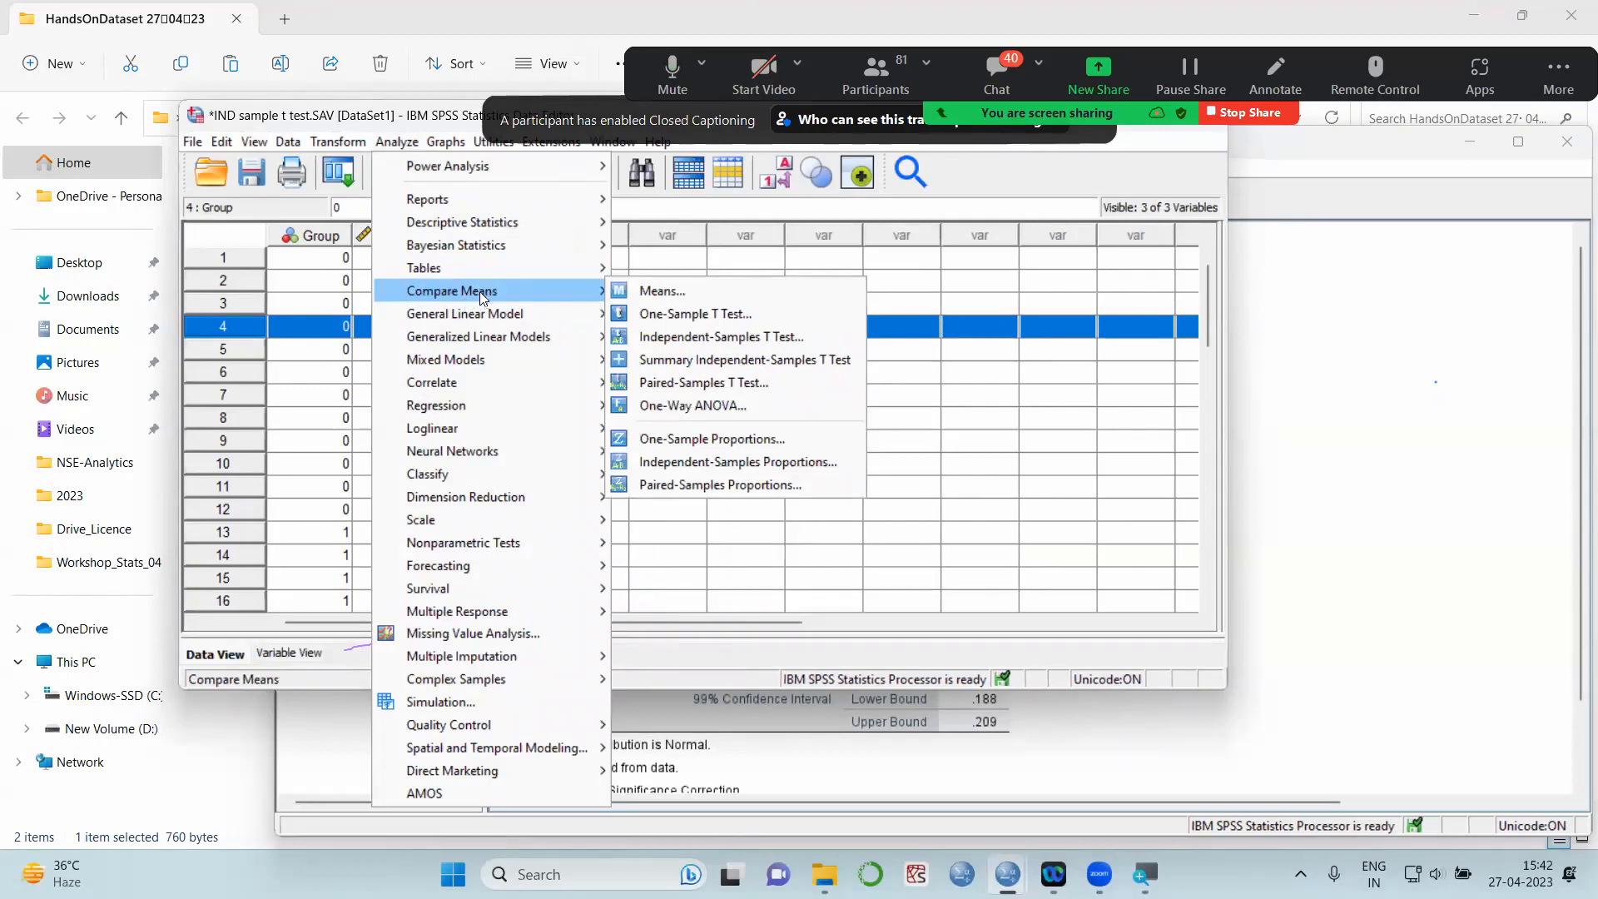
click(698, 314)
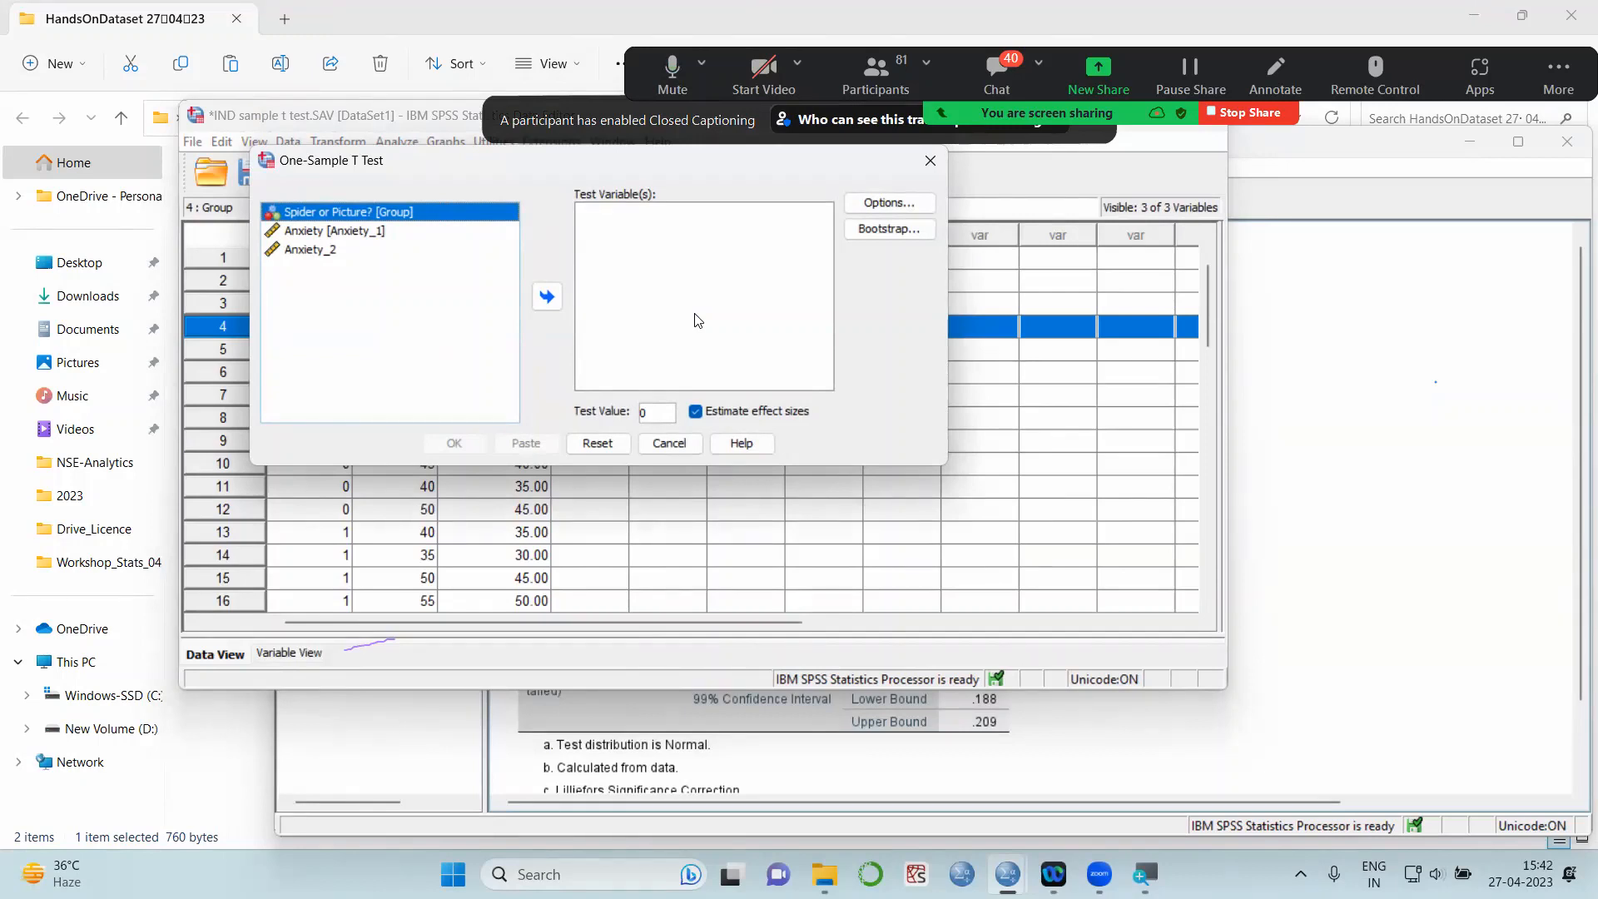
click(357, 232)
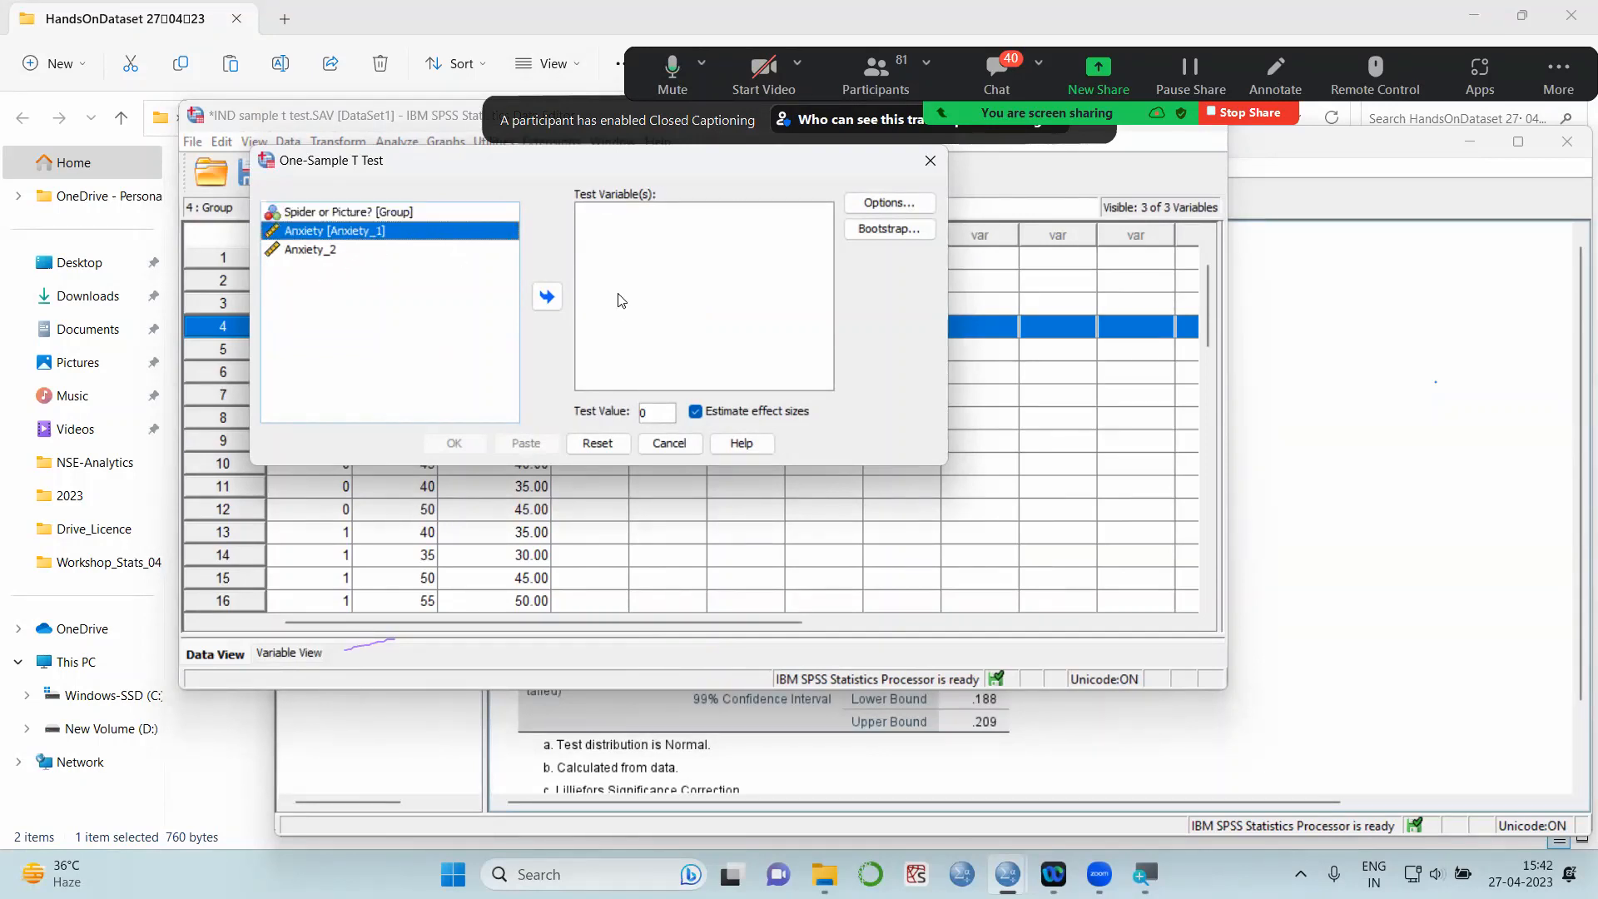
click(553, 296)
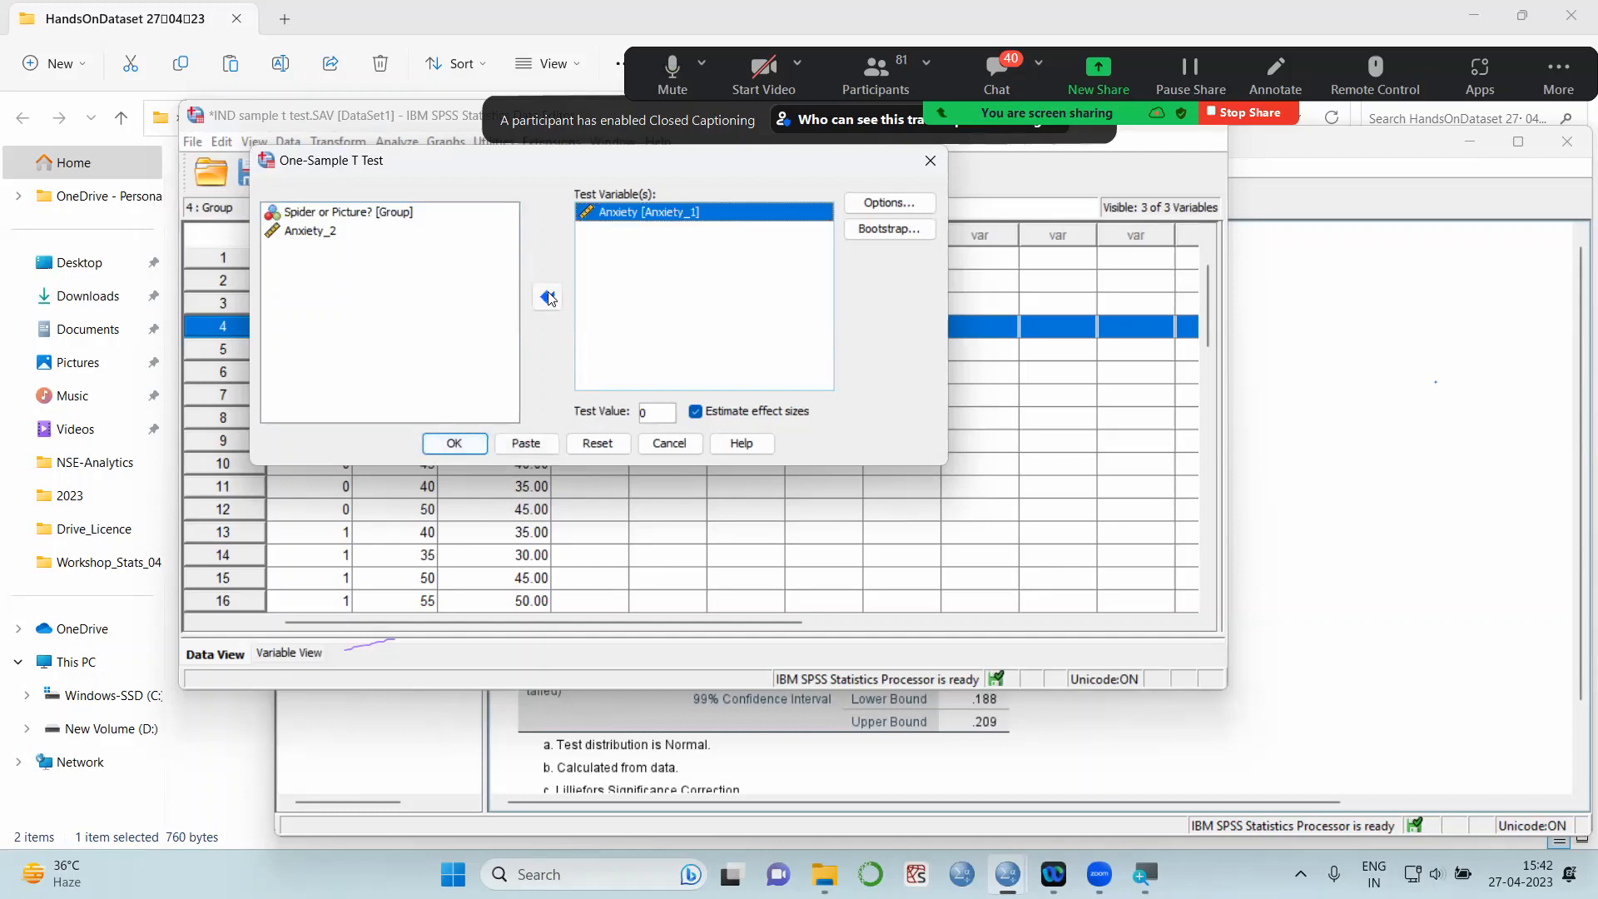
Set the test value to 35, keep the 95% confidence interval with analysis-by-analysis exclusion, and run the one-sample t test
double_click(660, 413)
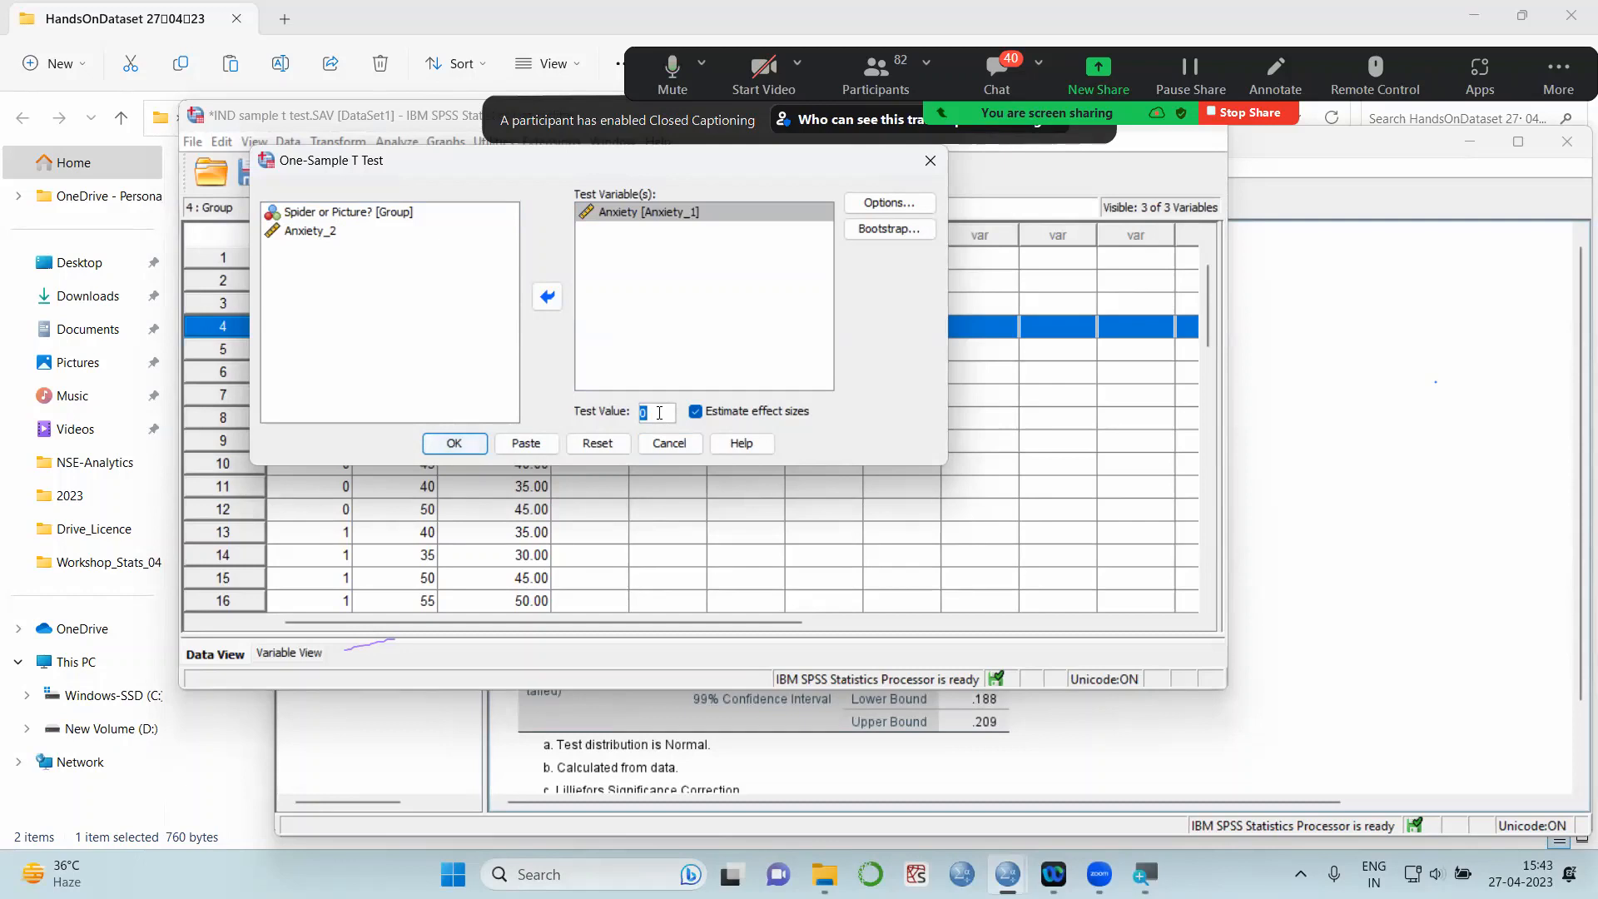
text(35)
click(892, 203)
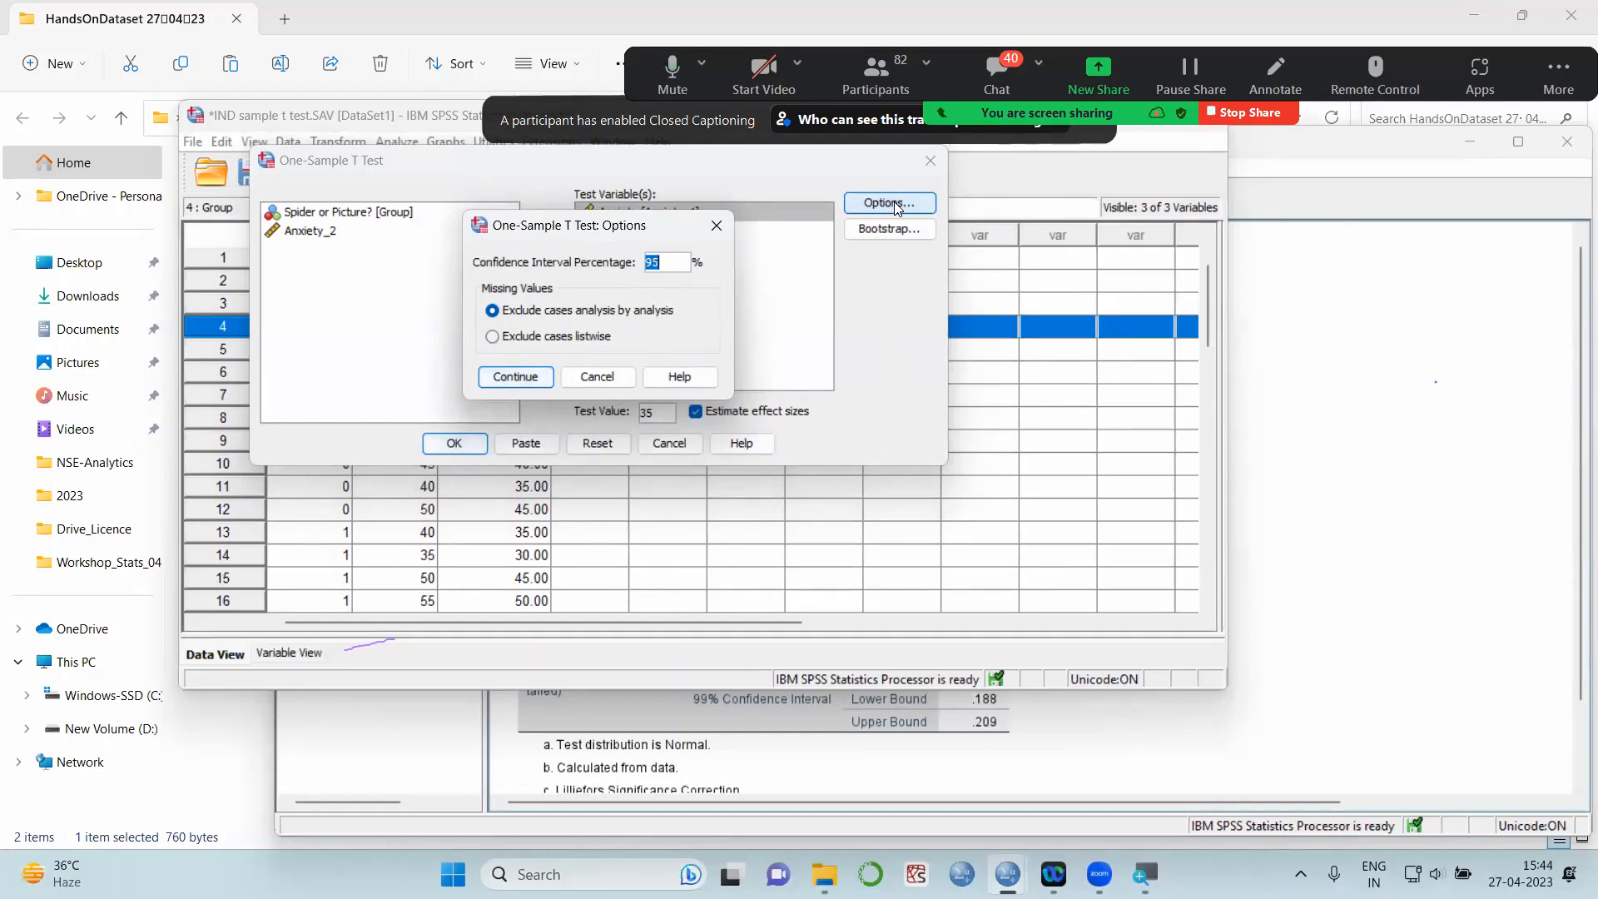
click(524, 379)
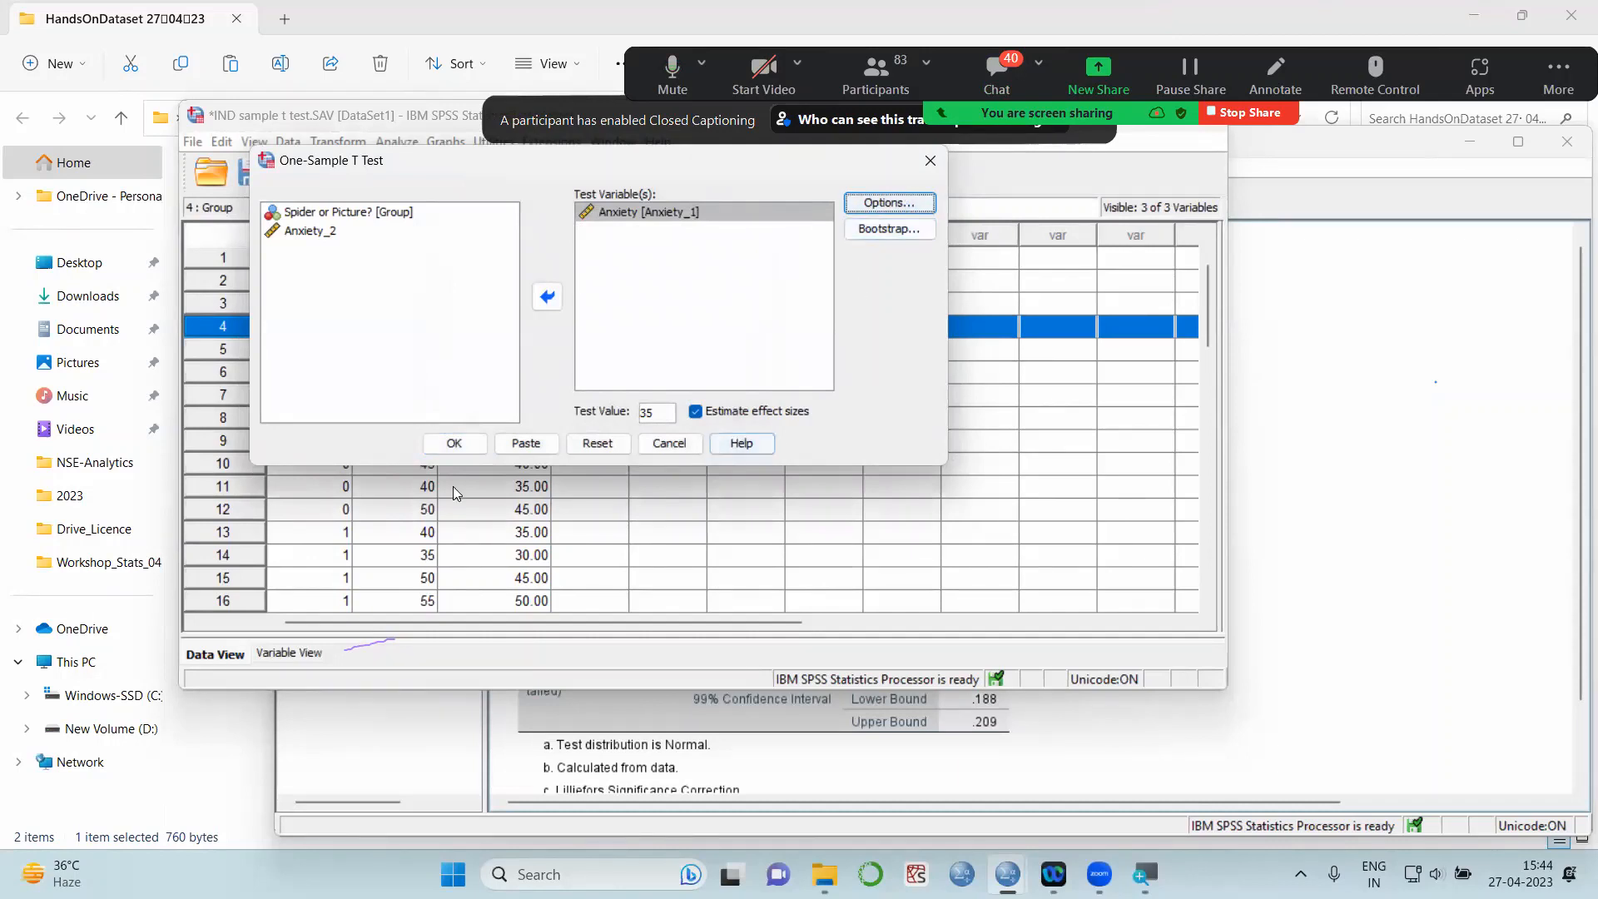
click(463, 451)
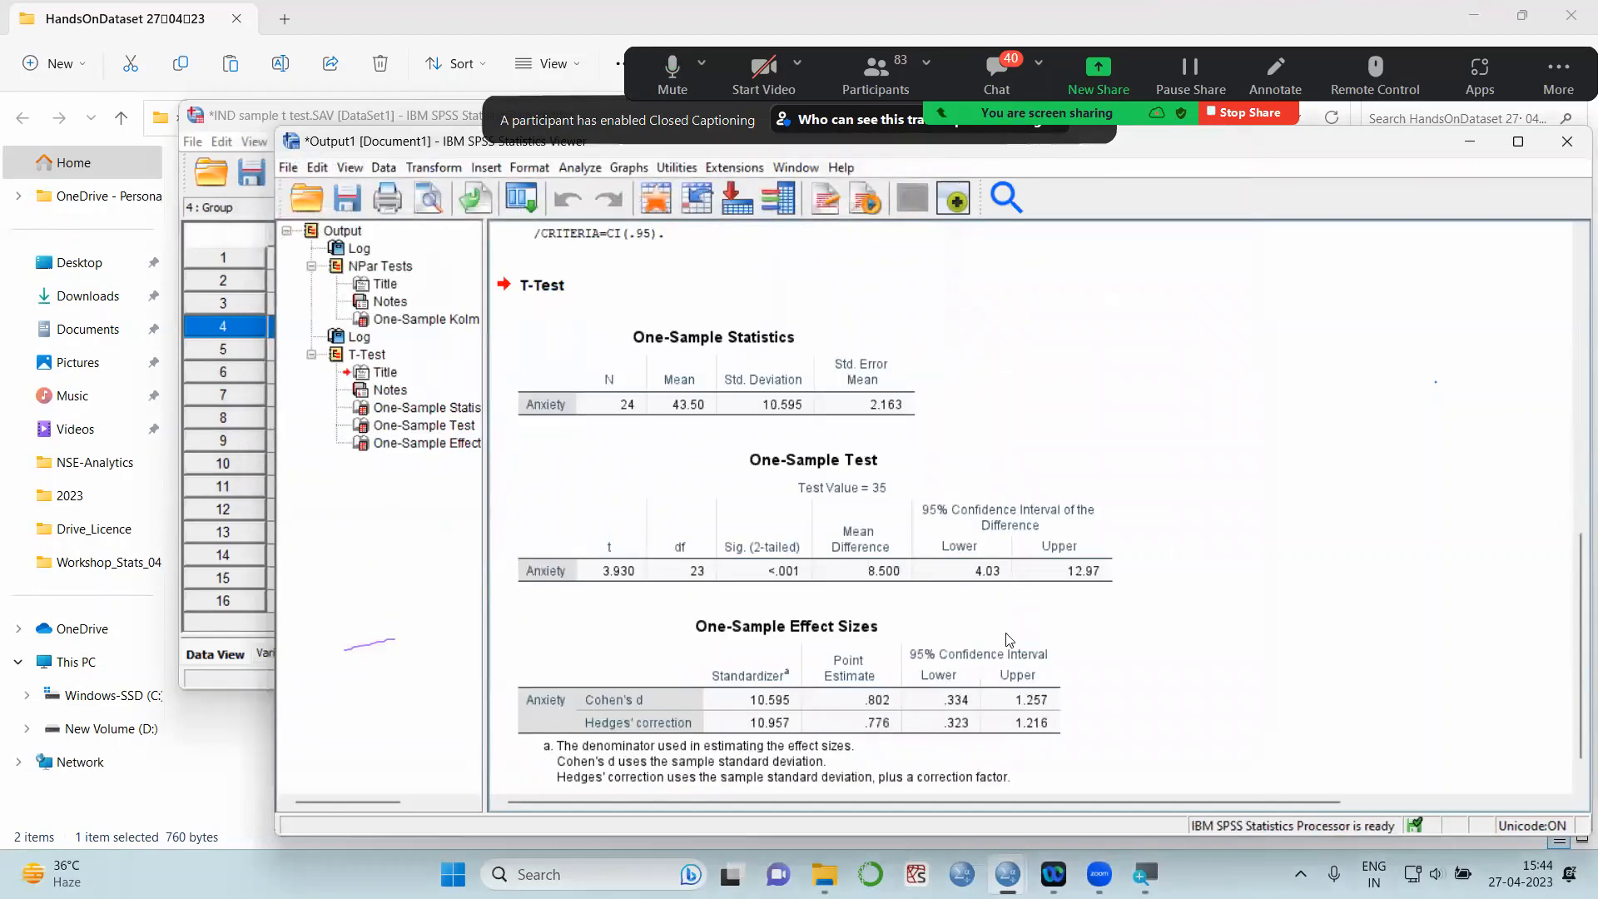
Examine the One-Sample Statistics, One-Sample Test and One-Sample Effect Sizes tables for Anxiety
scroll(1203, 585, down, 1)
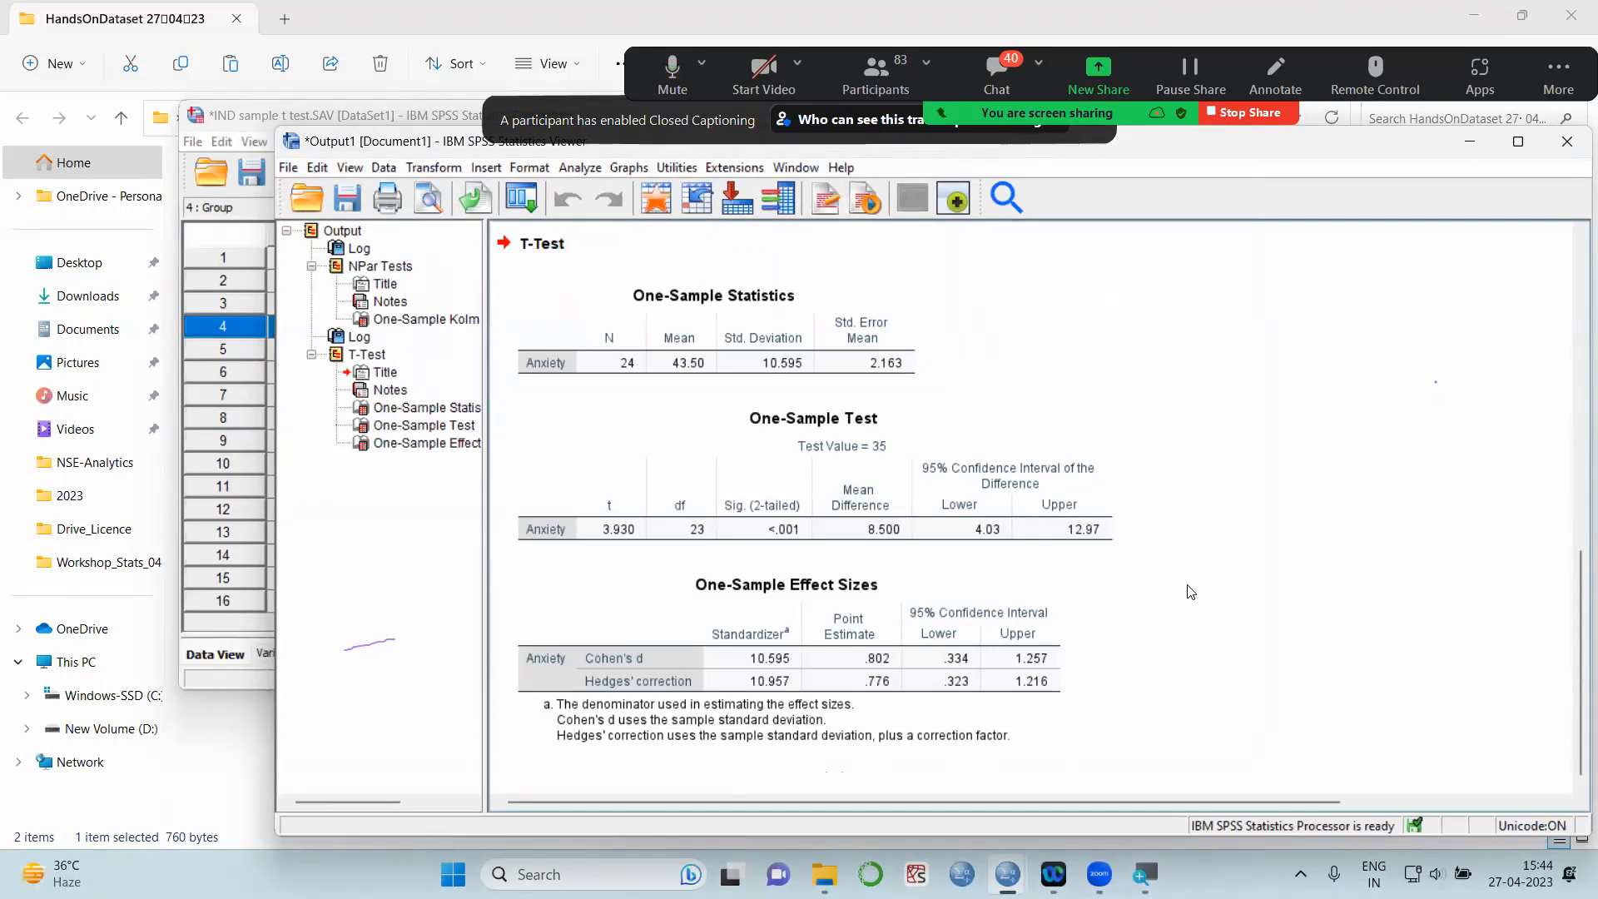
click(1116, 520)
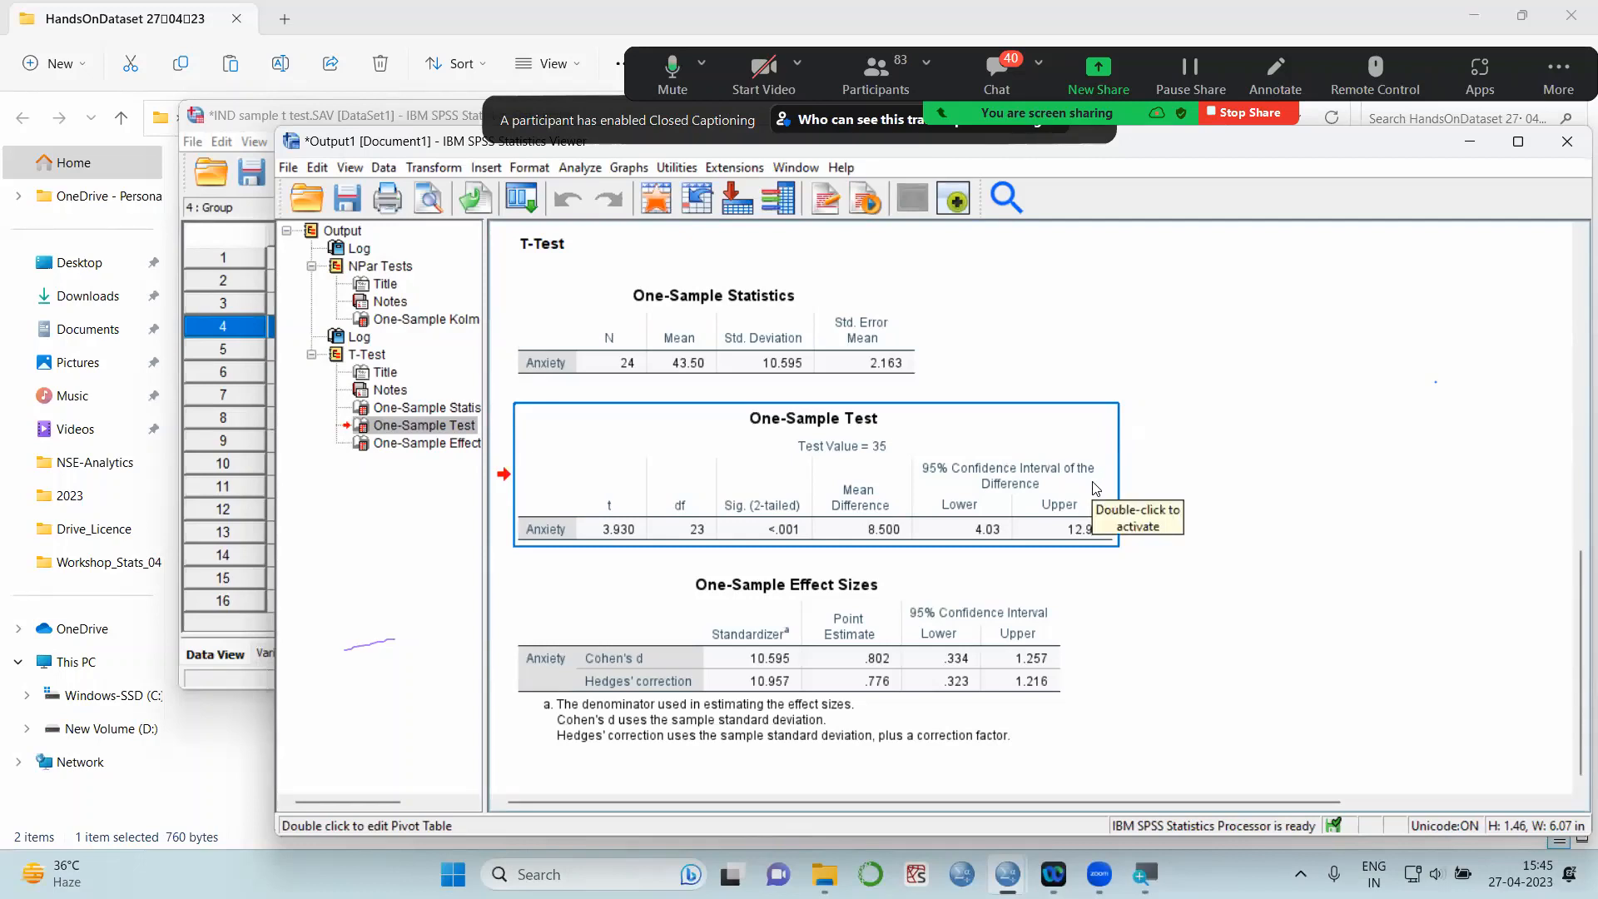
click(1137, 472)
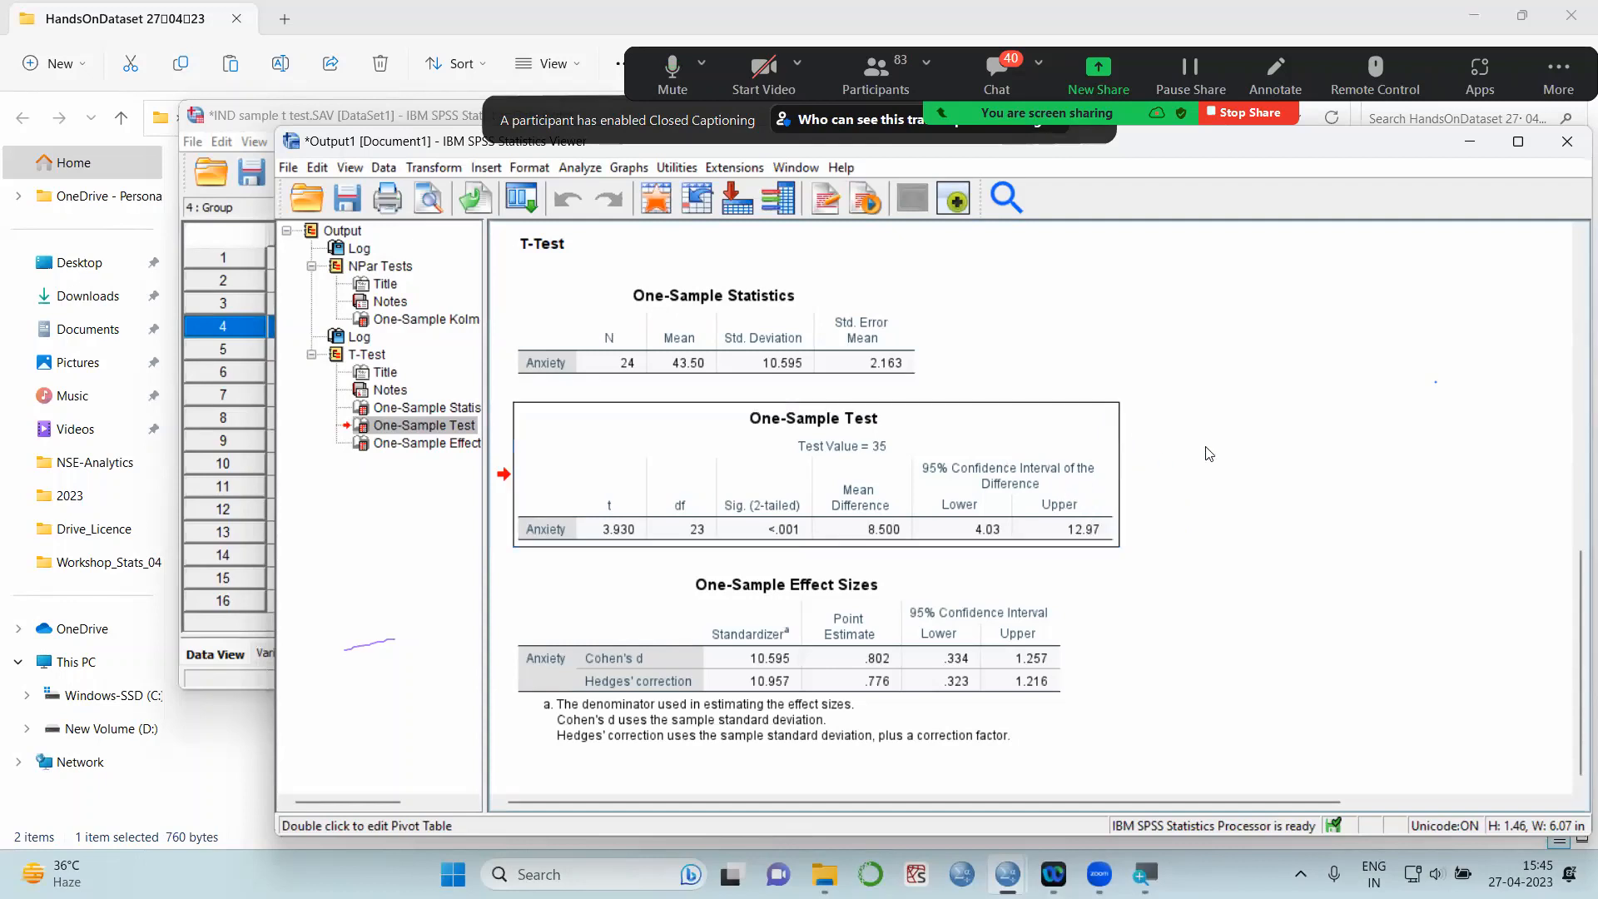
click(1051, 406)
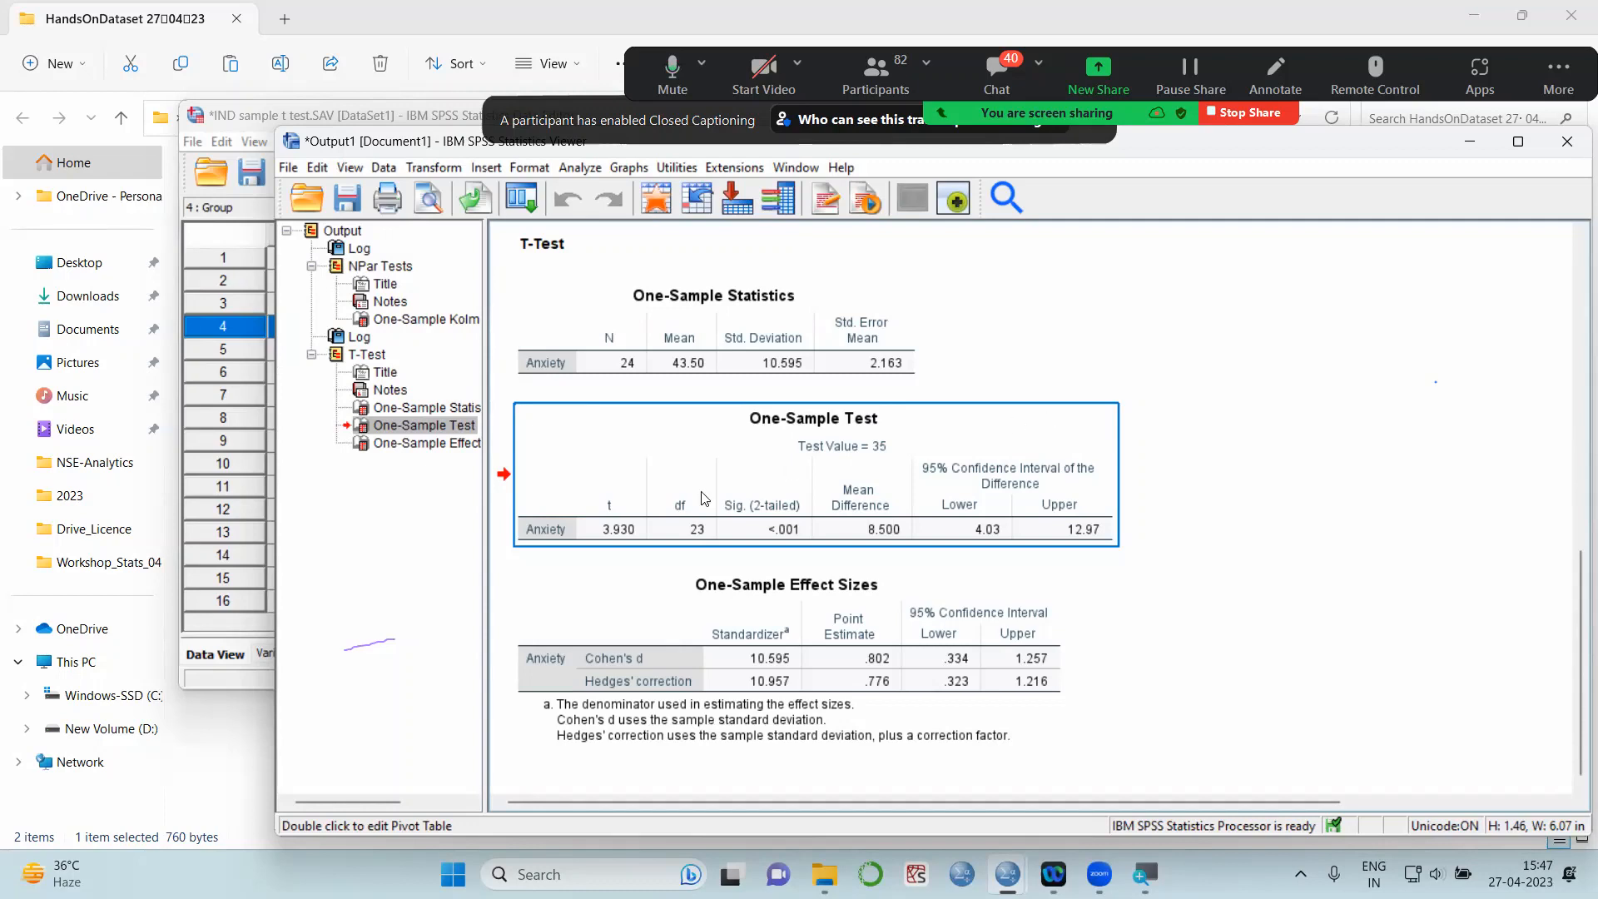
click(699, 362)
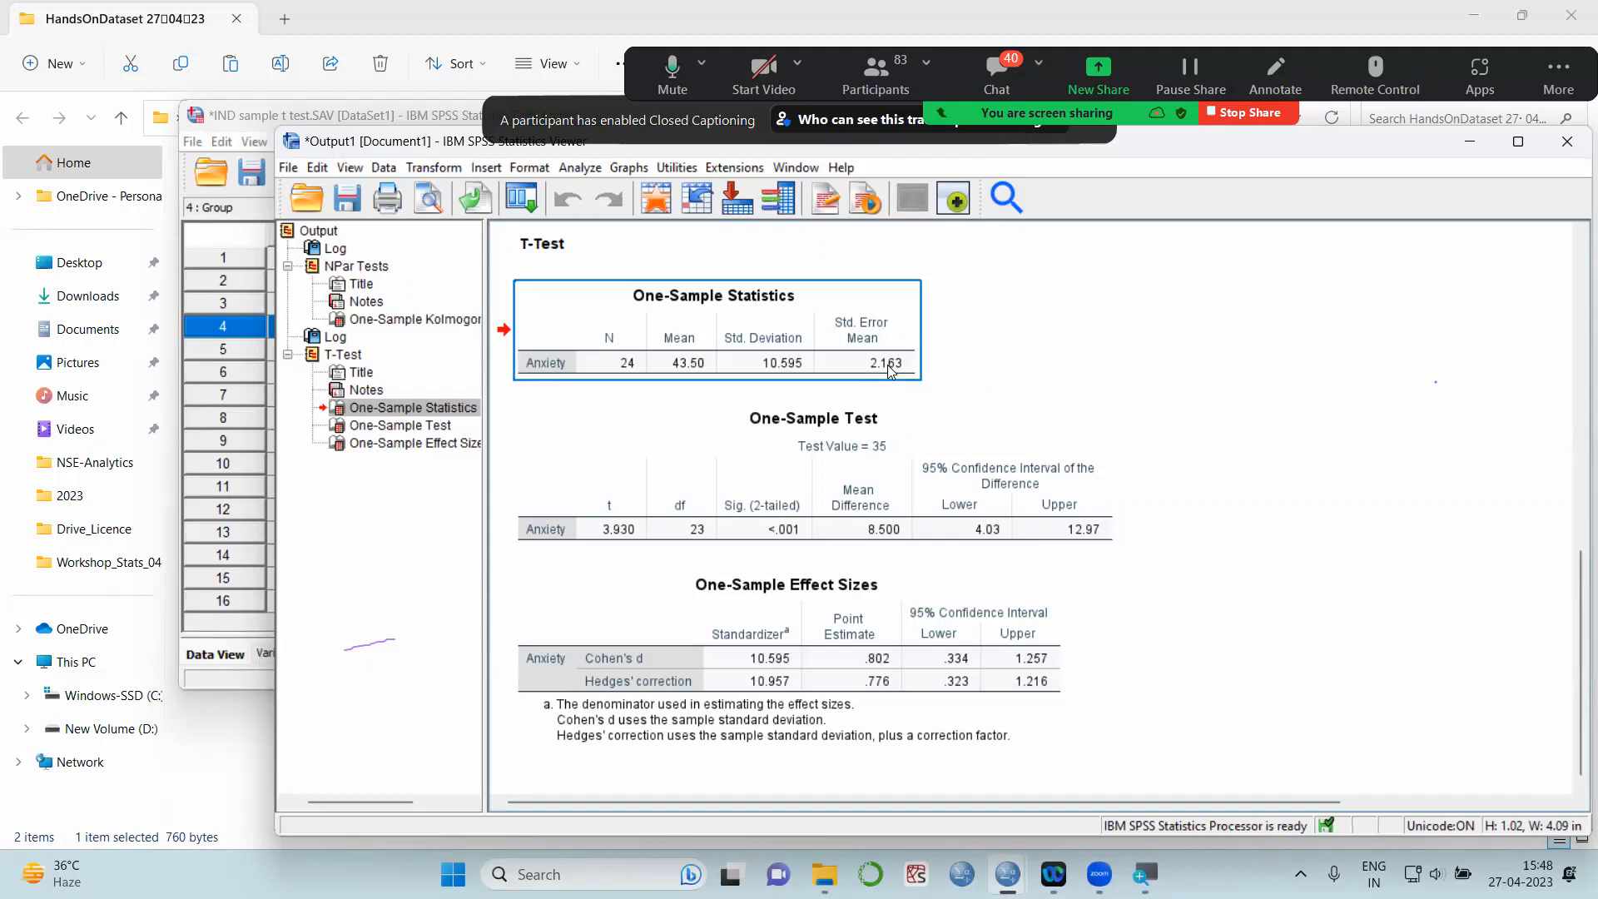
Make the data editor window slightly taller and return to the t test output
click(212, 398)
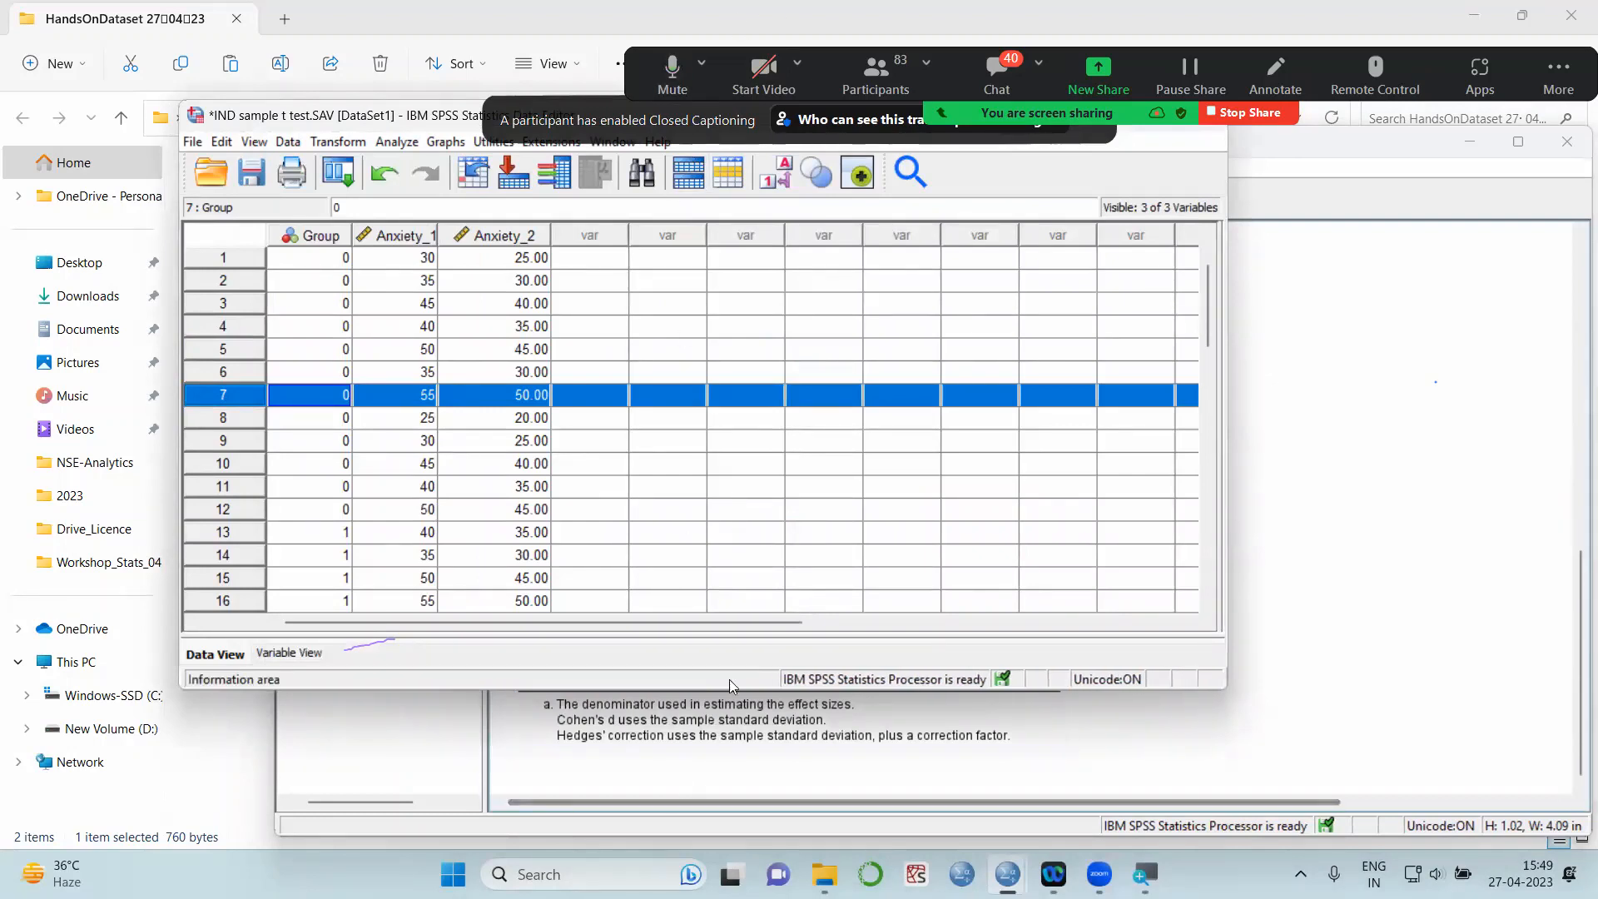
drag(722, 693, 725, 729)
click(736, 769)
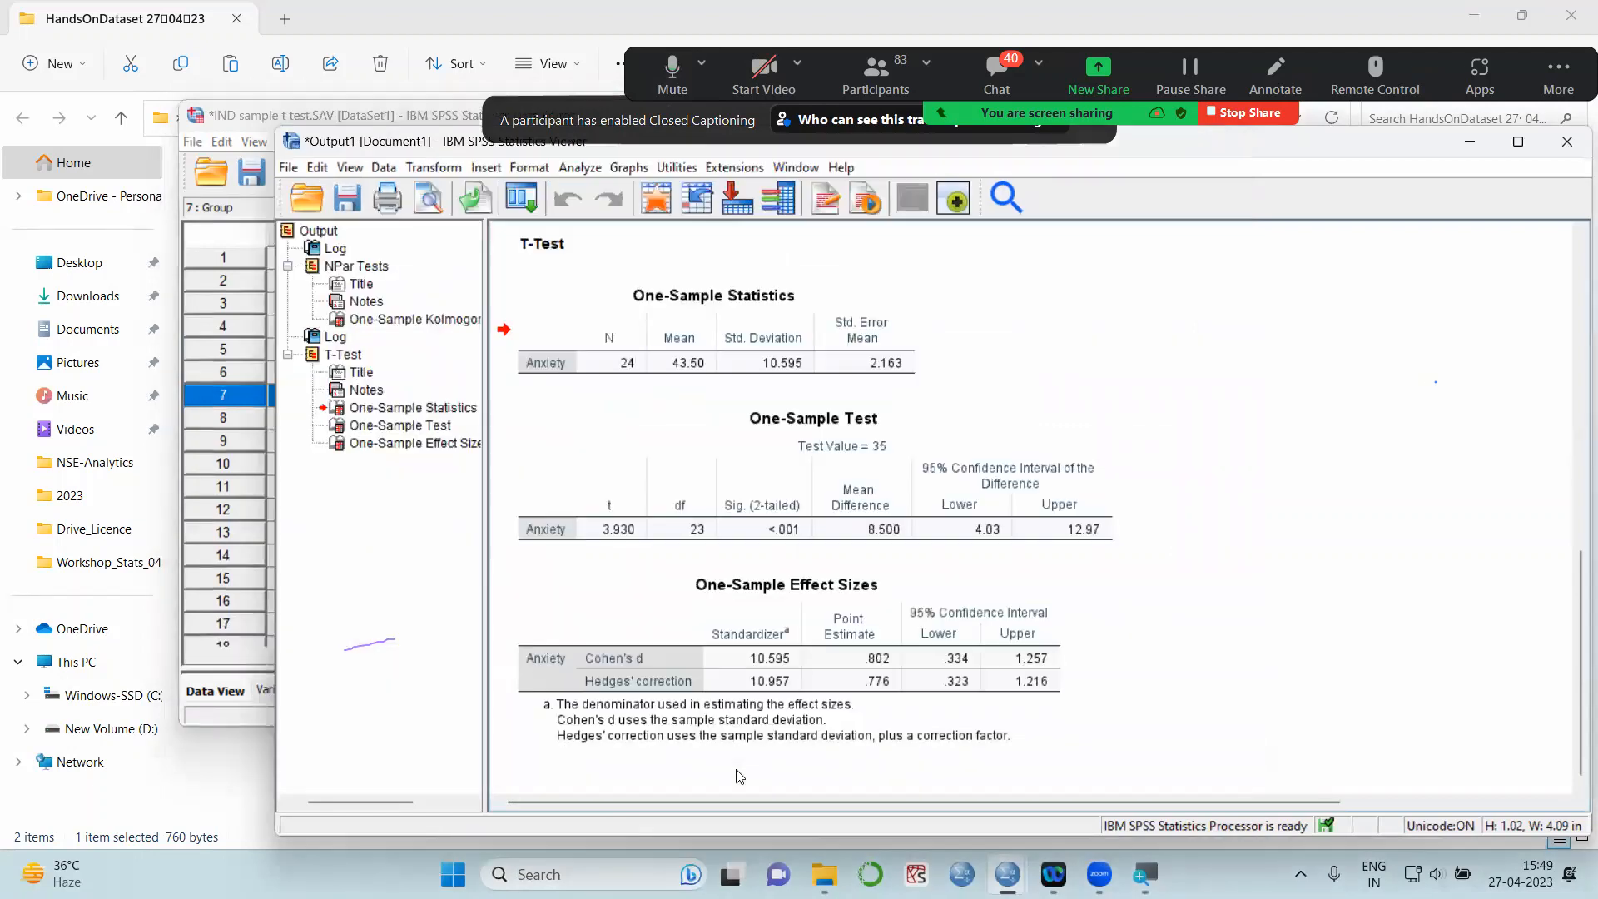
Set up an independent-samples t test with Anxiety_1 as the test variable and Group as the grouping variable
click(258, 620)
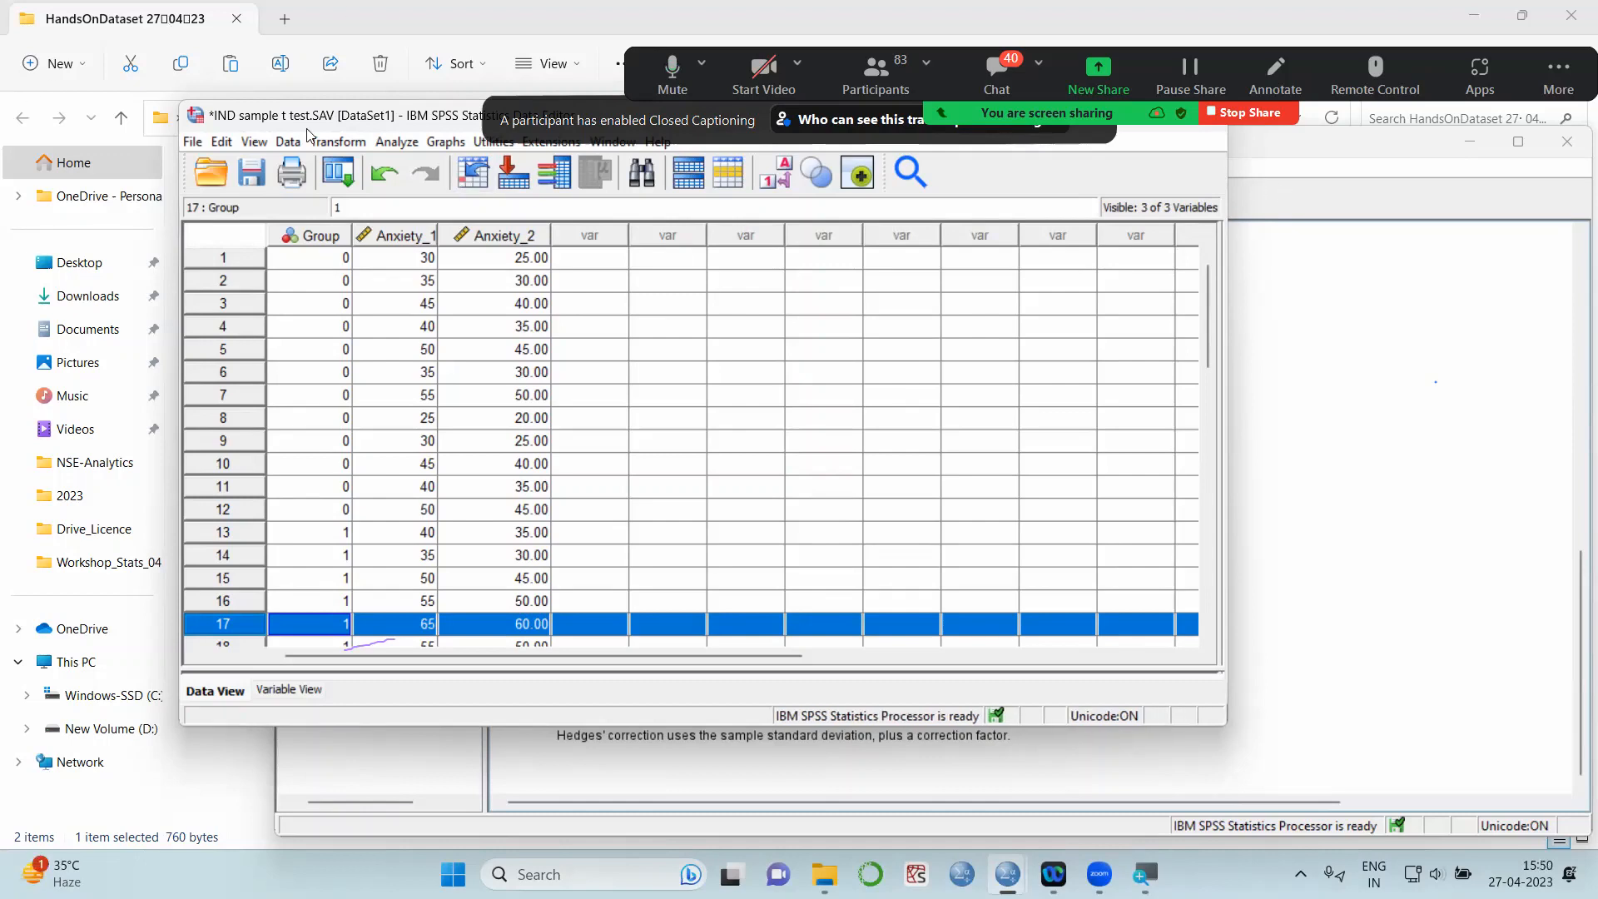
click(410, 143)
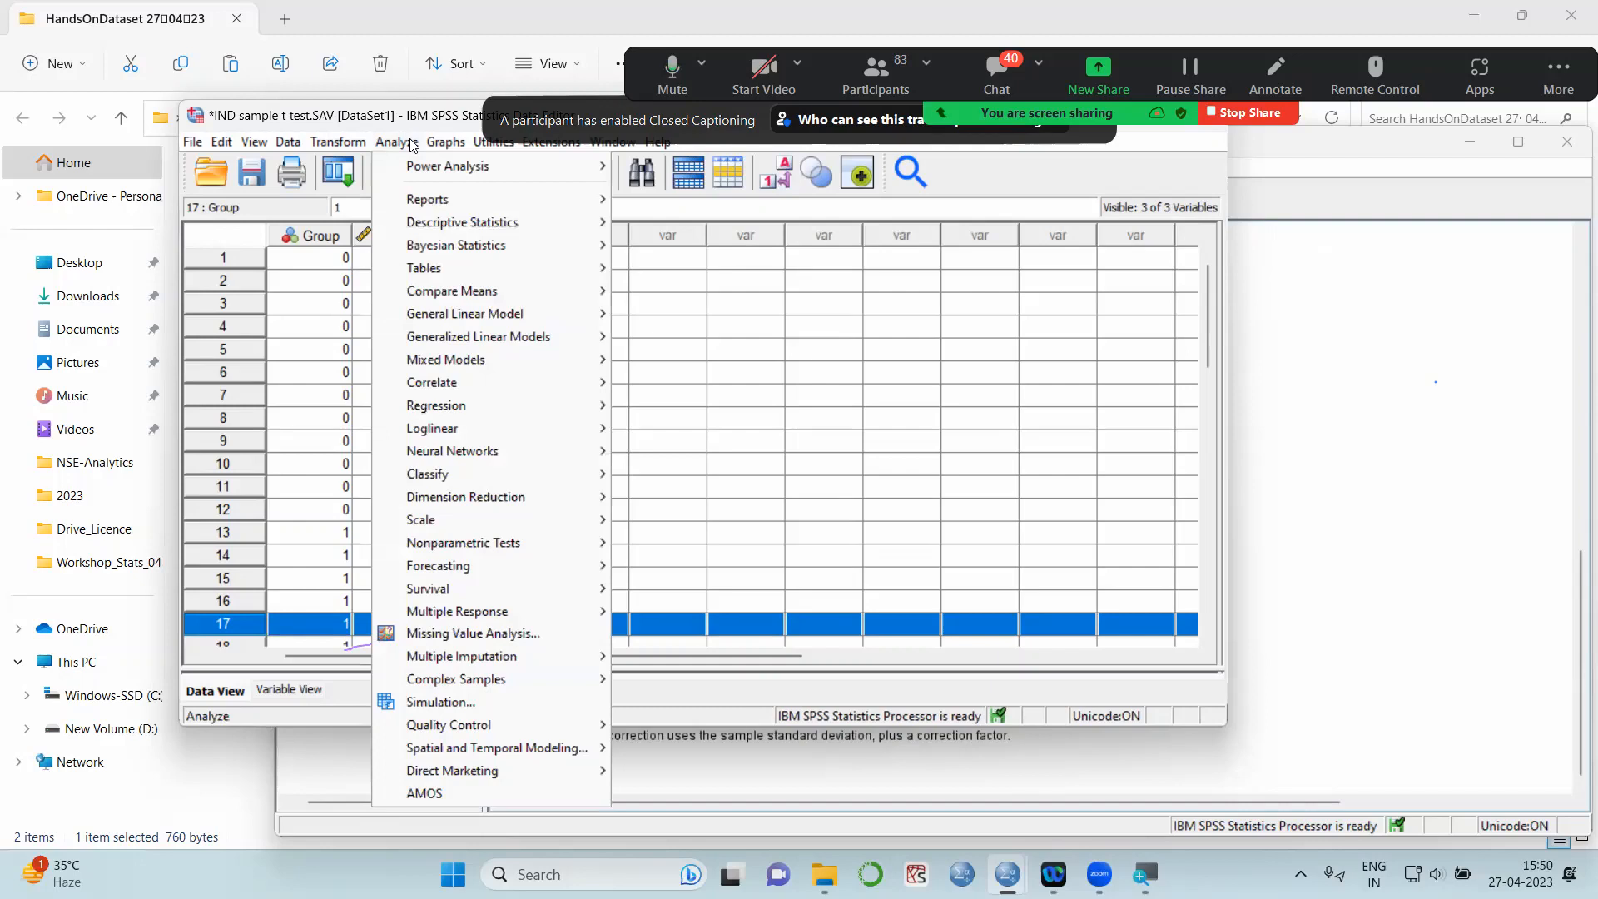
mouse_move(504, 290)
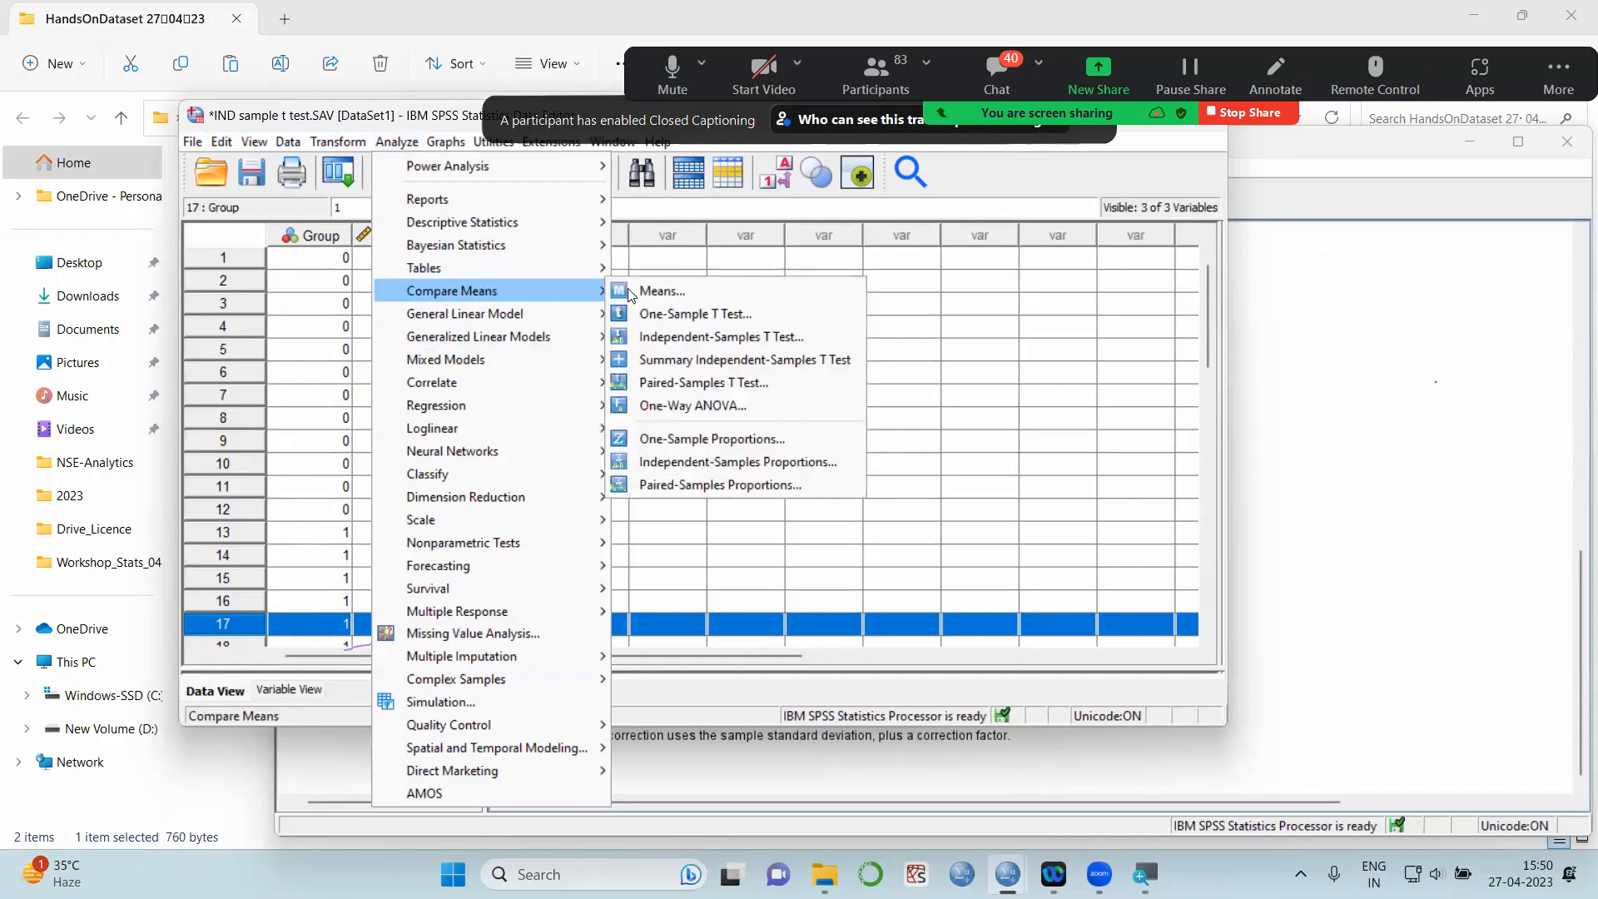
click(702, 340)
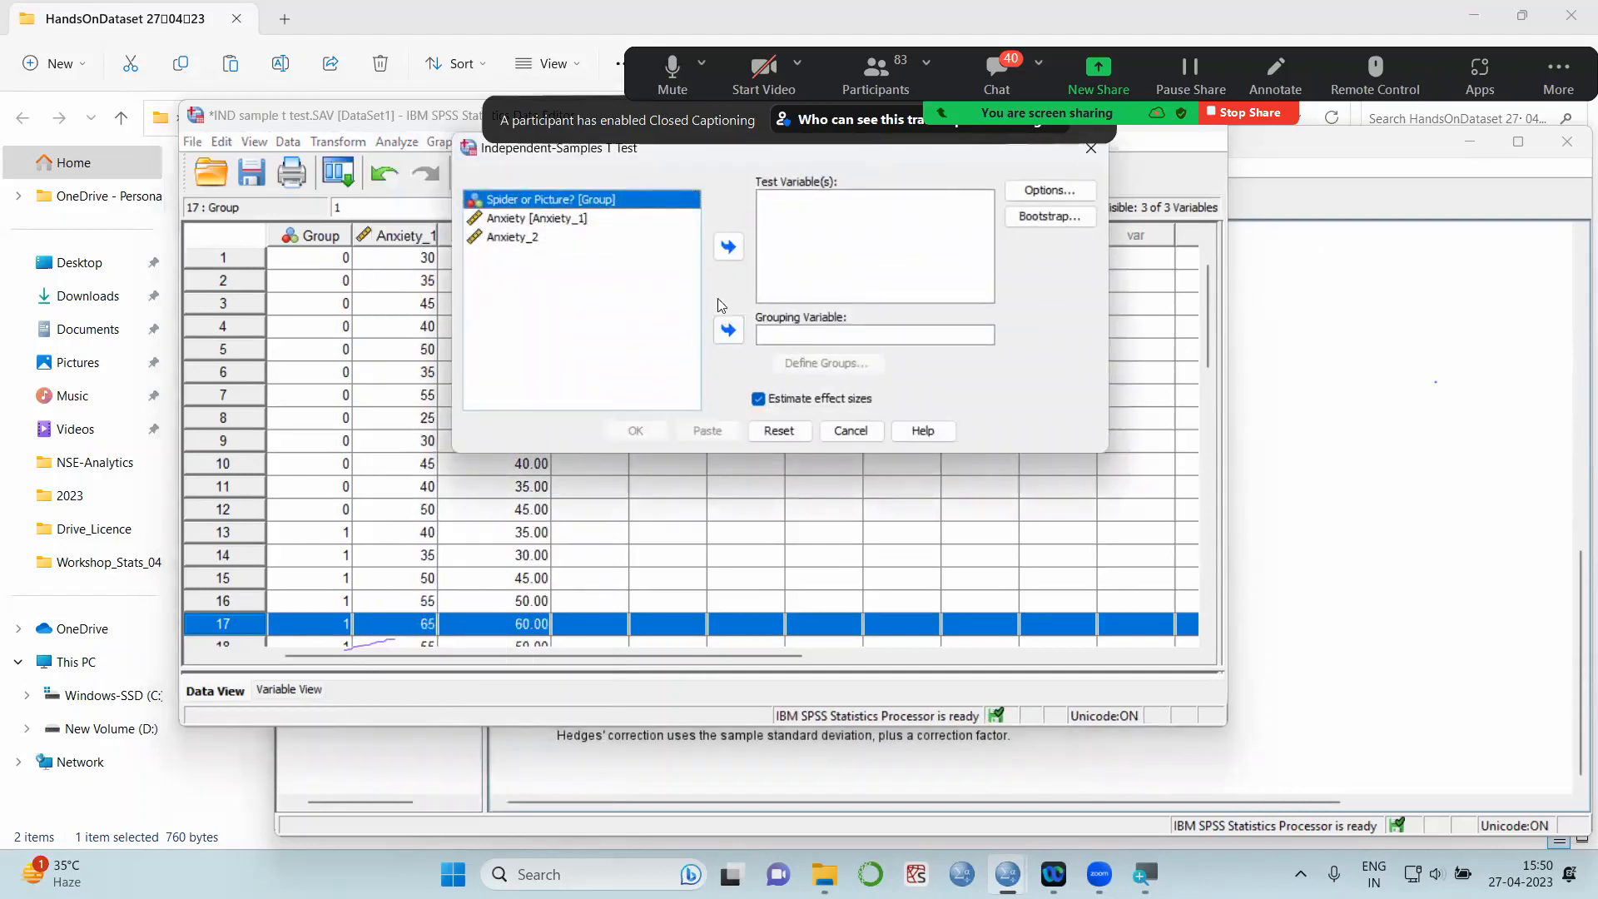
click(556, 219)
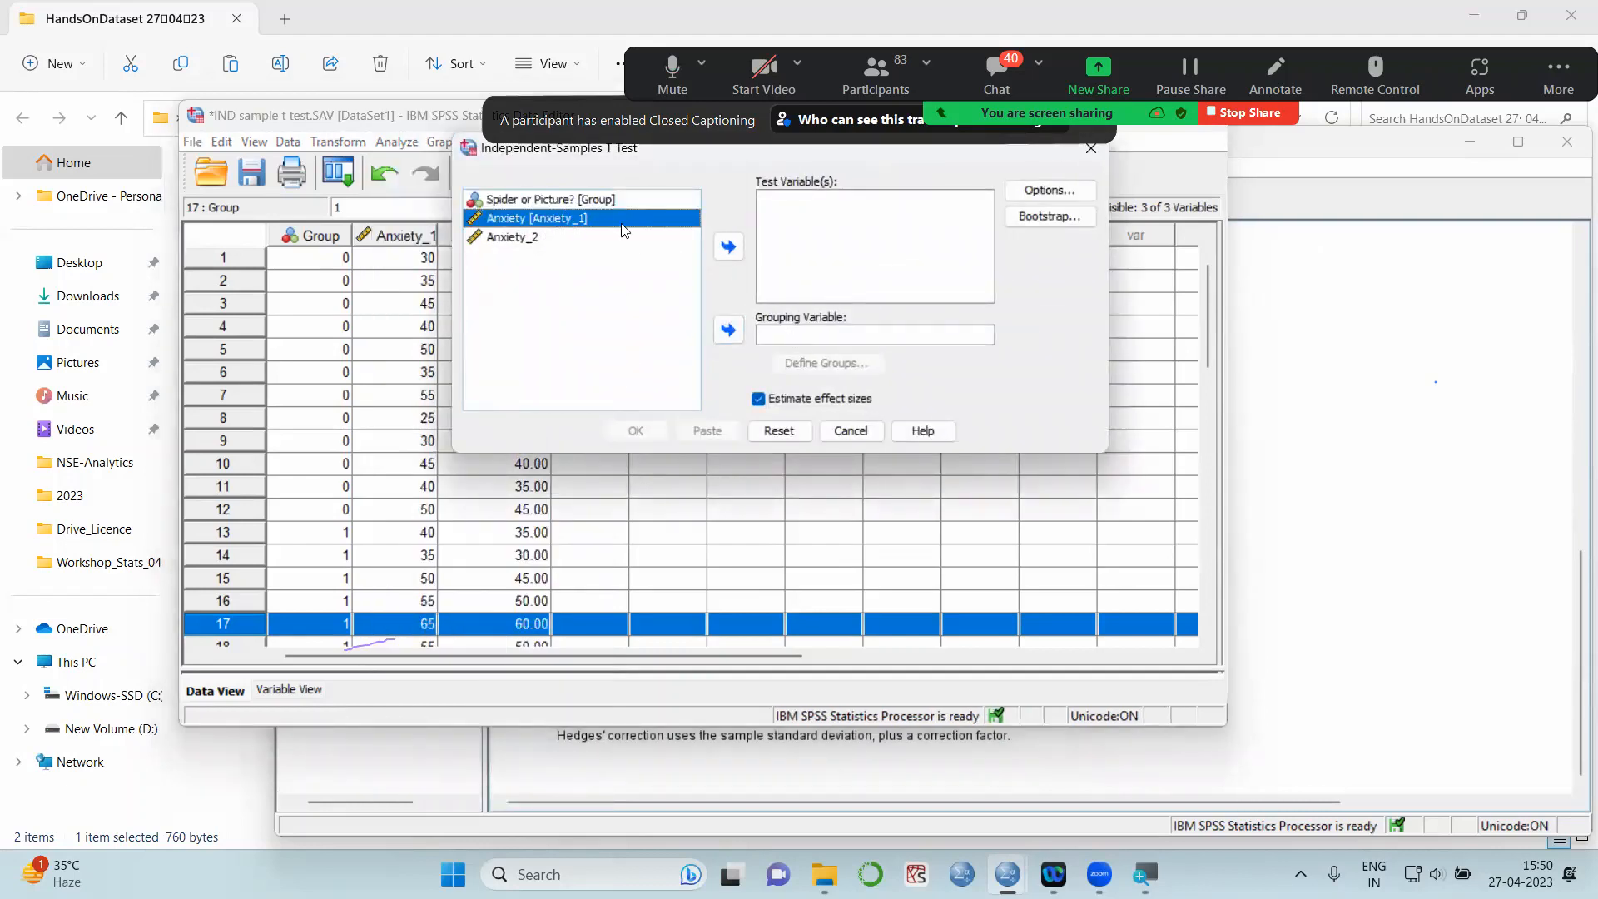
click(729, 248)
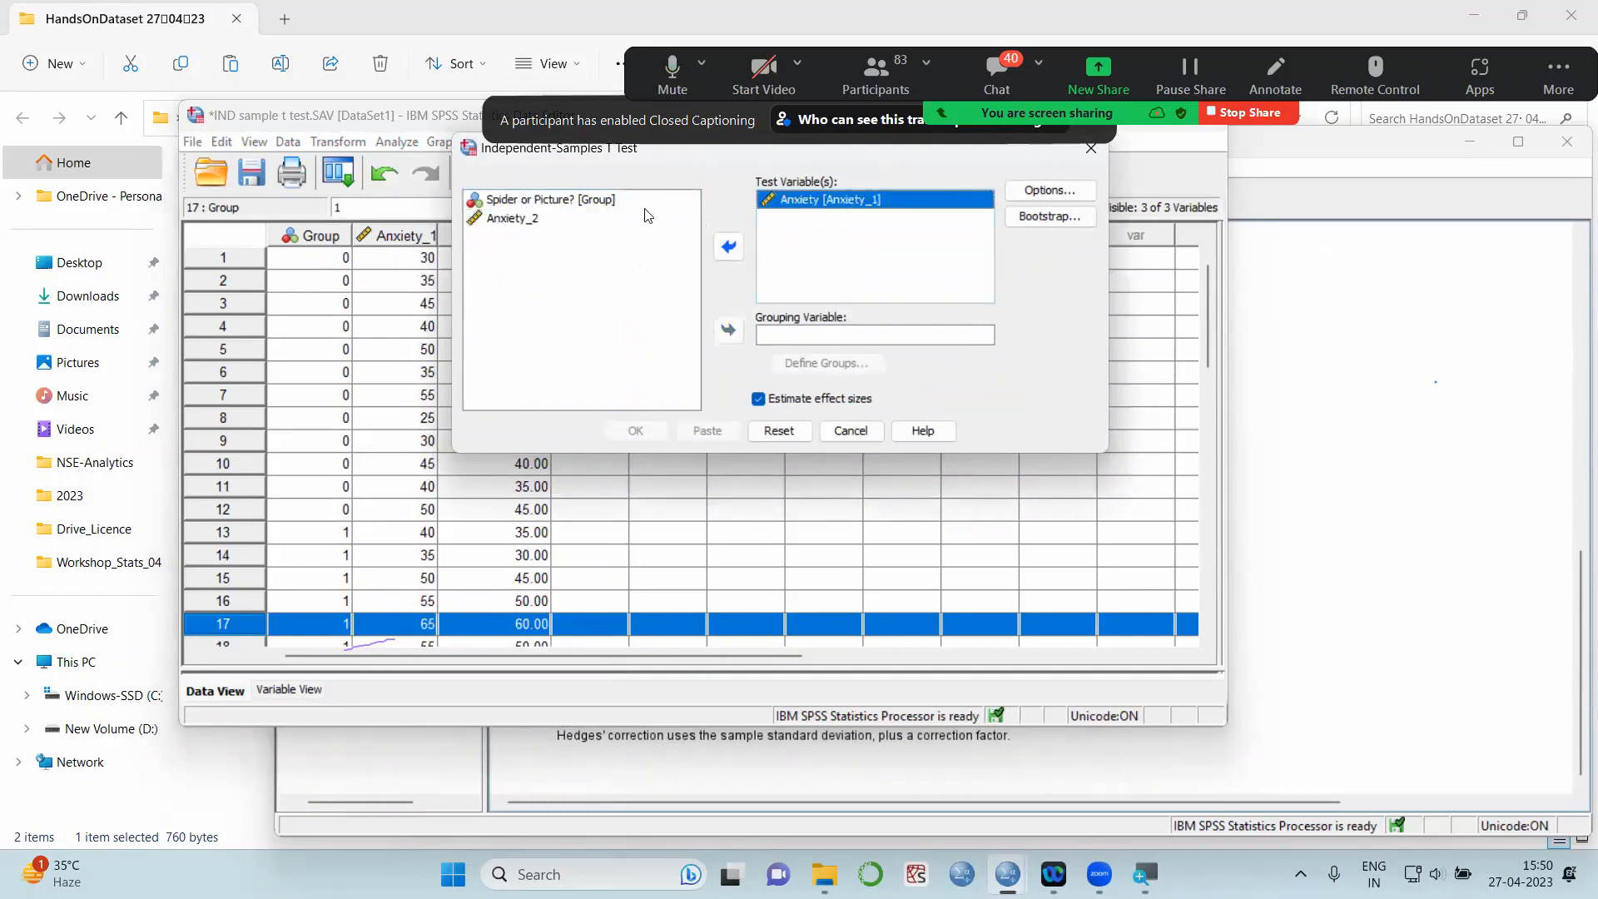
click(599, 206)
click(727, 332)
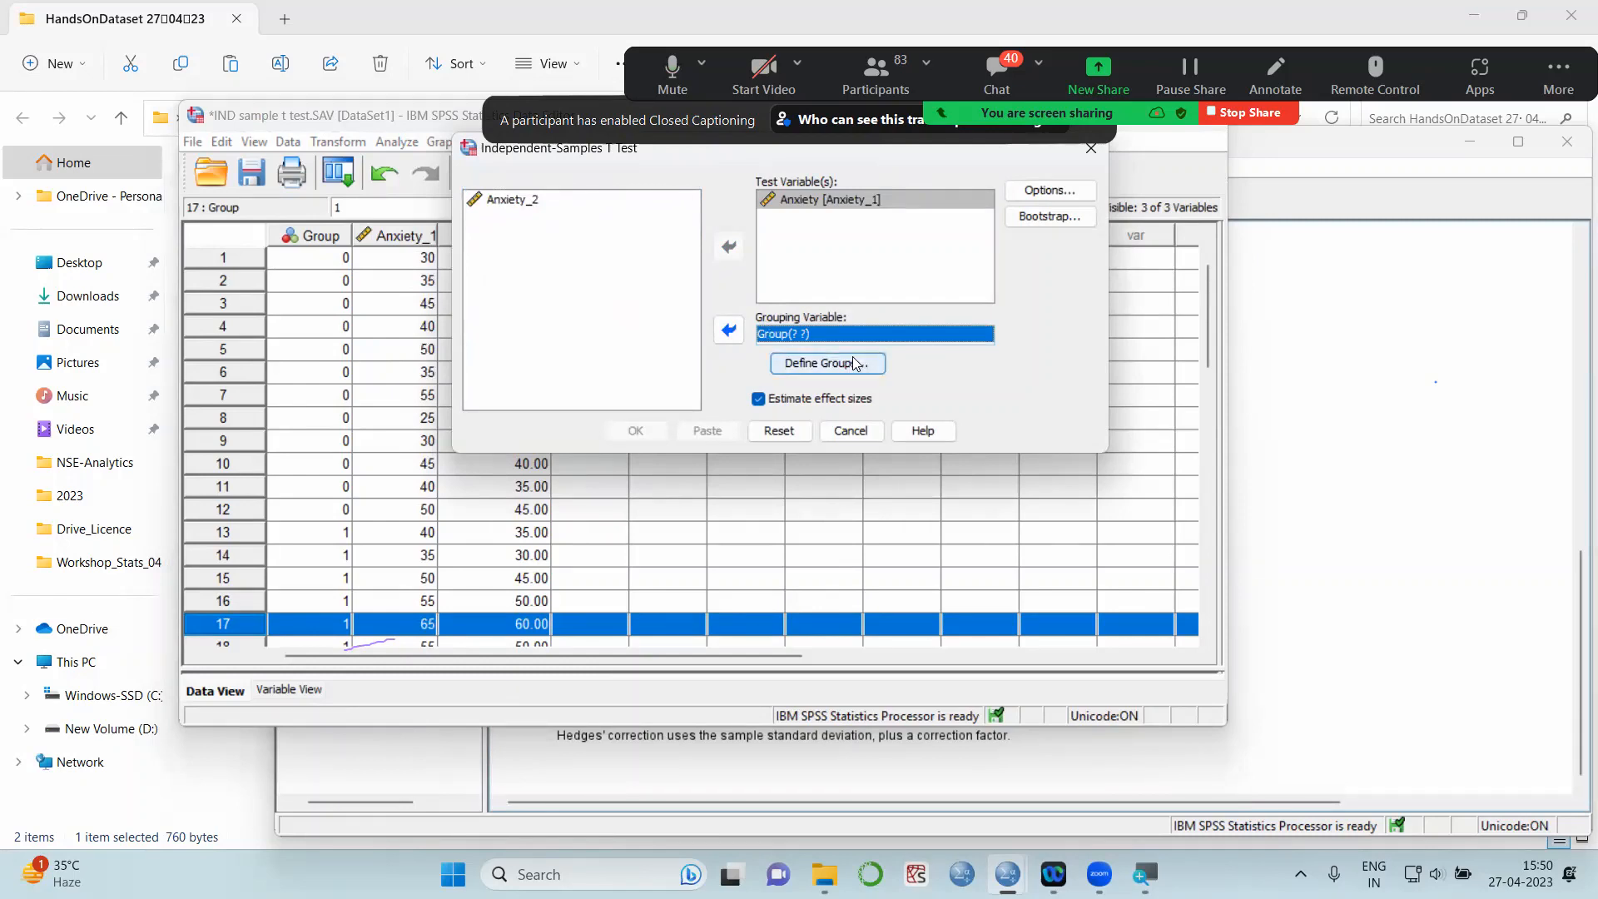
Define the groups of the grouping variable with specified values 0 for Group 1 and 1 for Group 2
click(892, 339)
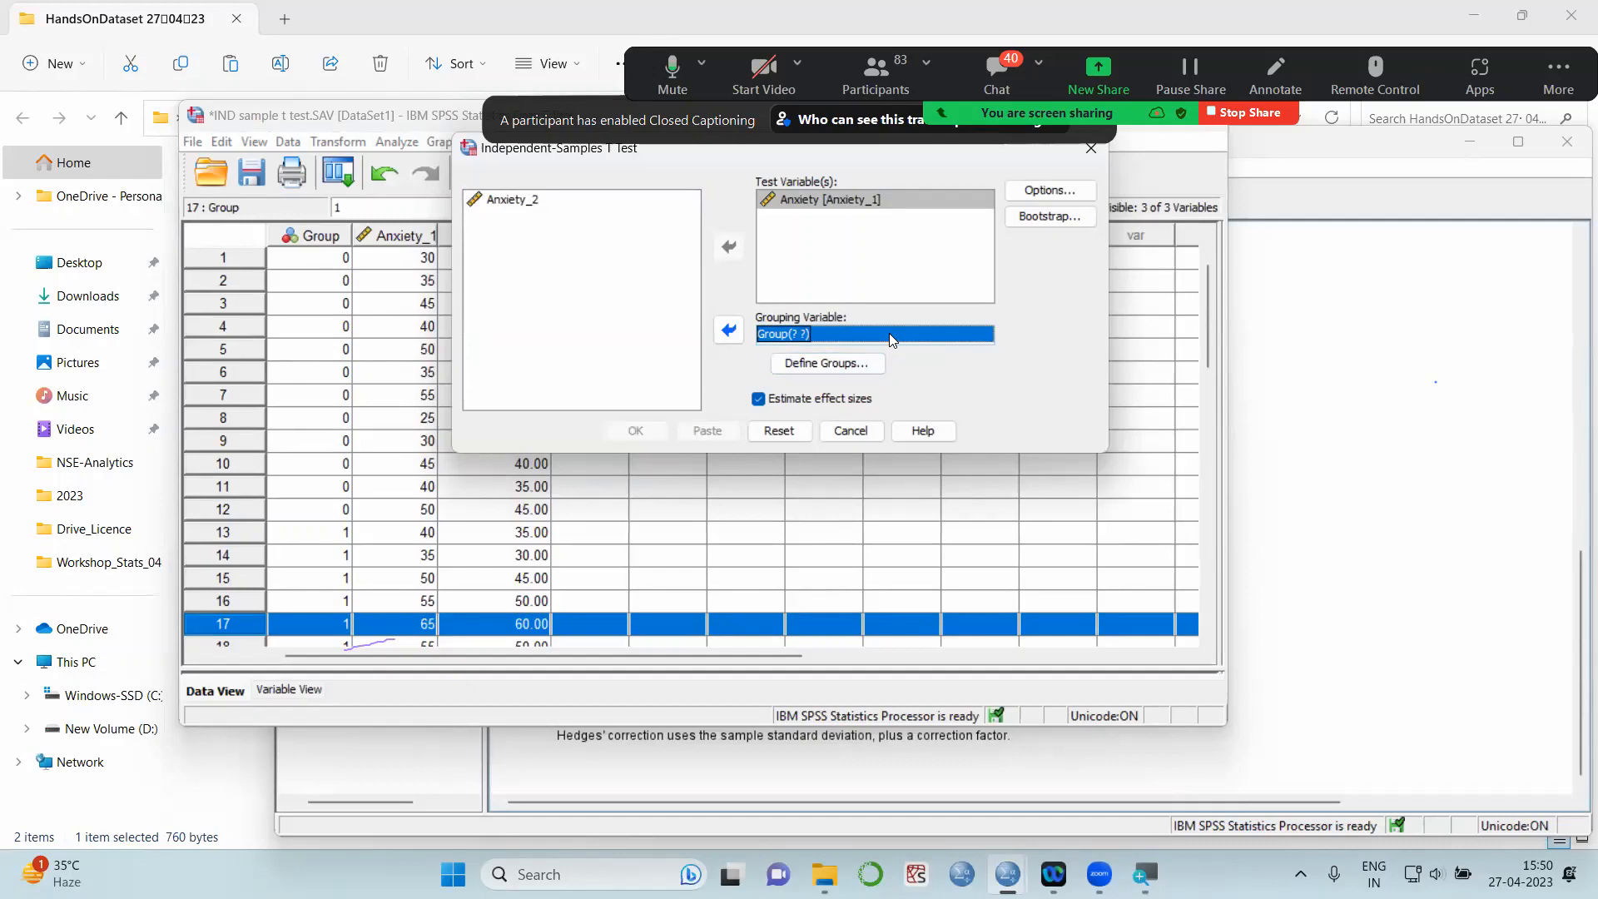
click(849, 363)
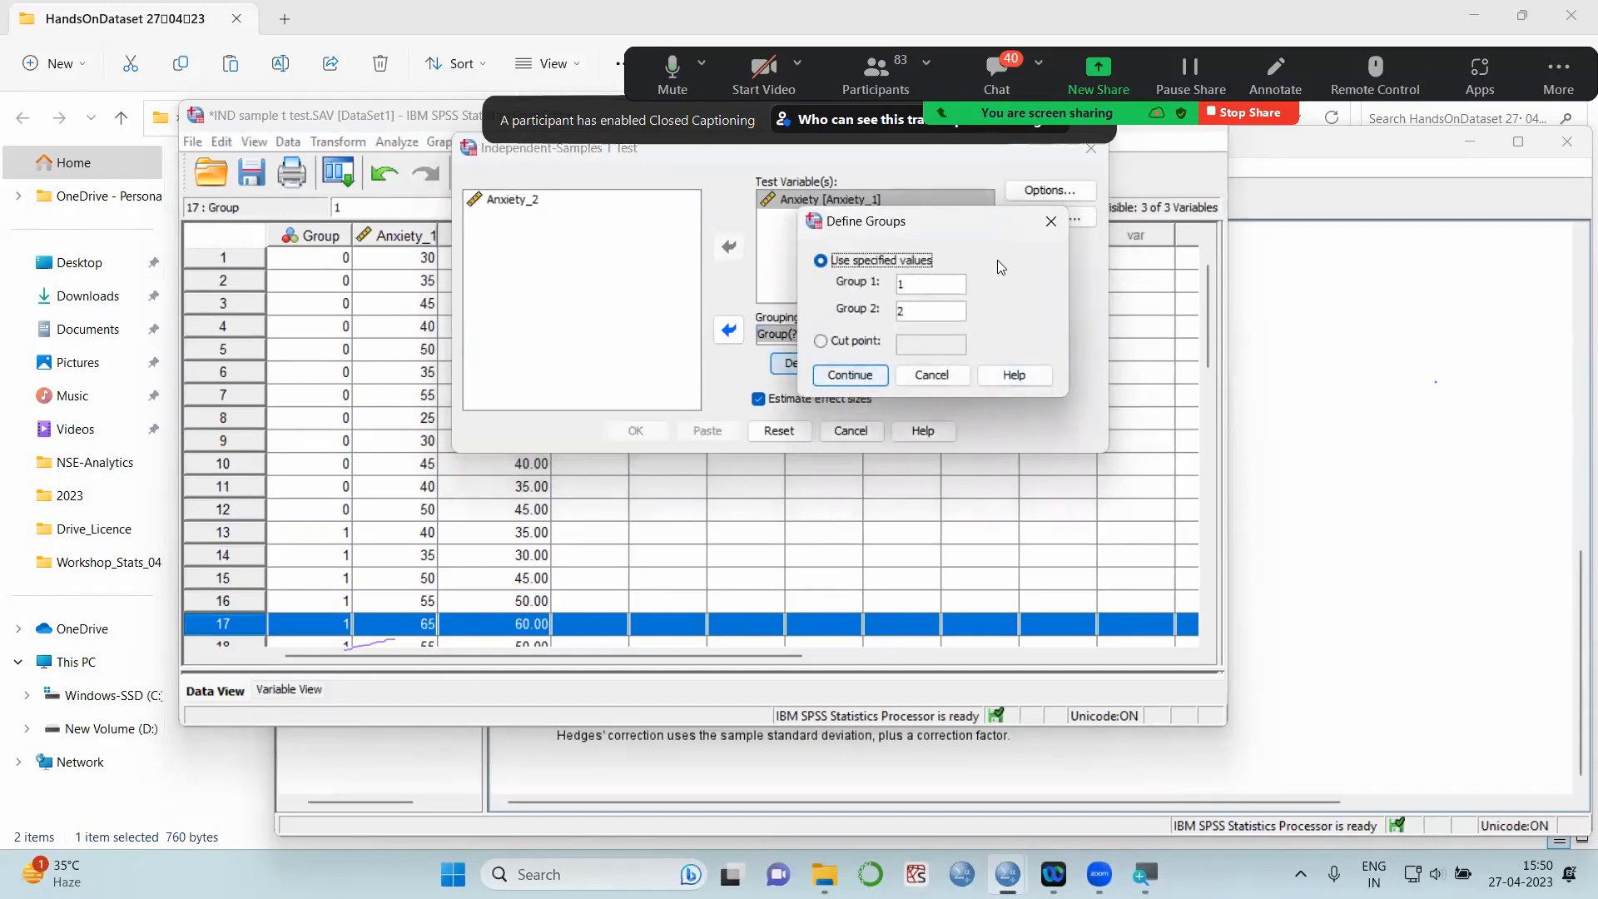
click(918, 287)
key(BackSpace)
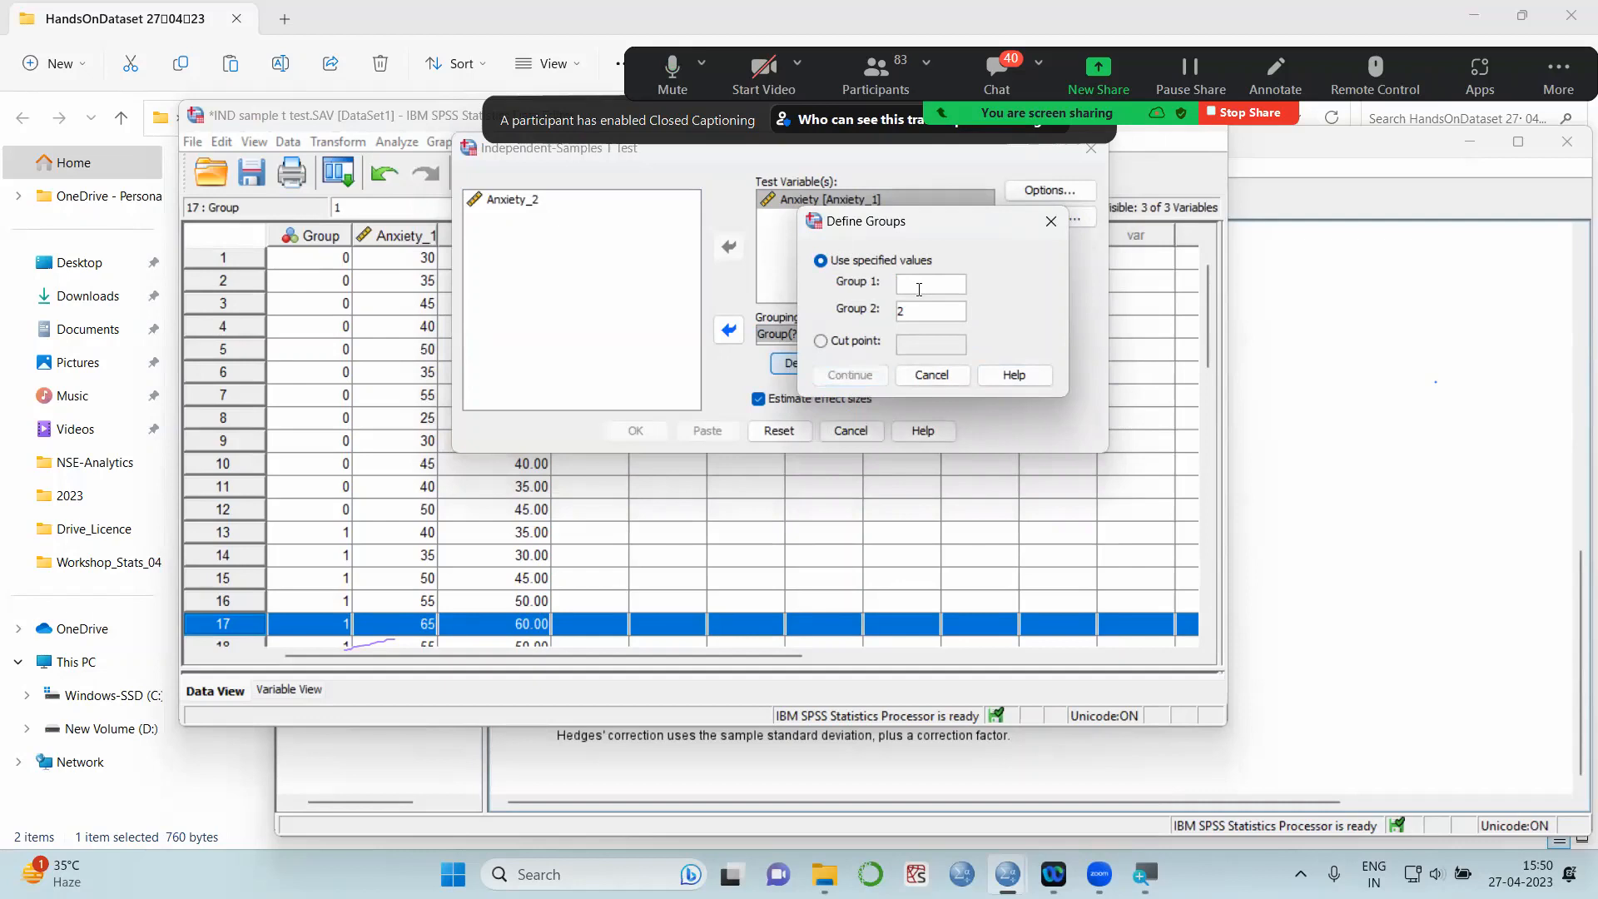
text(0)
click(913, 315)
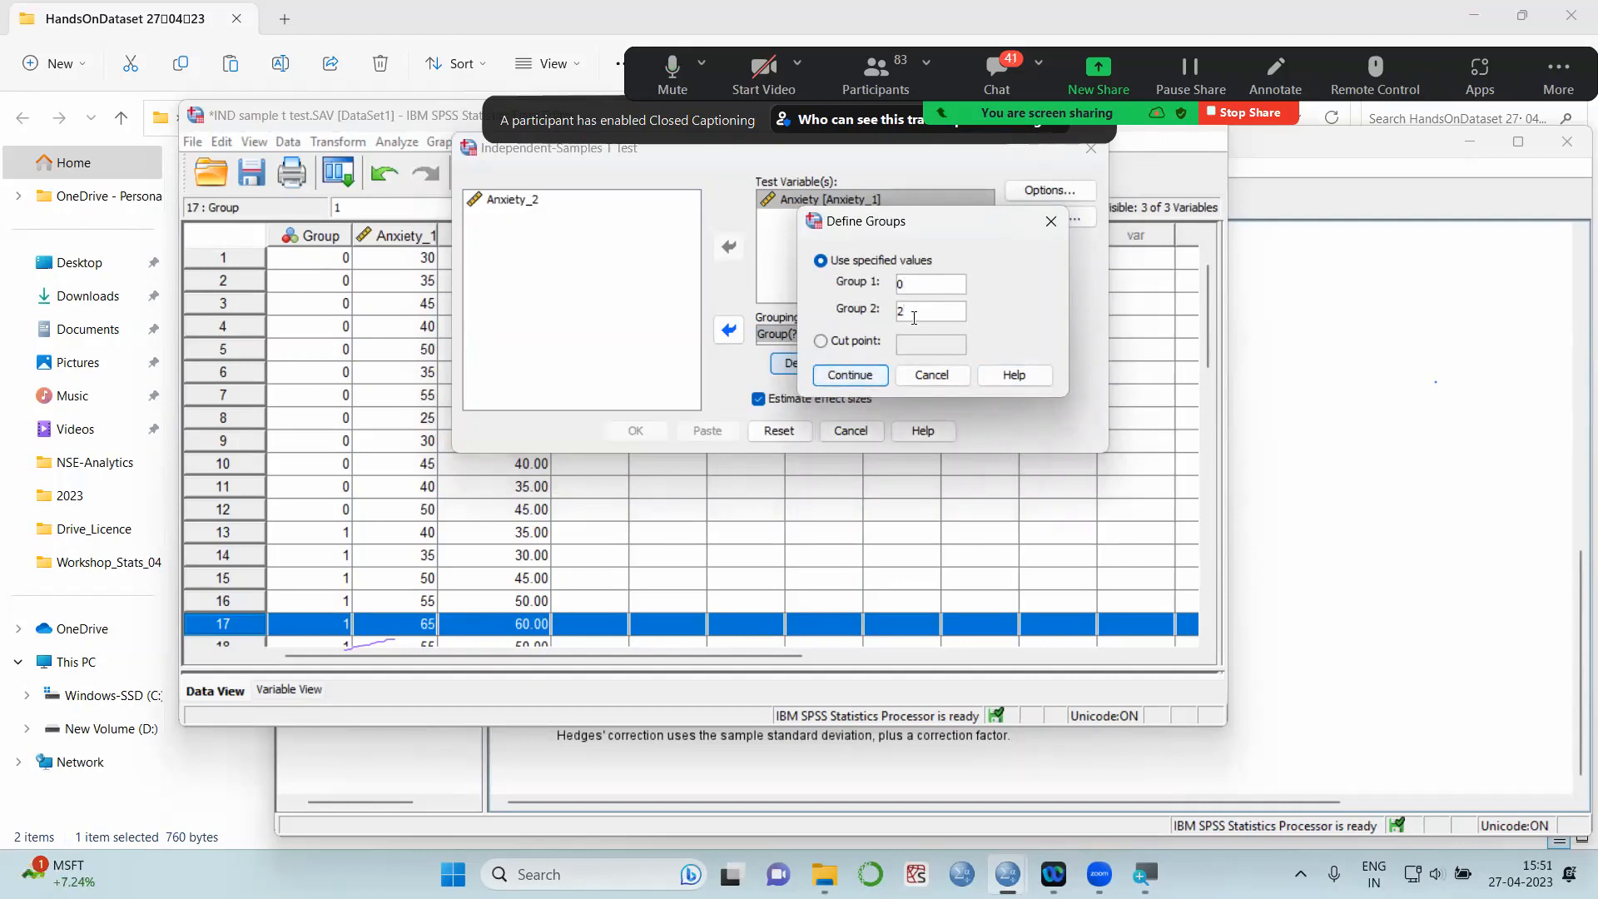
key(BackSpace)
text(1)
click(836, 387)
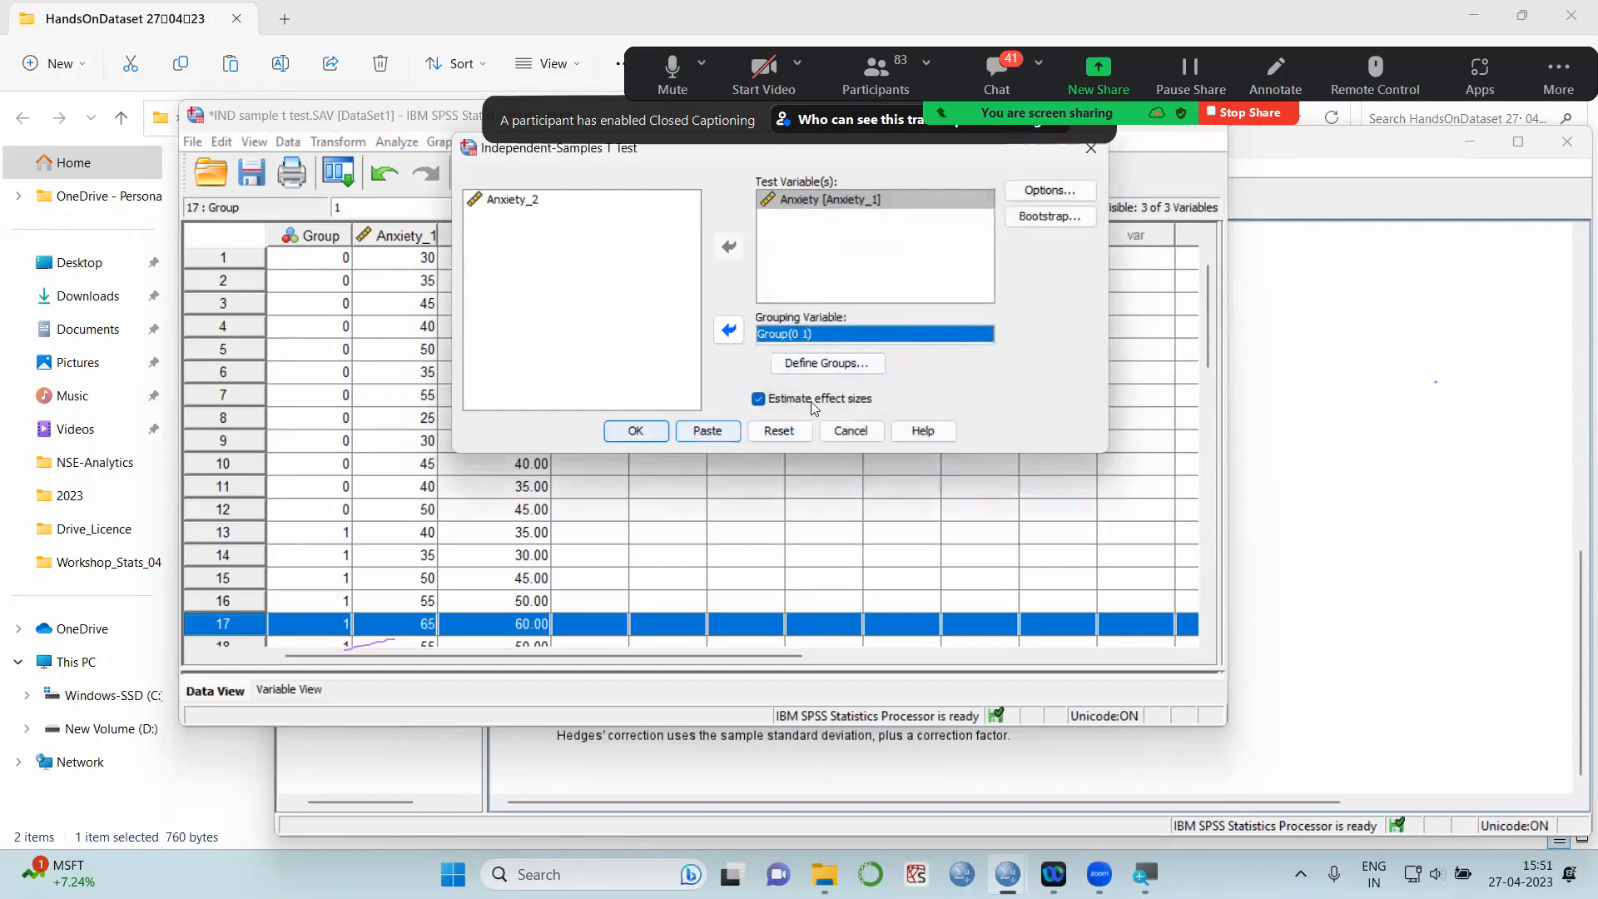
Check the confidence interval options, turn off effect size estimation, and run the independent-samples t test
click(1055, 195)
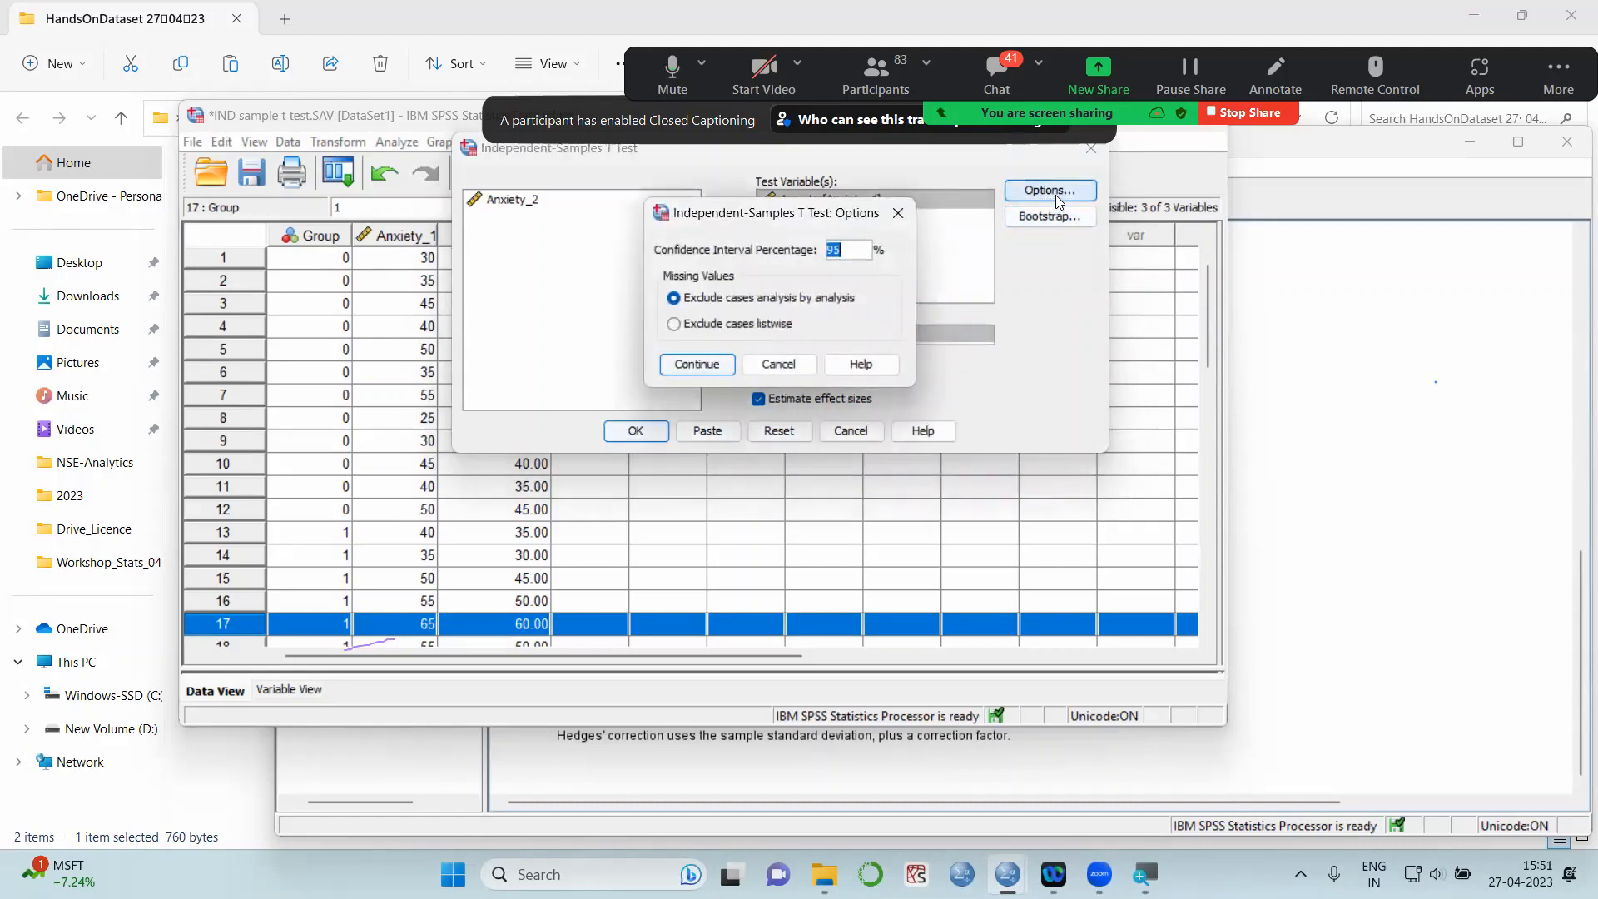
click(898, 213)
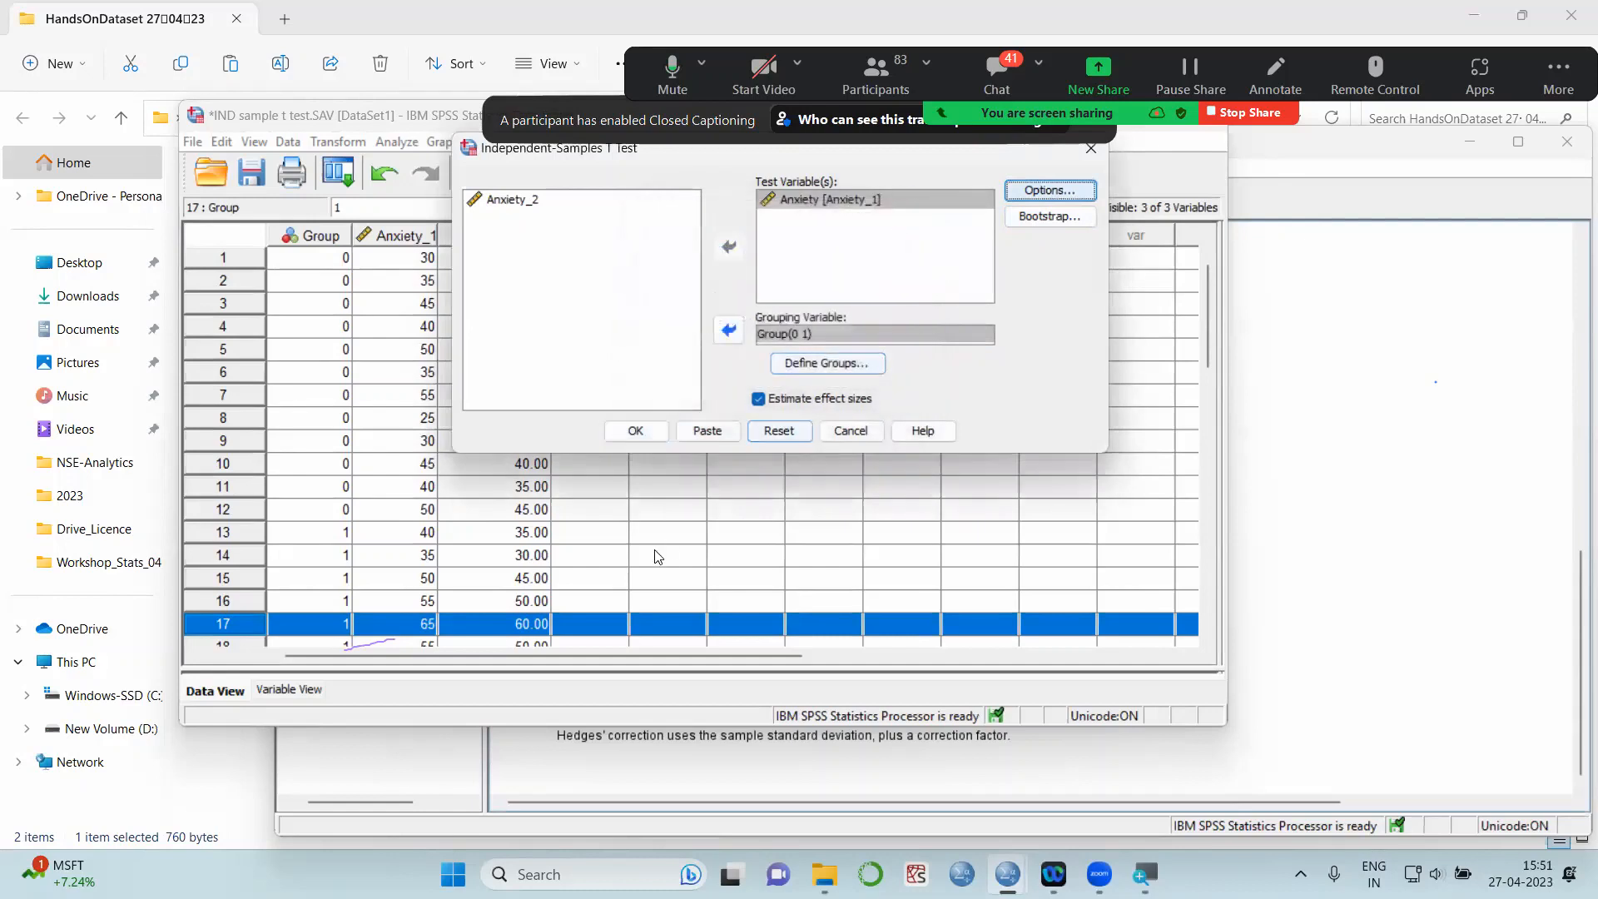
click(765, 399)
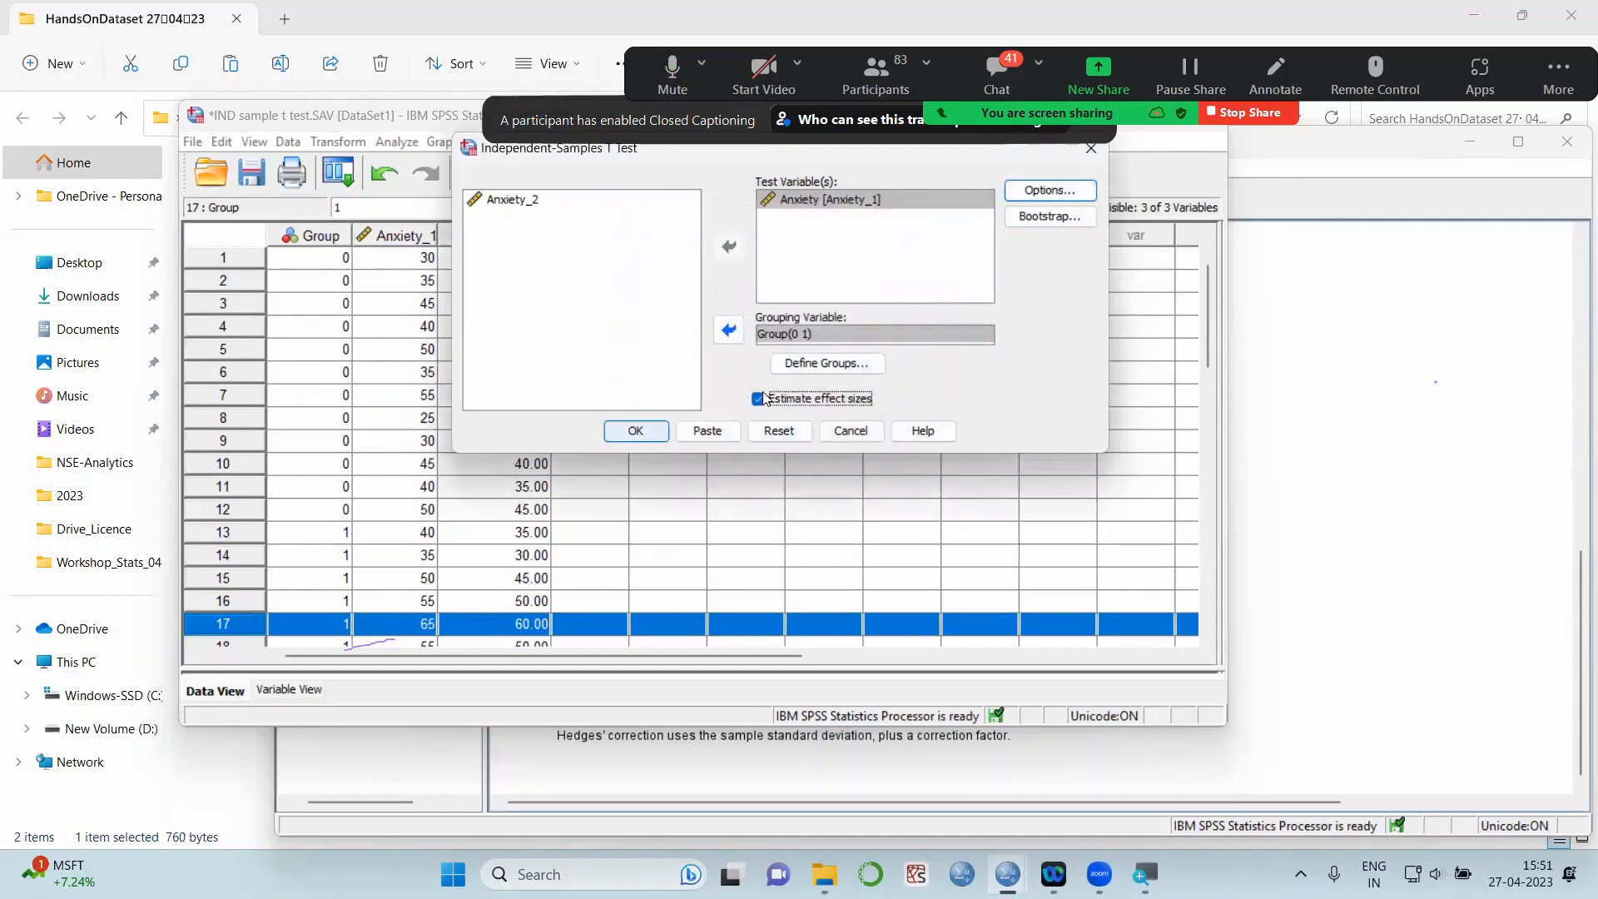
click(639, 434)
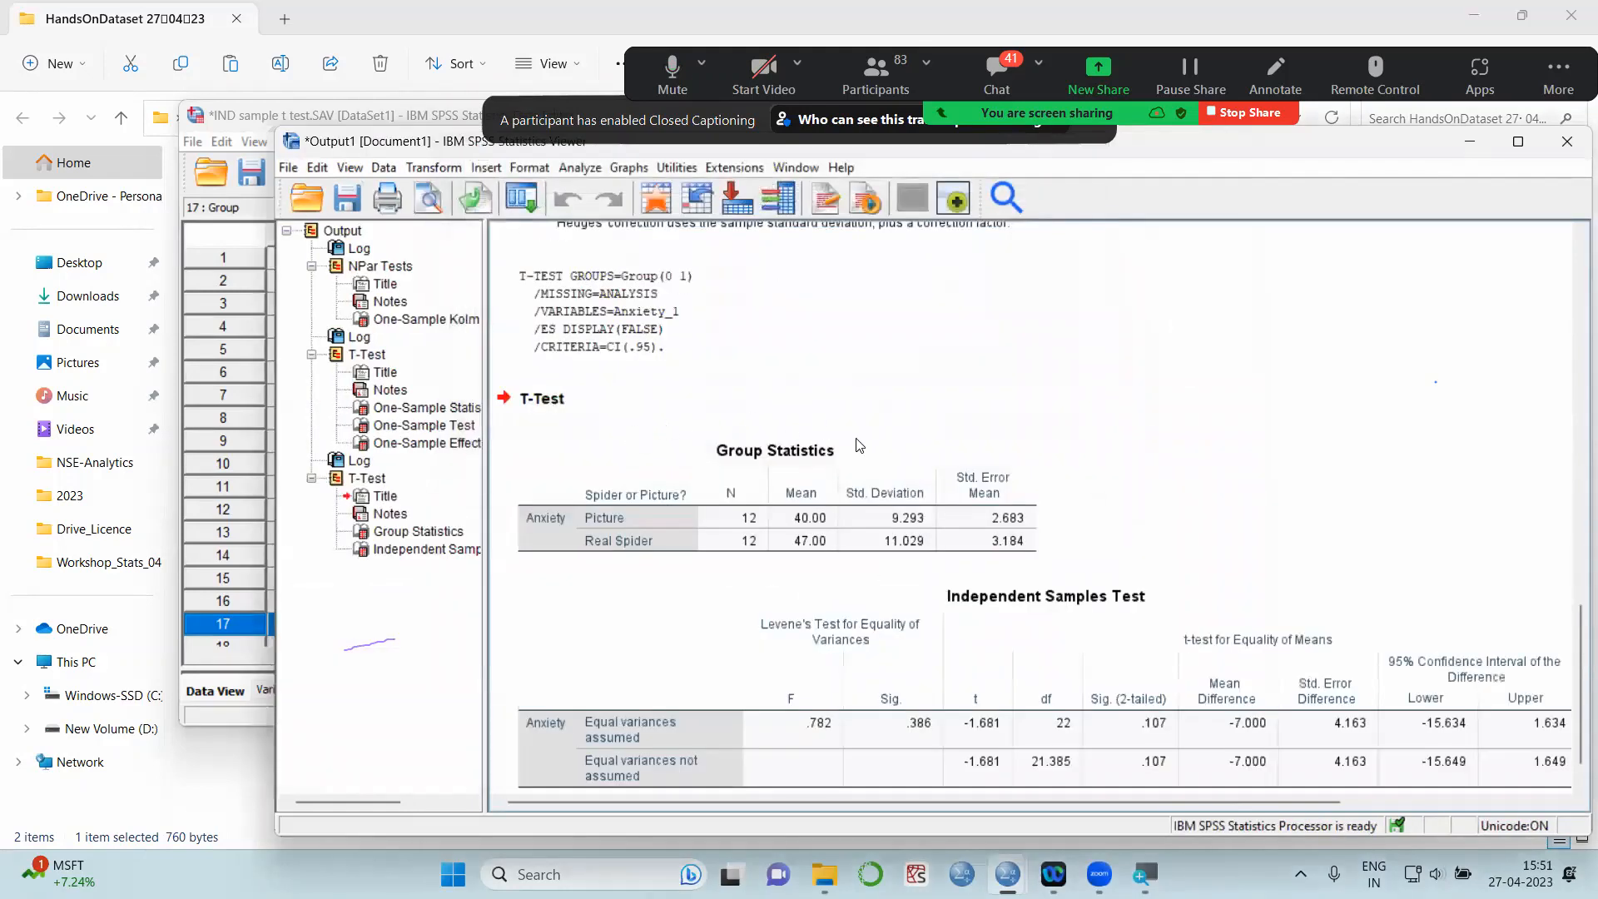
Examine the Group Statistics and Independent Samples Test tables, and go back to the data values
click(991, 588)
click(1398, 310)
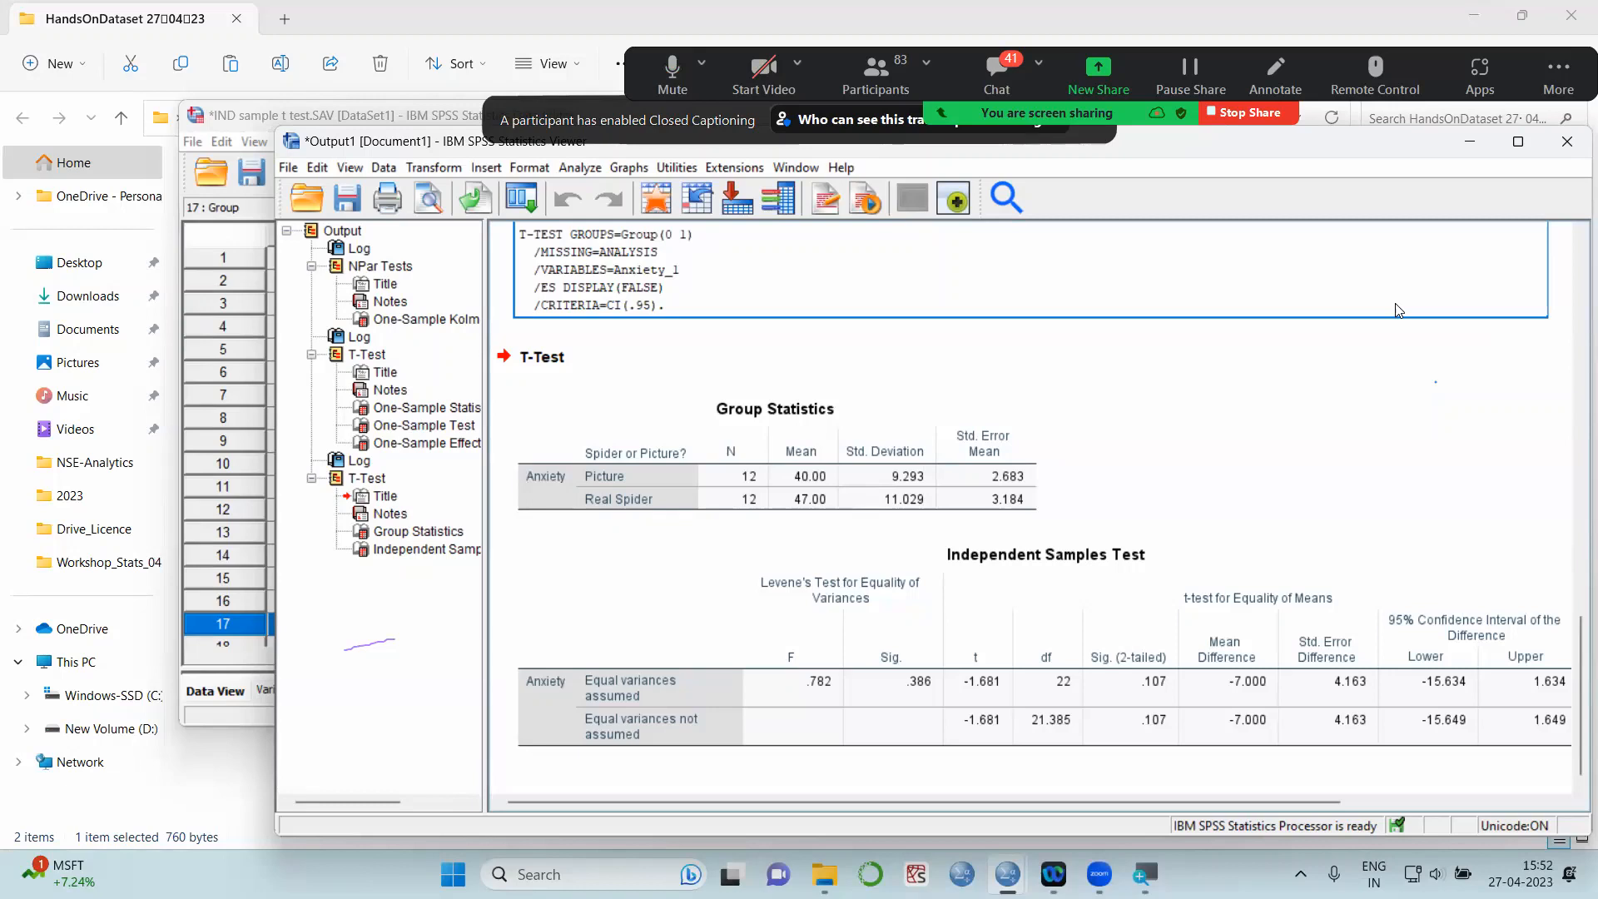
click(212, 602)
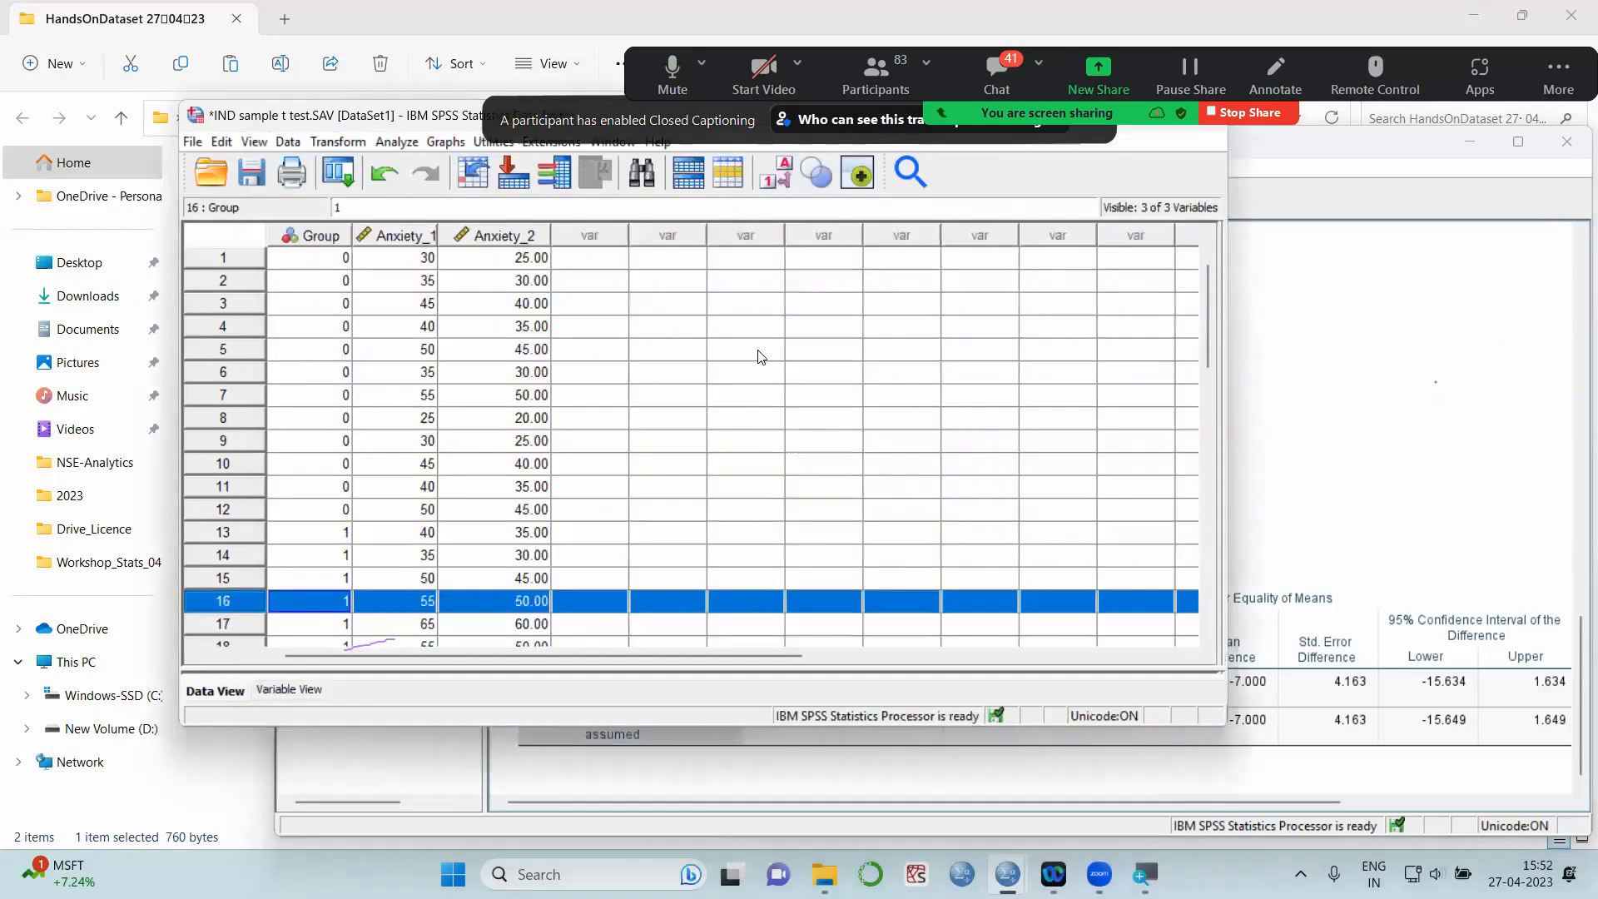
Reset the independent-samples t test setup, and assign Anxiety_1 as the test variable and Group as the grouping variable
click(404, 143)
mouse_move(549, 296)
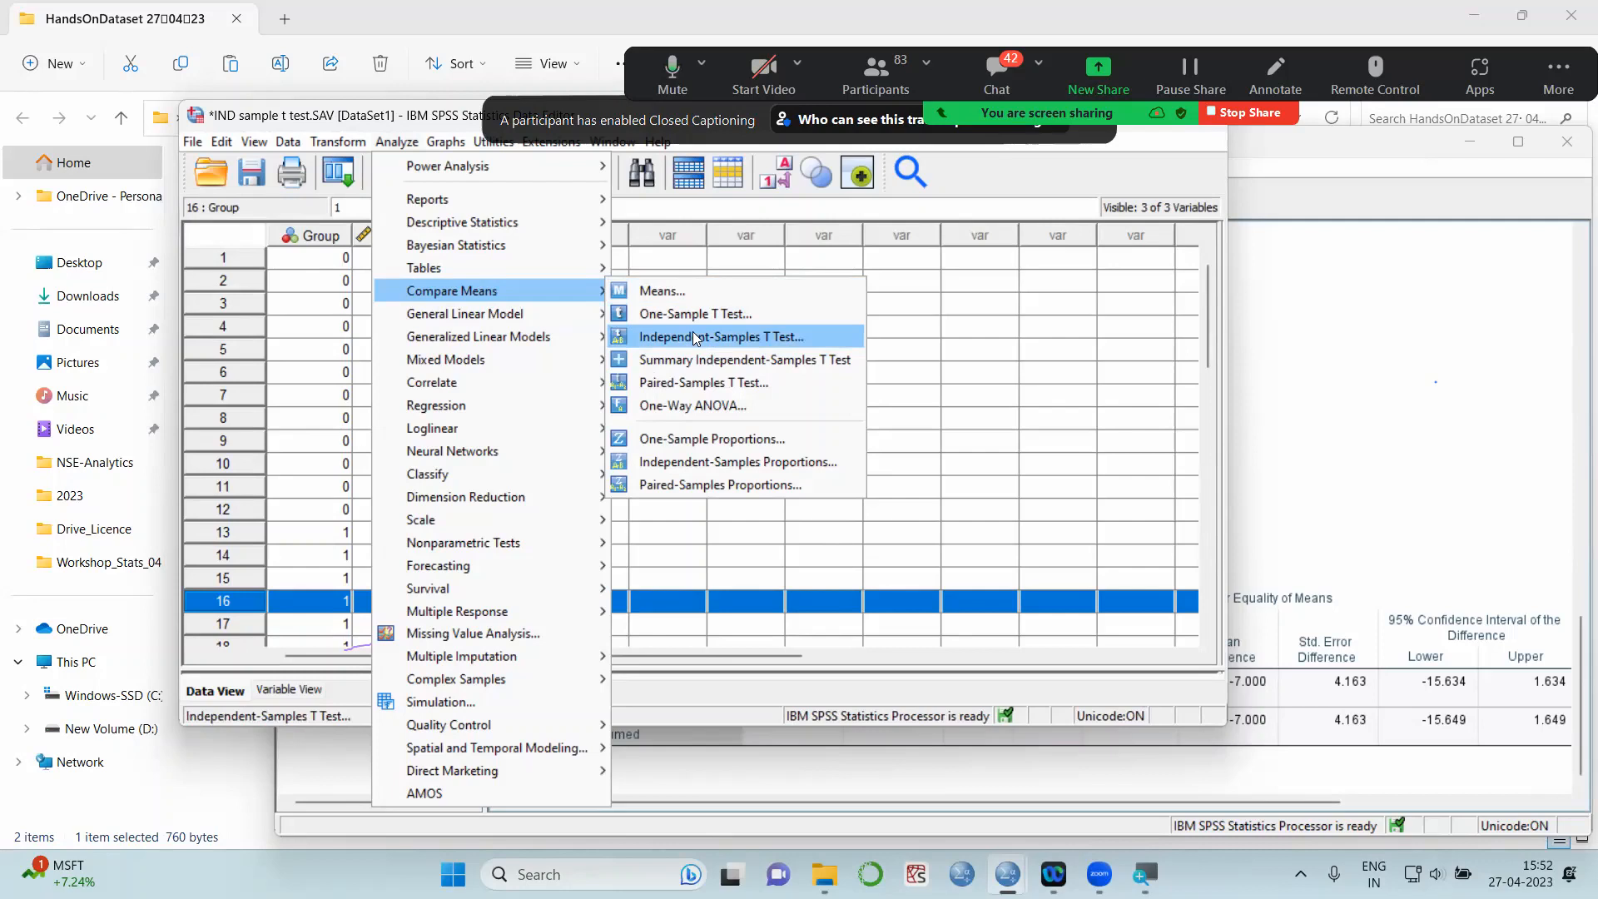
click(696, 339)
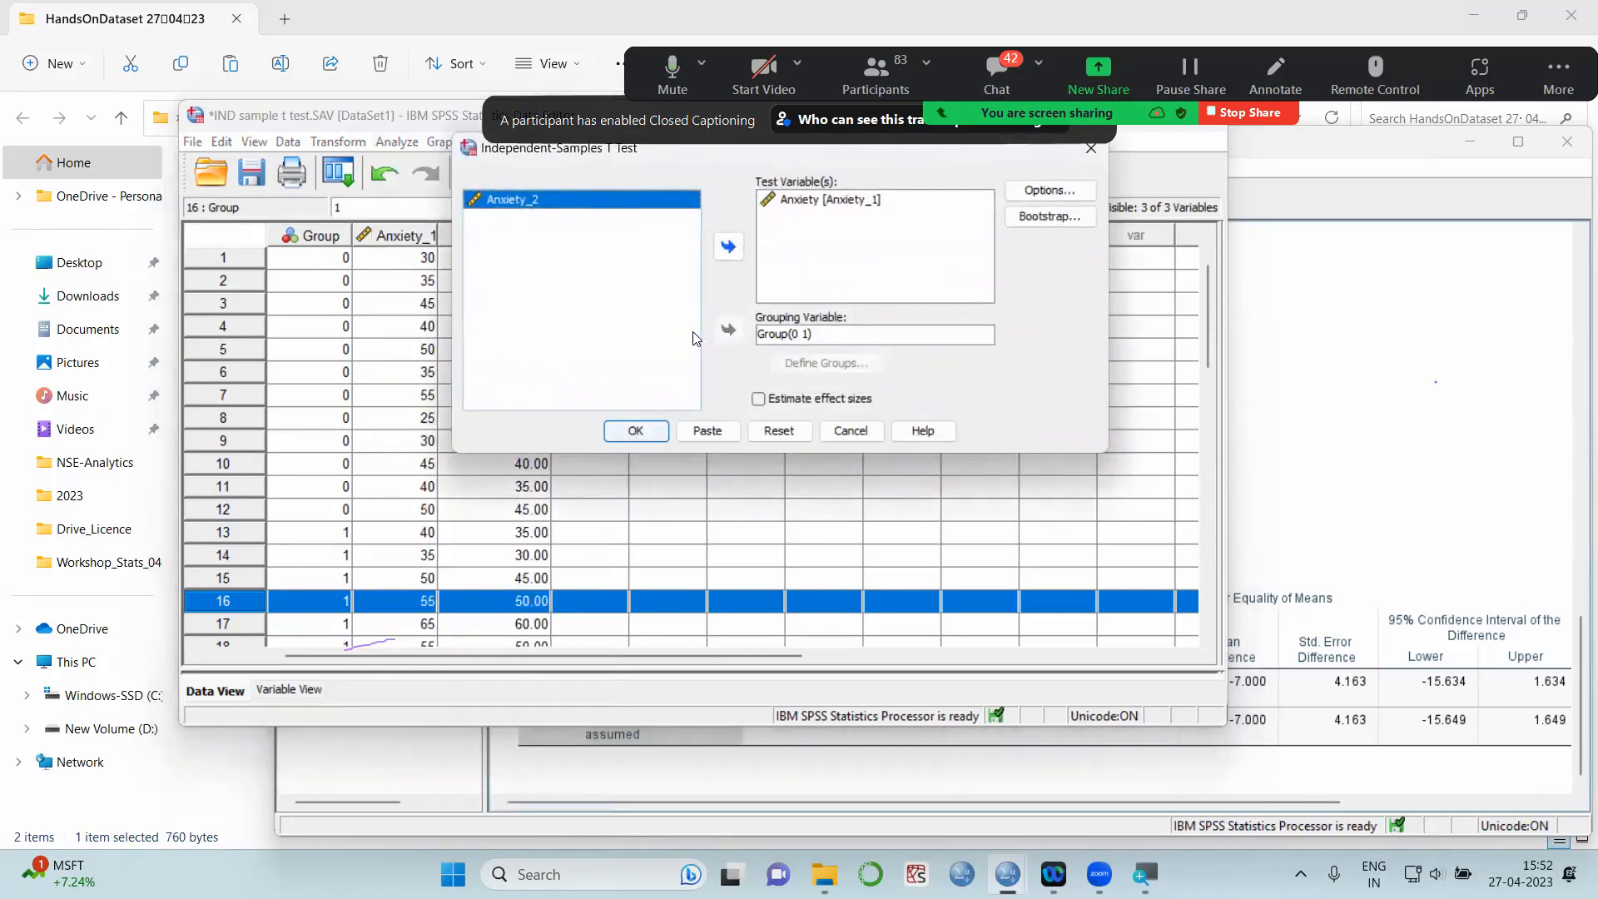
click(779, 431)
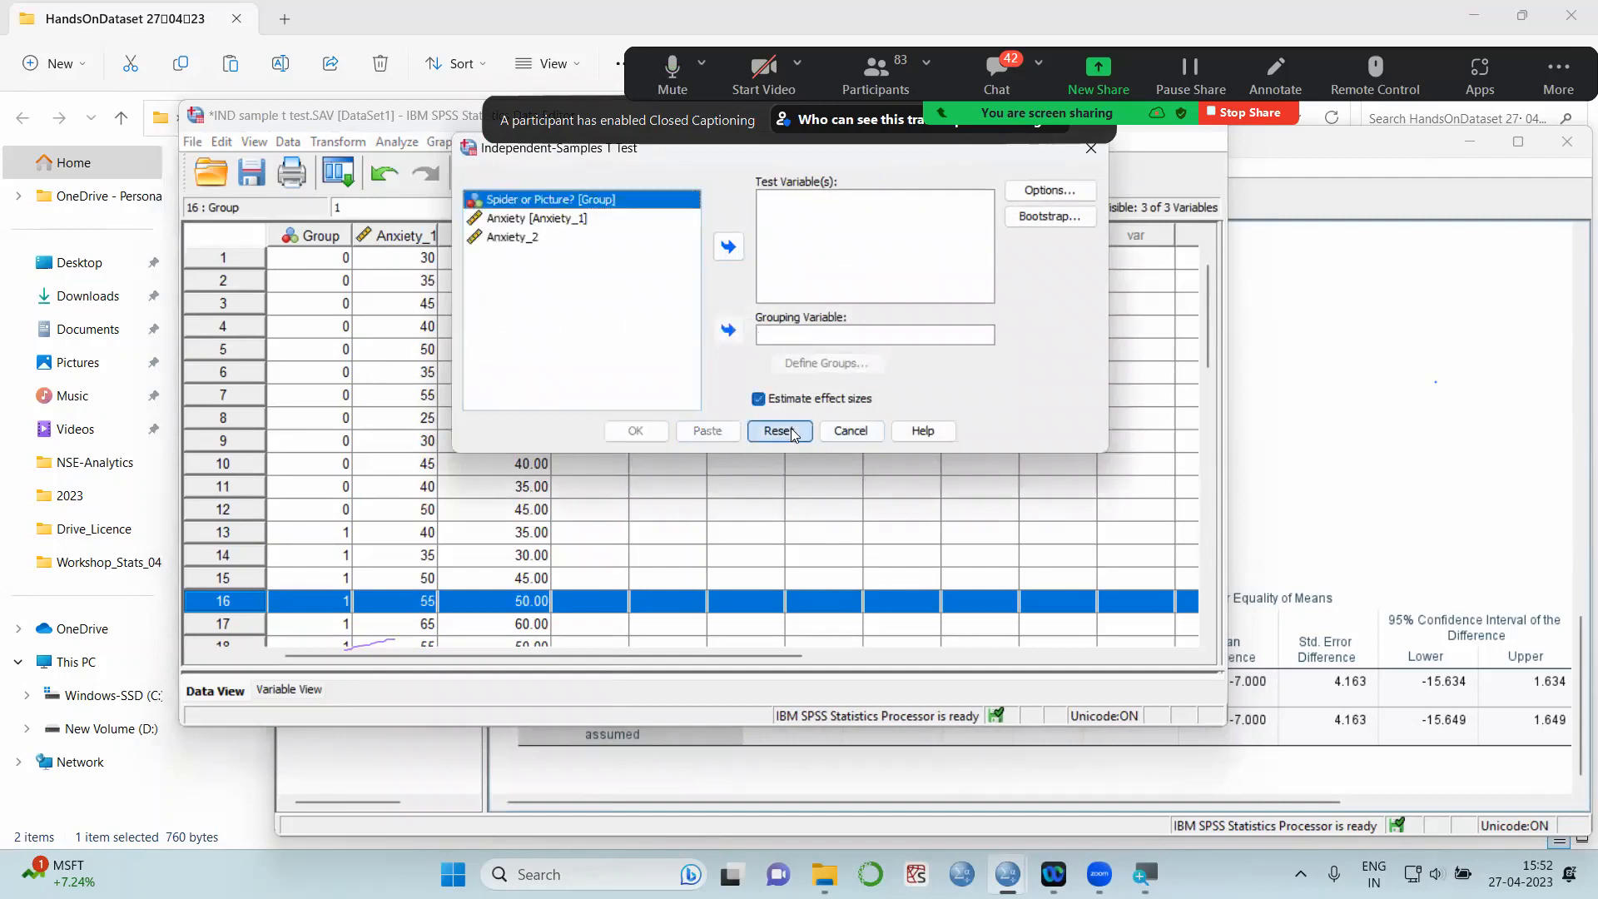
click(503, 199)
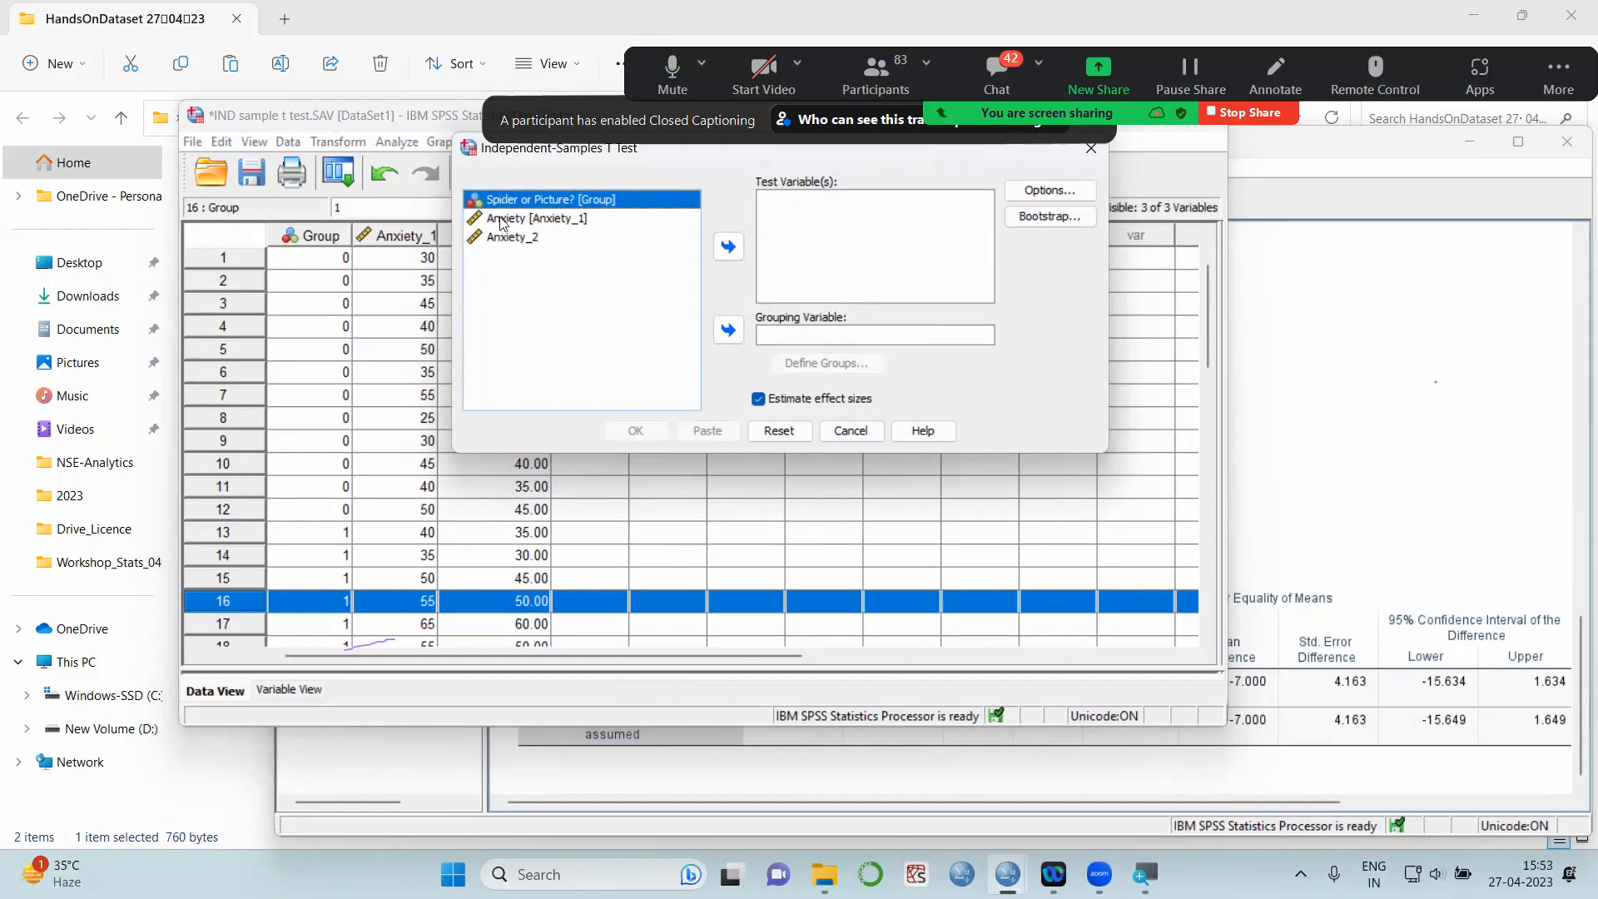
click(504, 219)
click(728, 246)
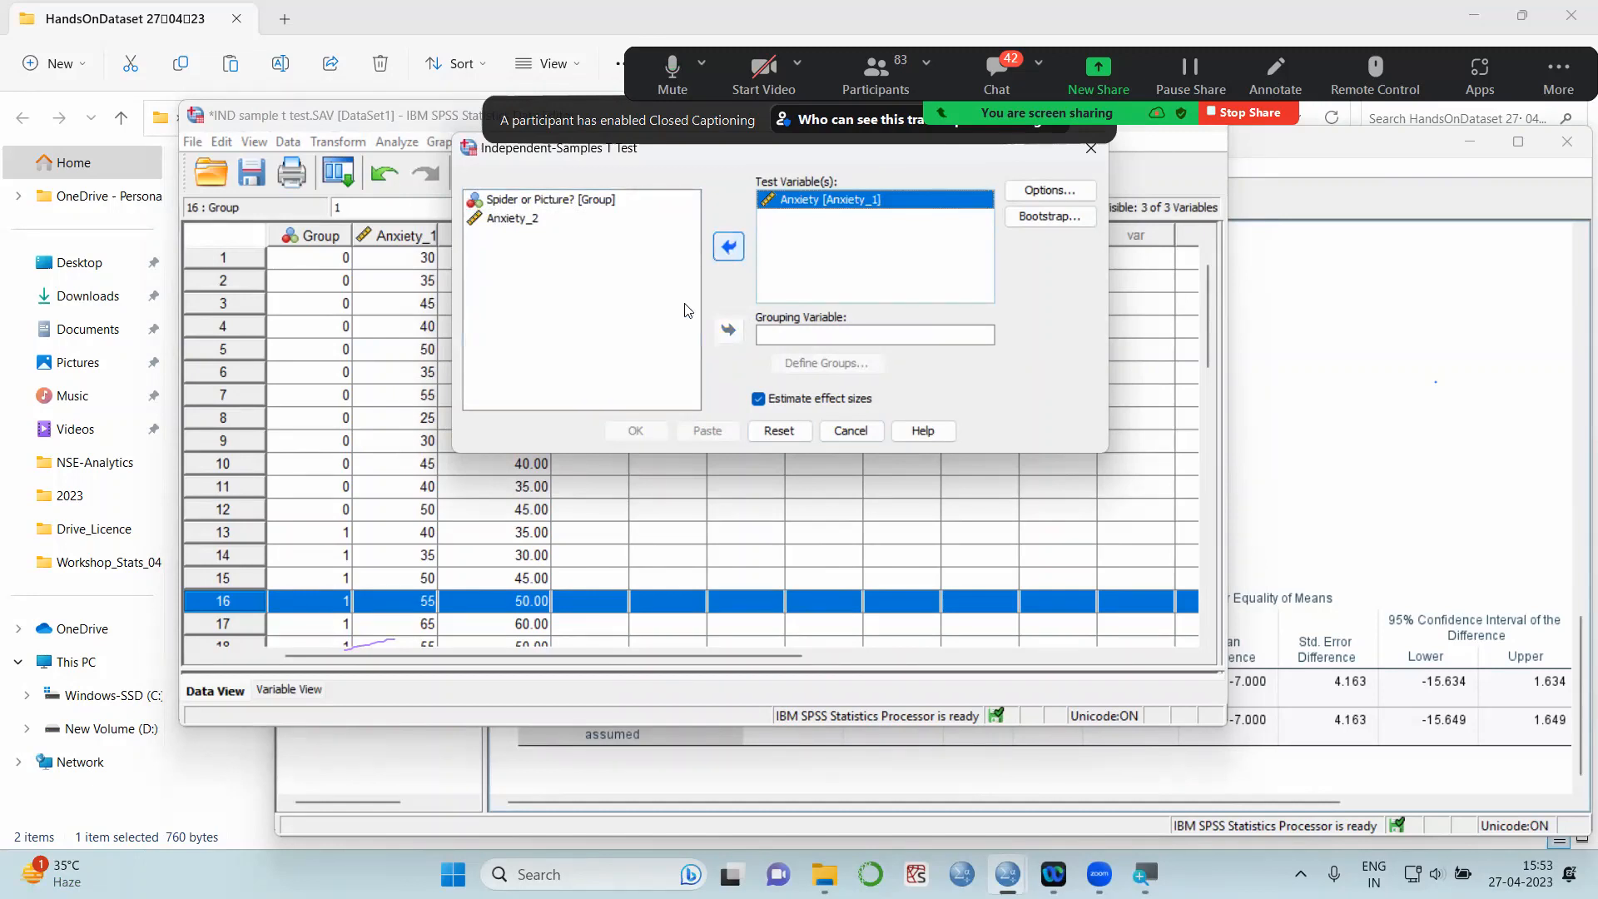
click(541, 202)
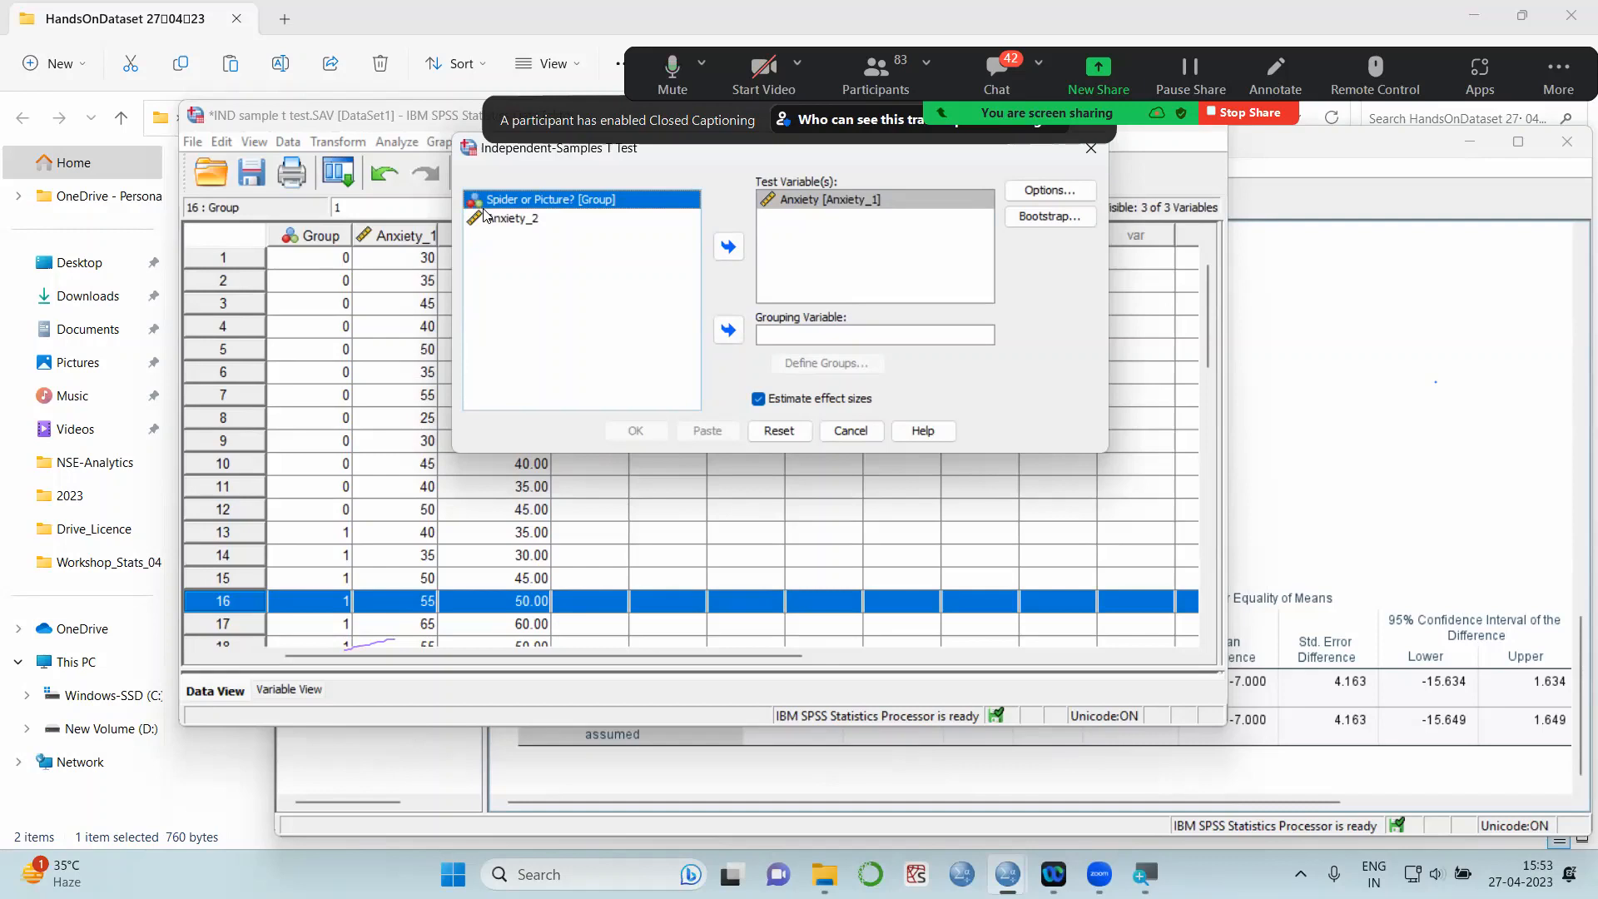
drag(508, 201, 802, 328)
click(730, 330)
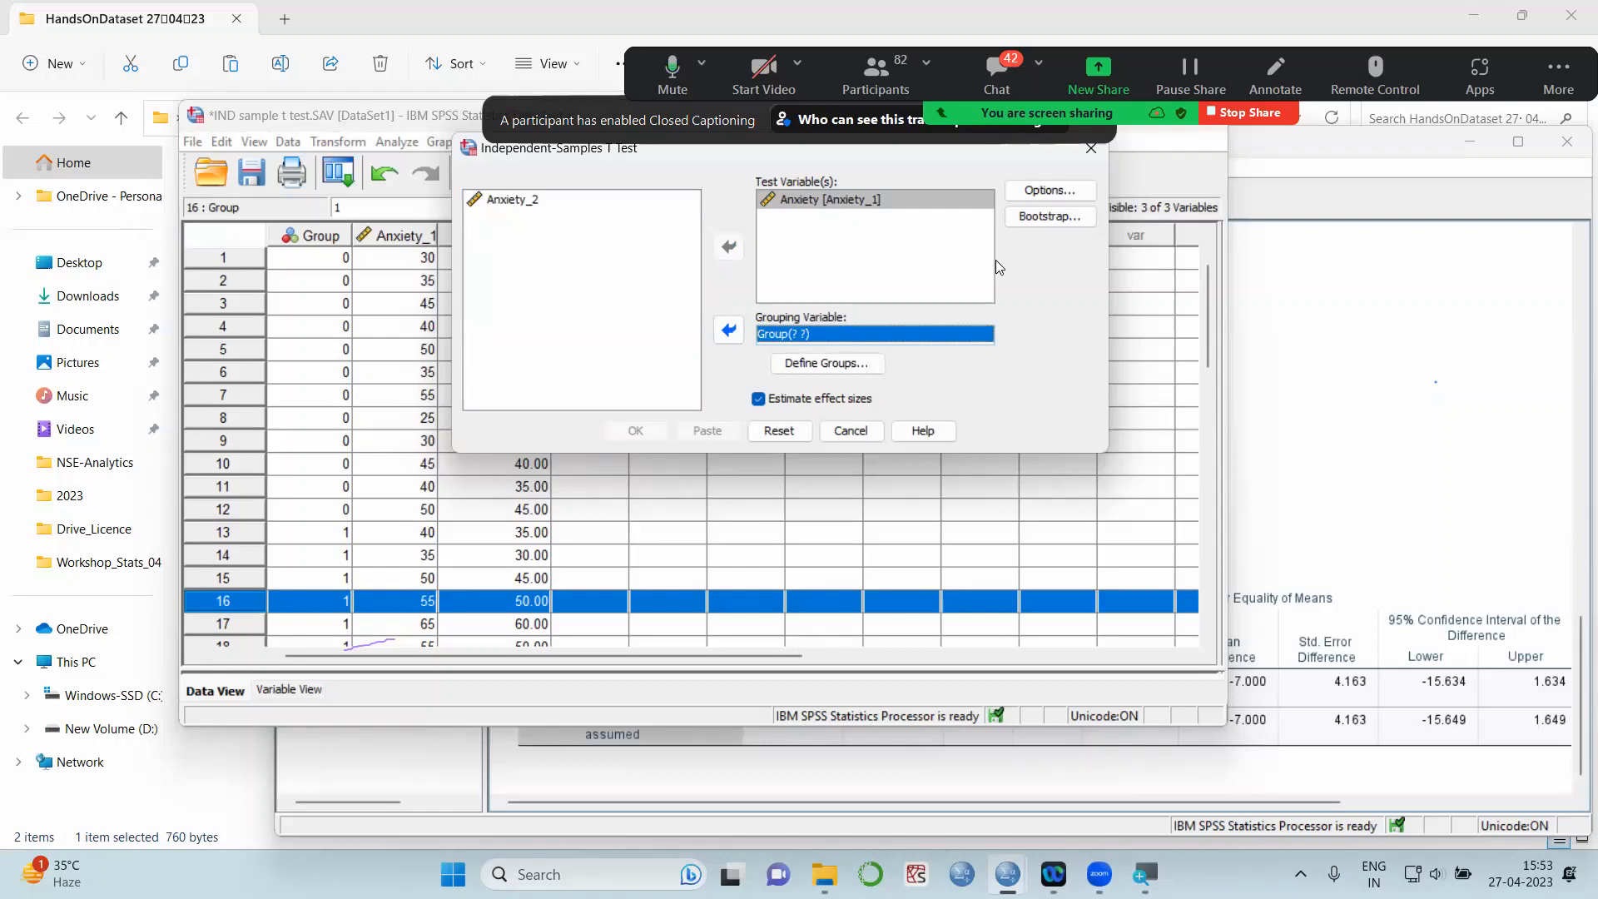
Define the grouping variable's groups by specified values, using 0 for Group 1 and 1 for Group 2
click(789, 372)
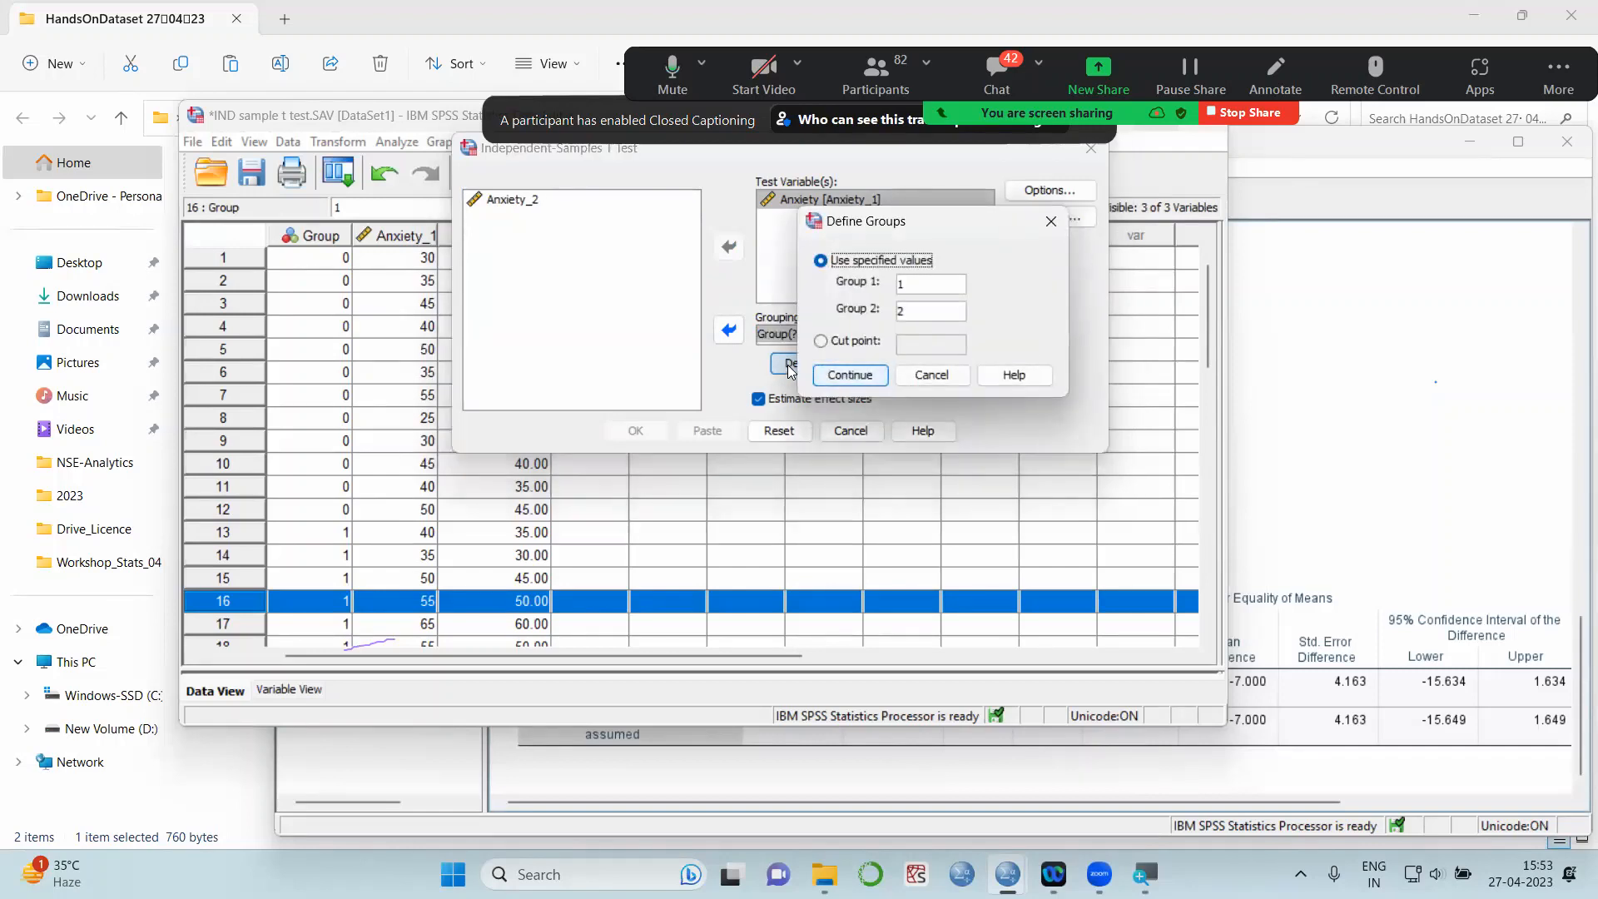
click(922, 284)
key(BackSpace)
text(0)
click(923, 317)
key(BackSpace)
text(1)
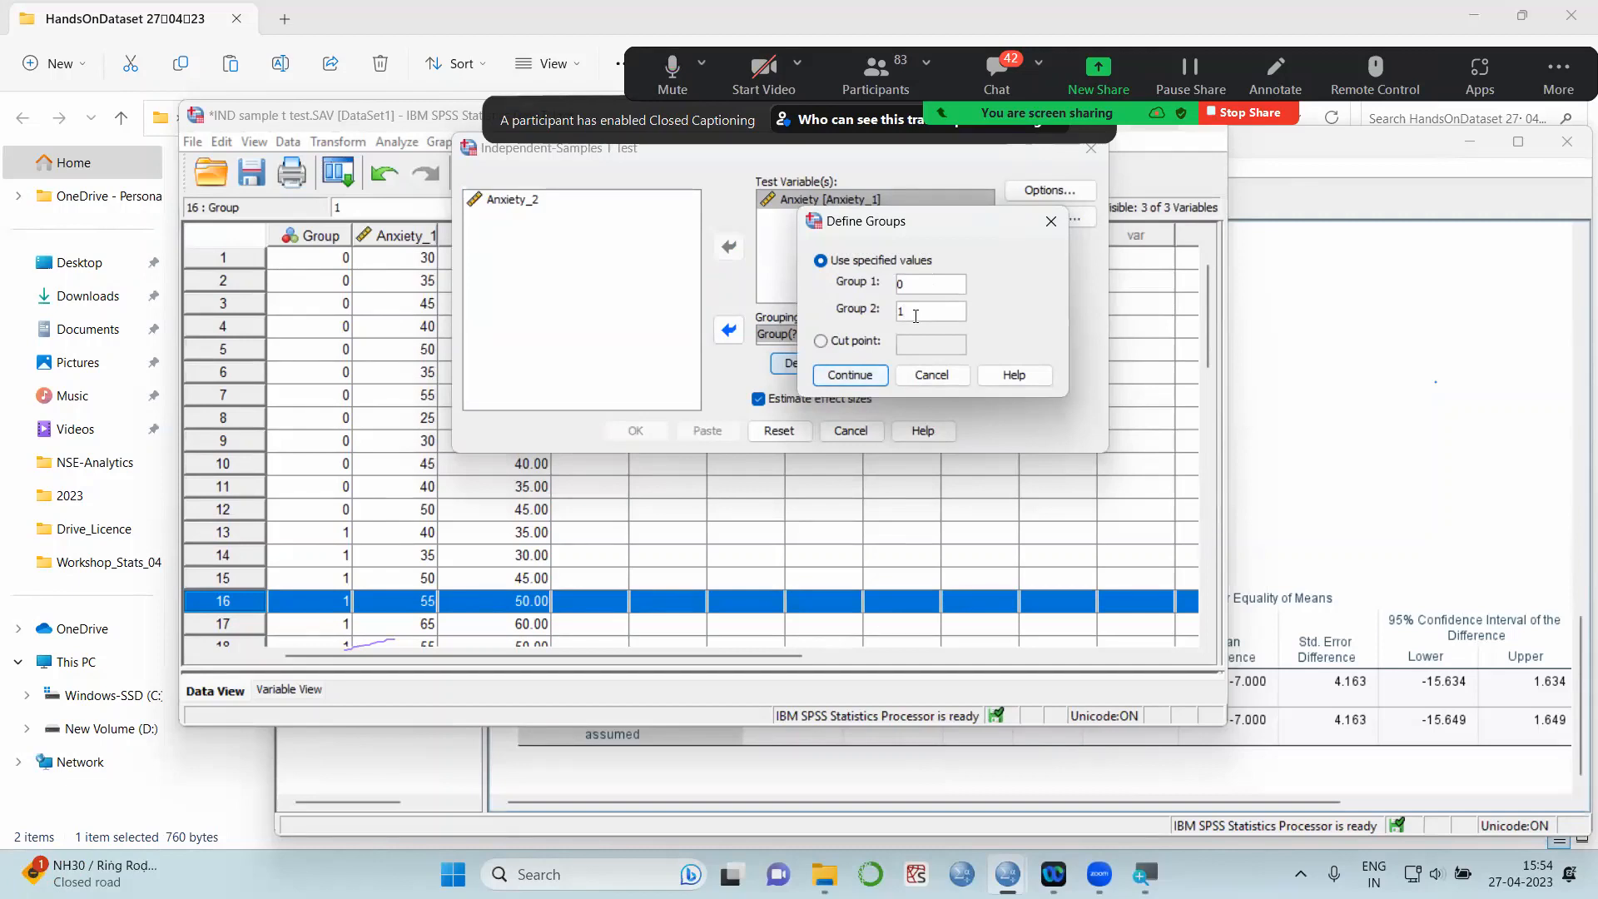
click(866, 374)
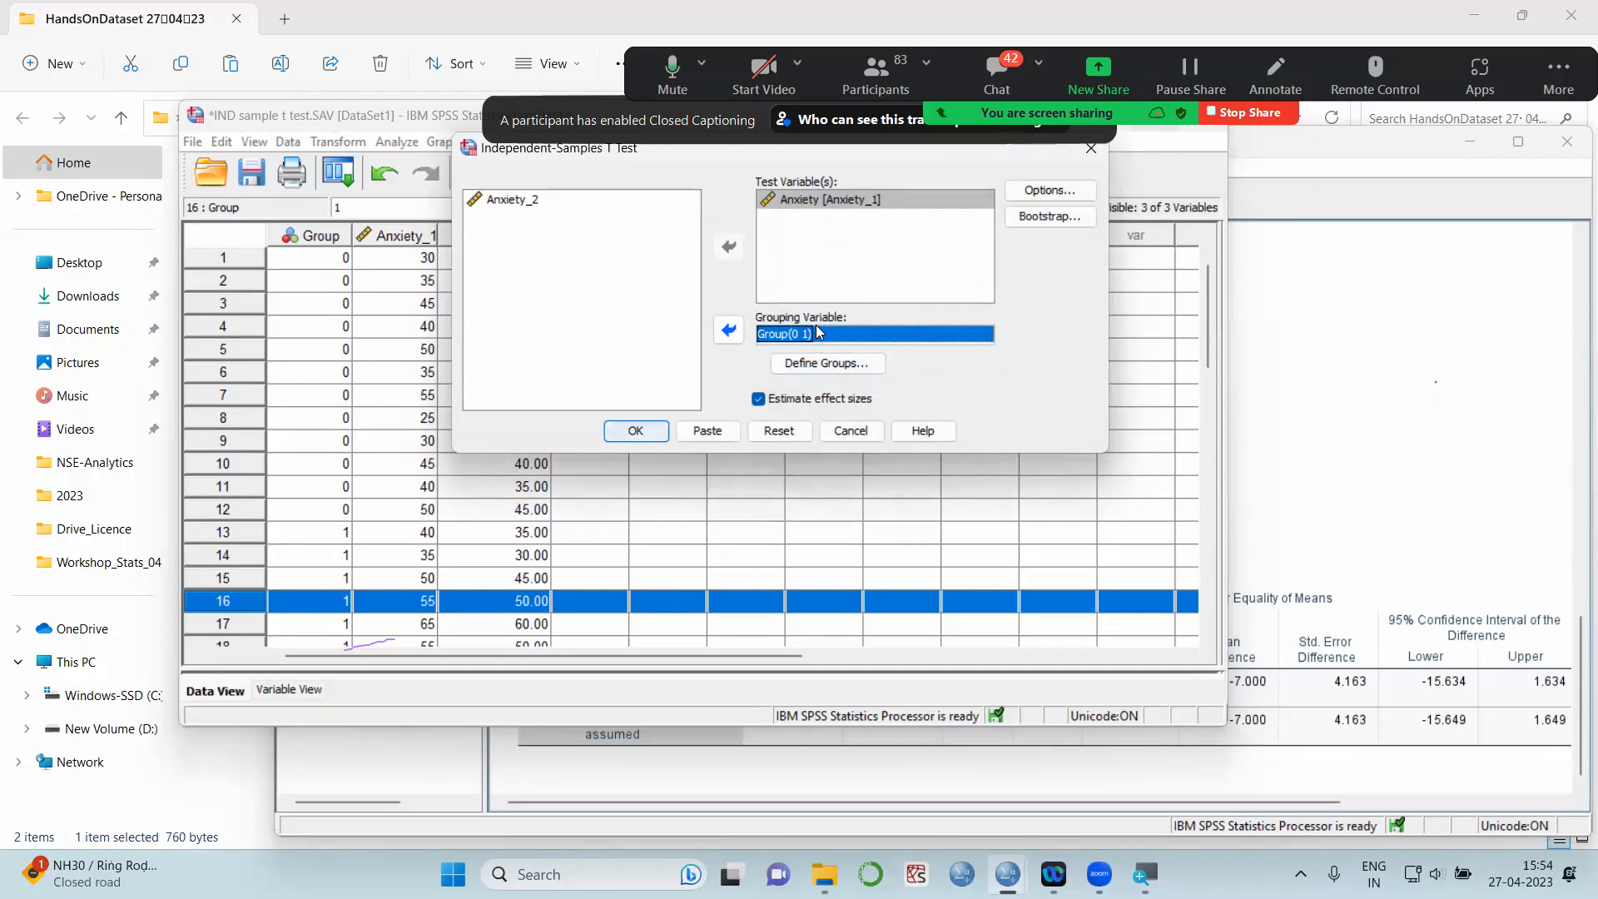
Run the independent-samples t test without effect size estimates and examine its Group Statistics and Independent Samples Test tables
click(758, 400)
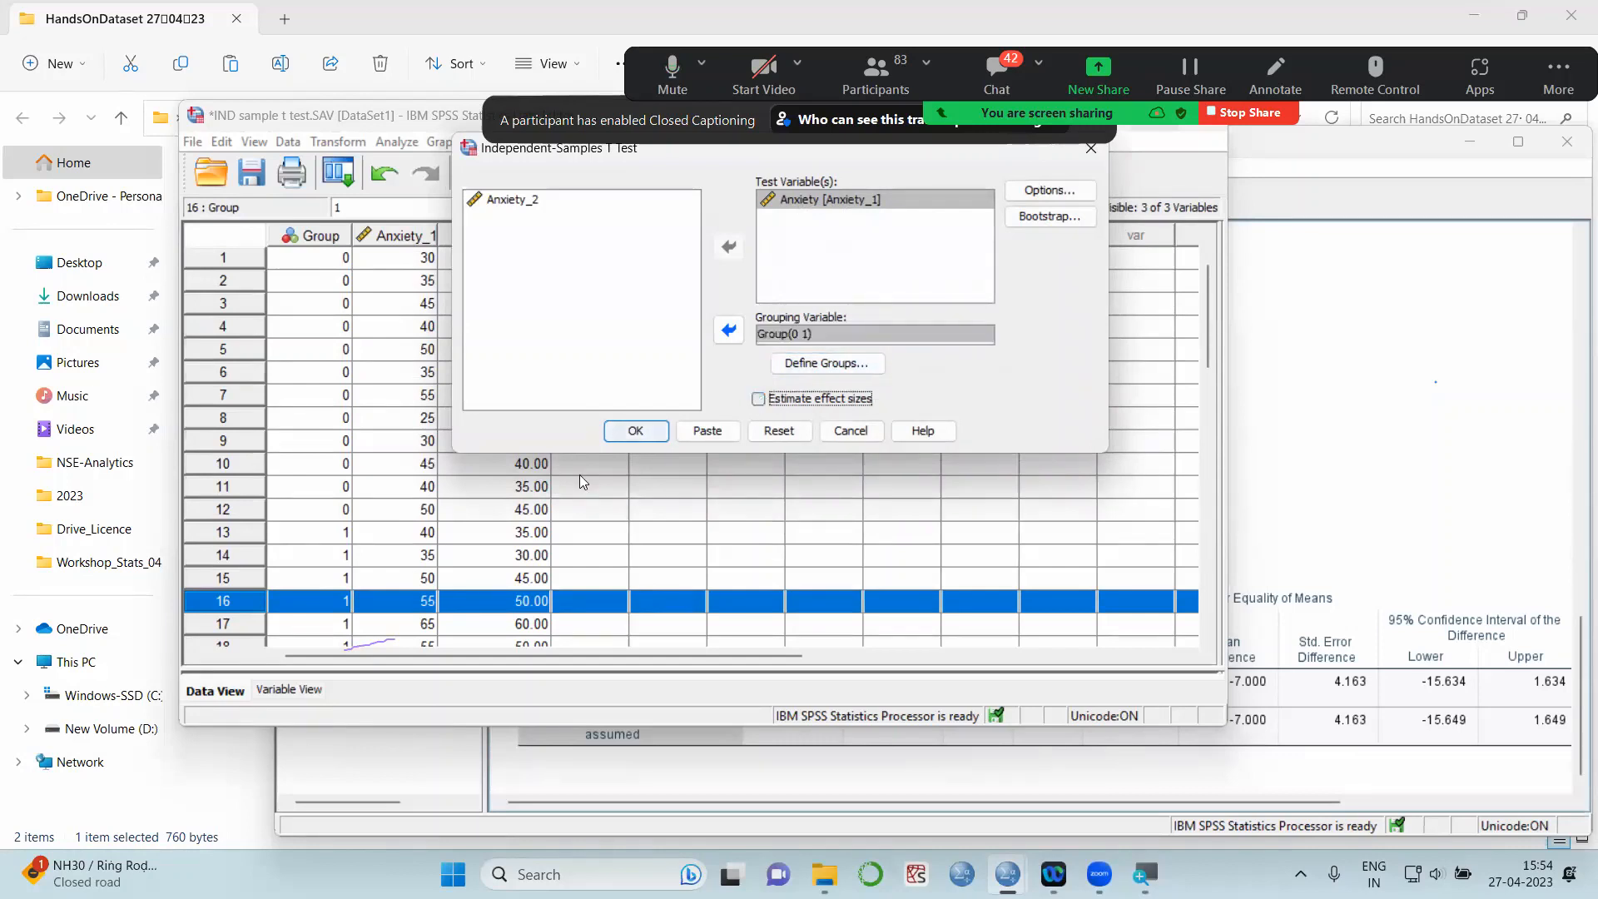
click(658, 432)
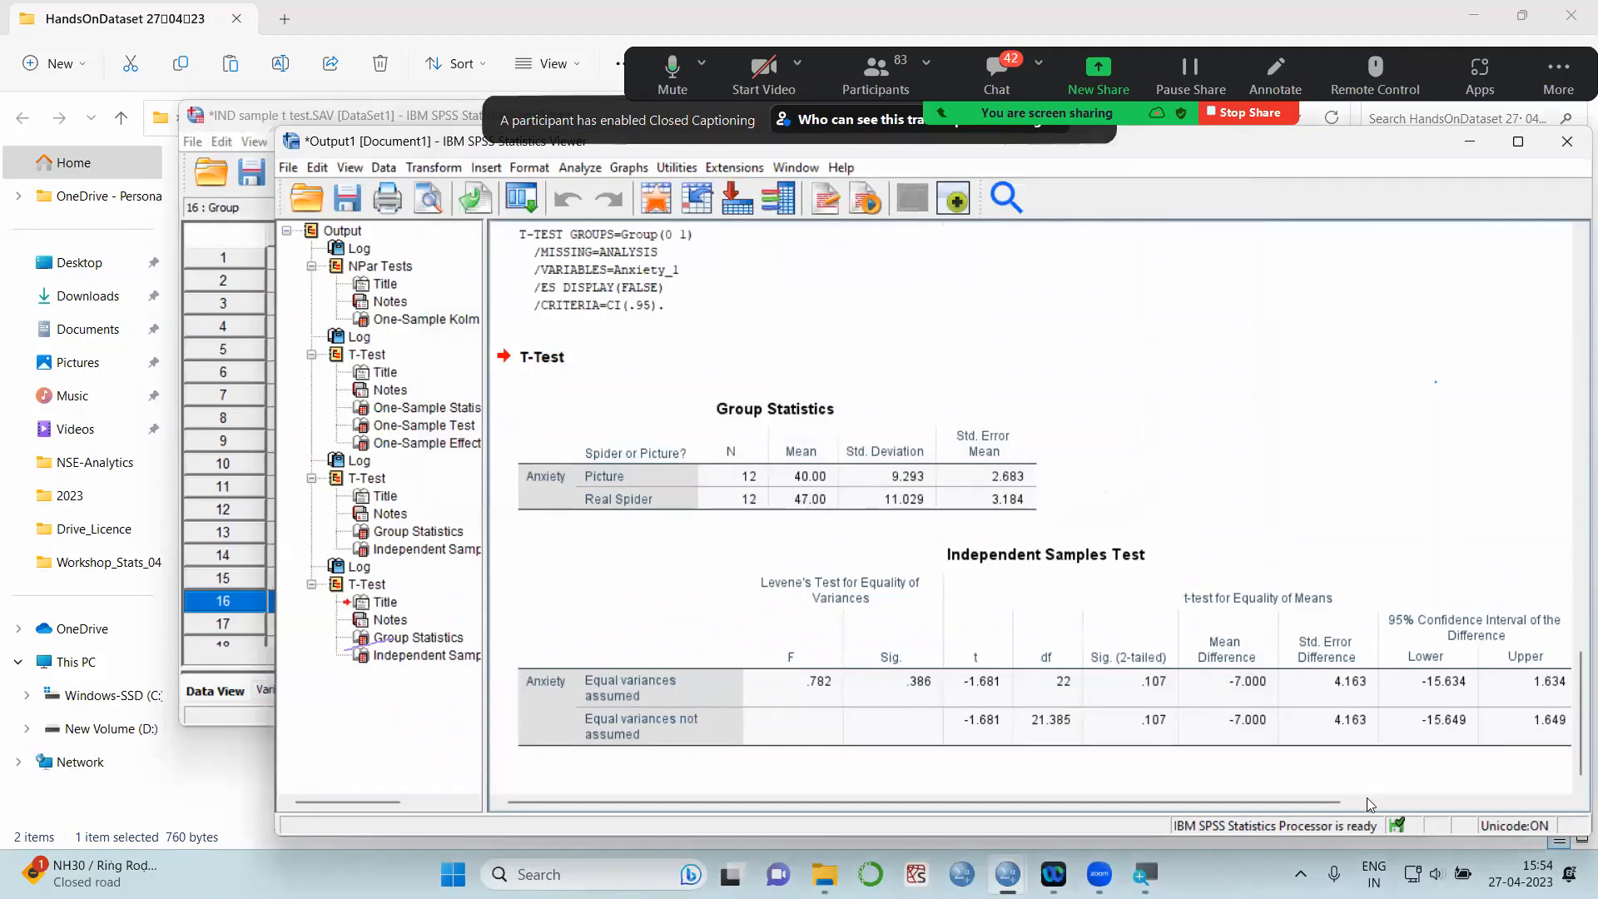
drag(1333, 802, 1342, 802)
scroll(1344, 803, right, 5)
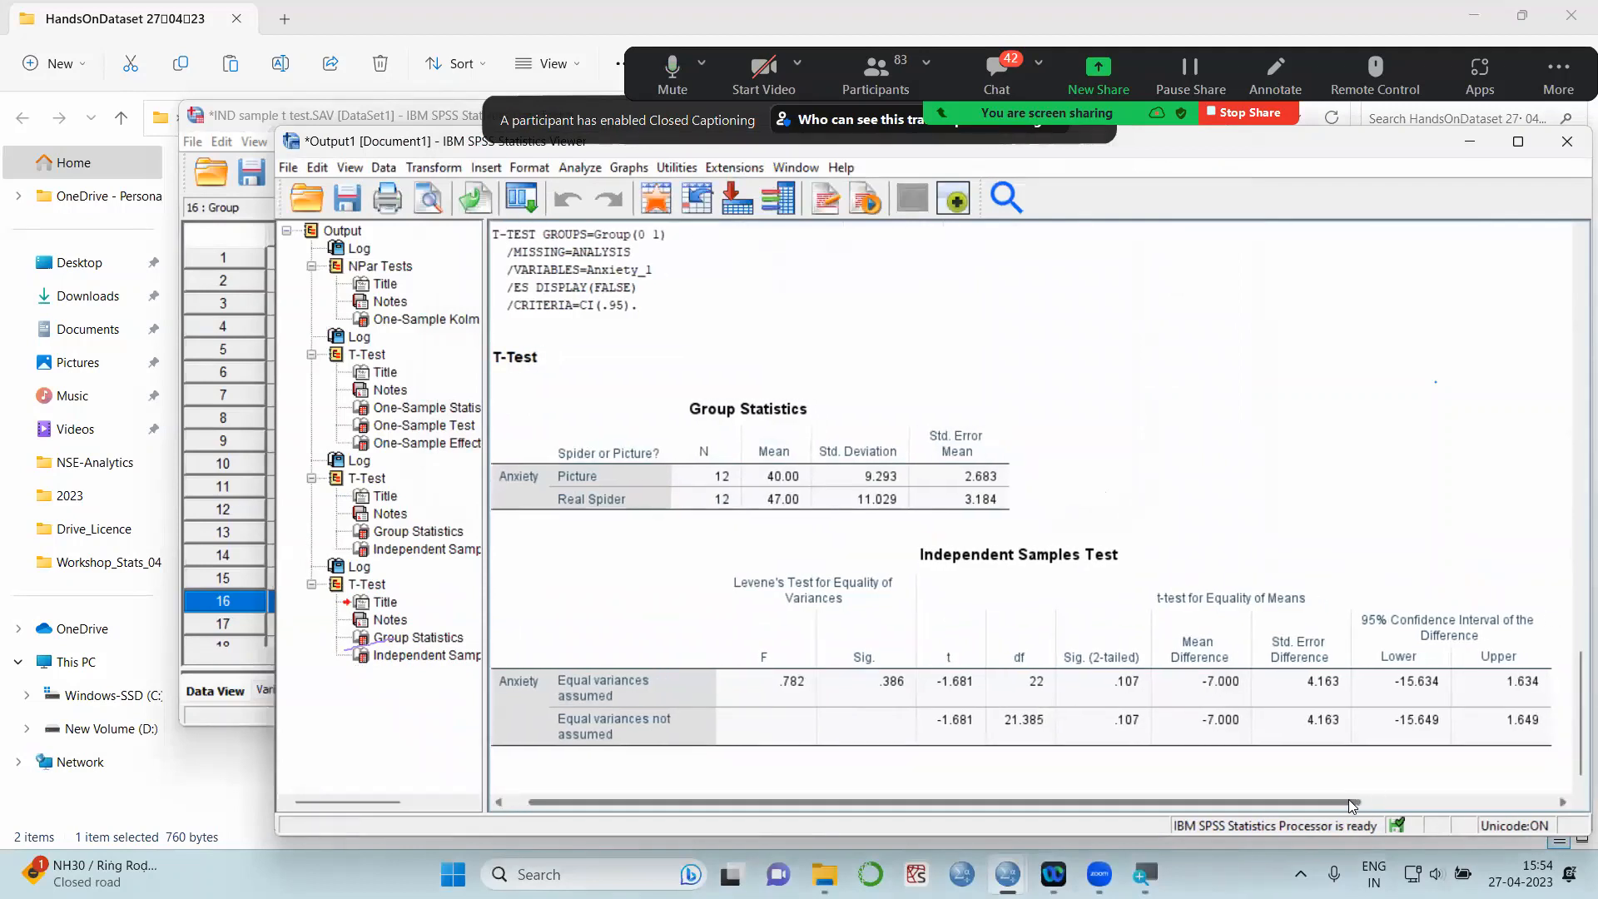
scroll(1348, 811, left, 5)
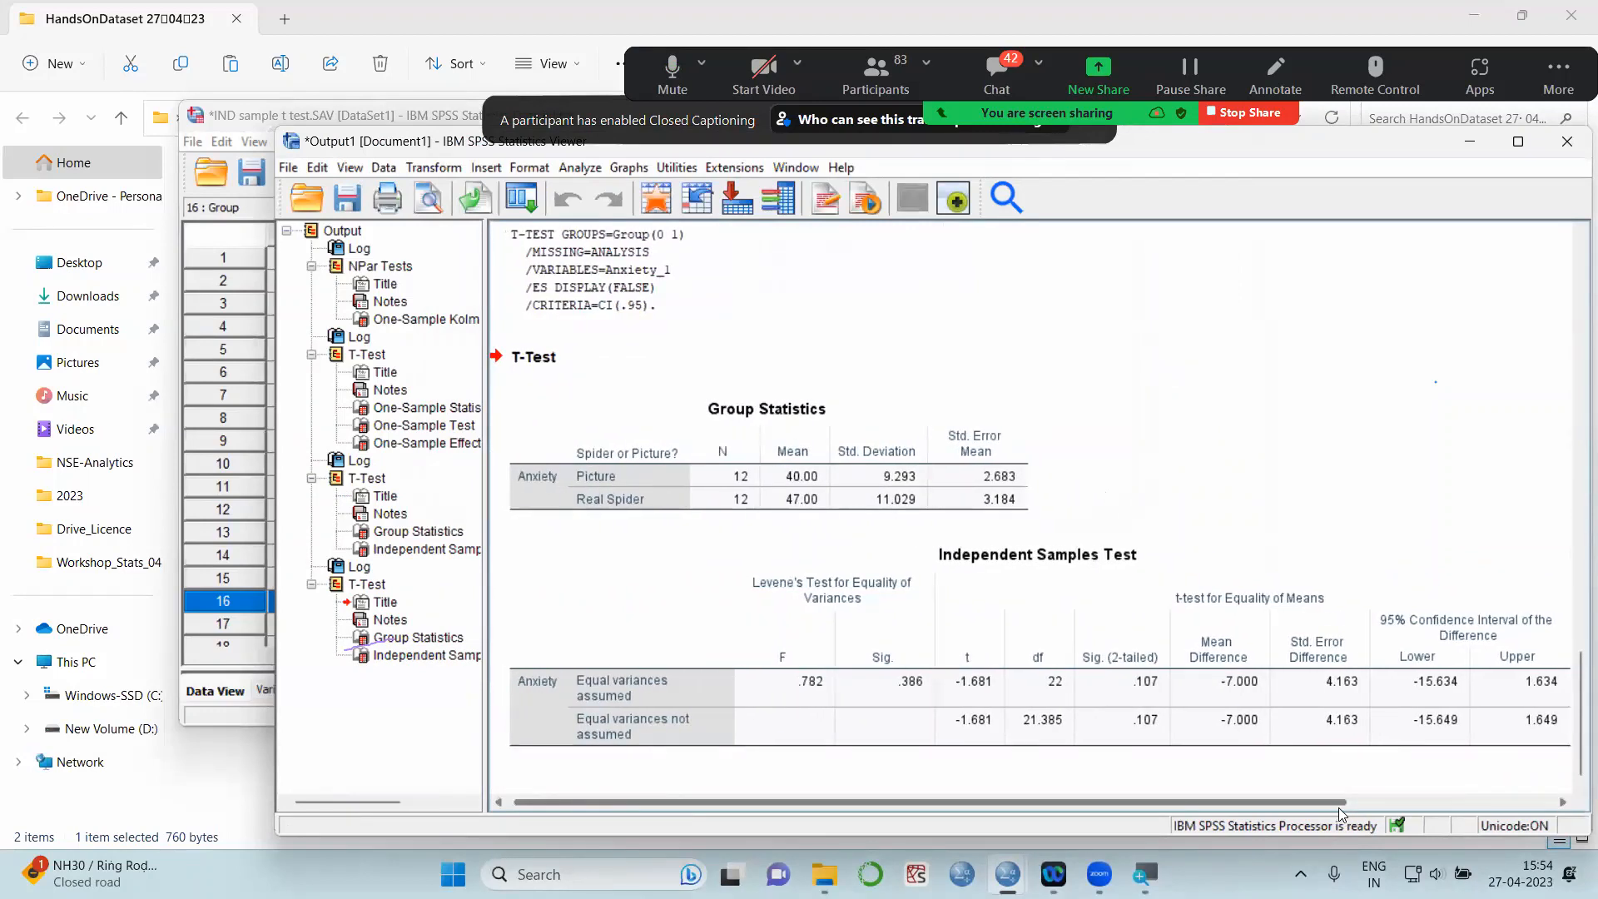
click(826, 487)
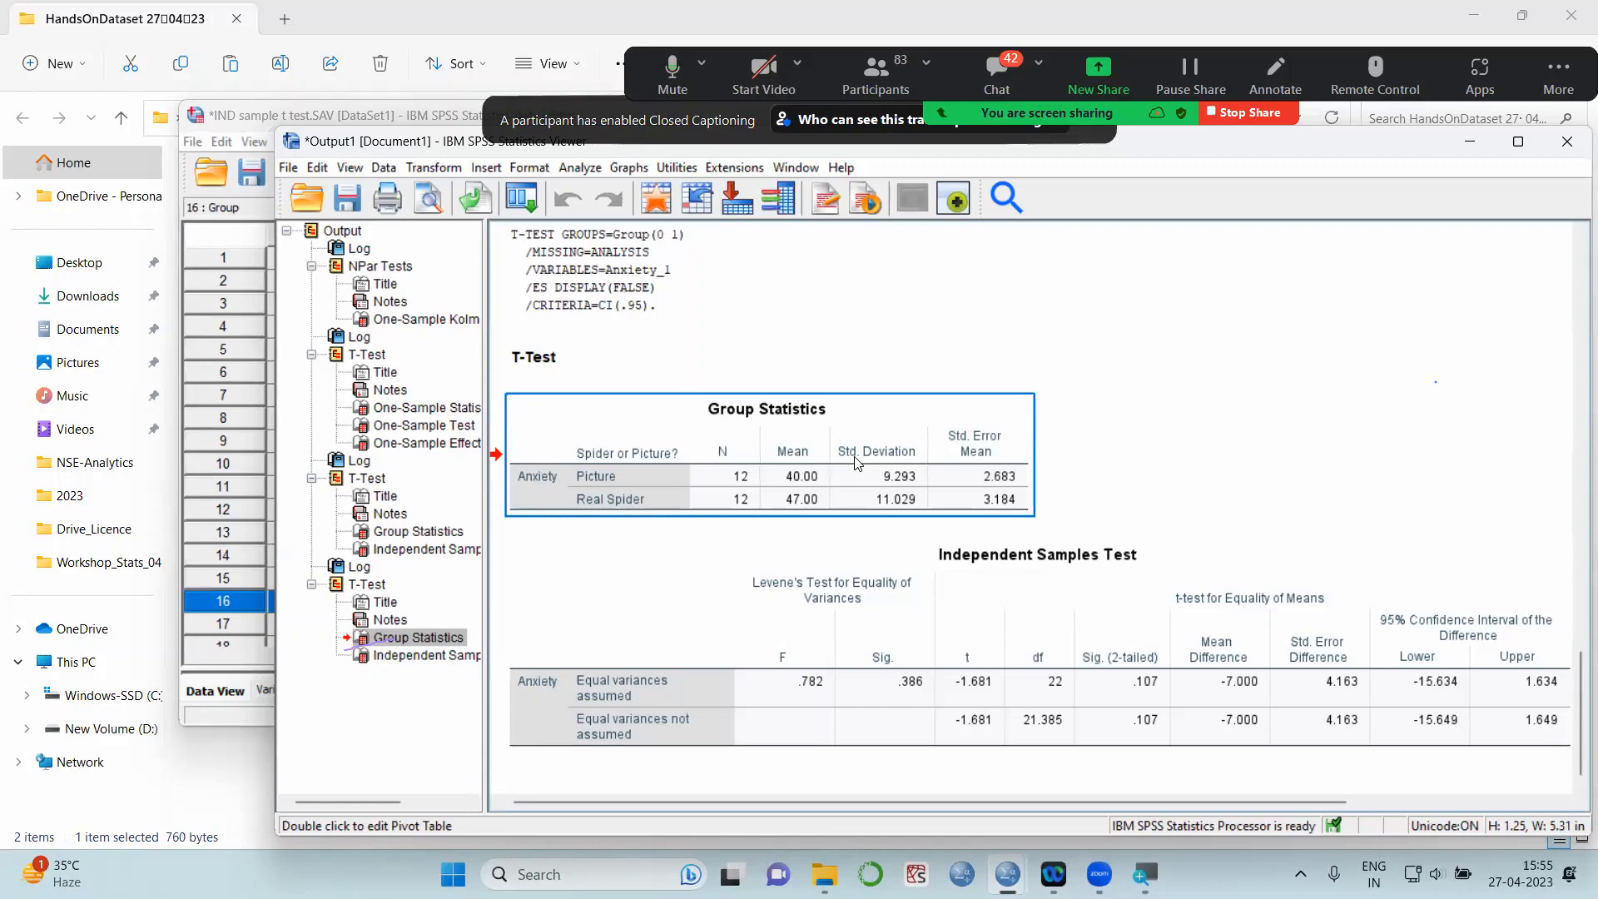
click(978, 583)
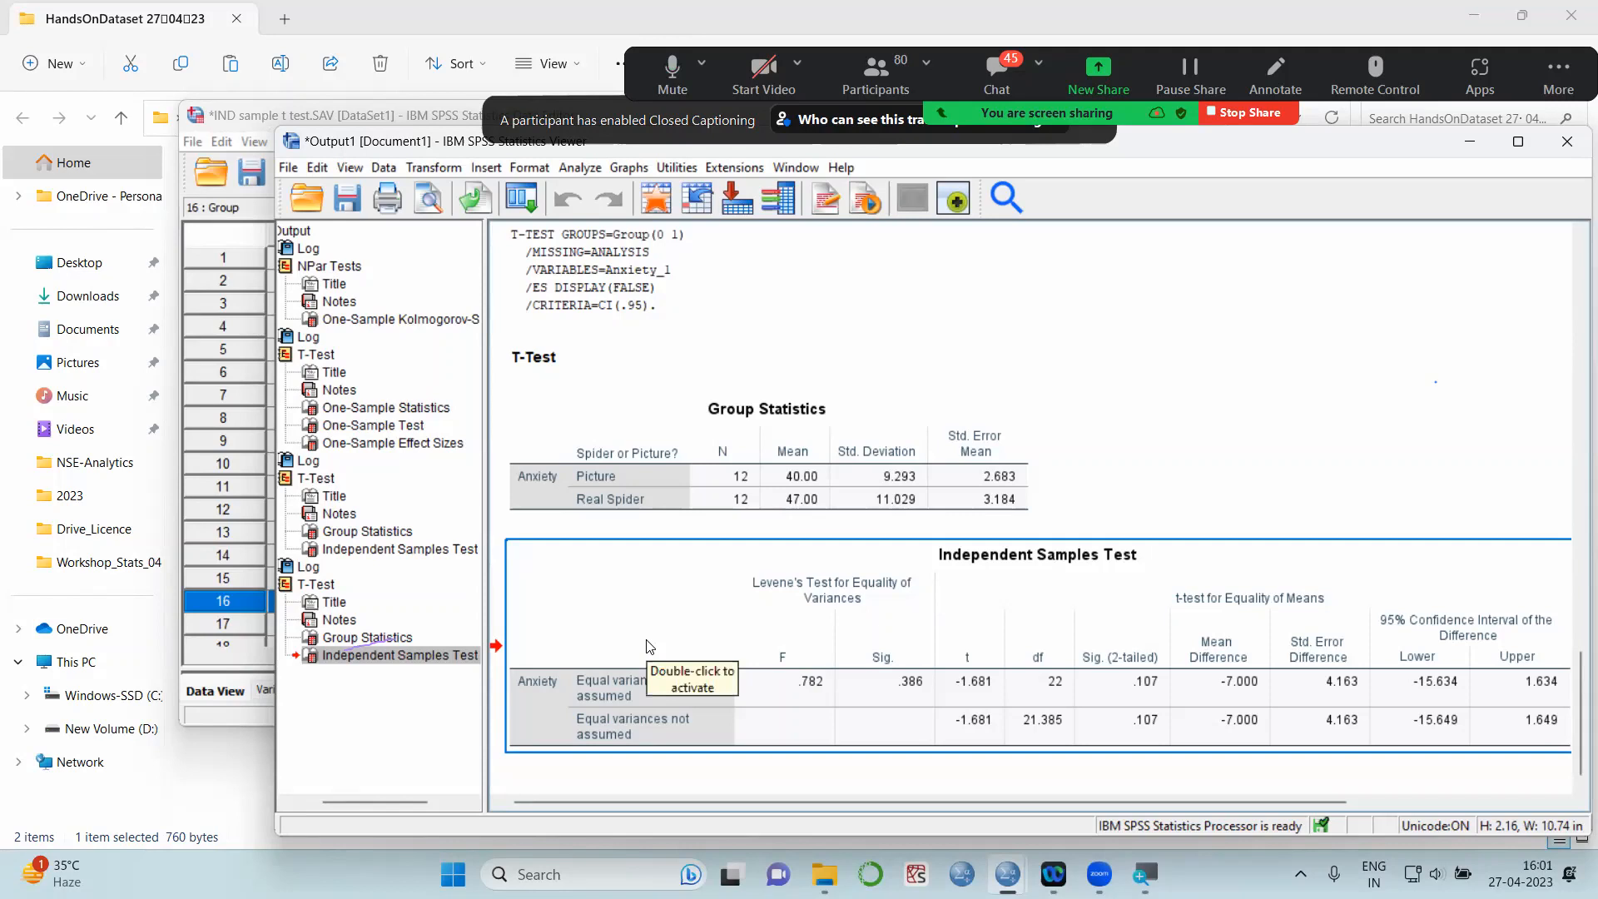
Return to the dataset and review the Group, Anxiety_1 and Anxiety_2 values across the cases
click(441, 117)
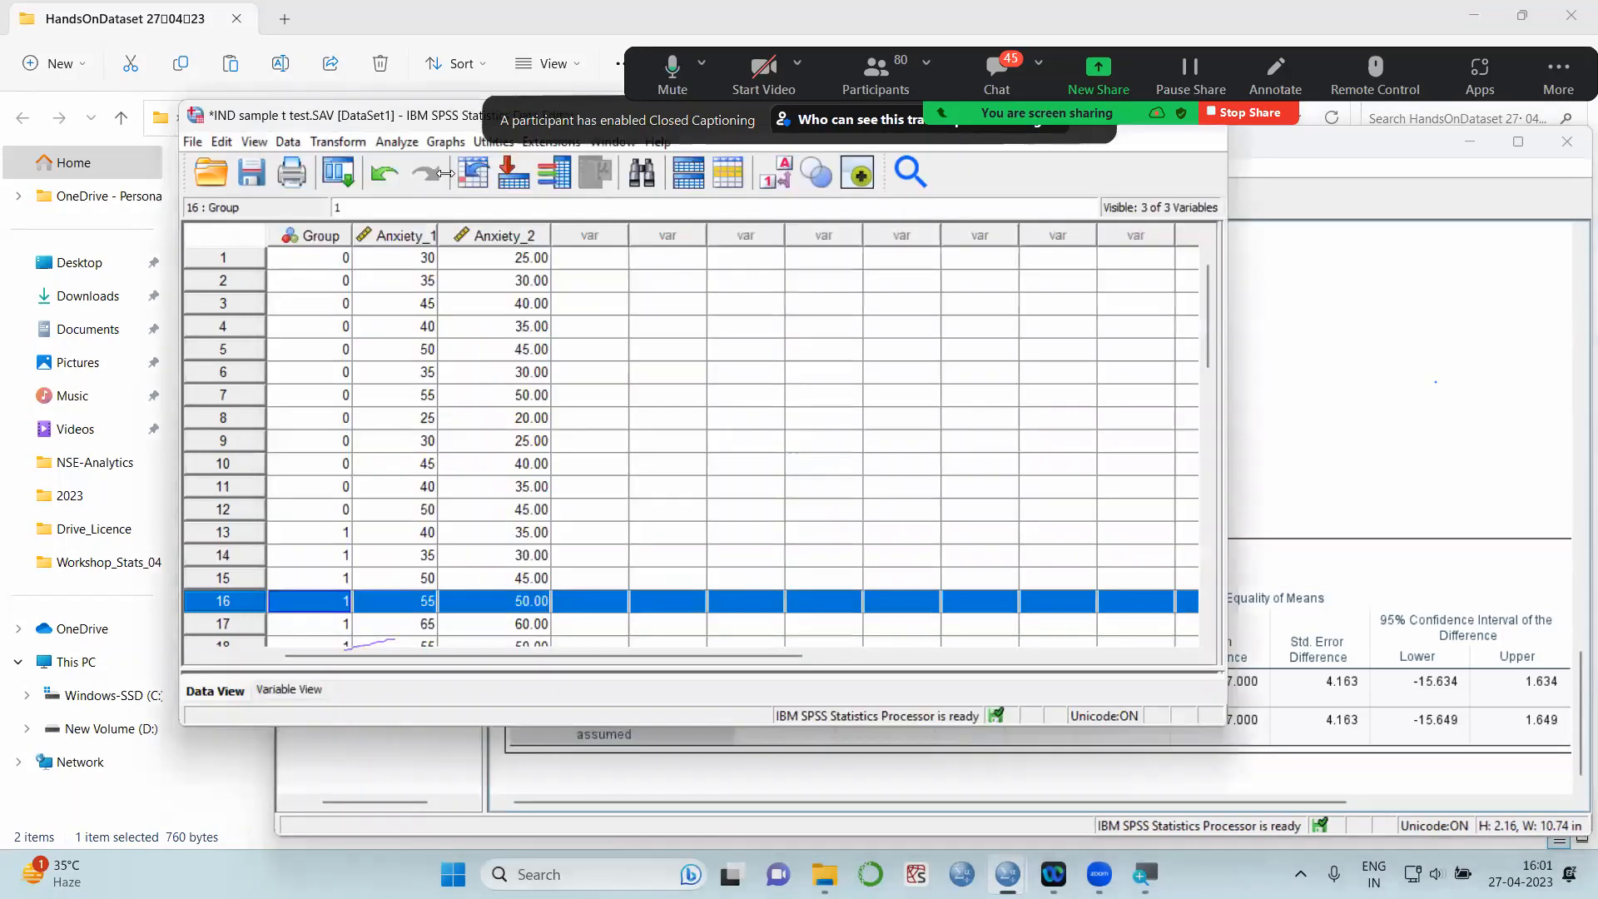
drag(445, 172, 445, 176)
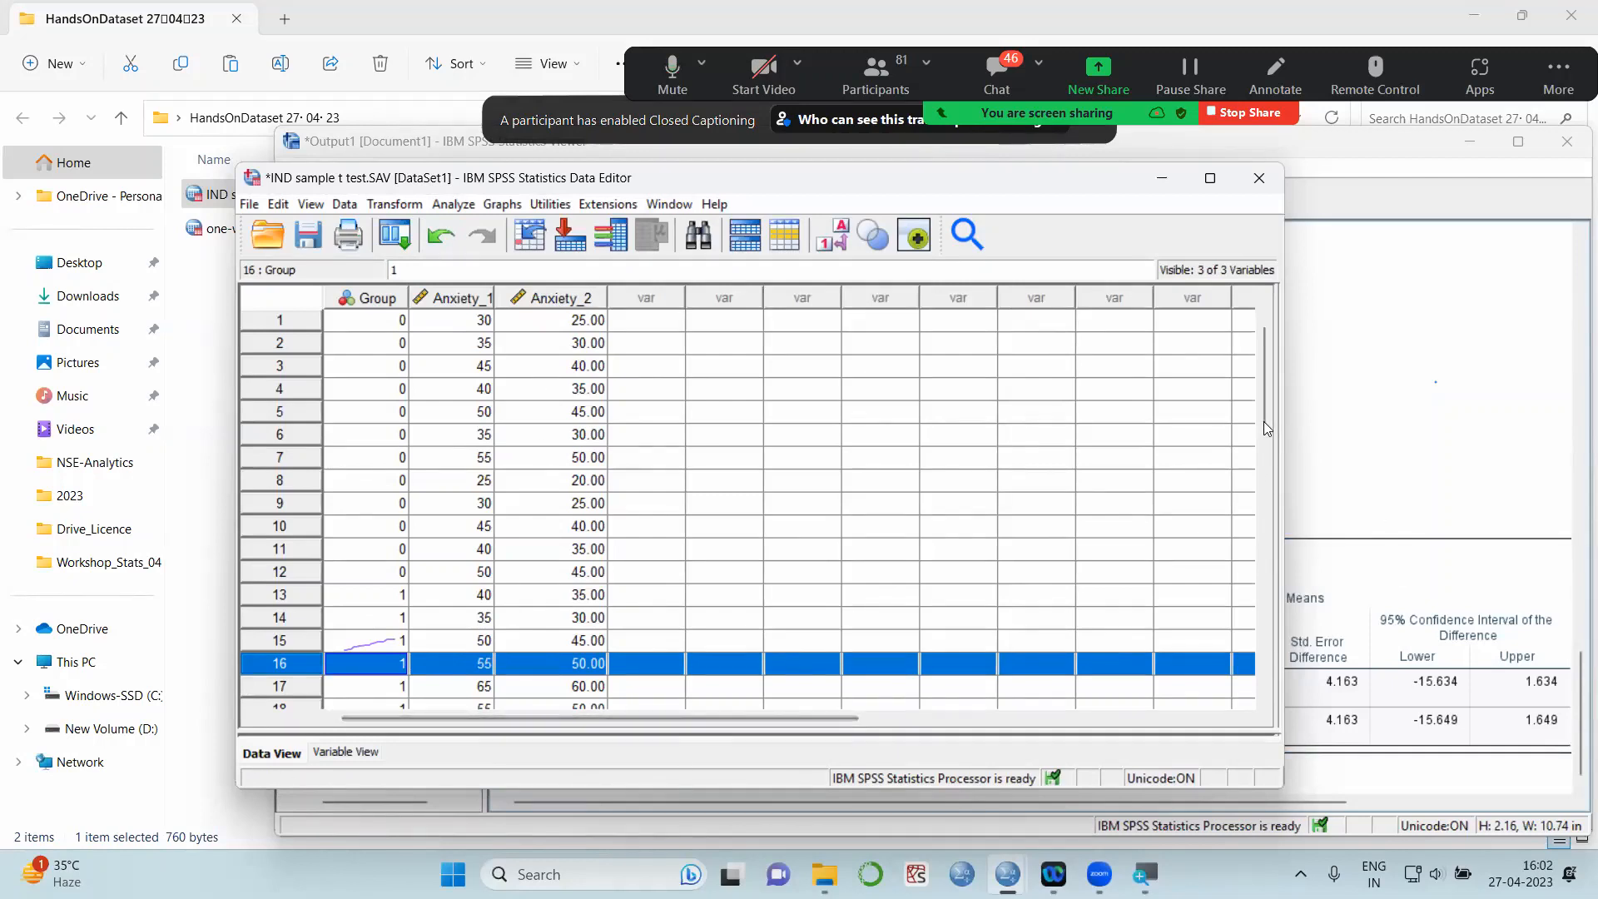
scroll(1259, 463, down, 4)
scroll(1258, 450, up, 4)
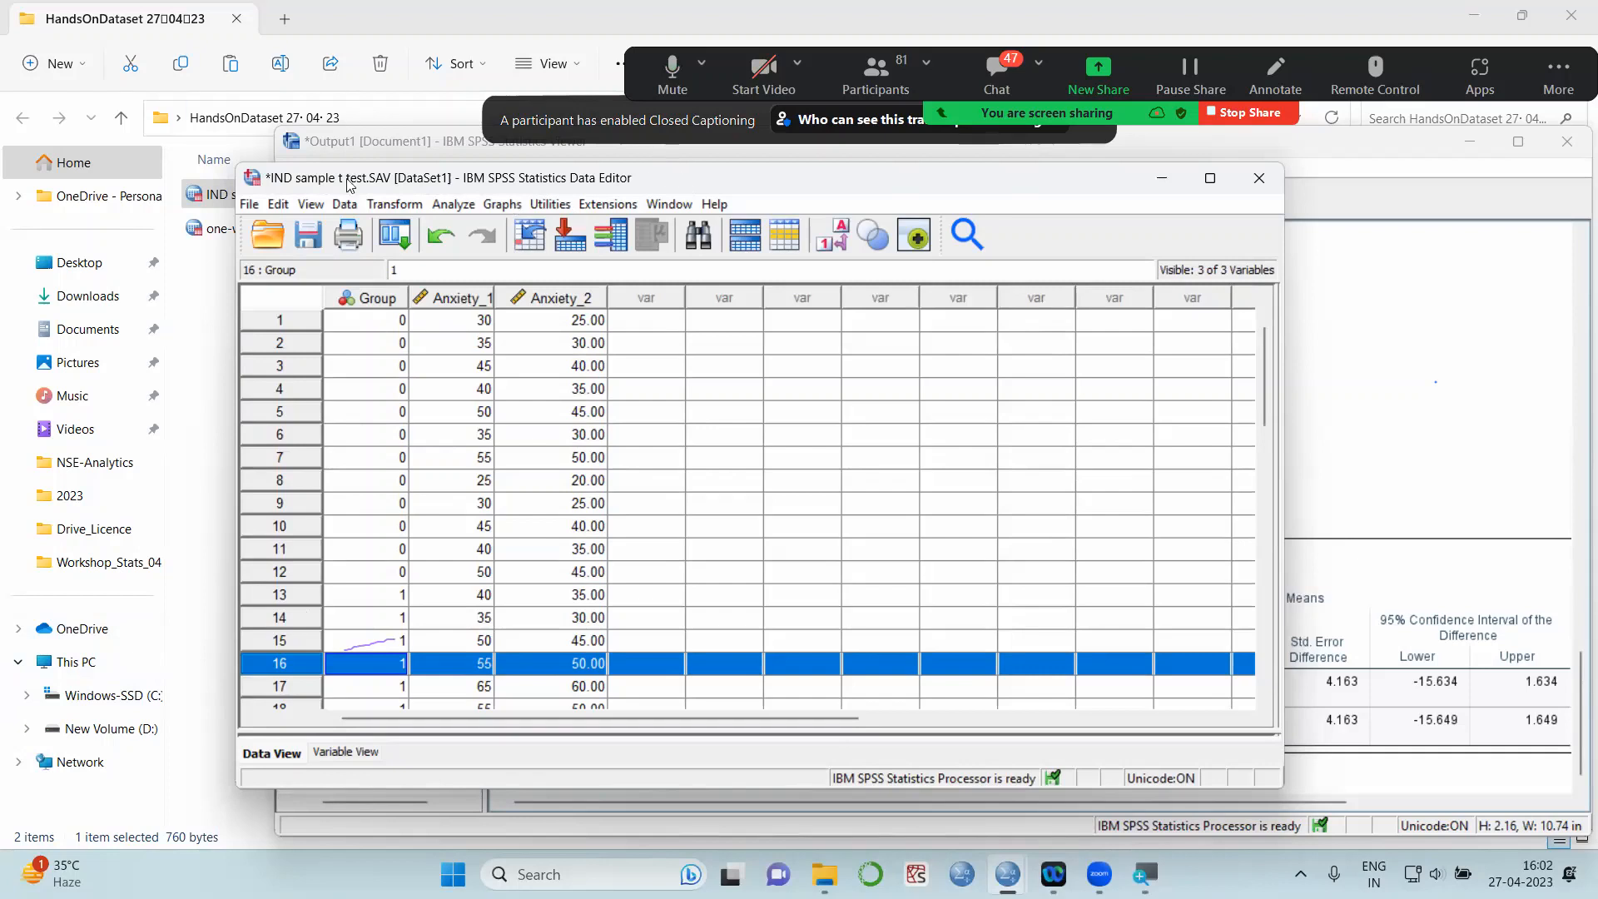
click(453, 204)
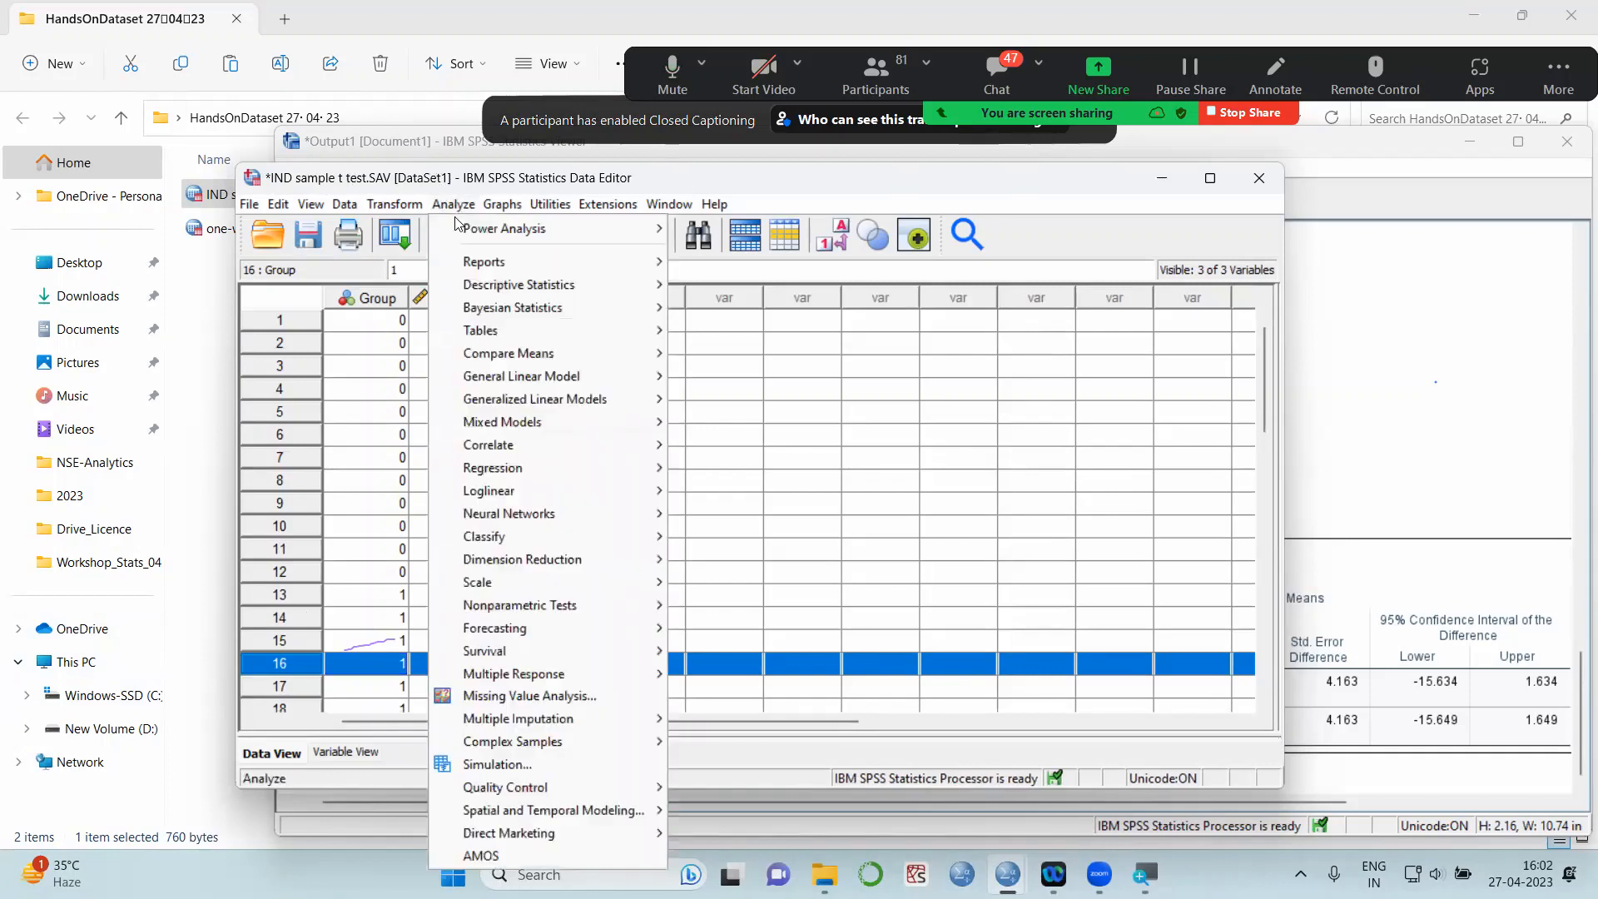
mouse_move(455, 228)
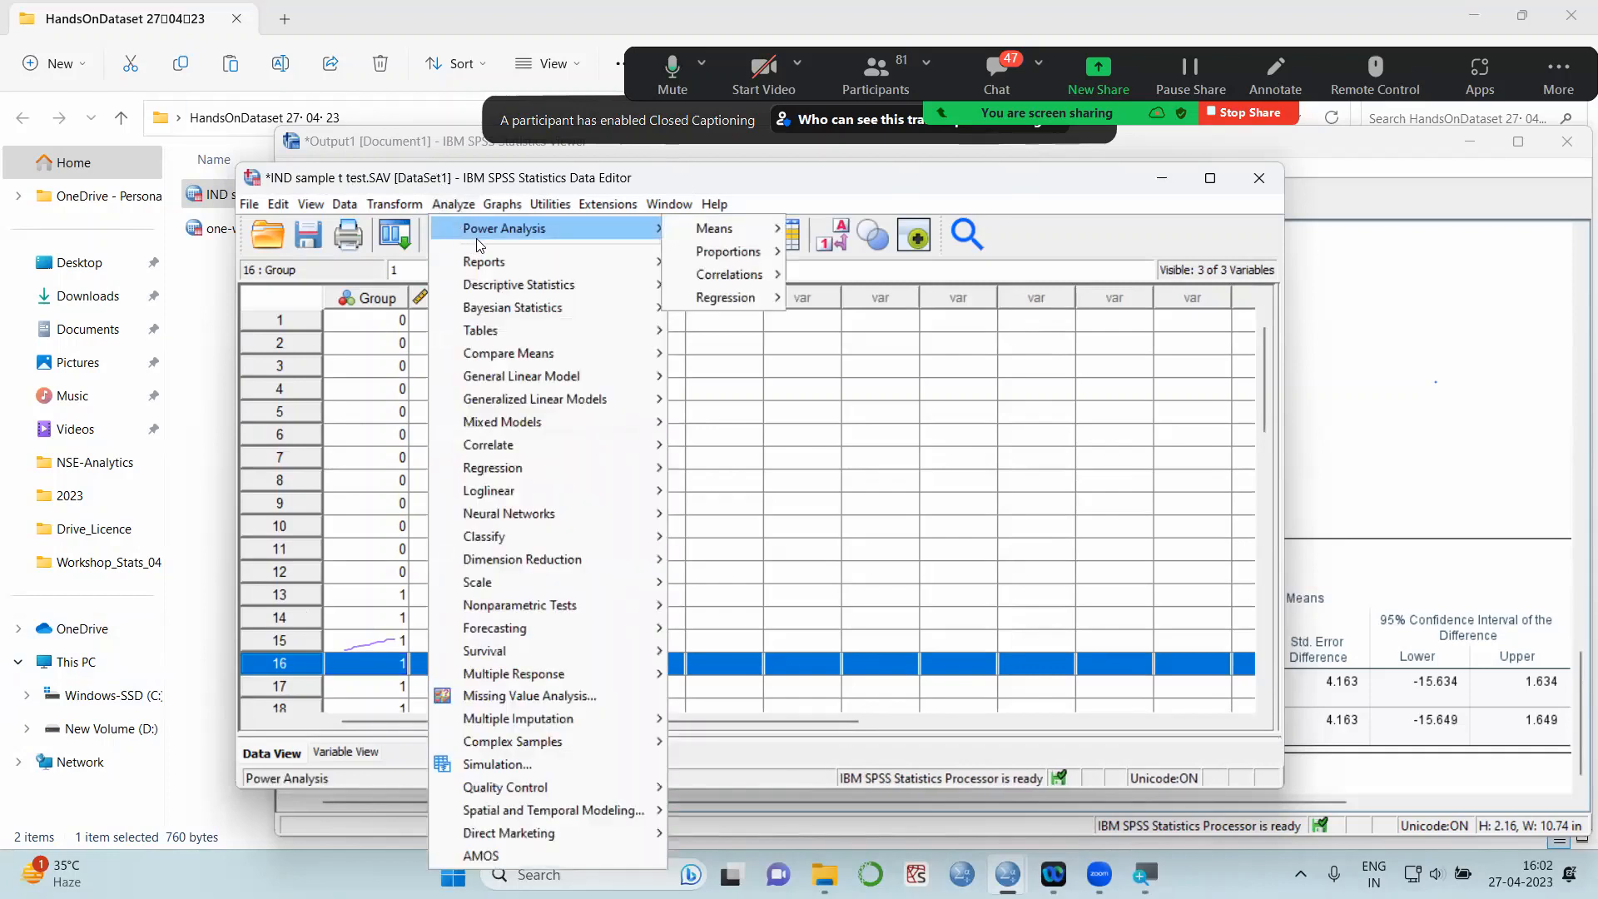
mouse_move(514, 350)
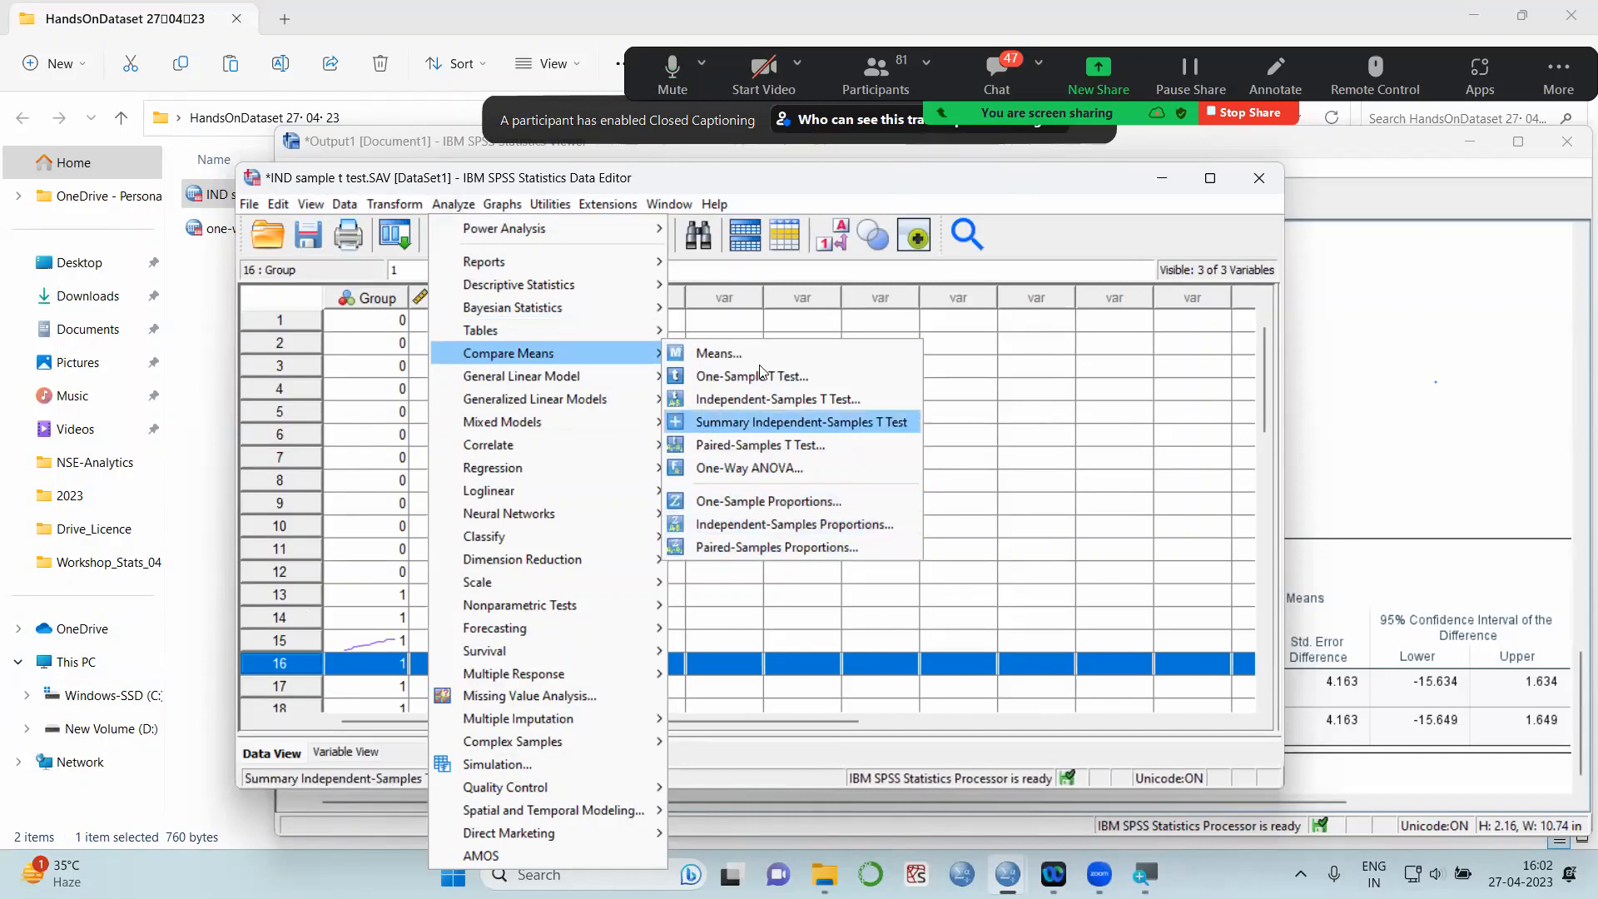
click(759, 444)
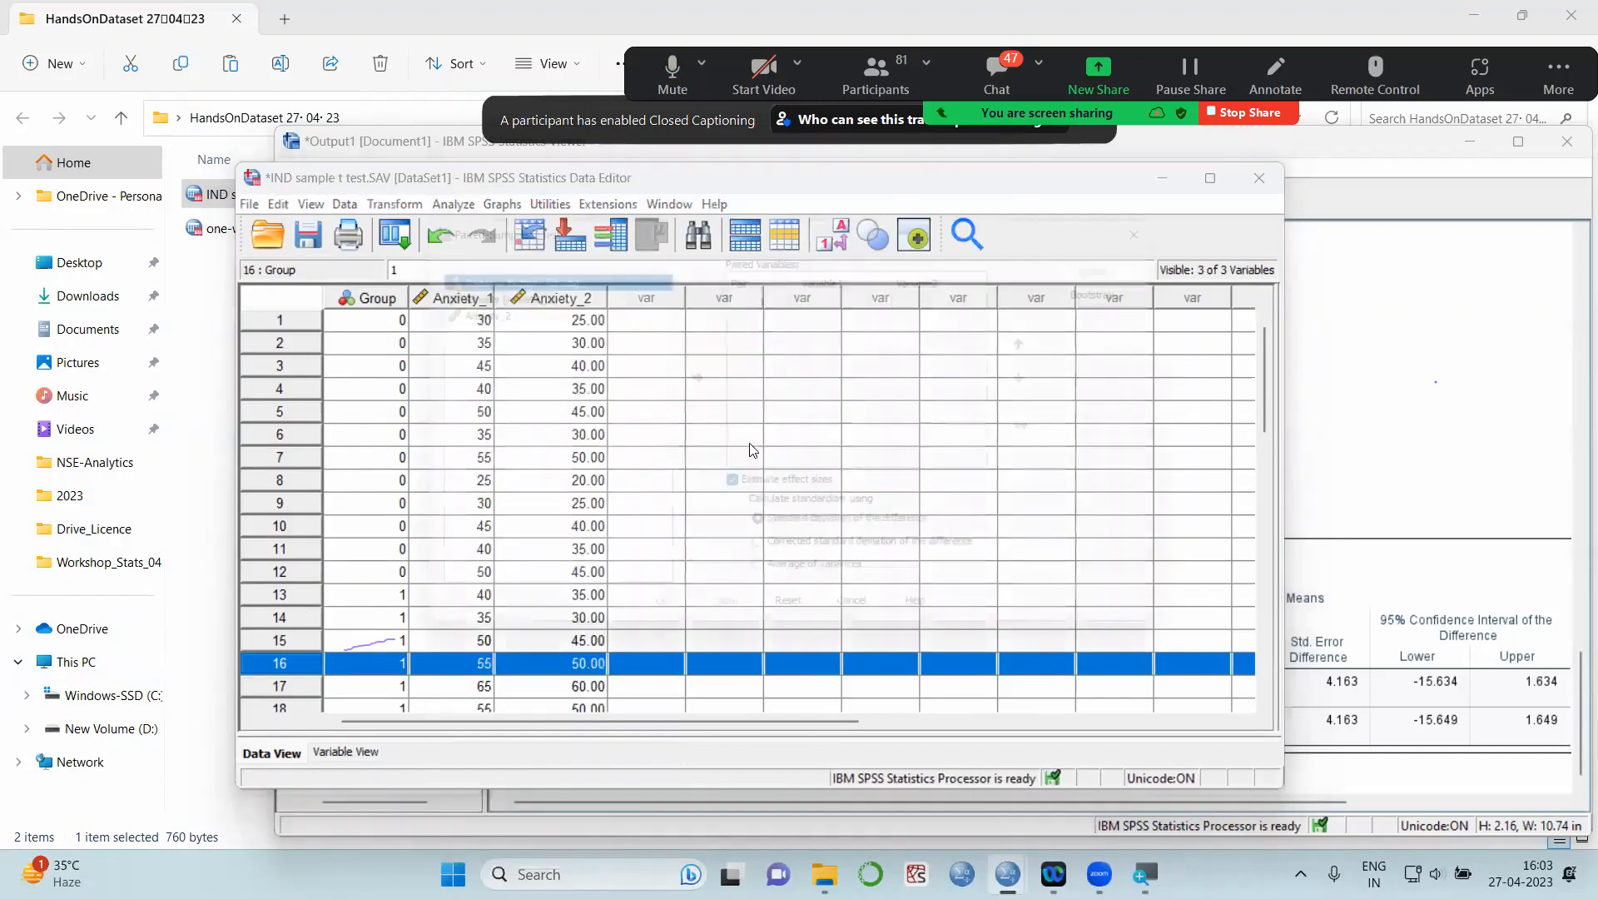
click(631, 276)
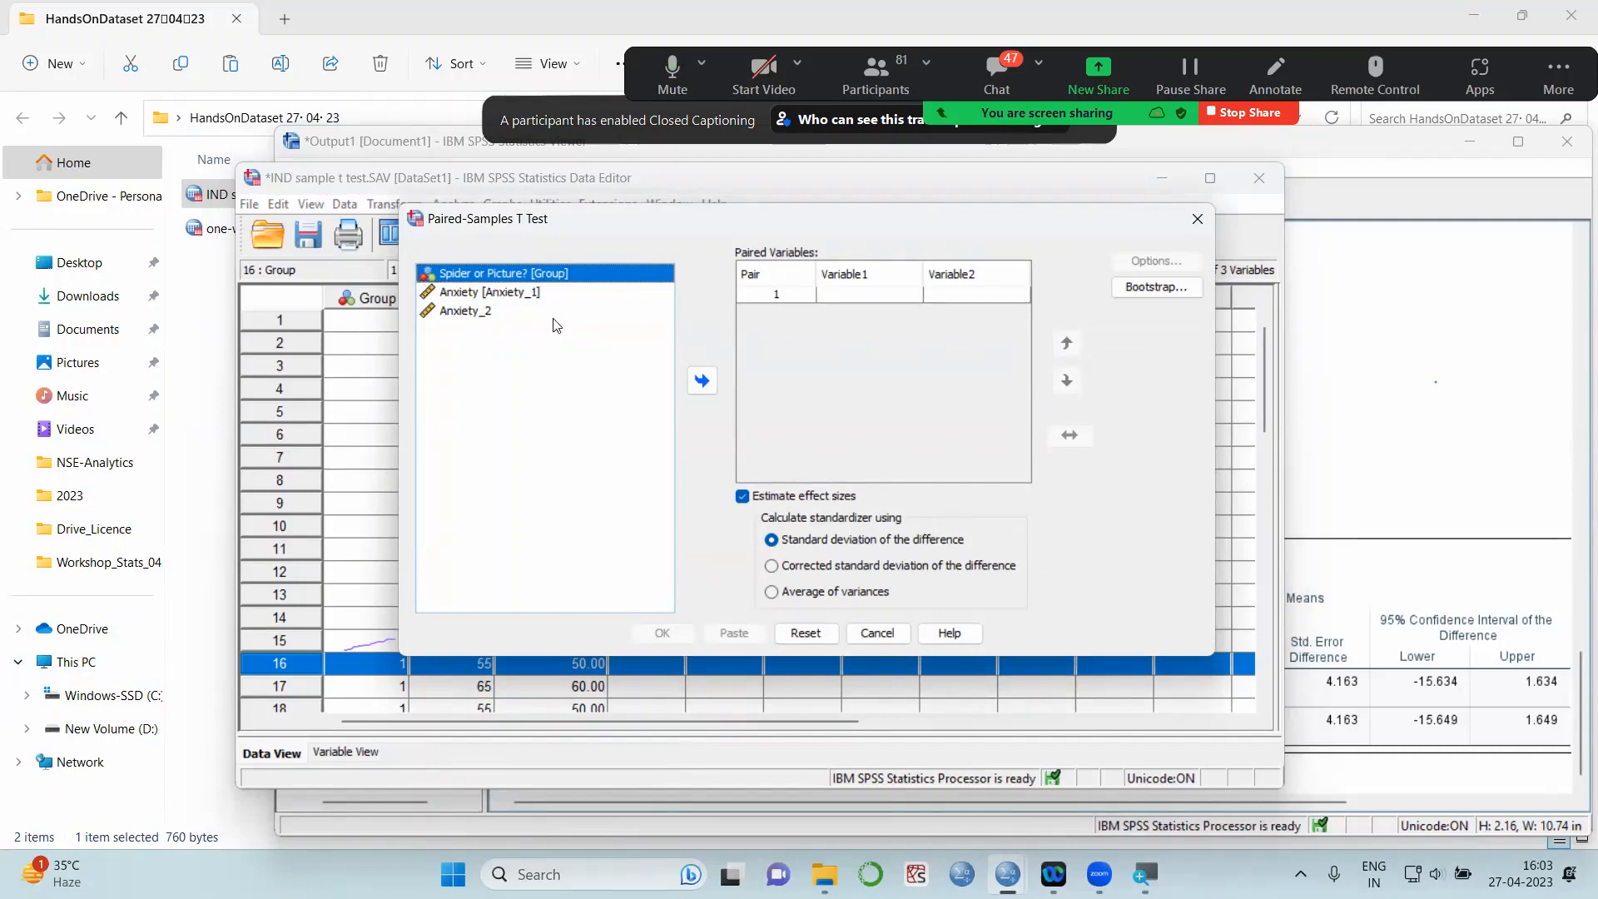
click(481, 295)
click(699, 387)
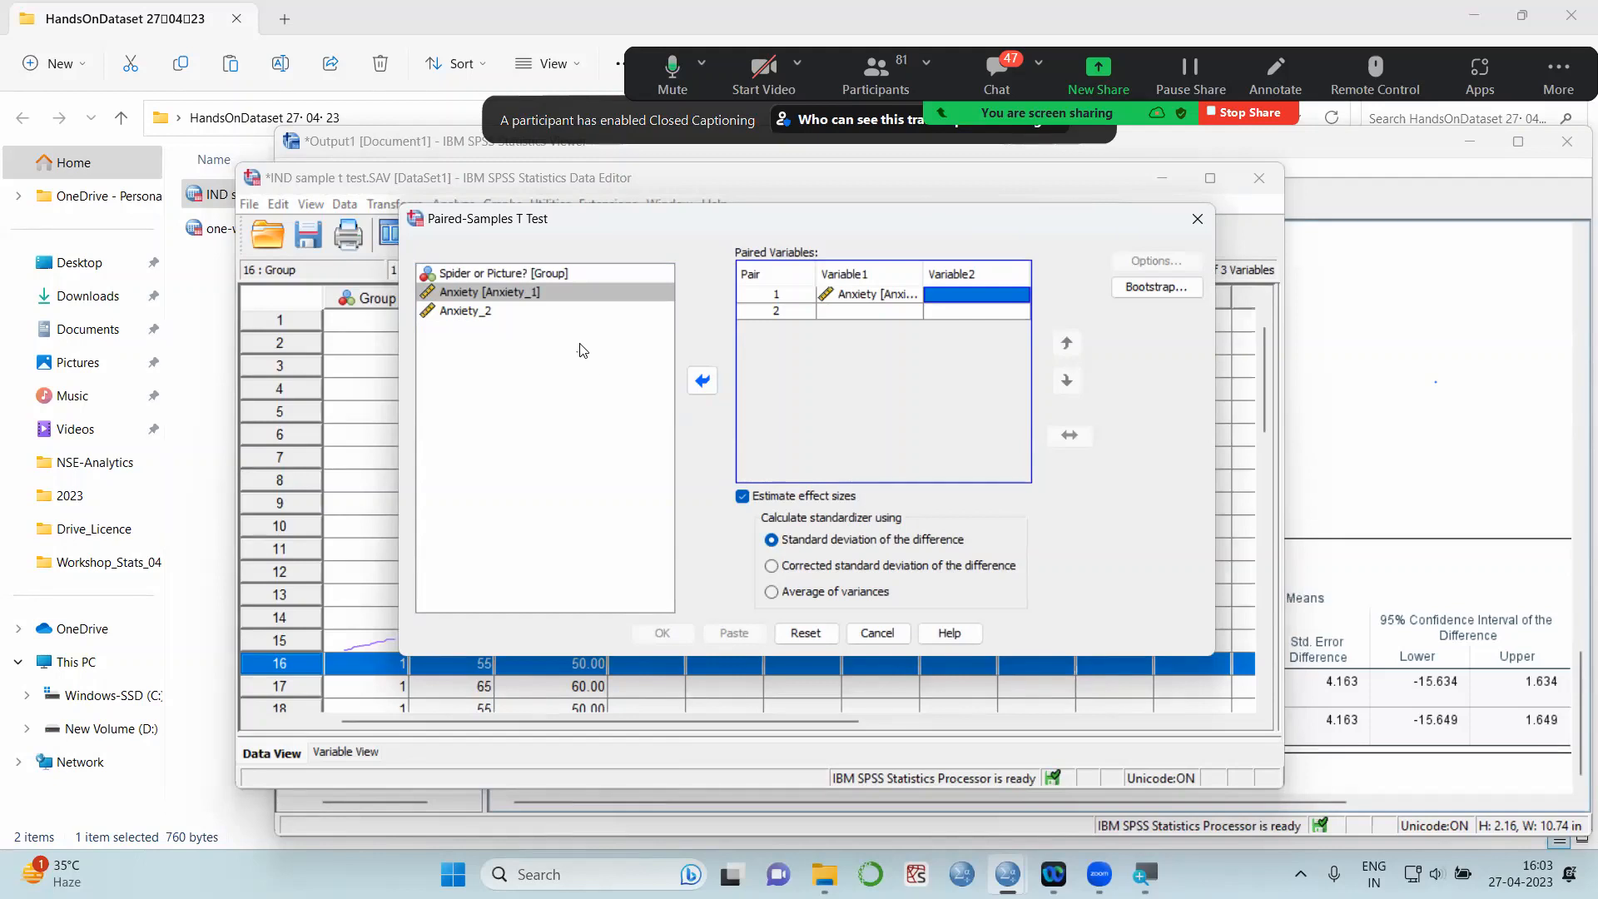
click(481, 312)
click(703, 380)
click(742, 496)
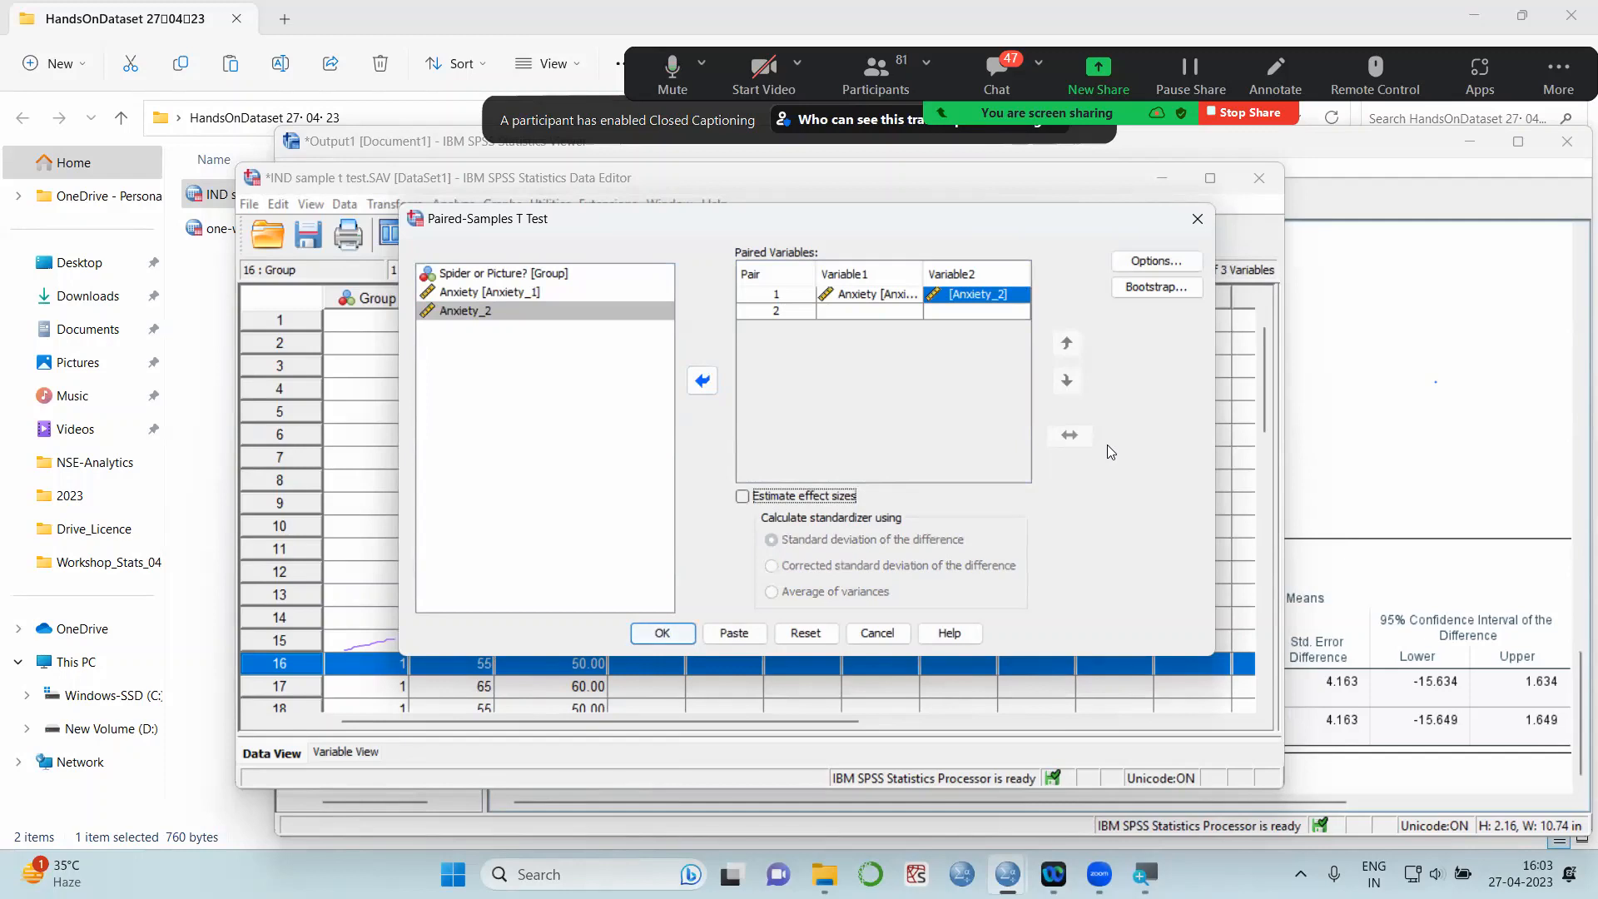
click(806, 635)
click(1197, 219)
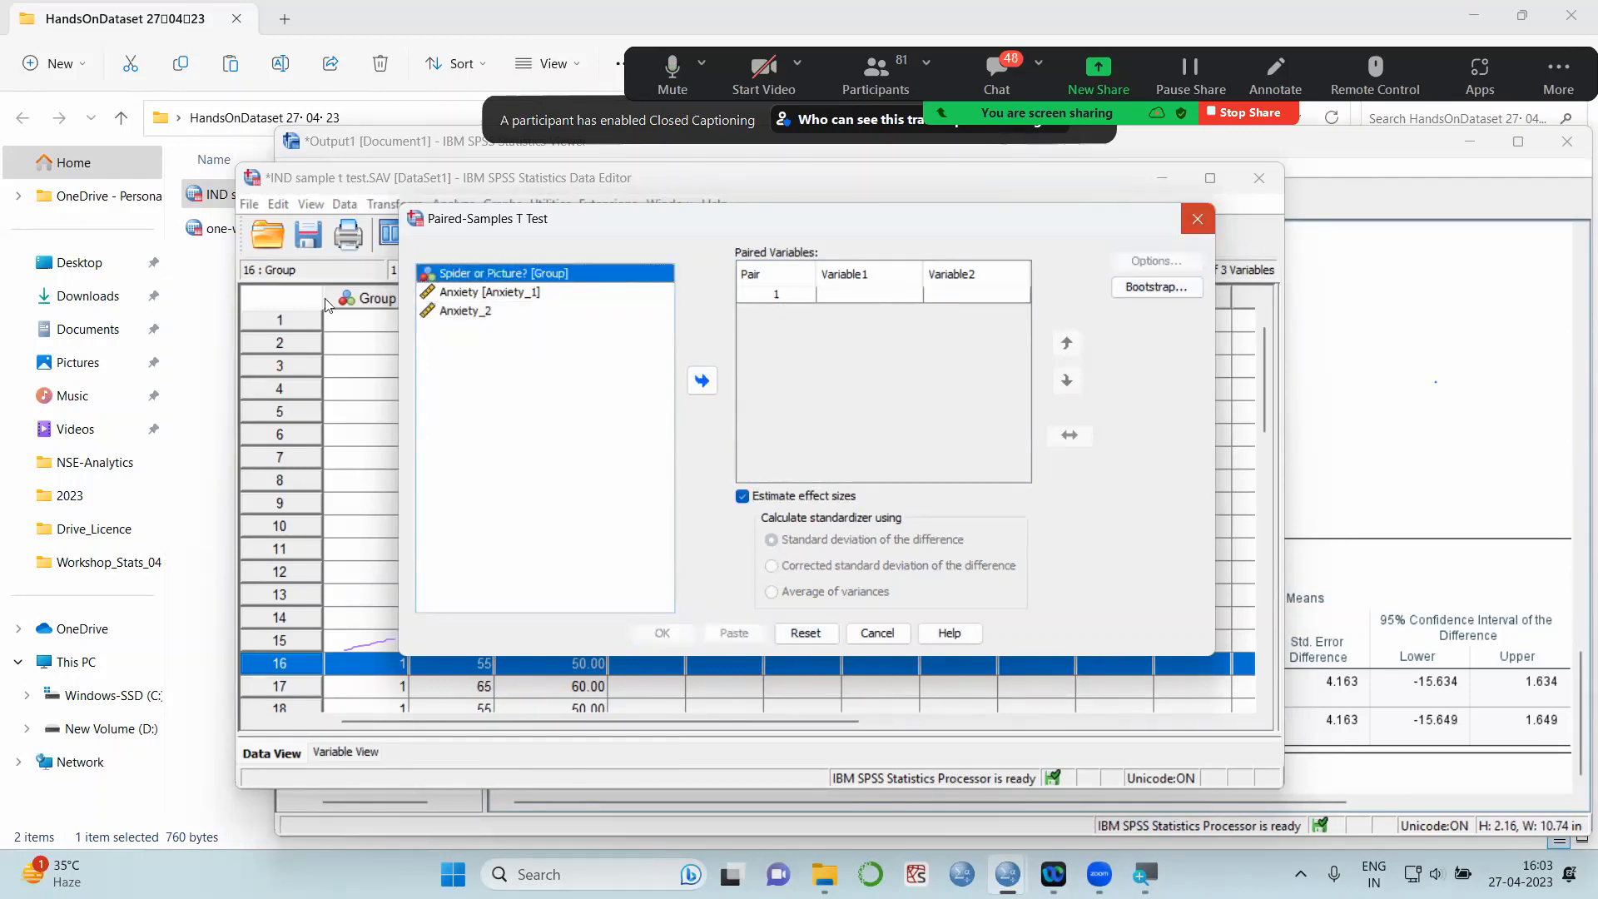
Run a paired-samples t test pairing Anxiety_1 with Anxiety_2, with effect size estimation turned off
click(449, 205)
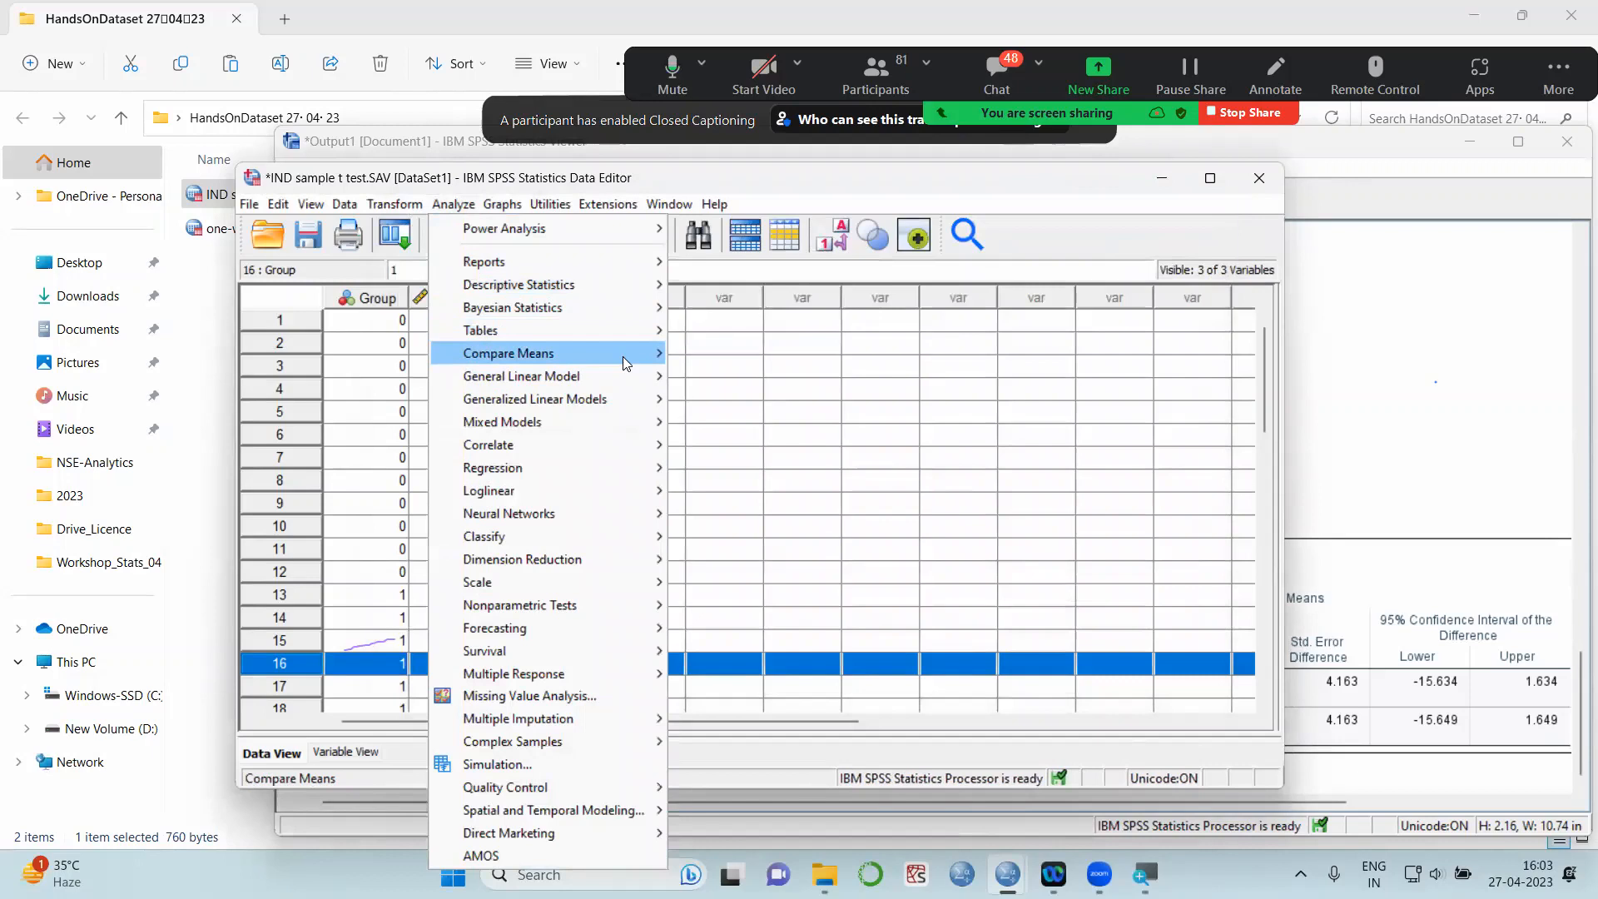
mouse_move(624, 355)
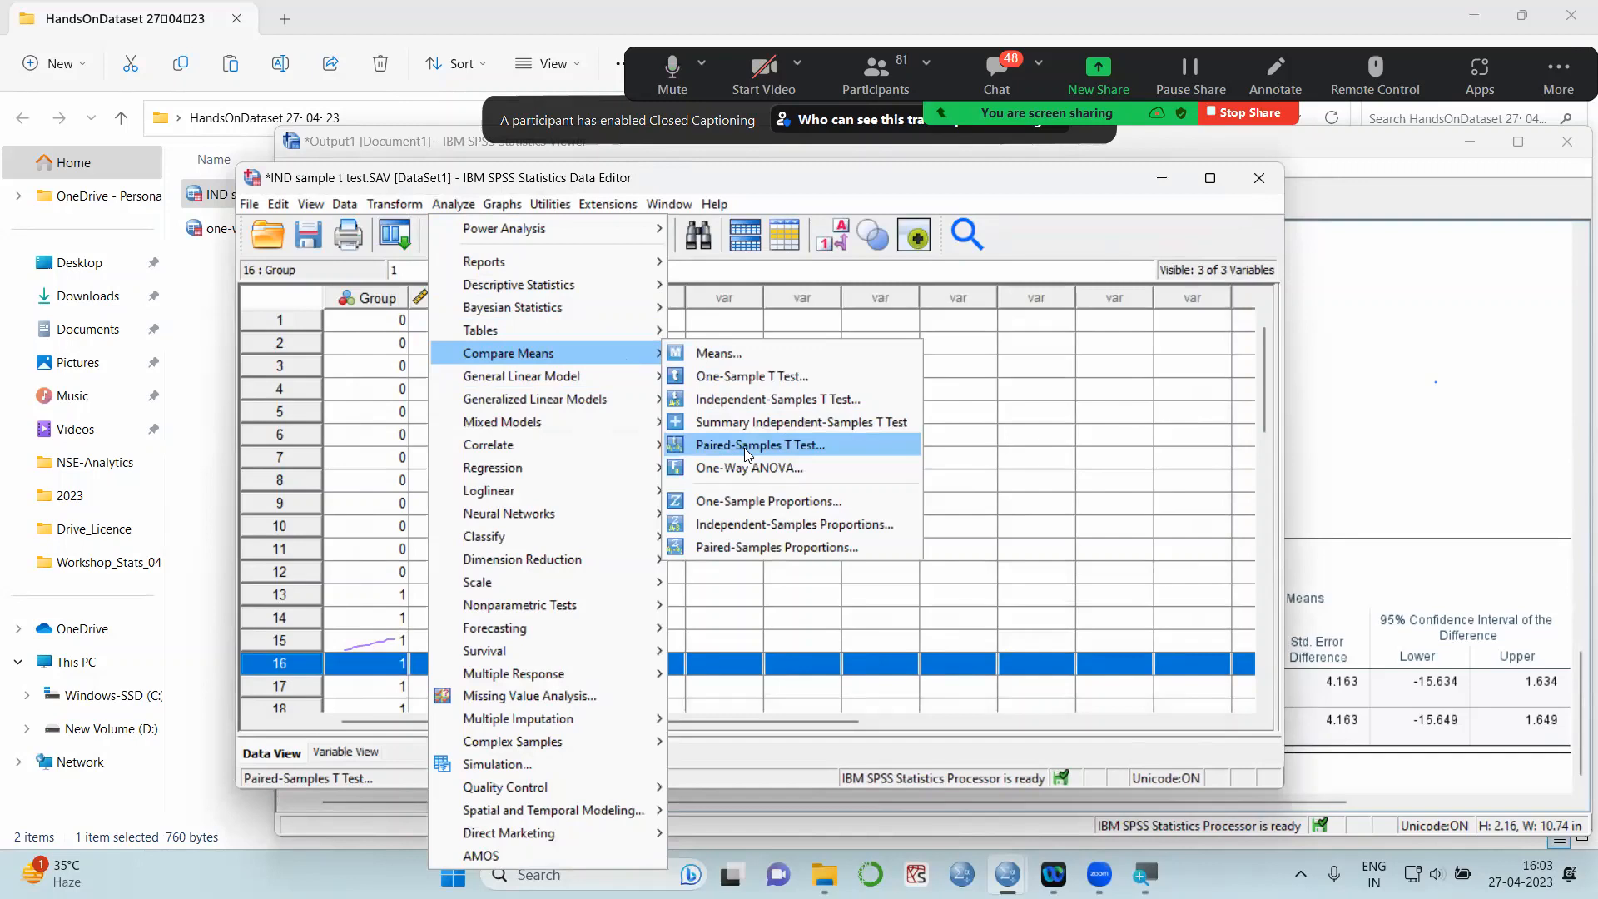
click(744, 448)
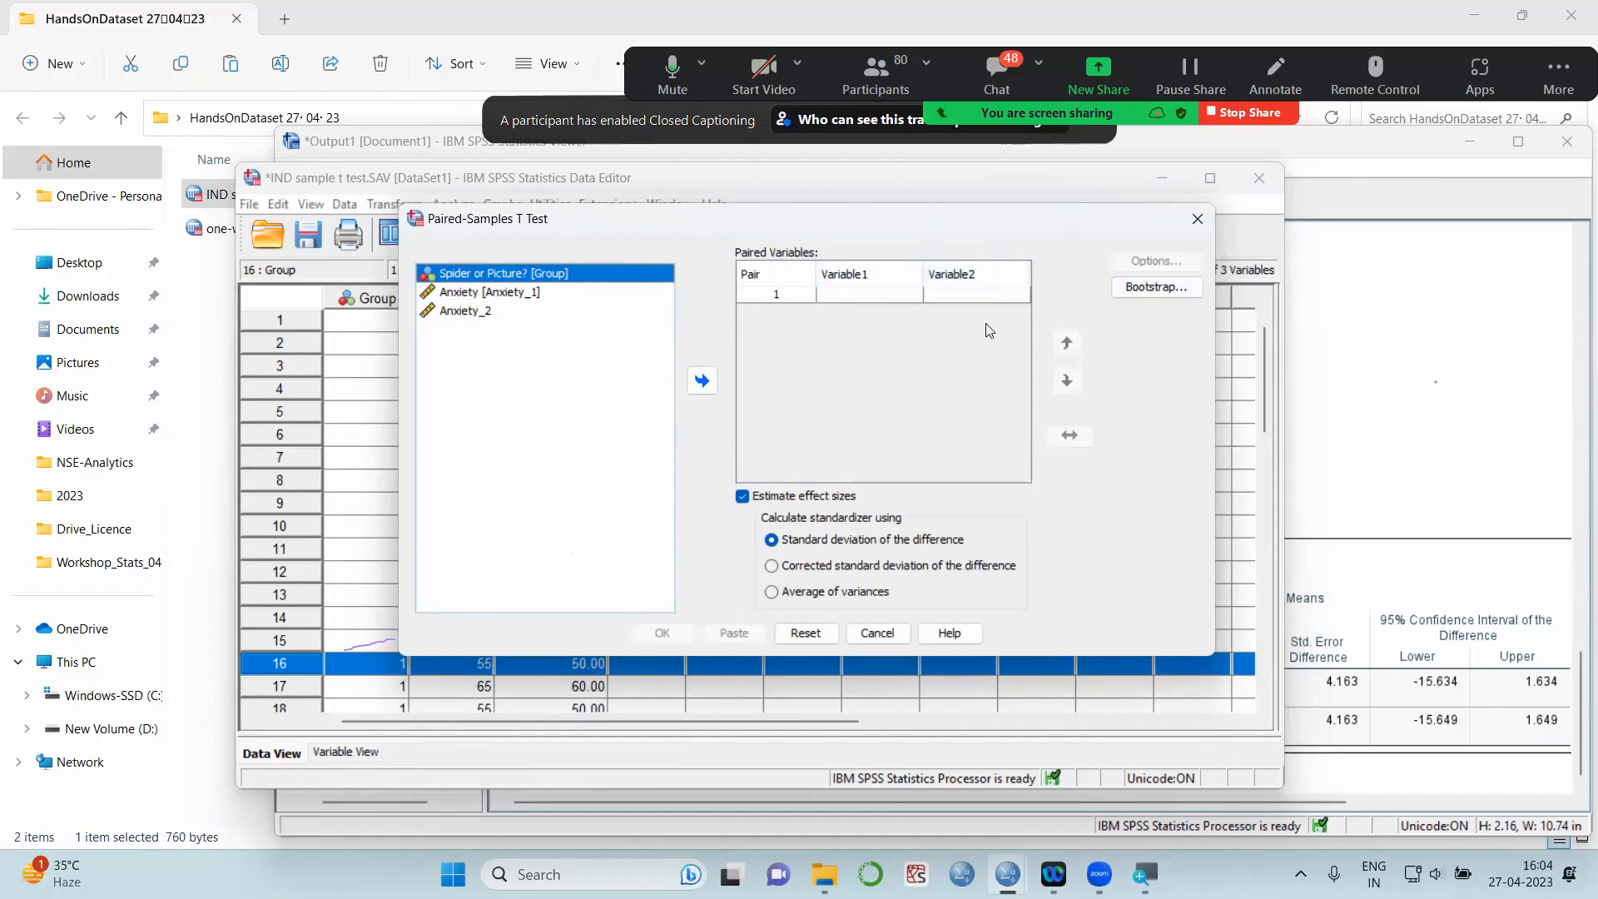
click(510, 293)
click(704, 381)
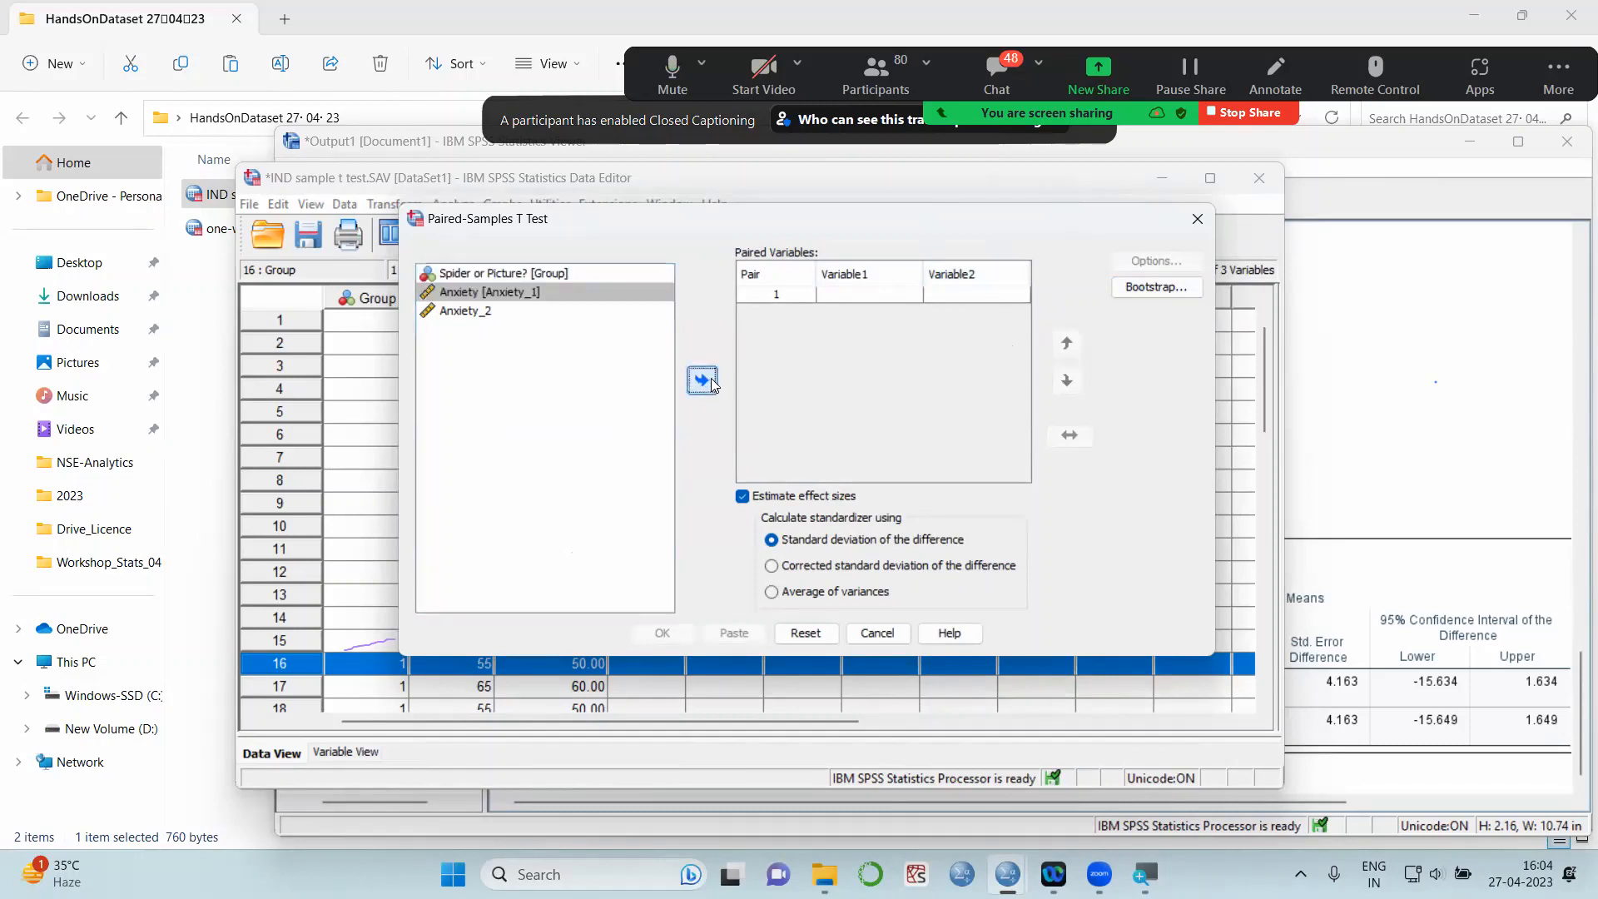
click(463, 312)
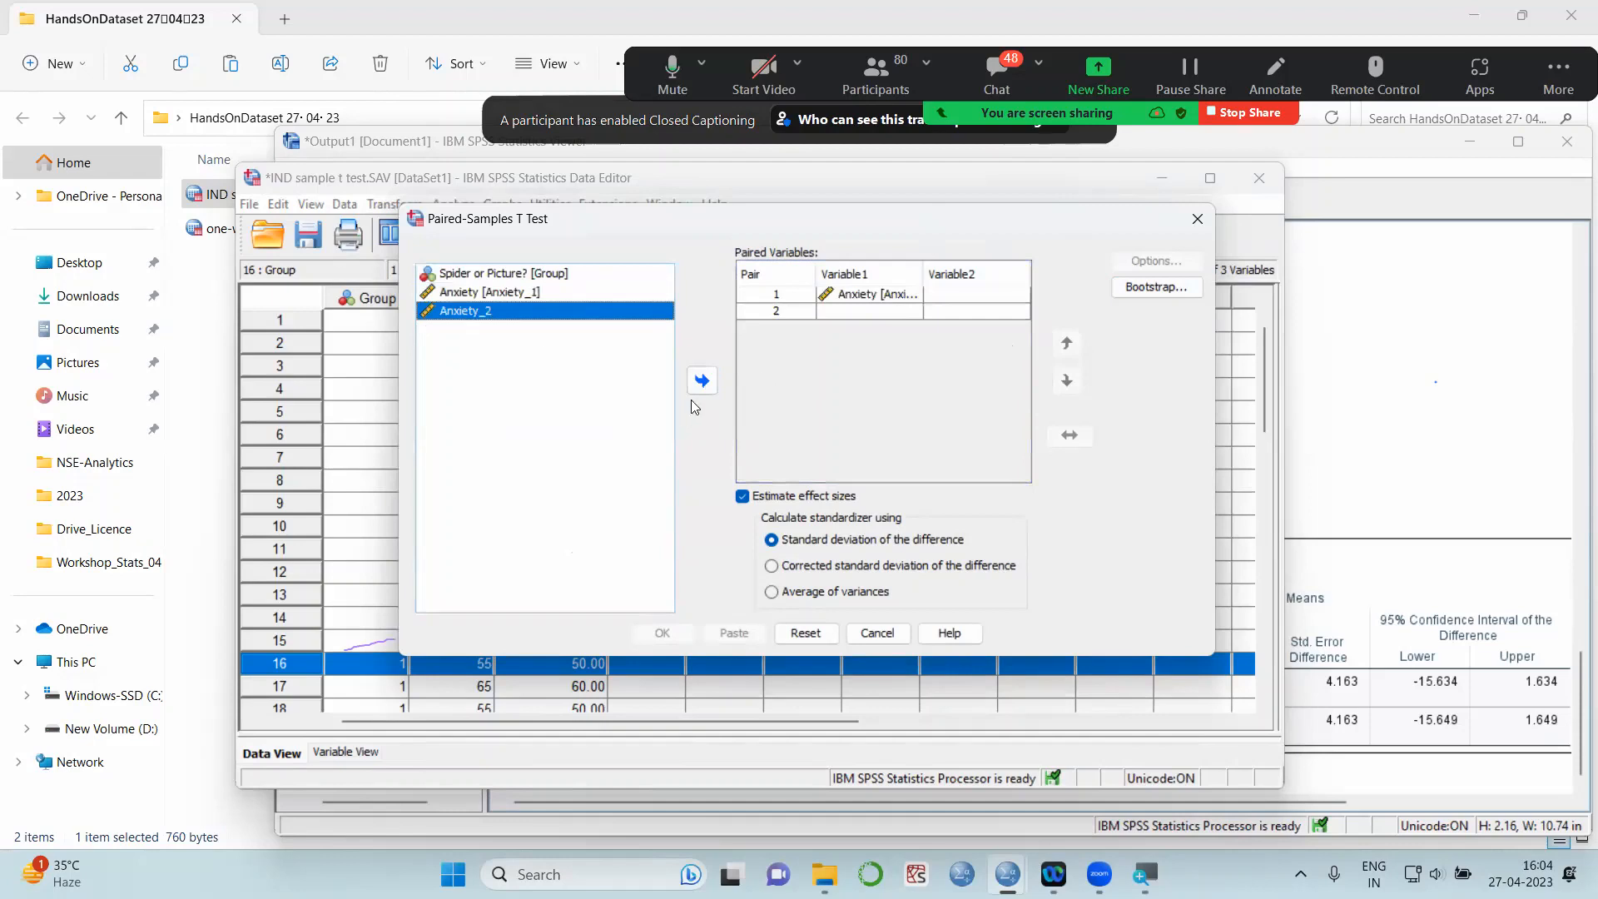
click(703, 381)
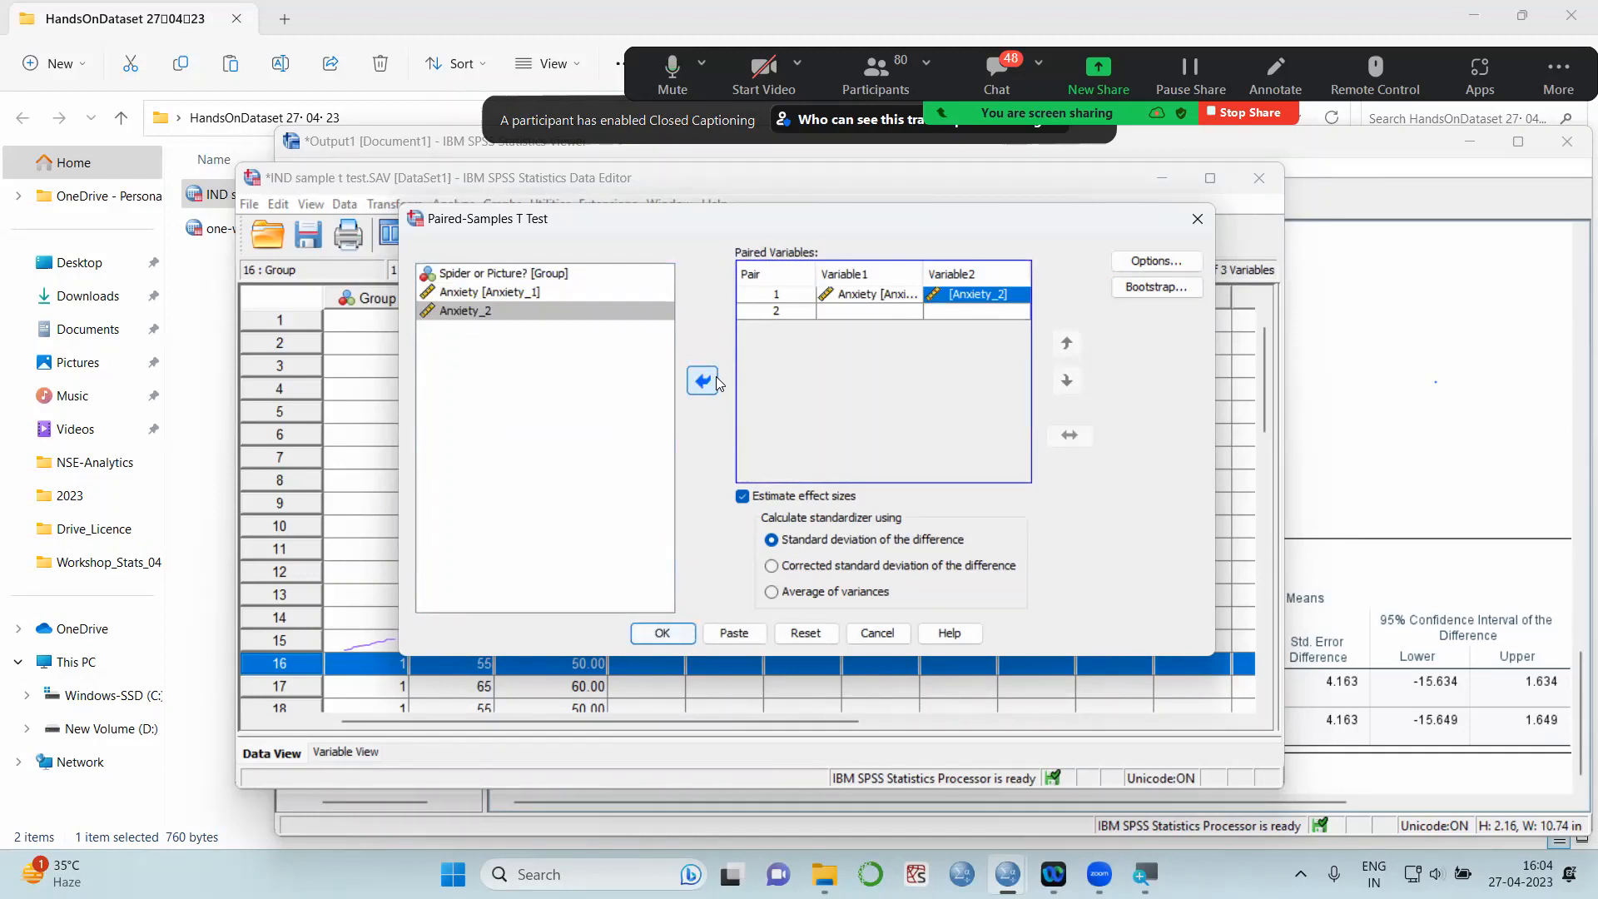
click(742, 497)
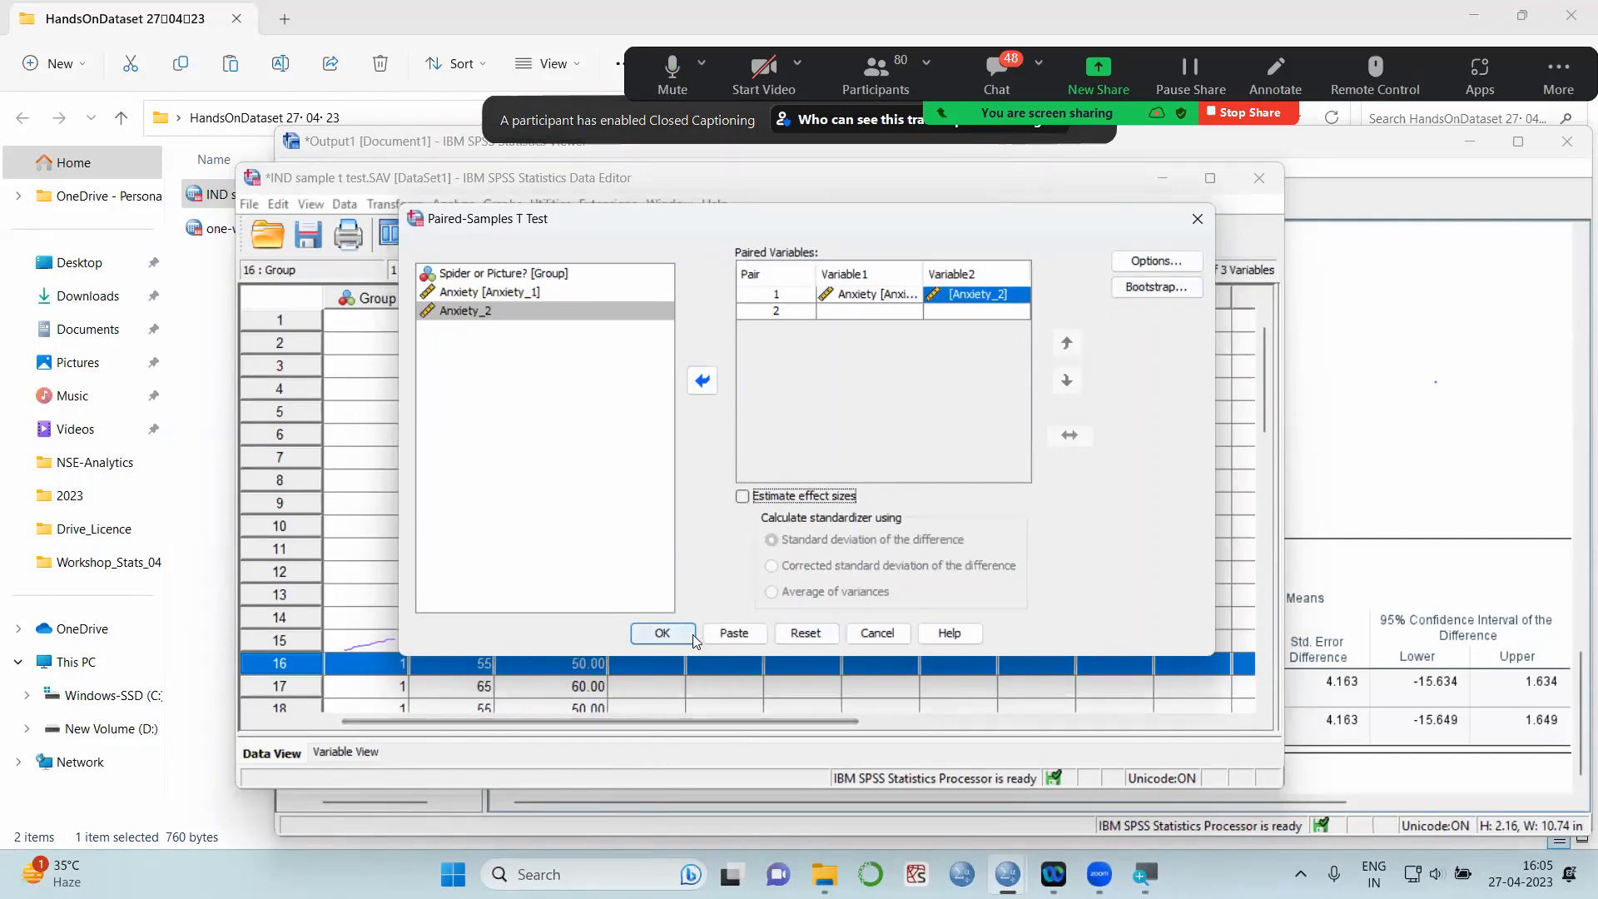
click(663, 634)
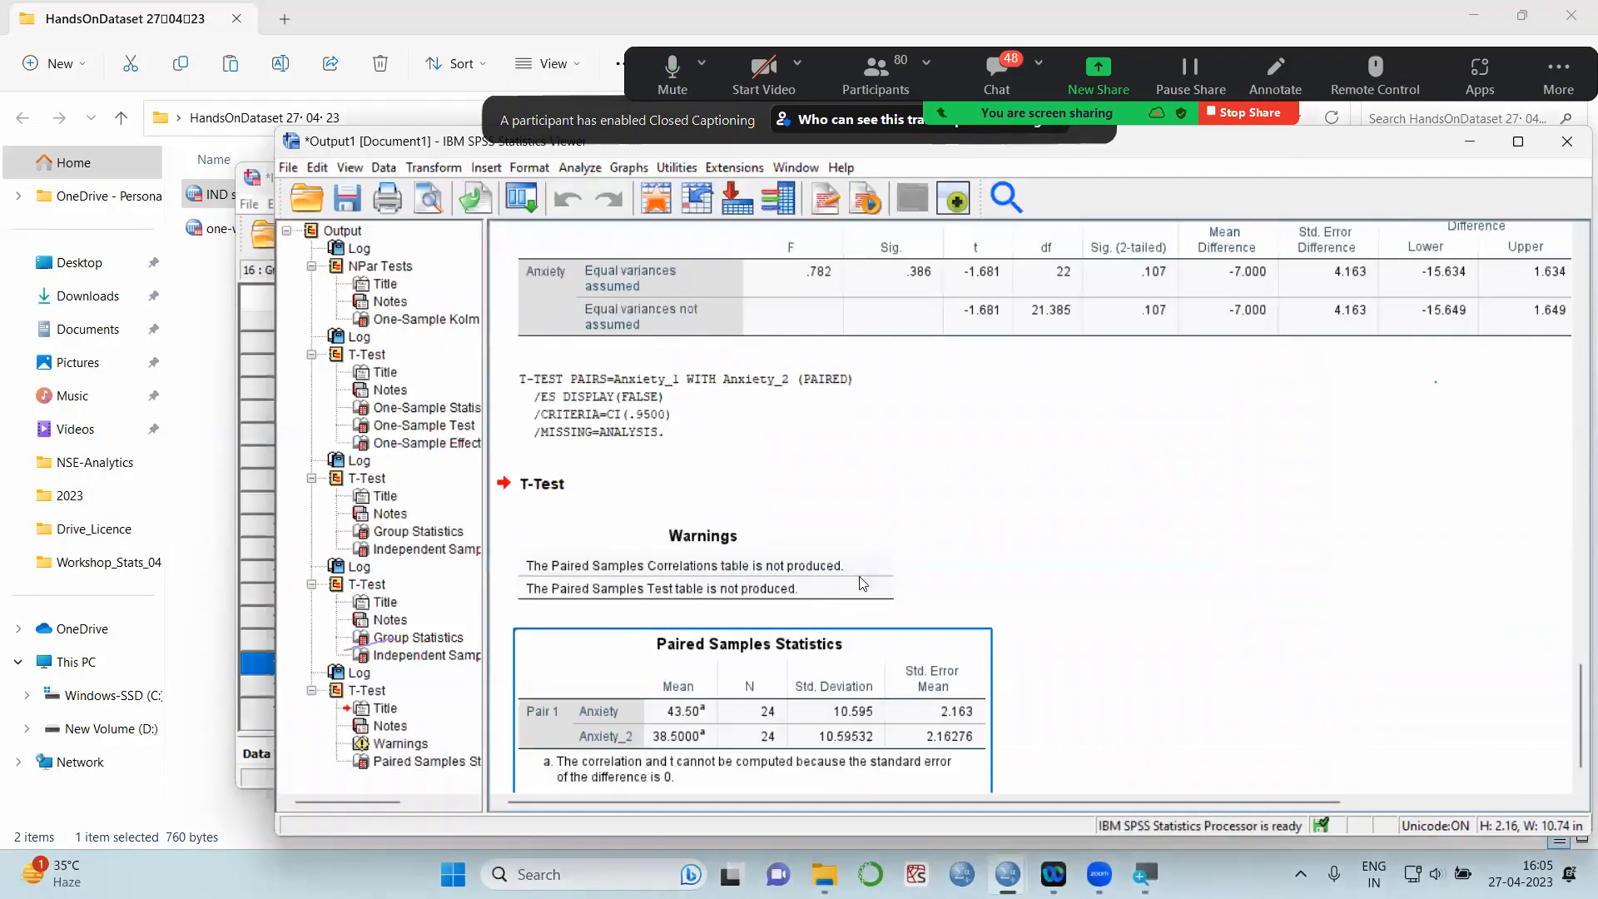
Examine the paired-samples Warnings and Paired Samples Statistics tables, and return to the dataset
scroll(1141, 609, down, 1)
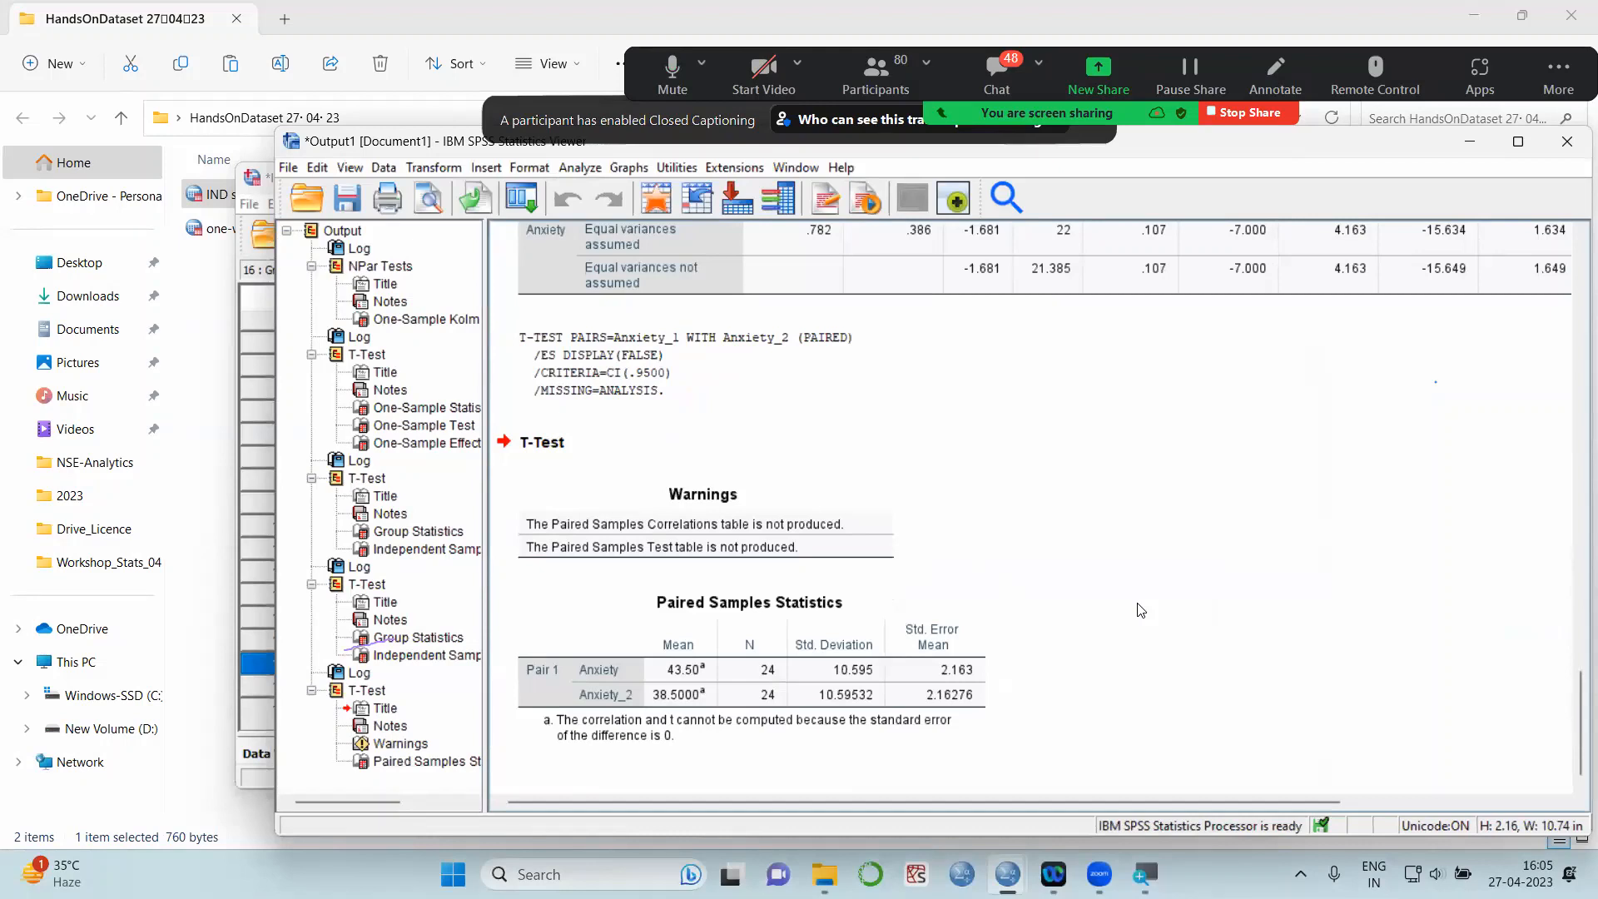
click(929, 744)
click(1050, 704)
click(238, 628)
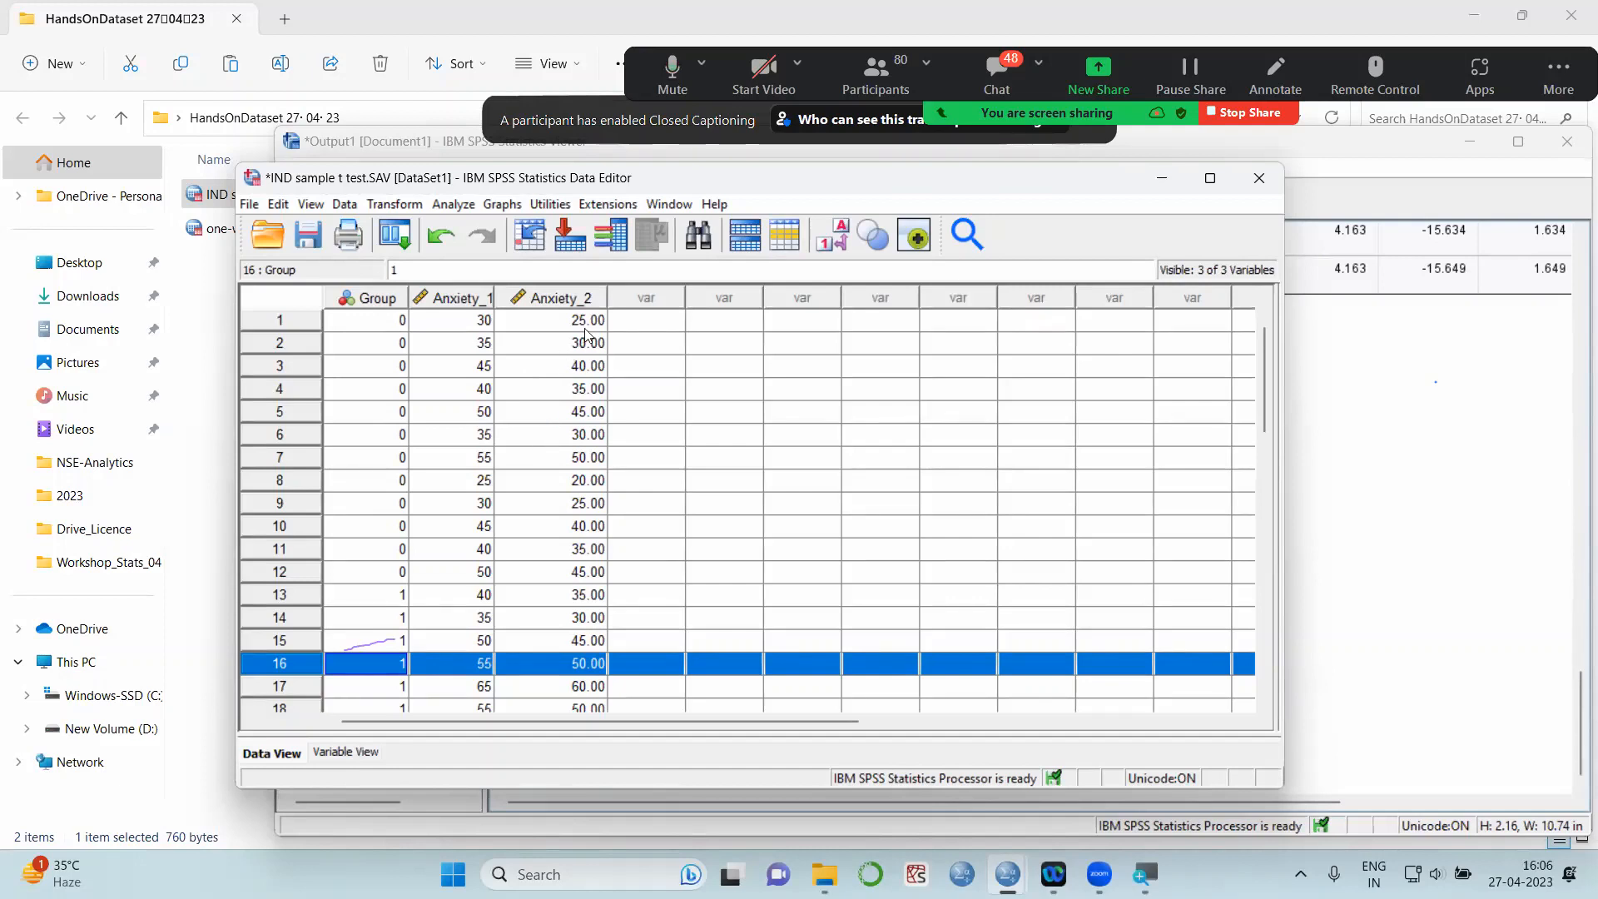
Set the Anxiety_2 value of case 5 to 60
click(569, 404)
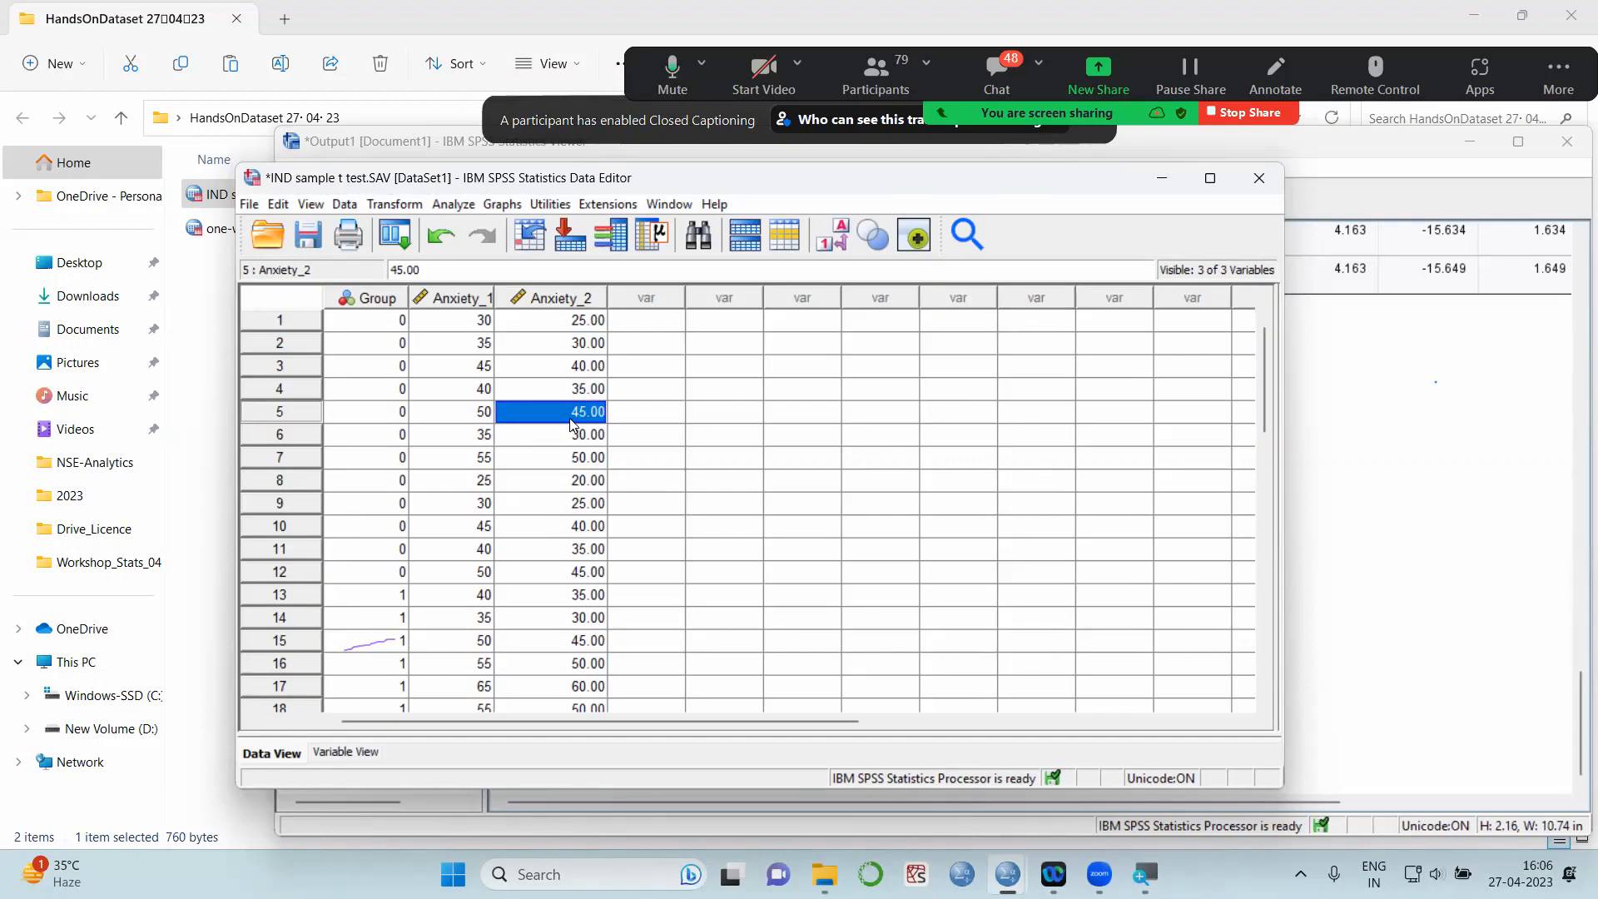
text(609)
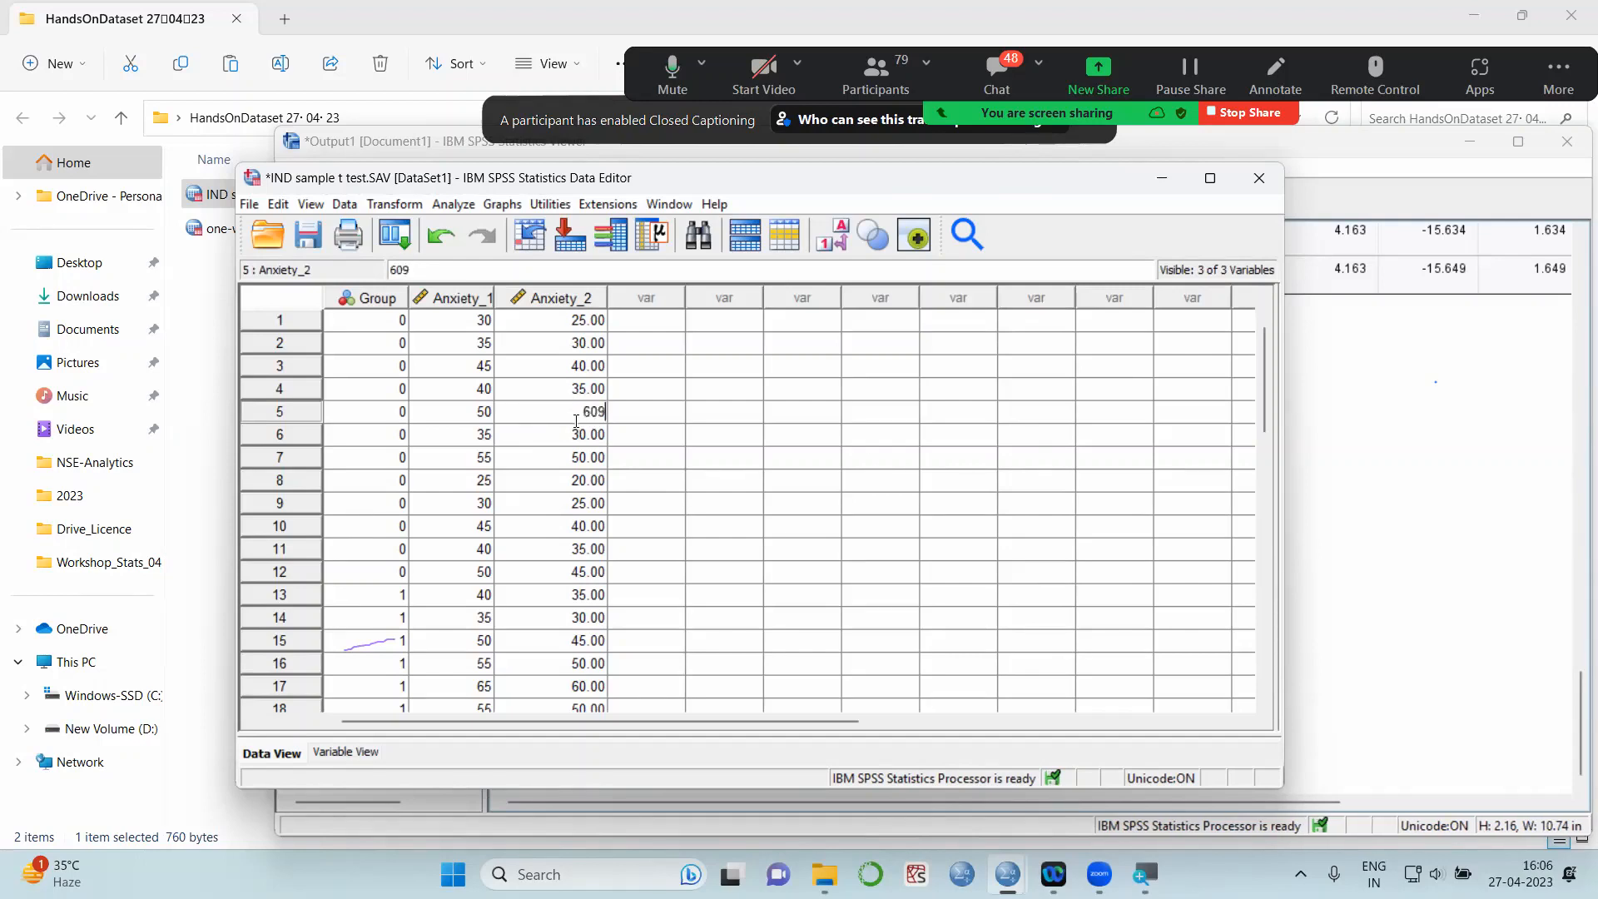
text(=)
key(BackSpace)
key(BackSpace)
key(Return)
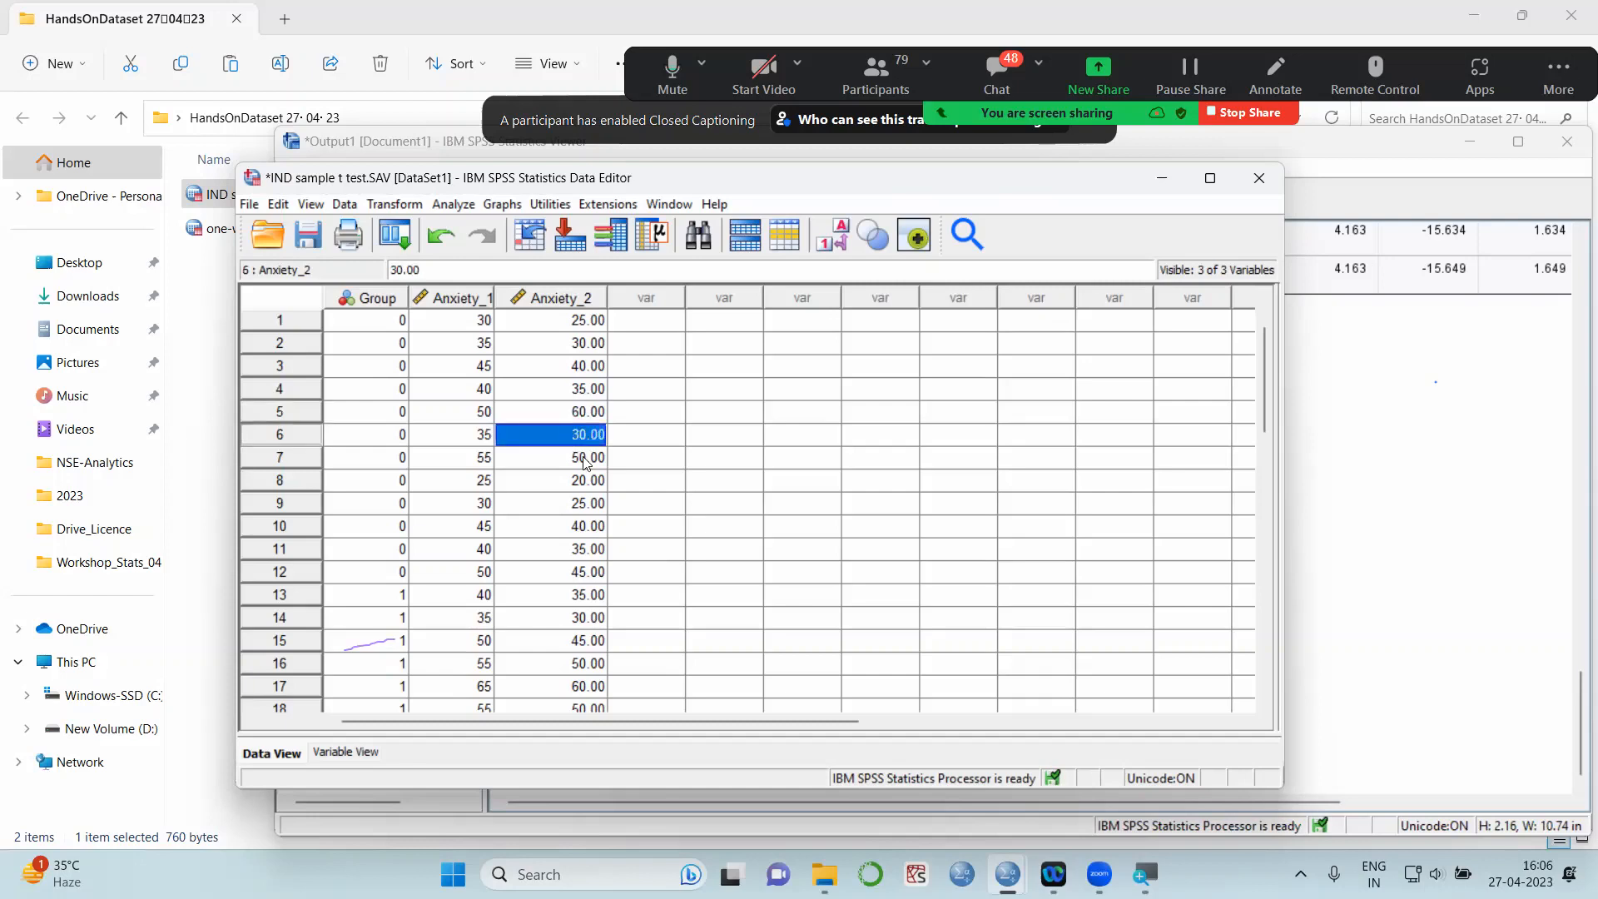
Change the Anxiety_2 values to 28 in case 8, 40 in case 12 and 43 in case 15
click(574, 508)
click(596, 477)
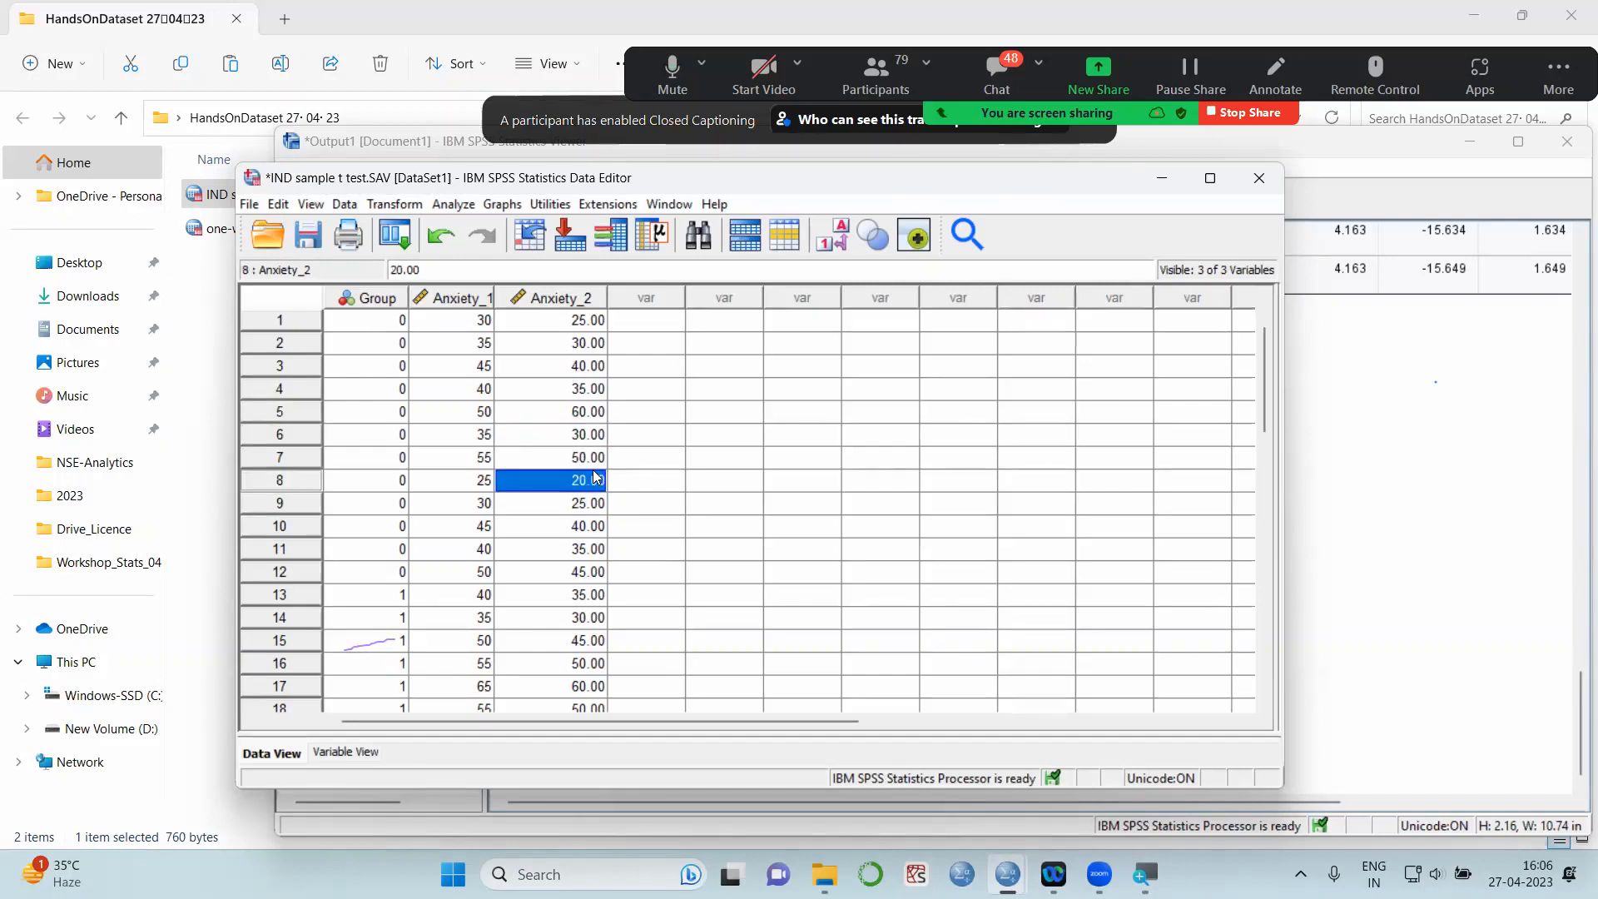
text(2)
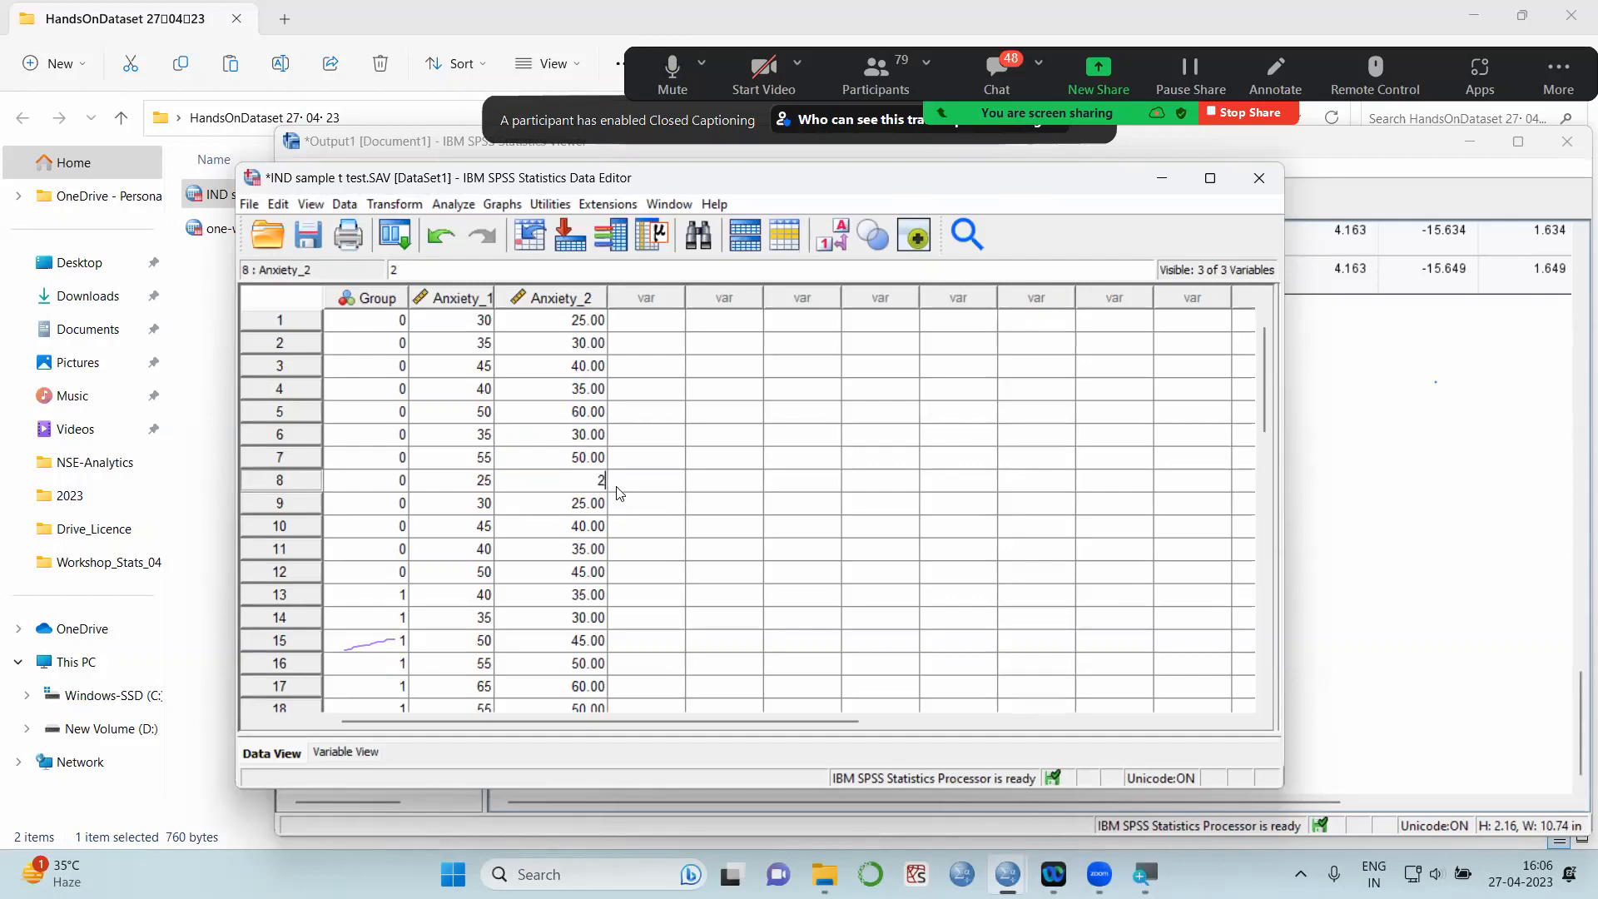
text(8)
click(593, 526)
click(593, 580)
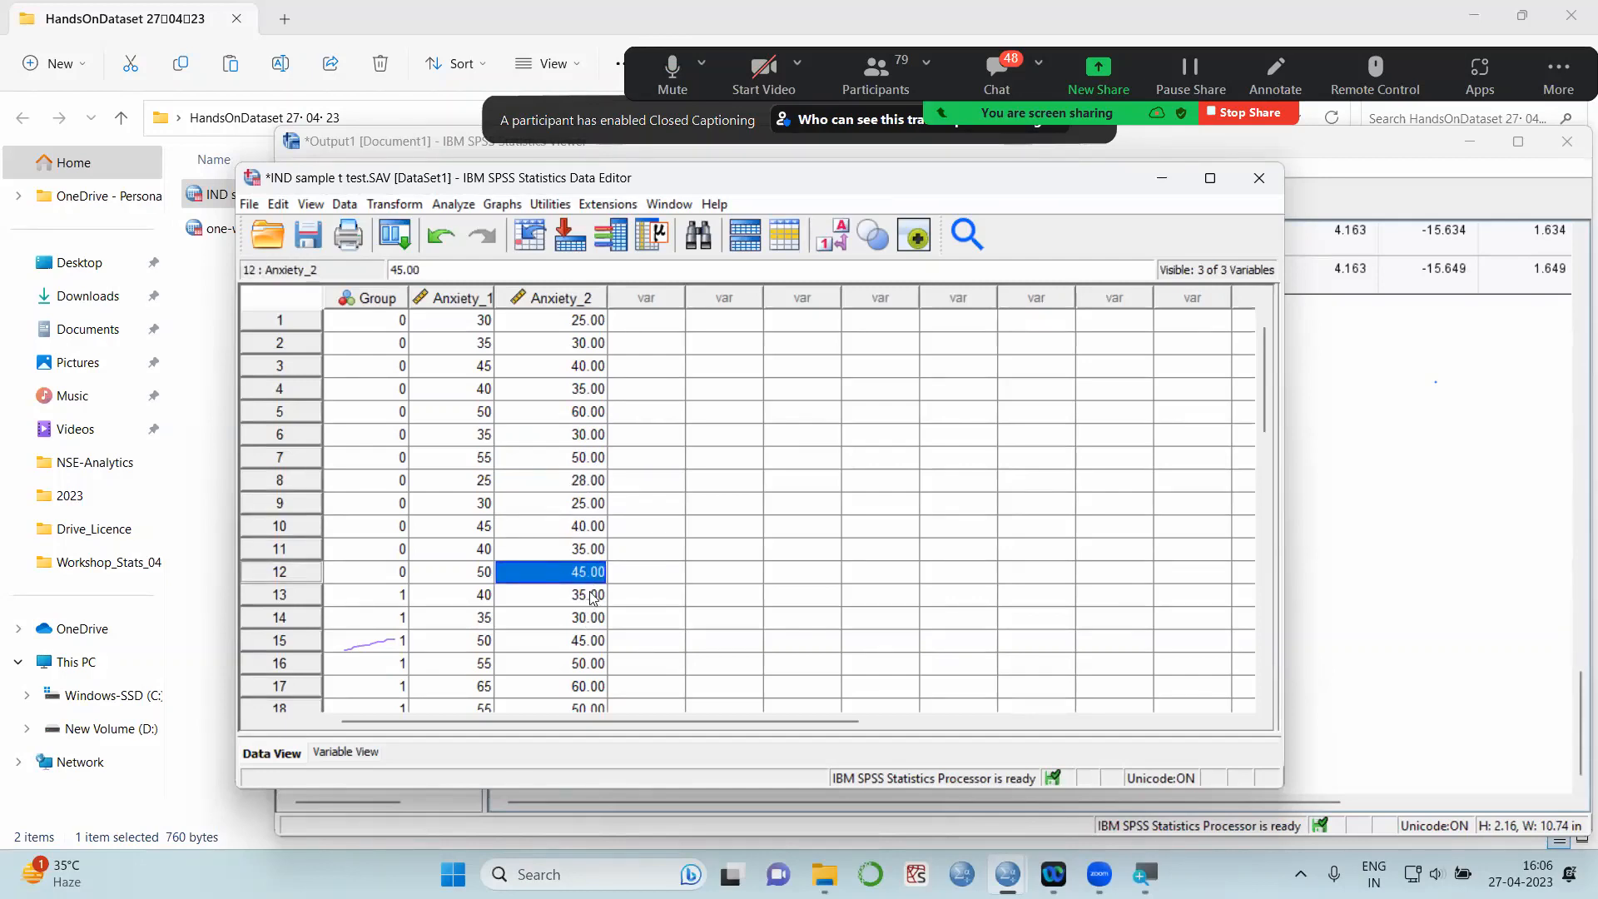
text(40)
click(550, 641)
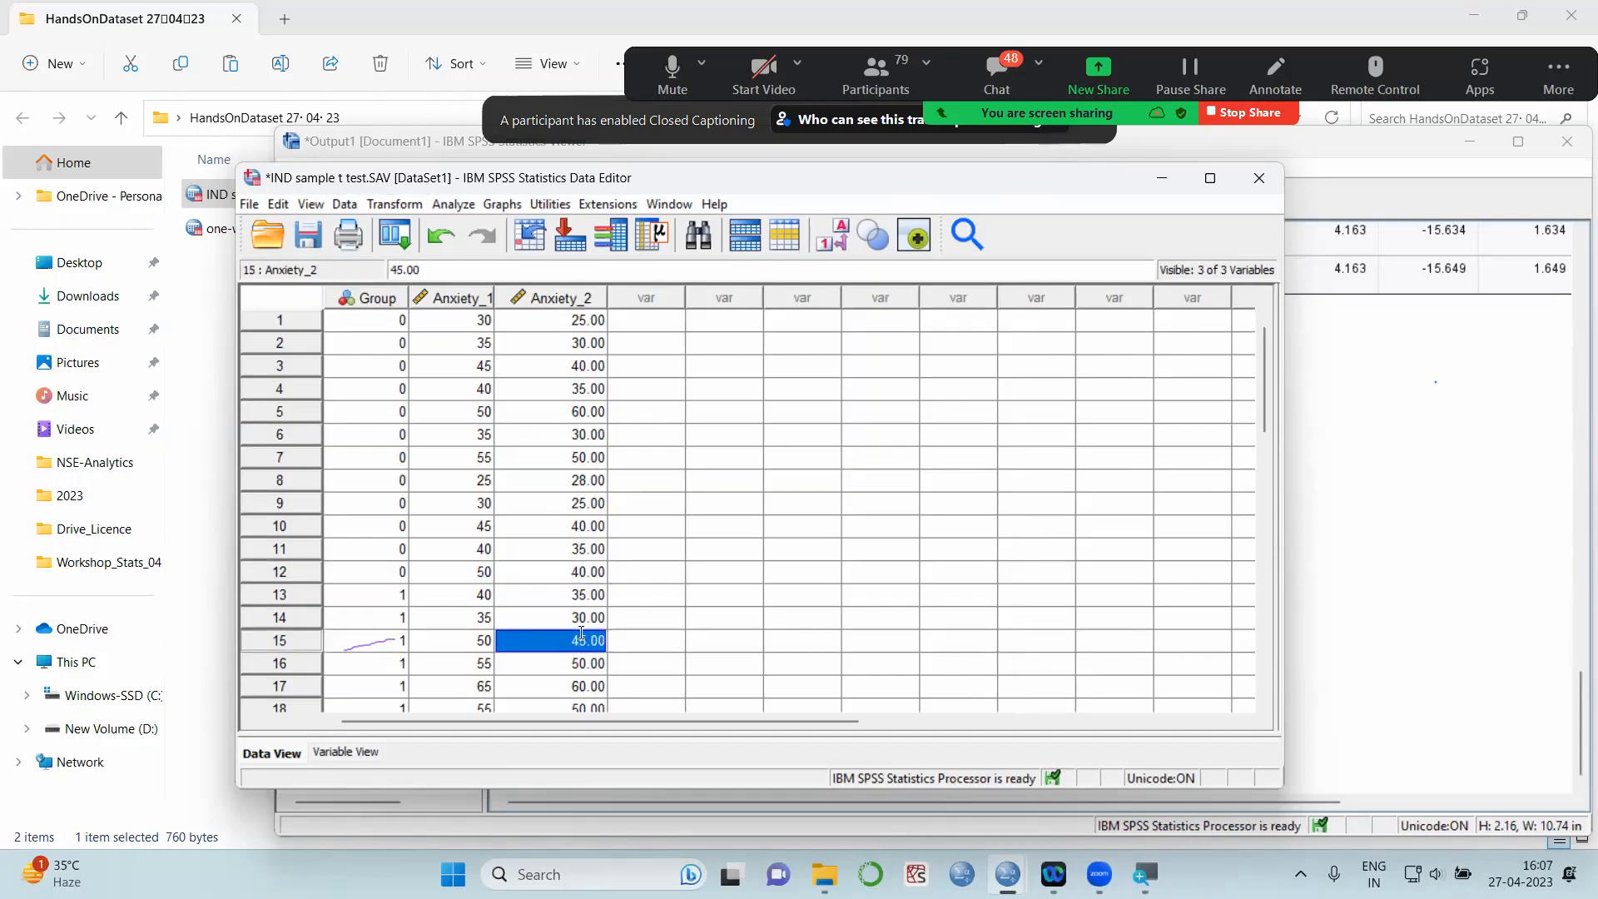
text(43)
Set the Anxiety_2 value to 56 in case 2 and to 45 in case 5
click(590, 342)
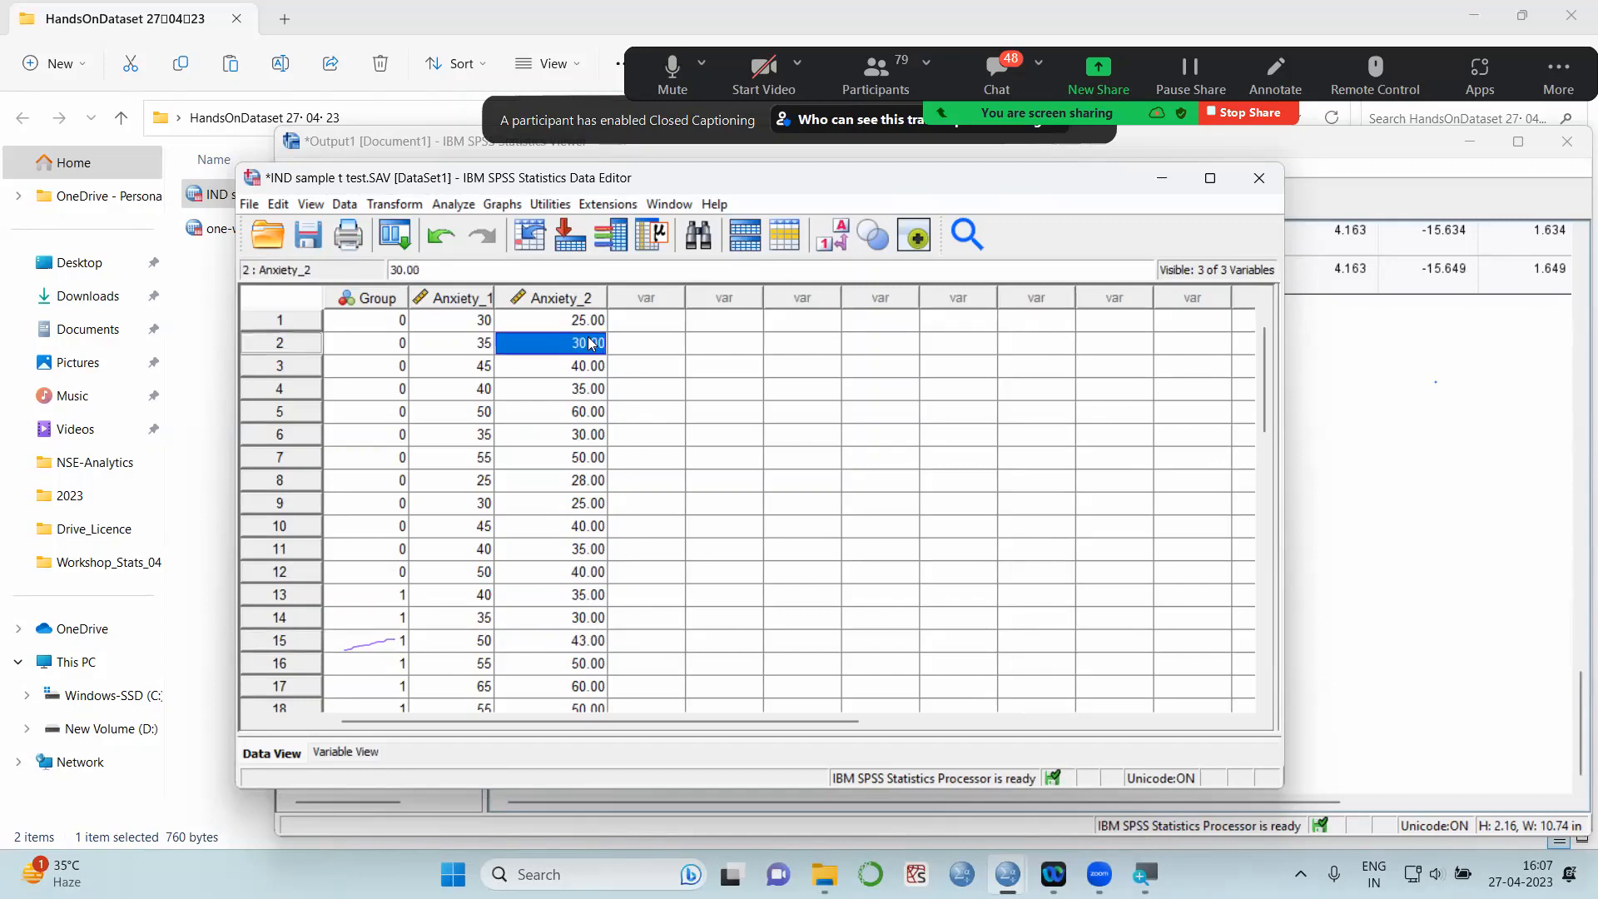
text(56)
click(578, 411)
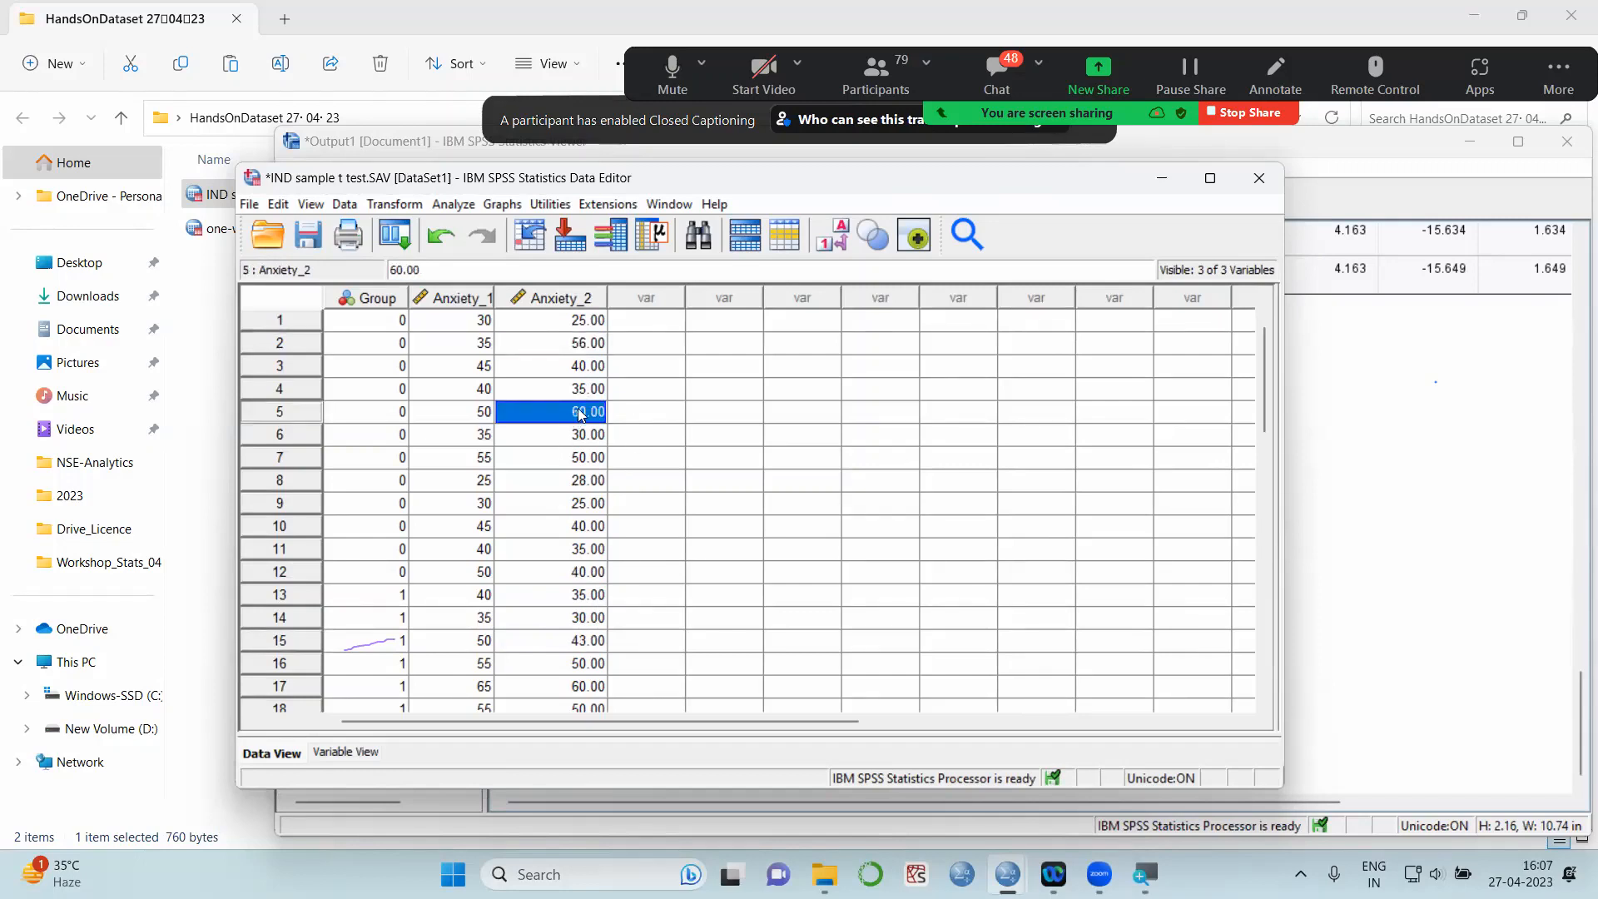
text(45)
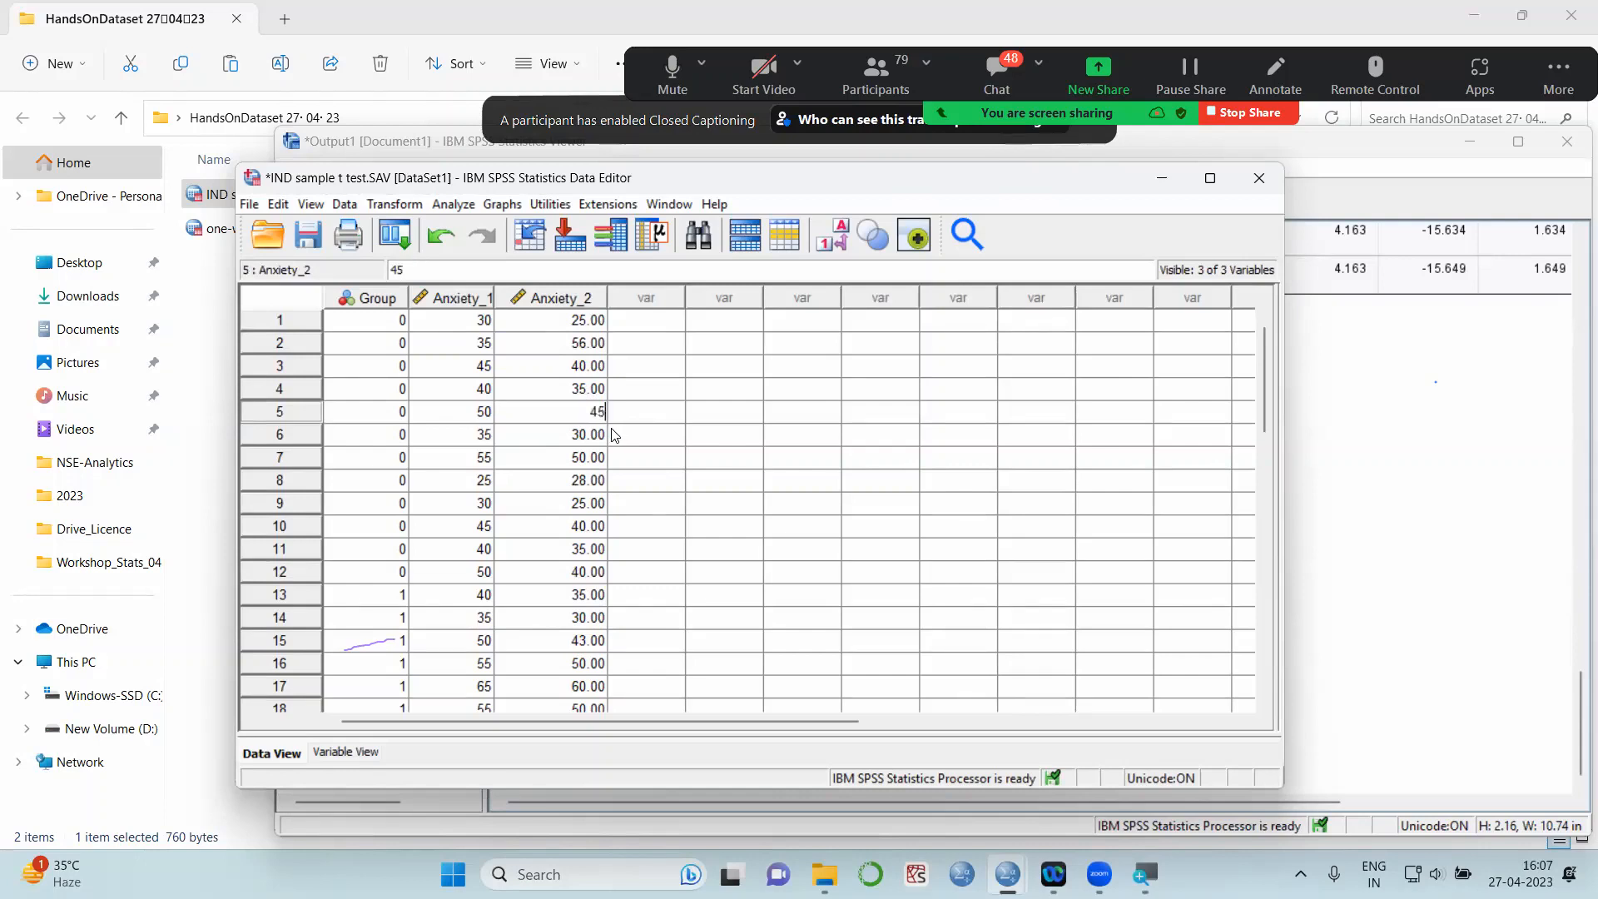
key(Return)
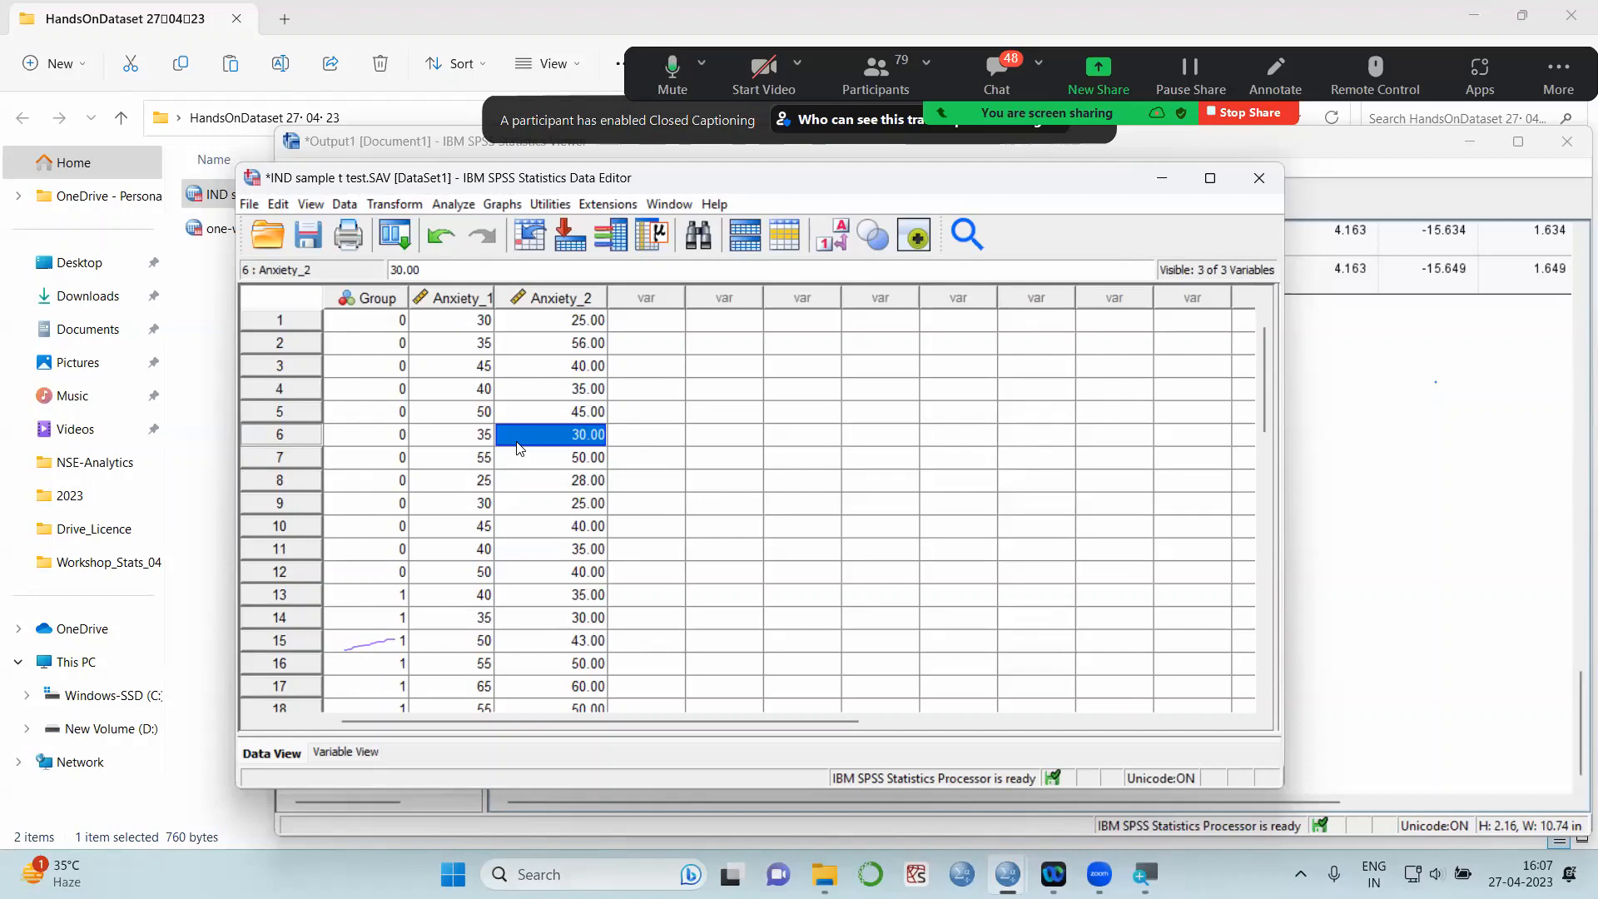
Set the Anxiety_2 value of case 14 to 31
click(543, 595)
click(522, 671)
click(558, 617)
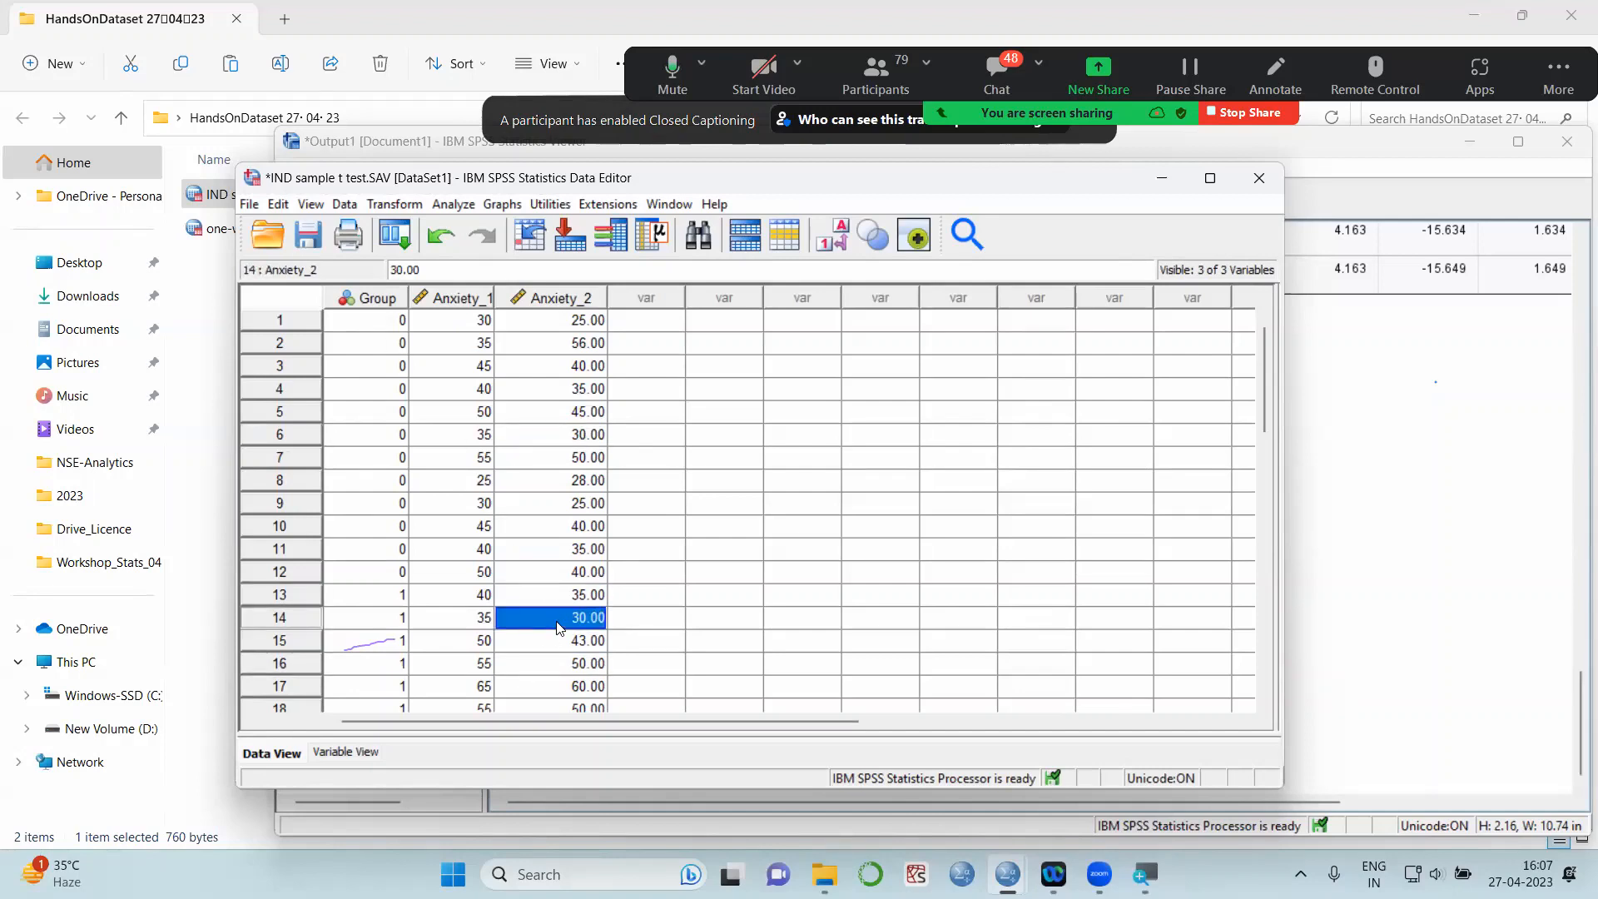
text(31)
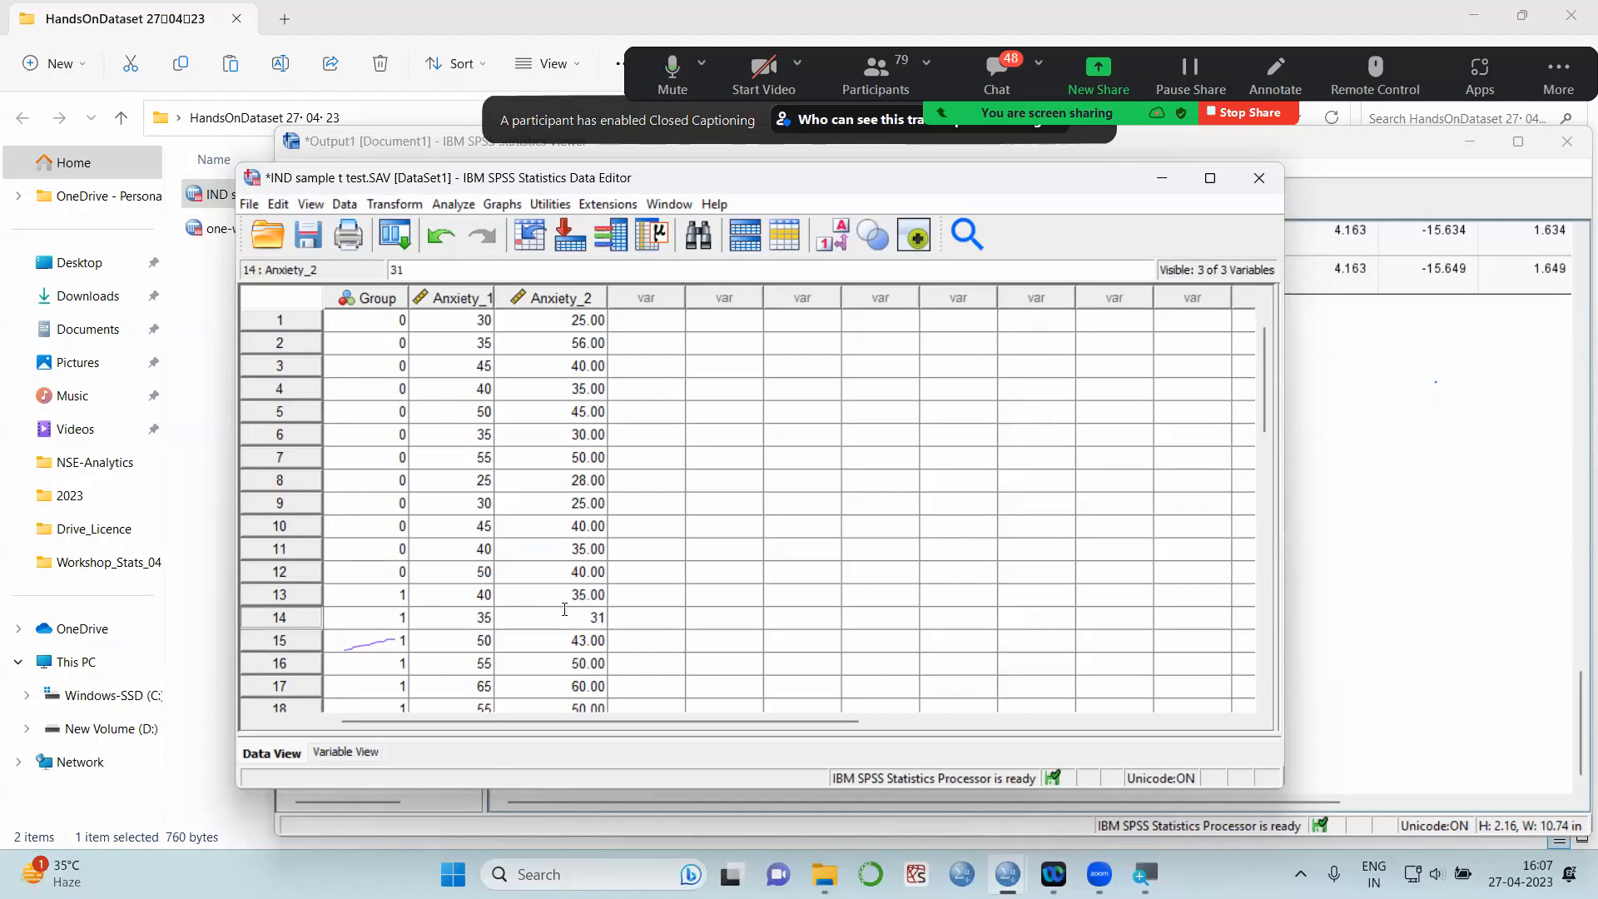
click(597, 548)
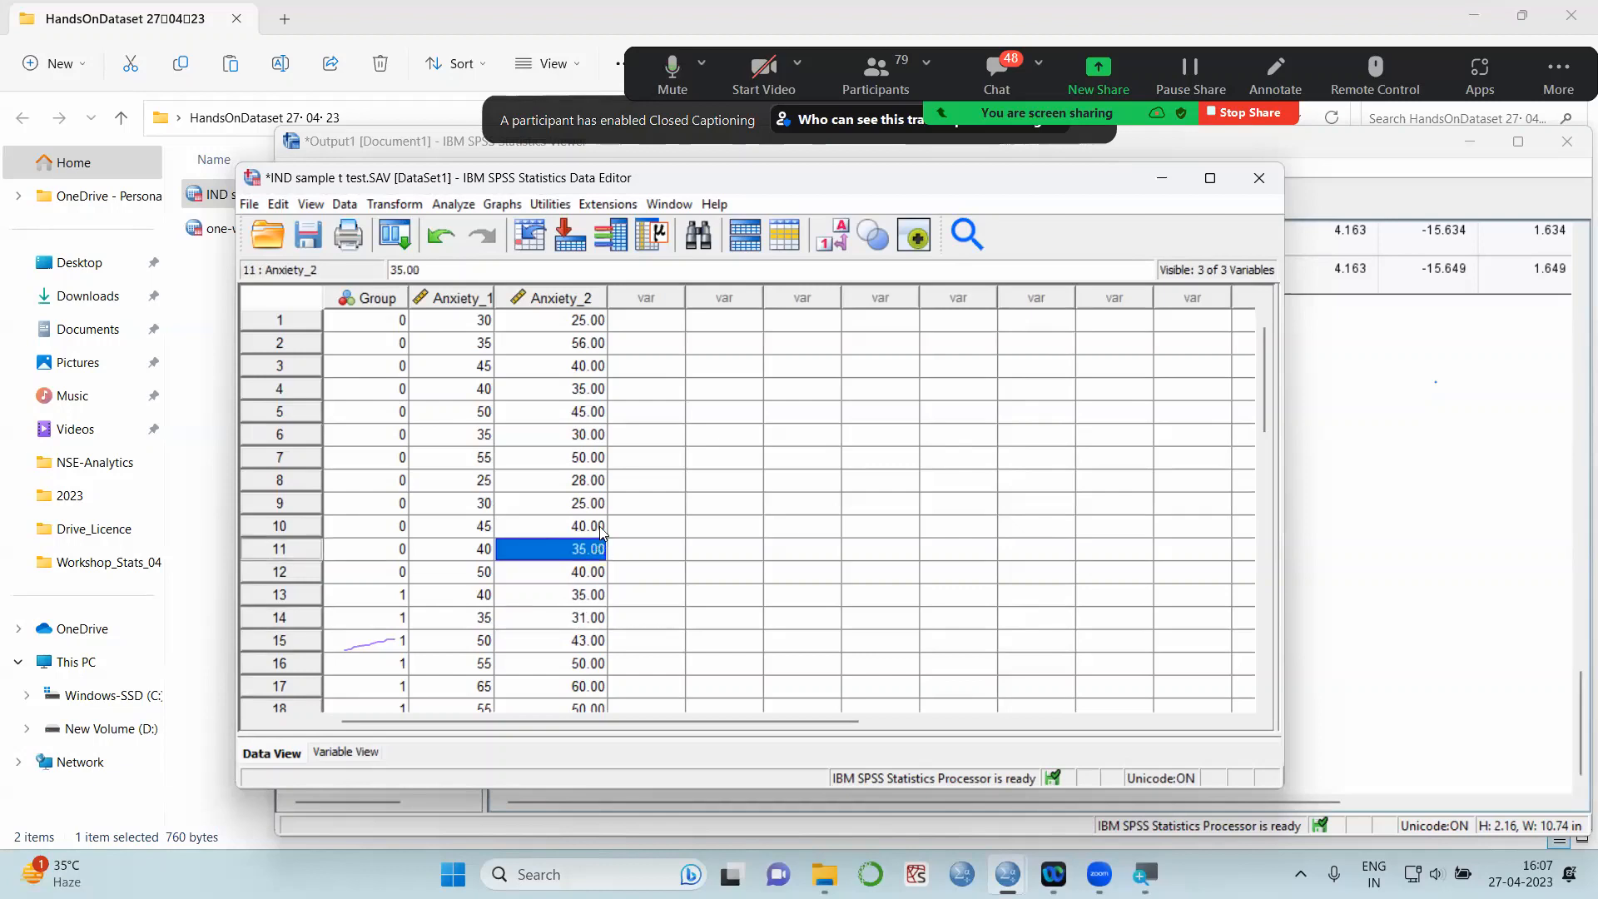
Start a new paired-samples t test and reset its settings to the defaults
click(450, 206)
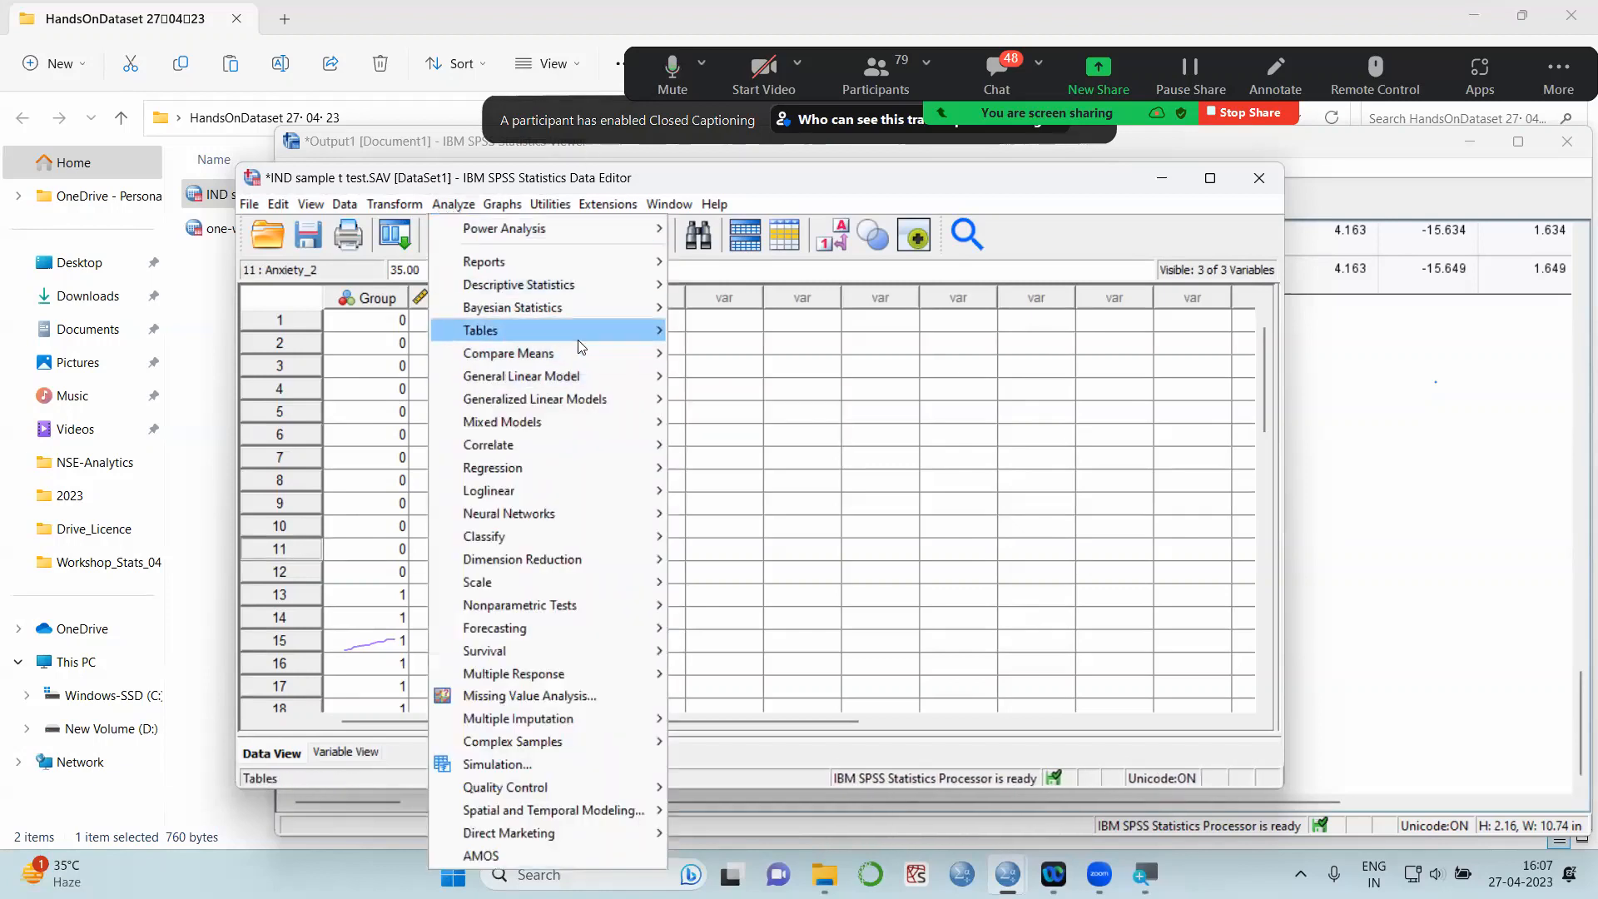
mouse_move(584, 353)
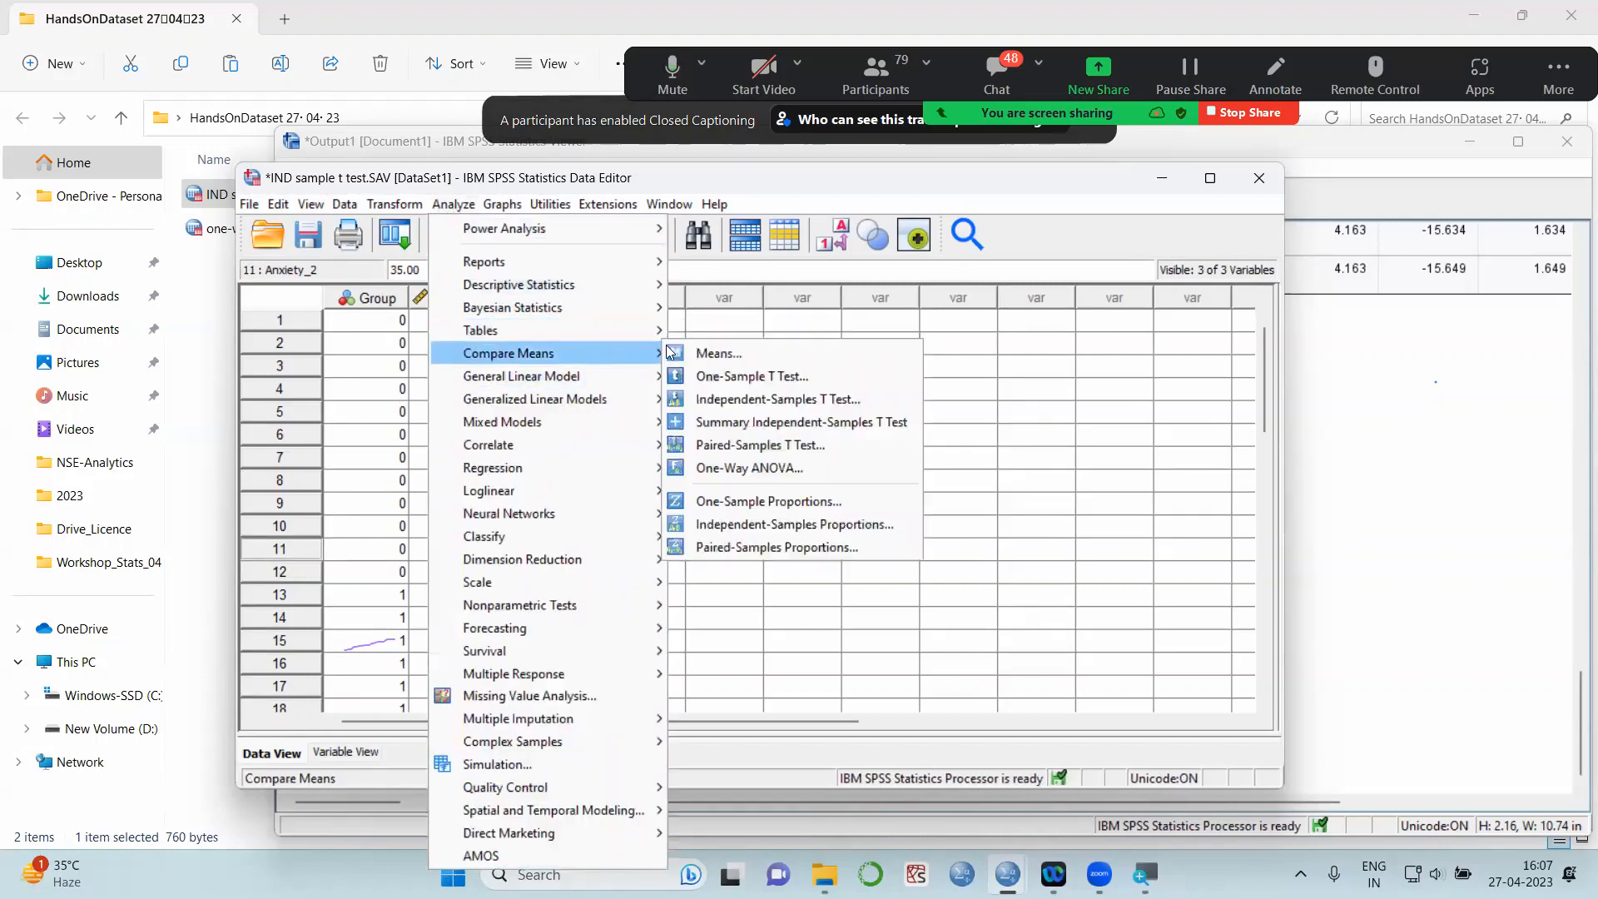
click(725, 450)
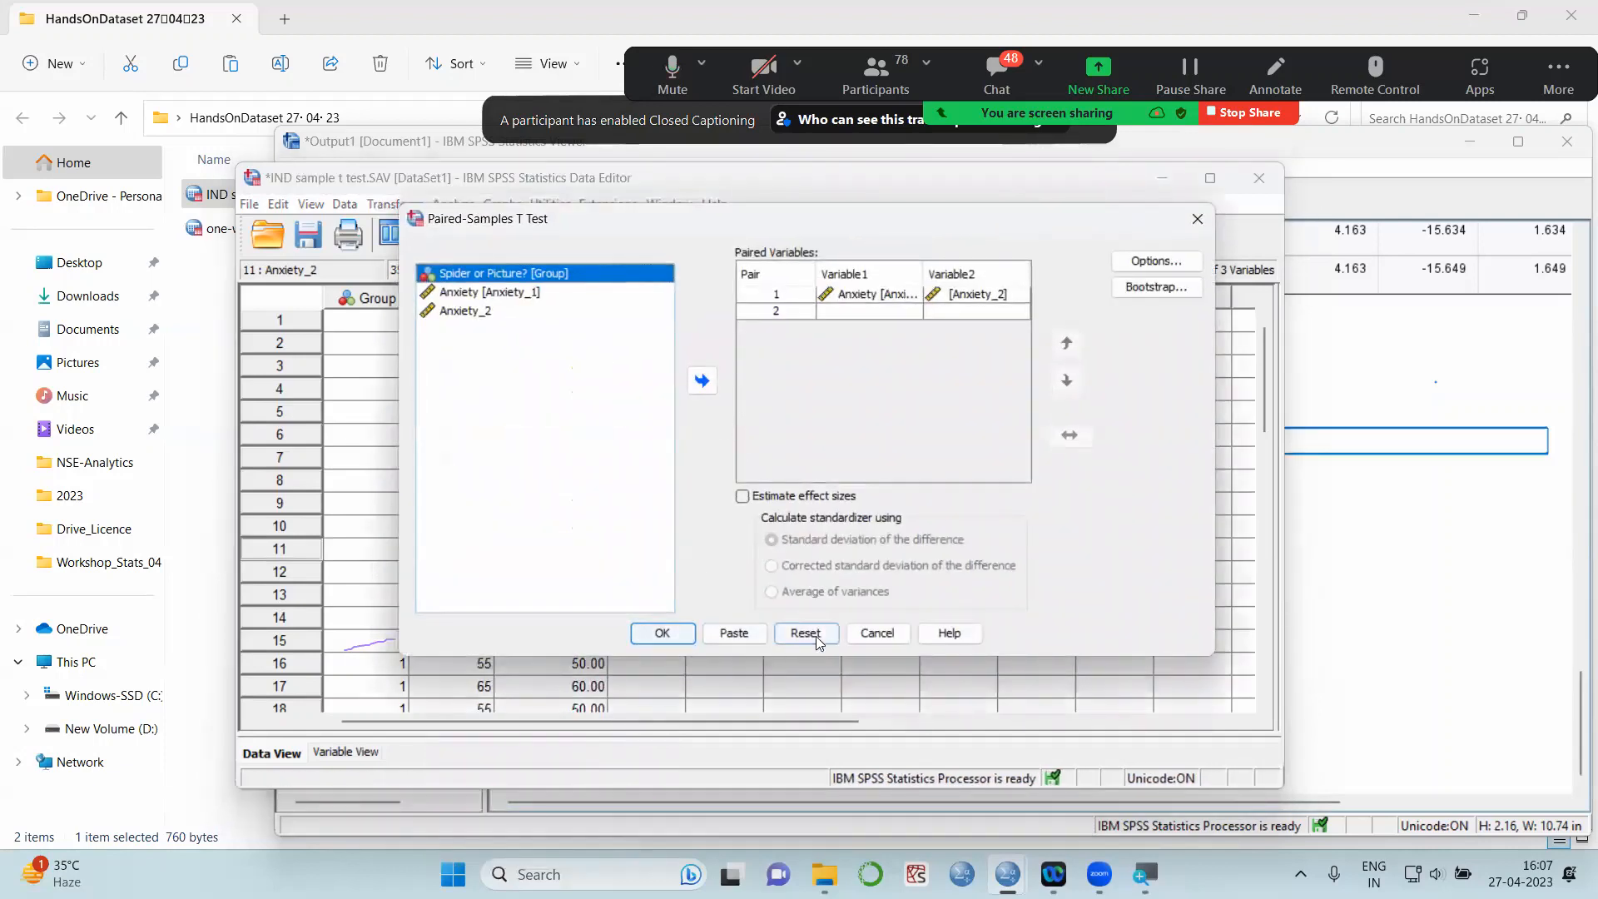
click(806, 632)
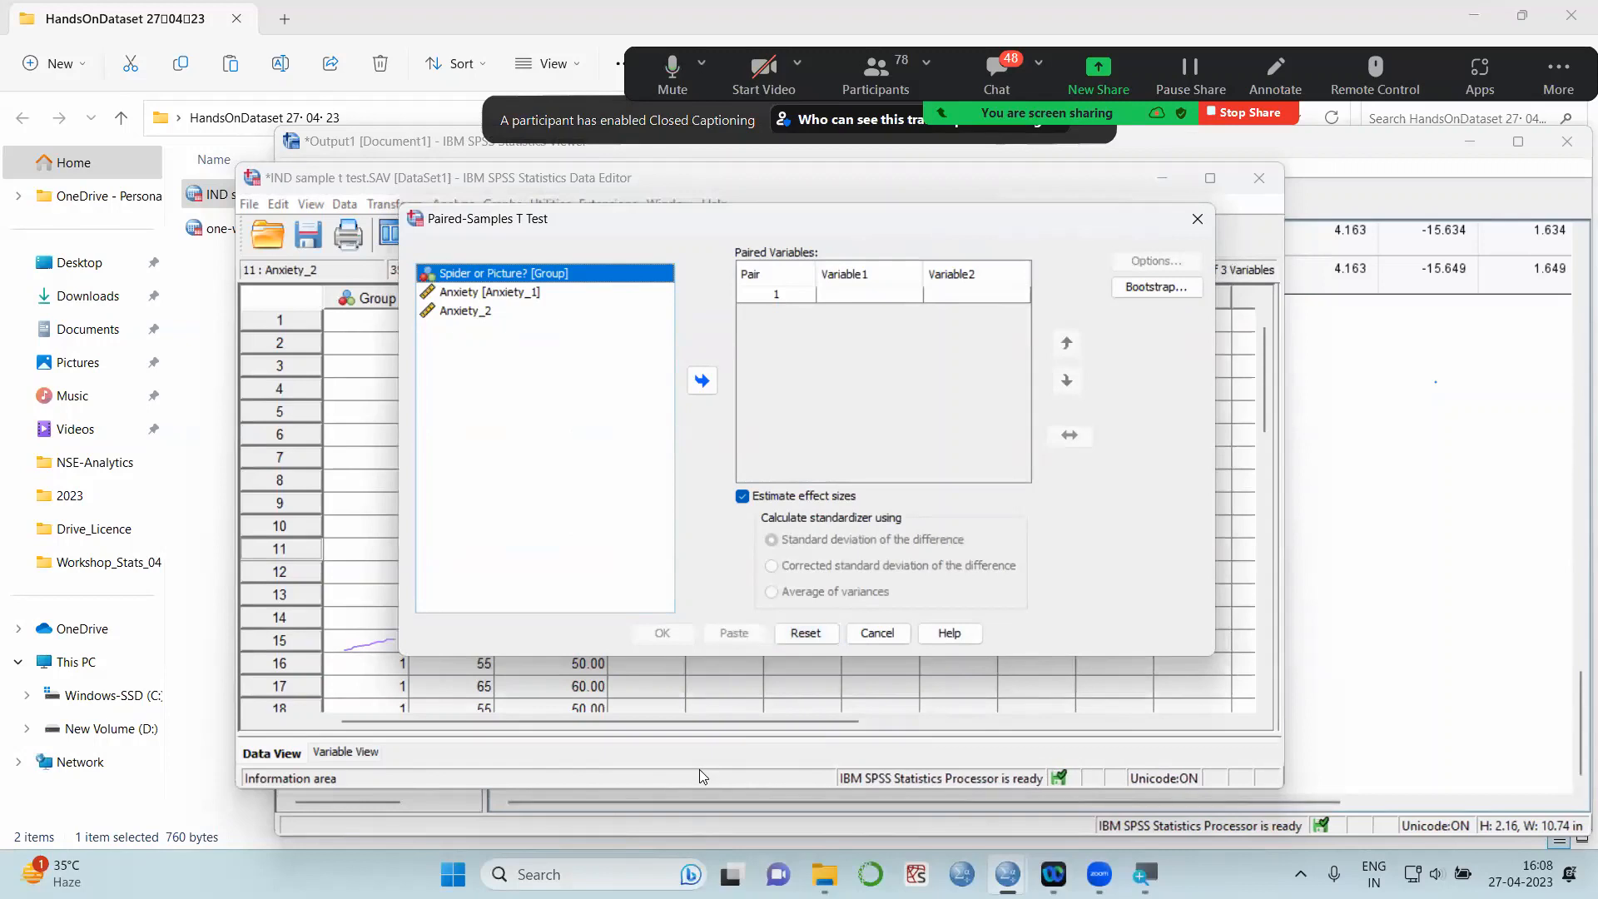
Pair Anxiety_1 with Anxiety_2, turn off effect size estimation and run the paired-samples t test on the edited data
click(463, 295)
click(704, 381)
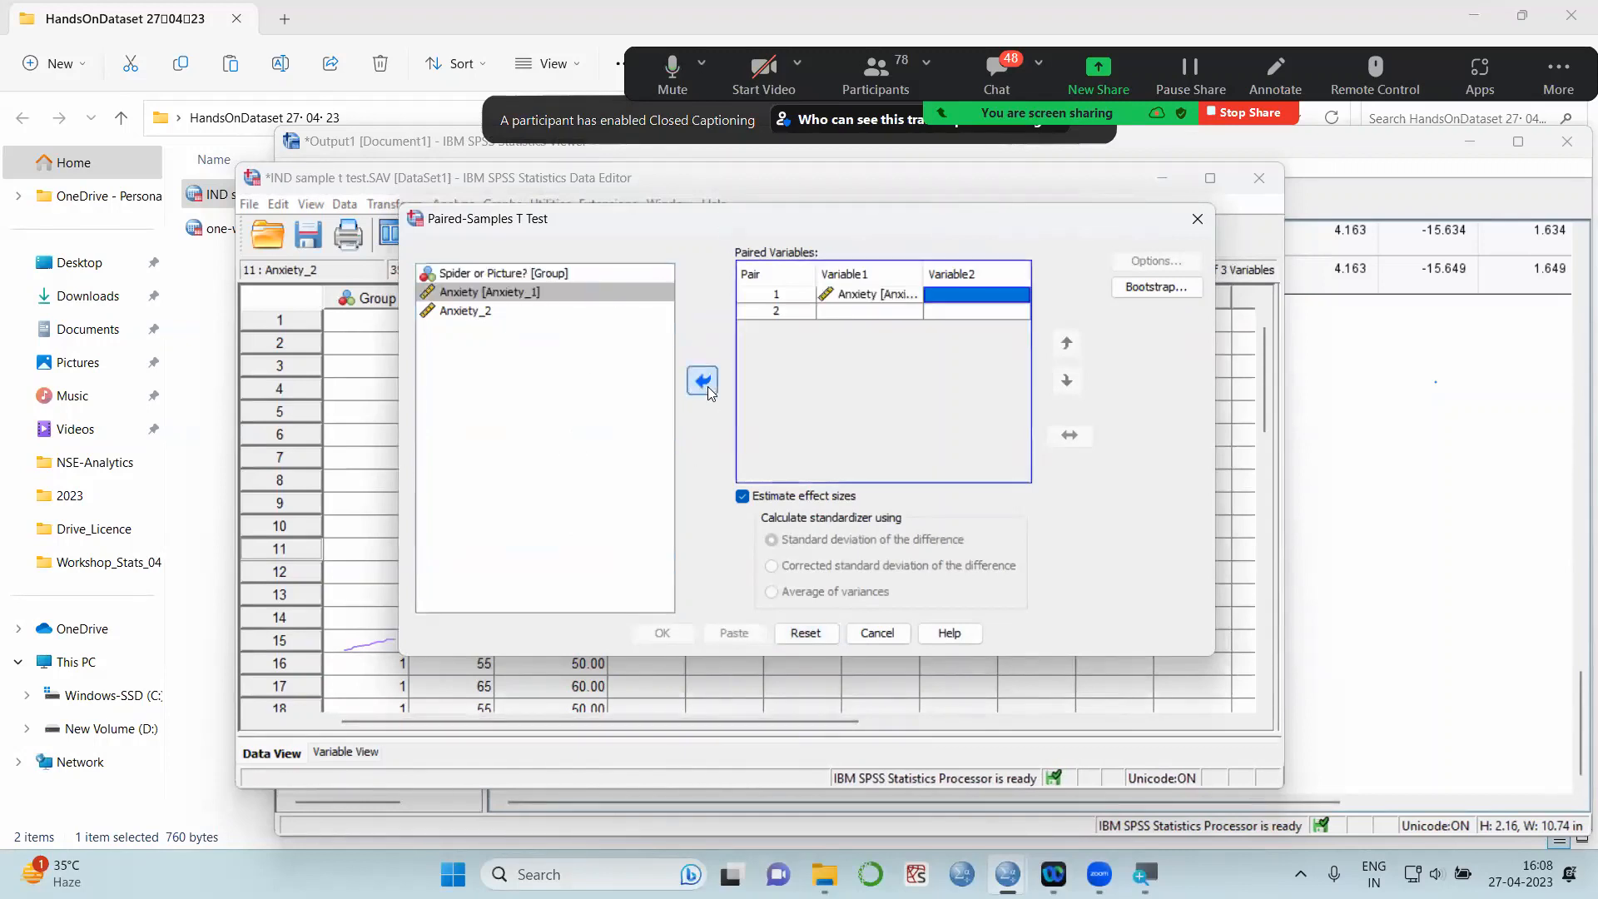
click(496, 312)
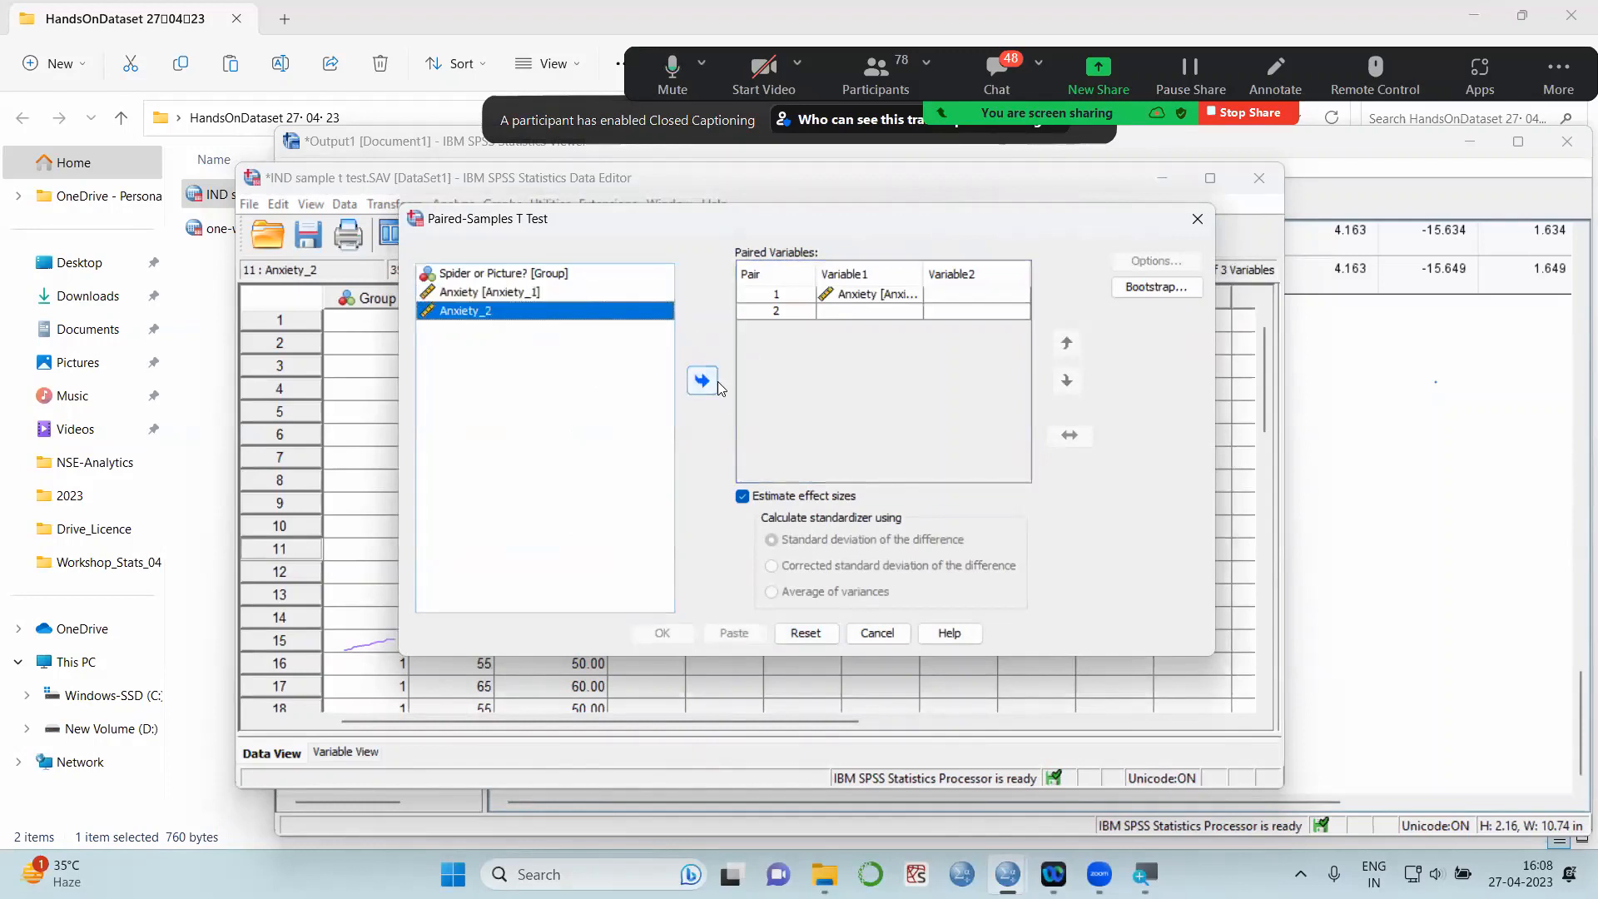
click(704, 382)
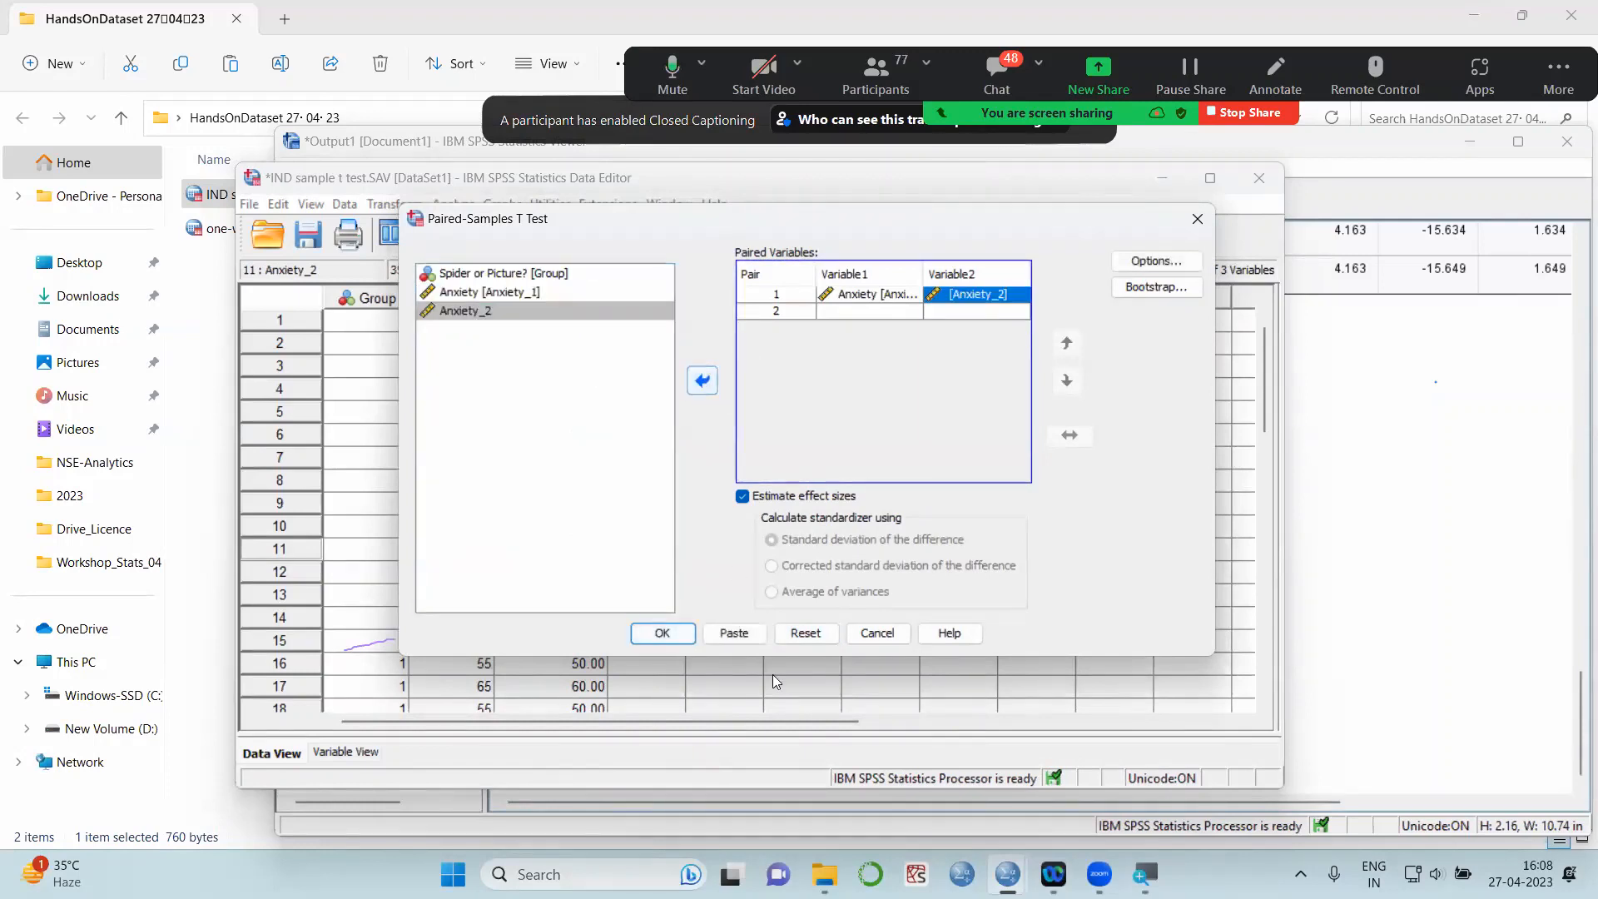
click(742, 496)
click(662, 634)
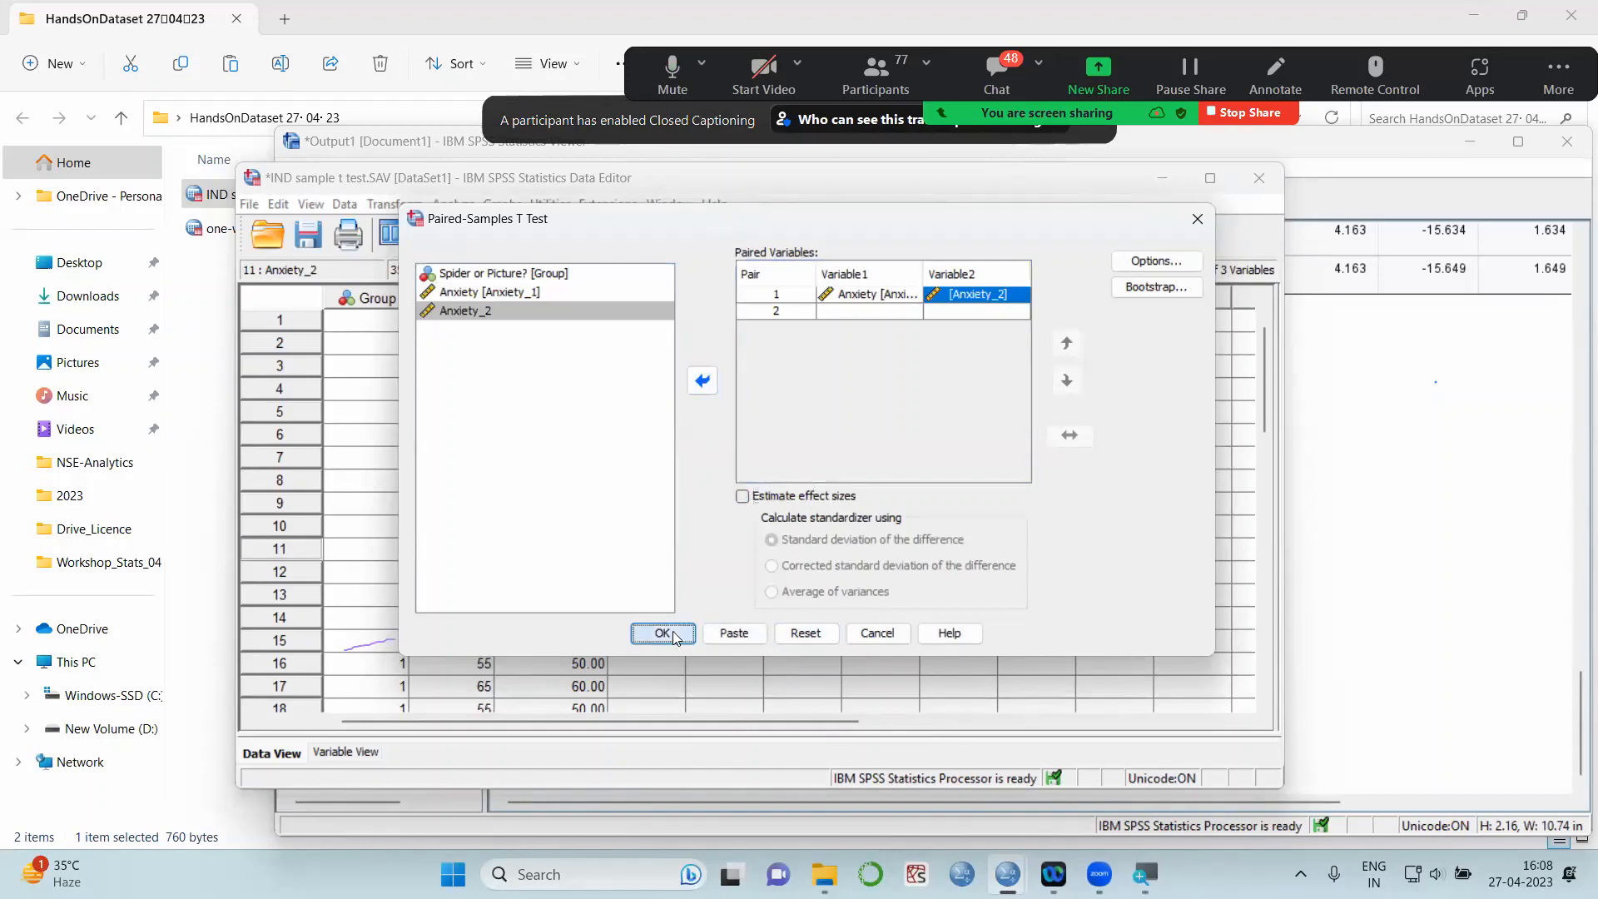
Examine the Paired Samples Statistics, Correlations and Test tables, including the two-tailed significance
scroll(1327, 568, down, 1)
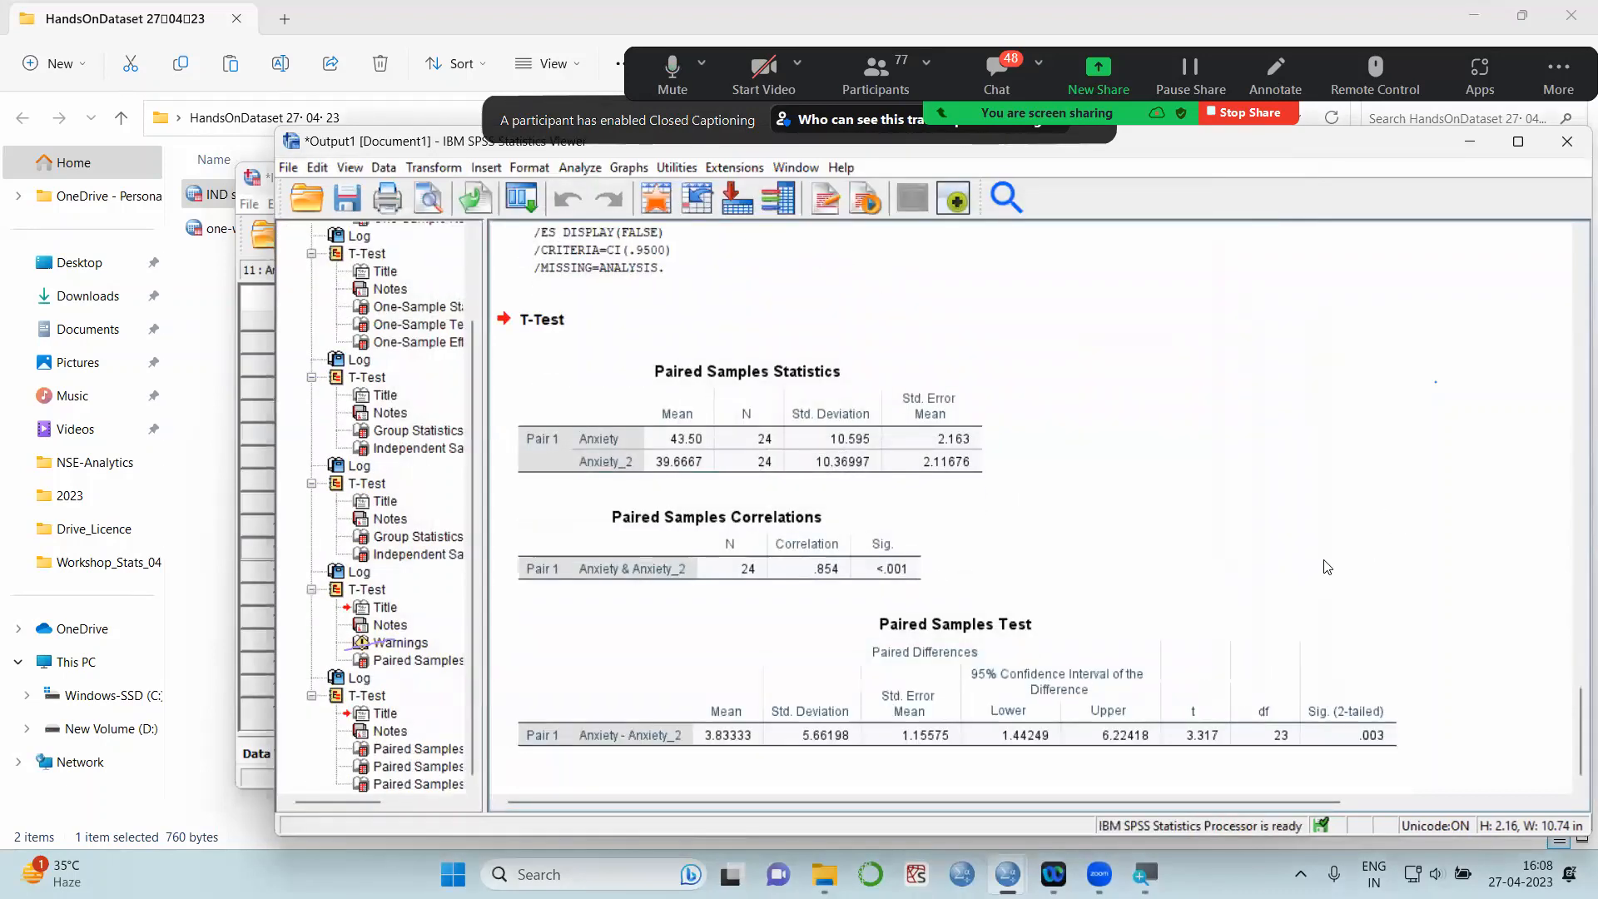
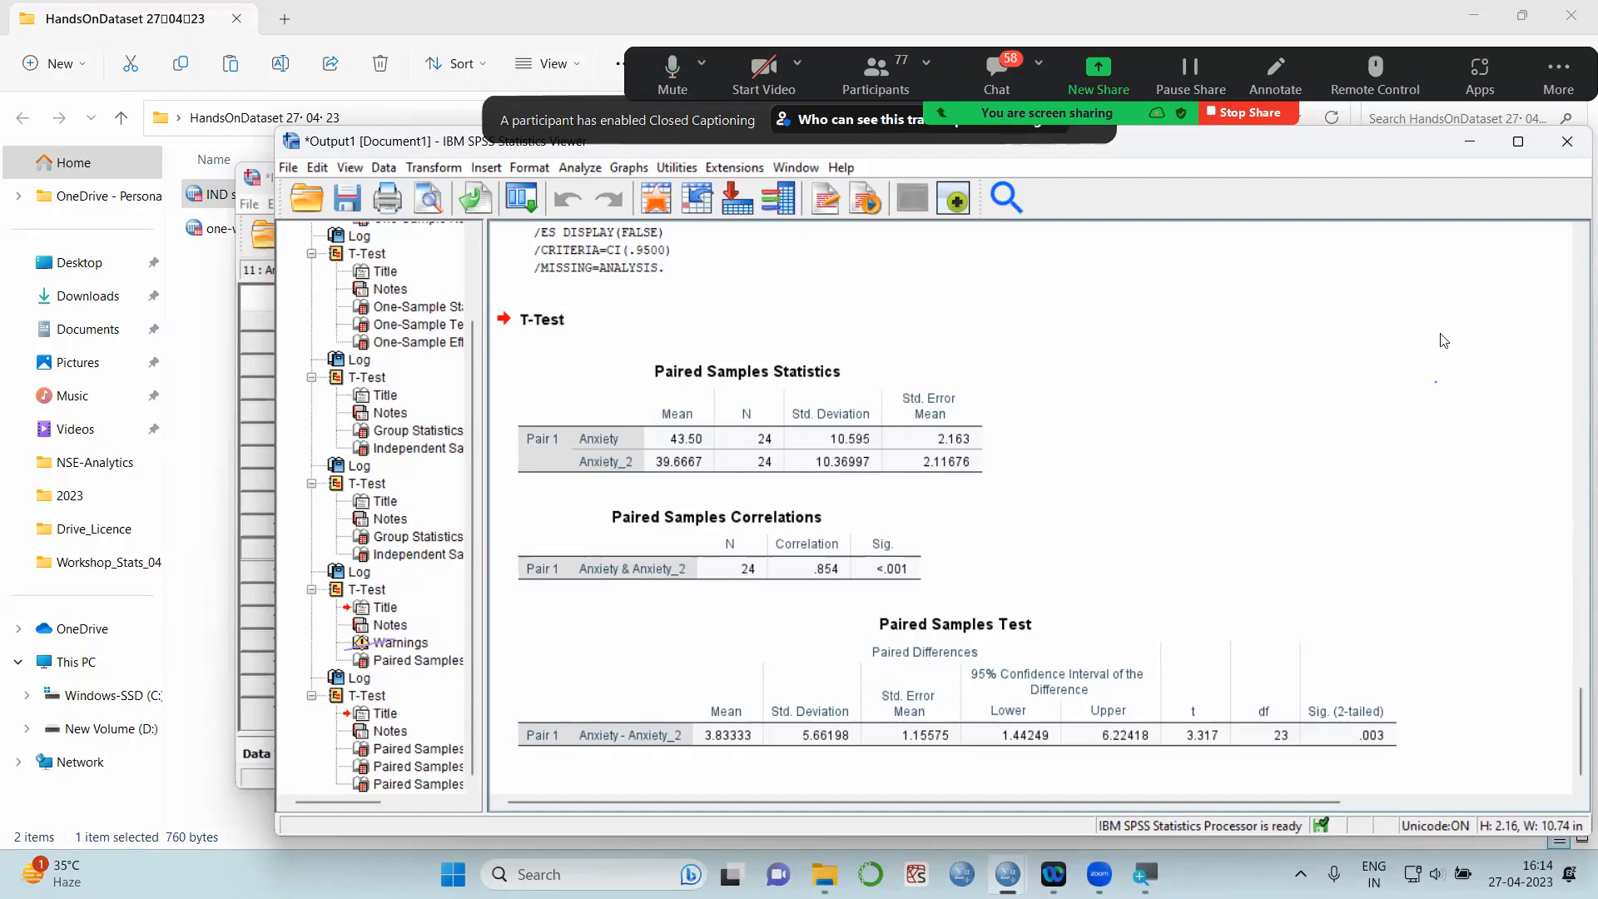
click(917, 445)
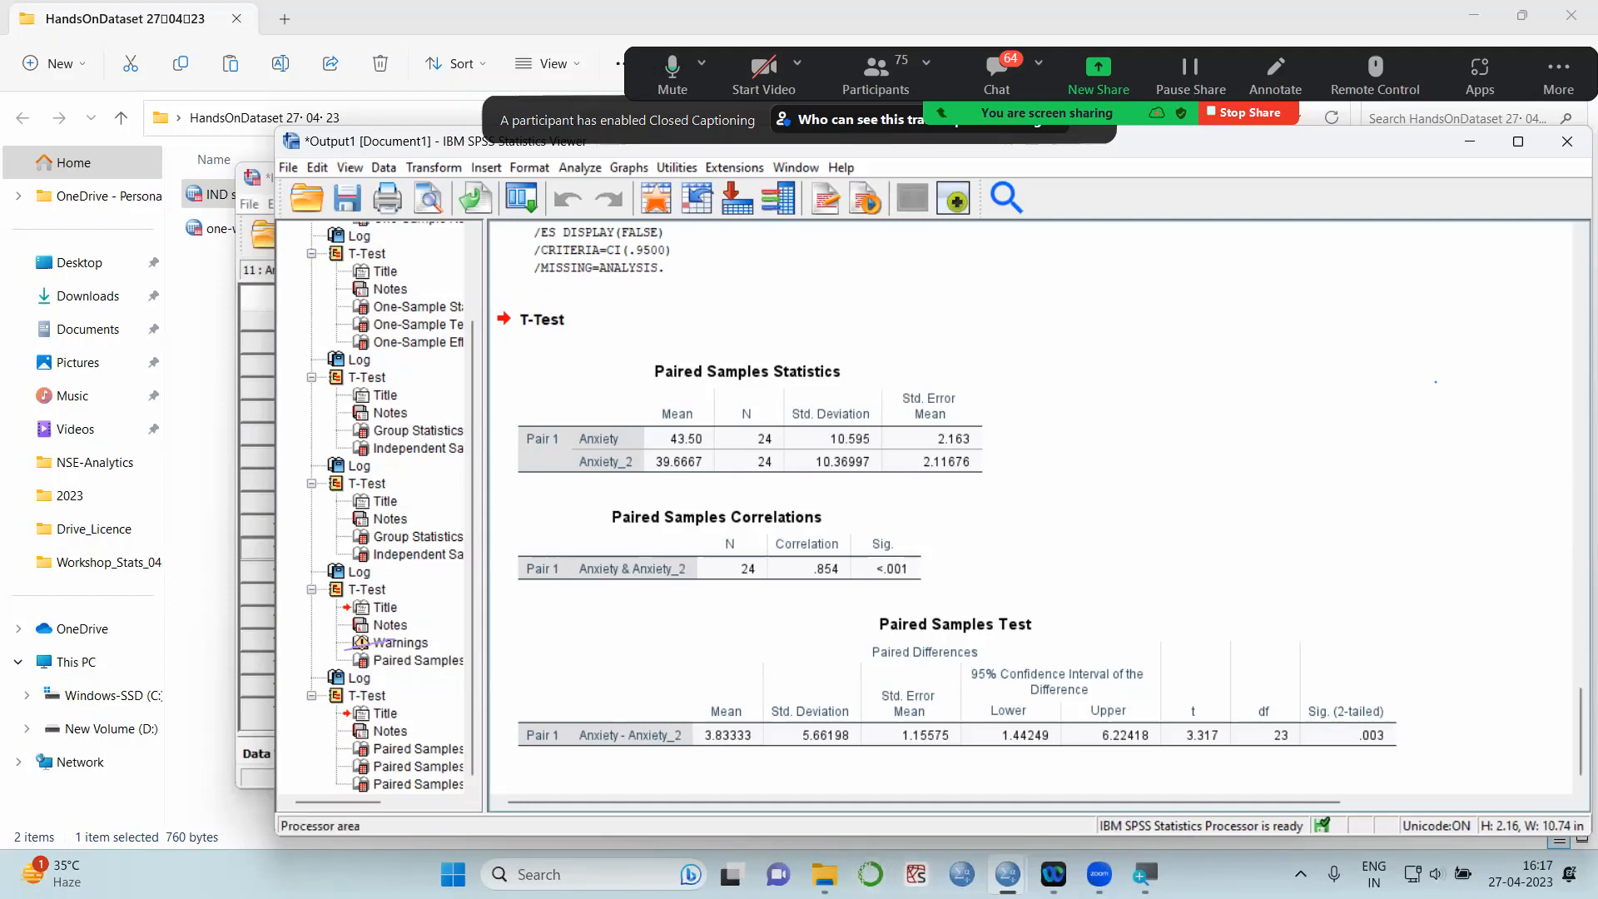
mouse_move(1100, 874)
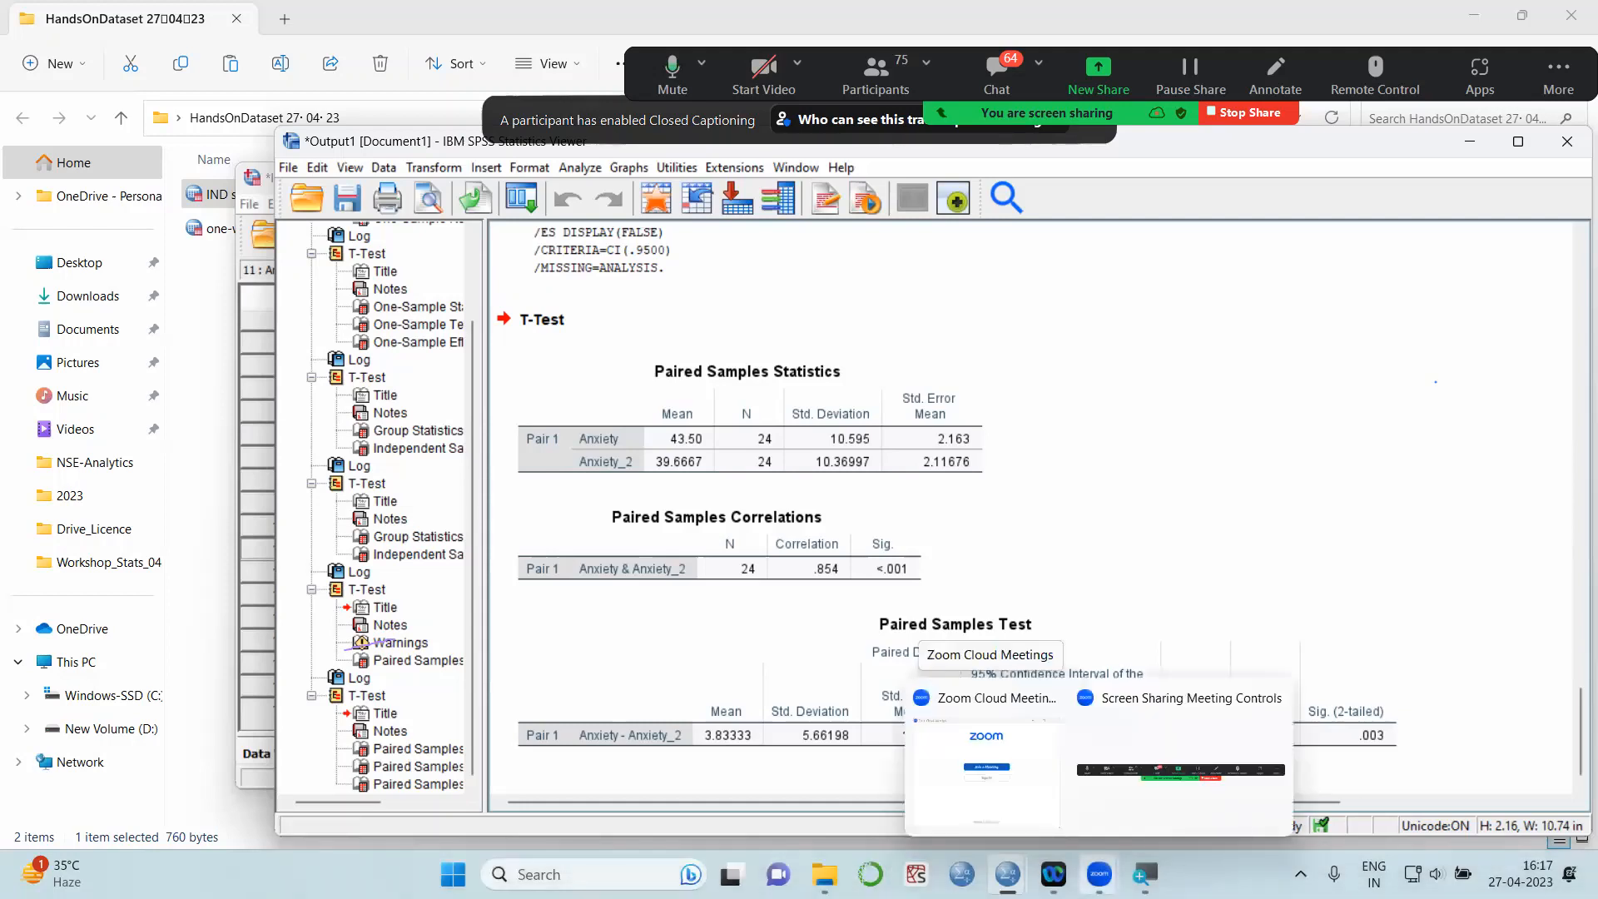
click(1368, 739)
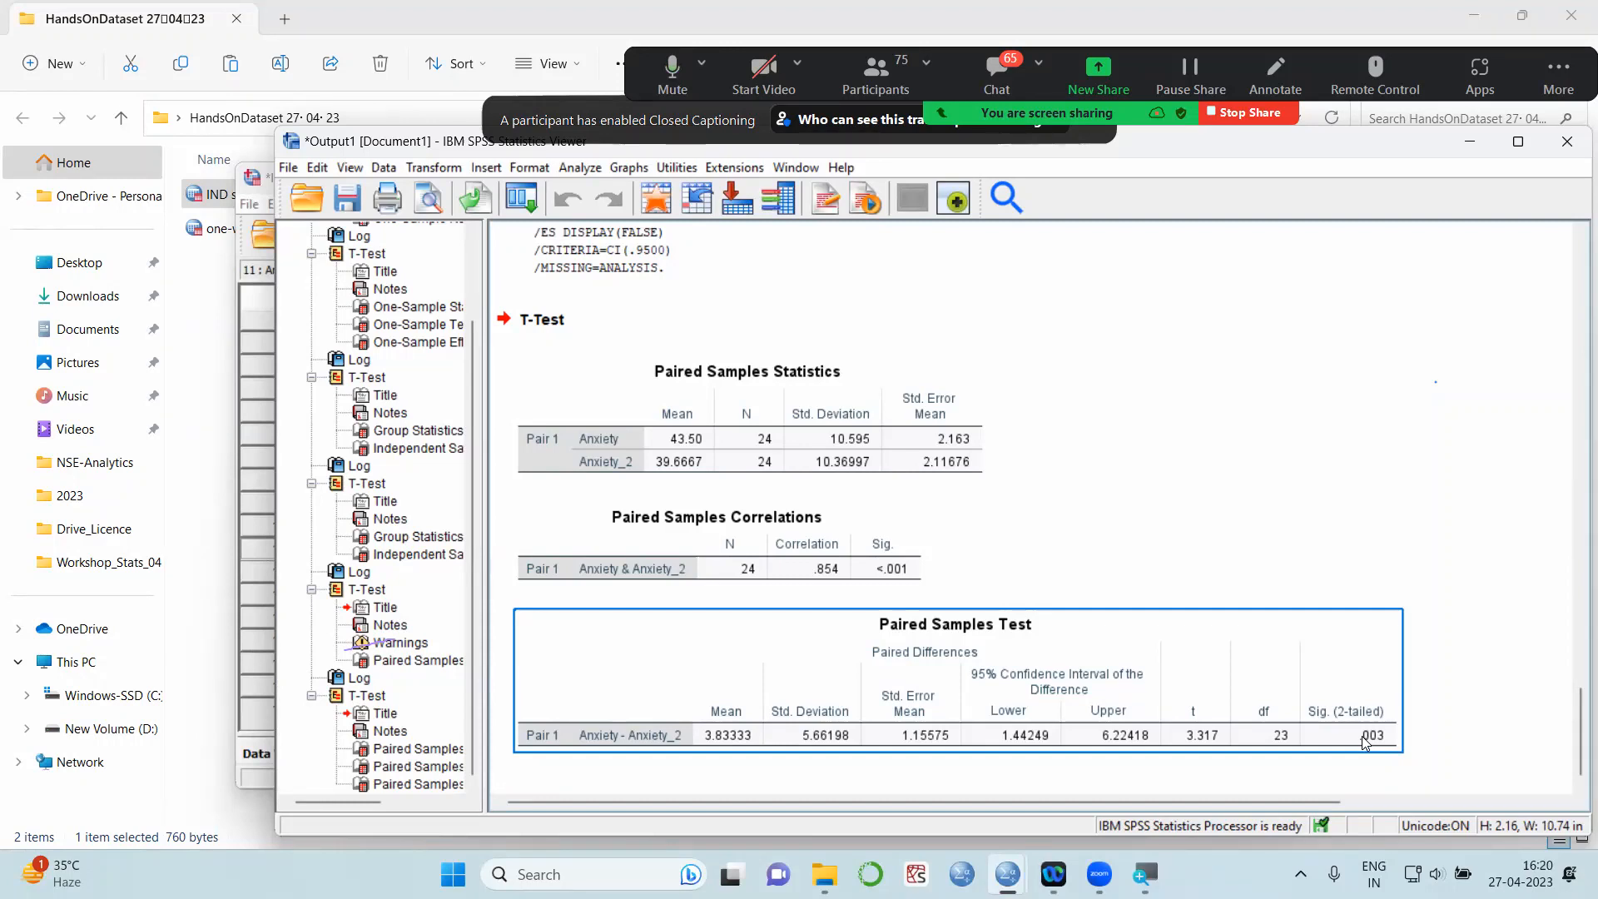
click(1228, 619)
click(1202, 499)
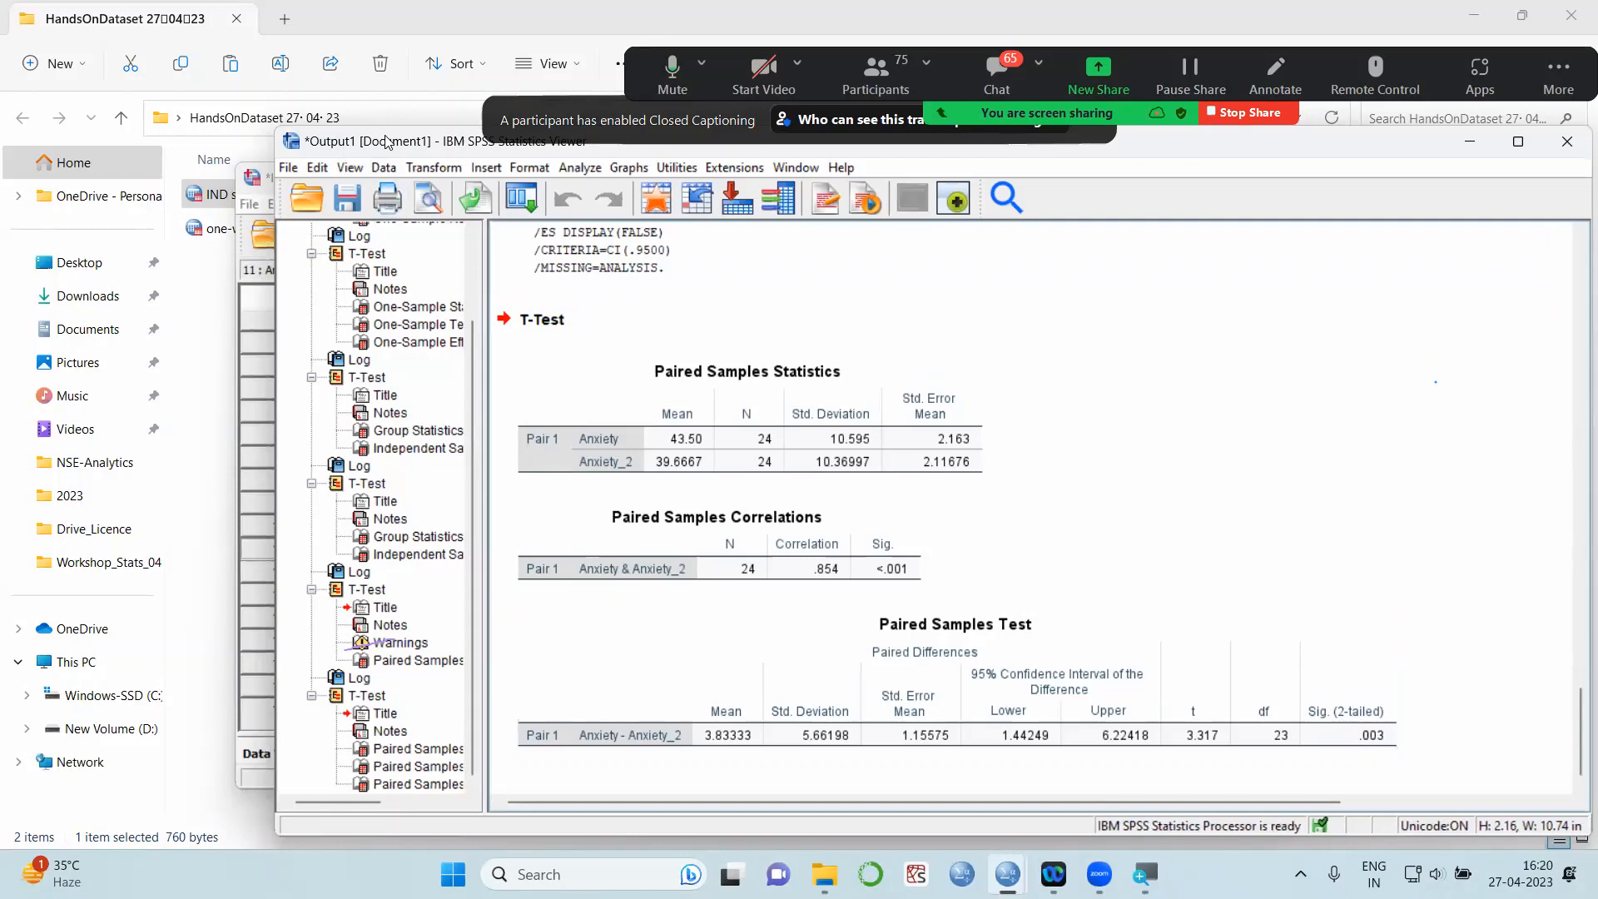
Put away the output viewer and reposition the dataset window in view
drag(385, 138, 244, 209)
click(1418, 222)
click(789, 592)
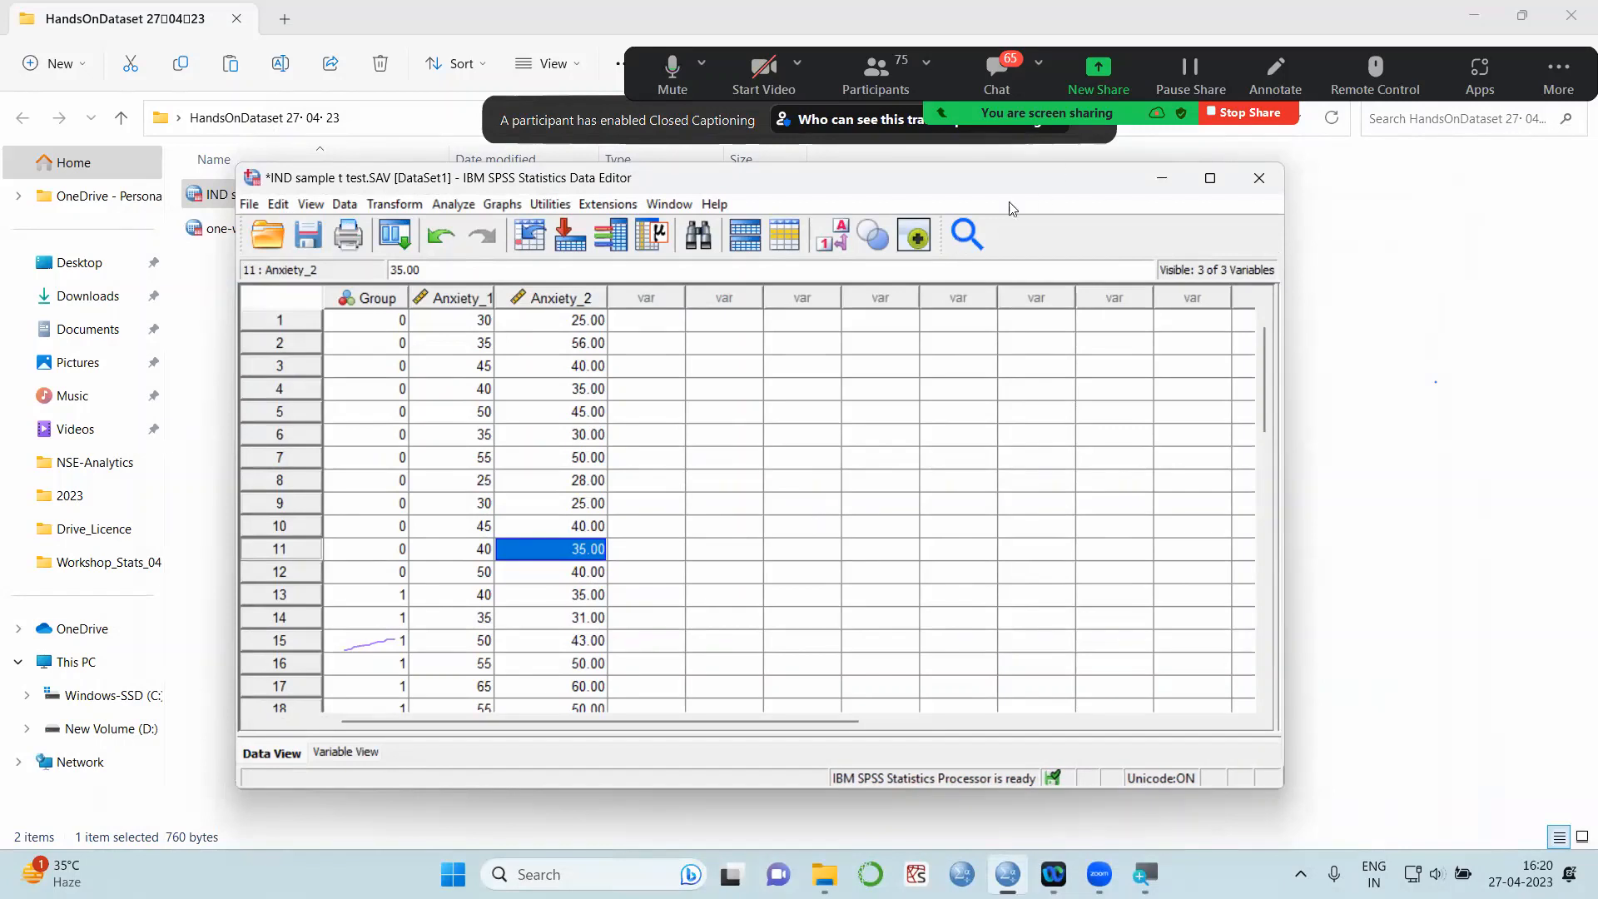
drag(1025, 189, 1026, 201)
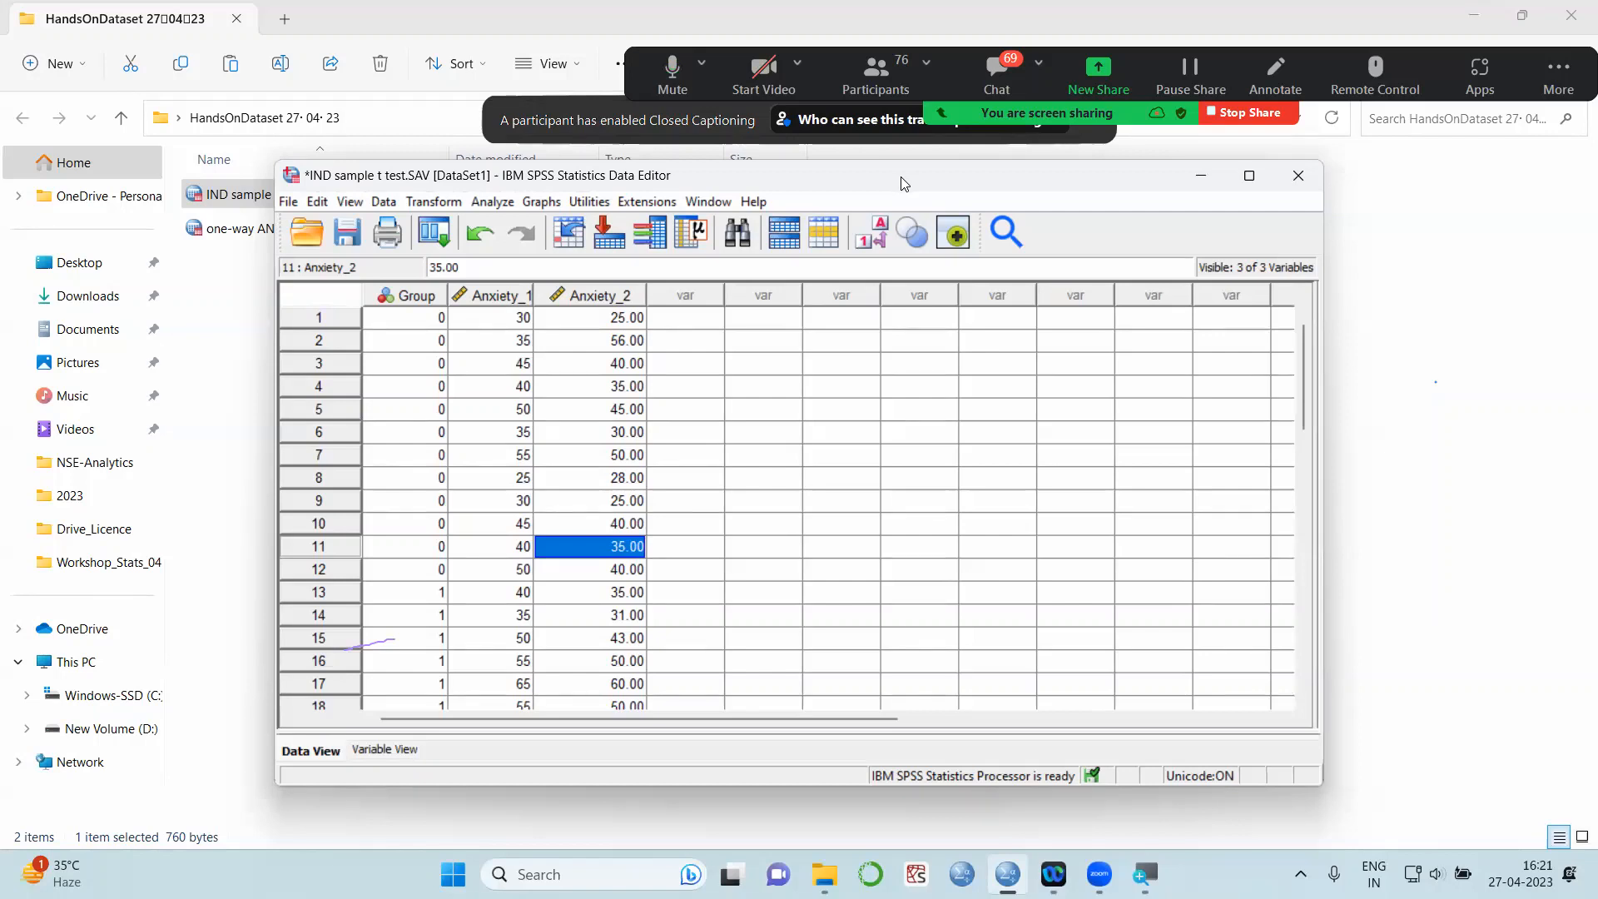
drag(903, 183, 824, 191)
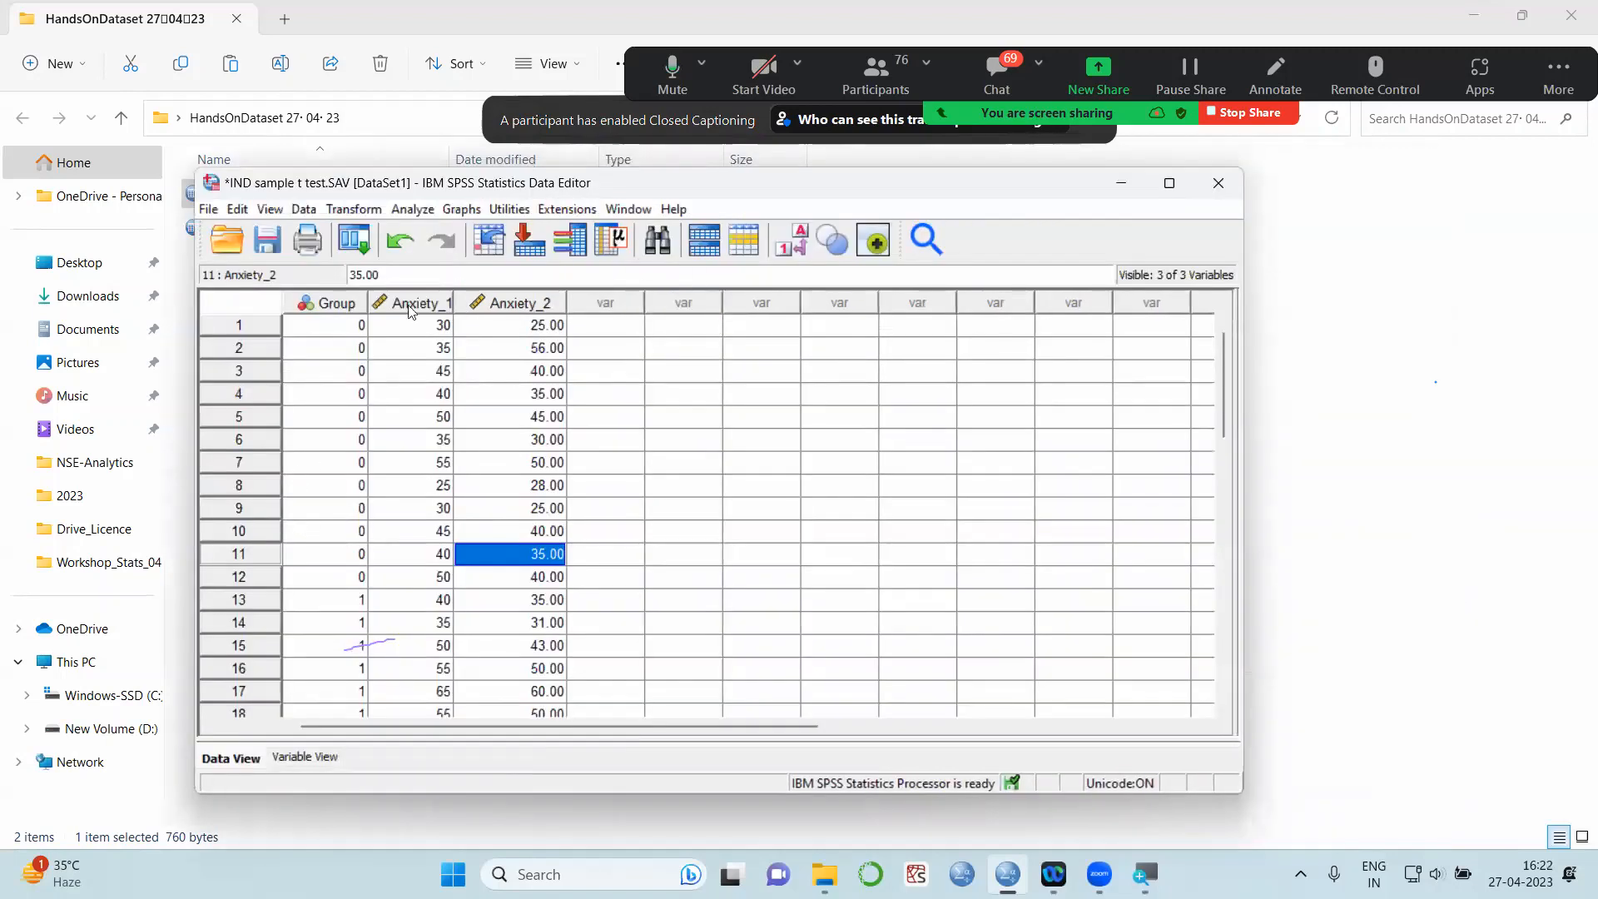
click(410, 210)
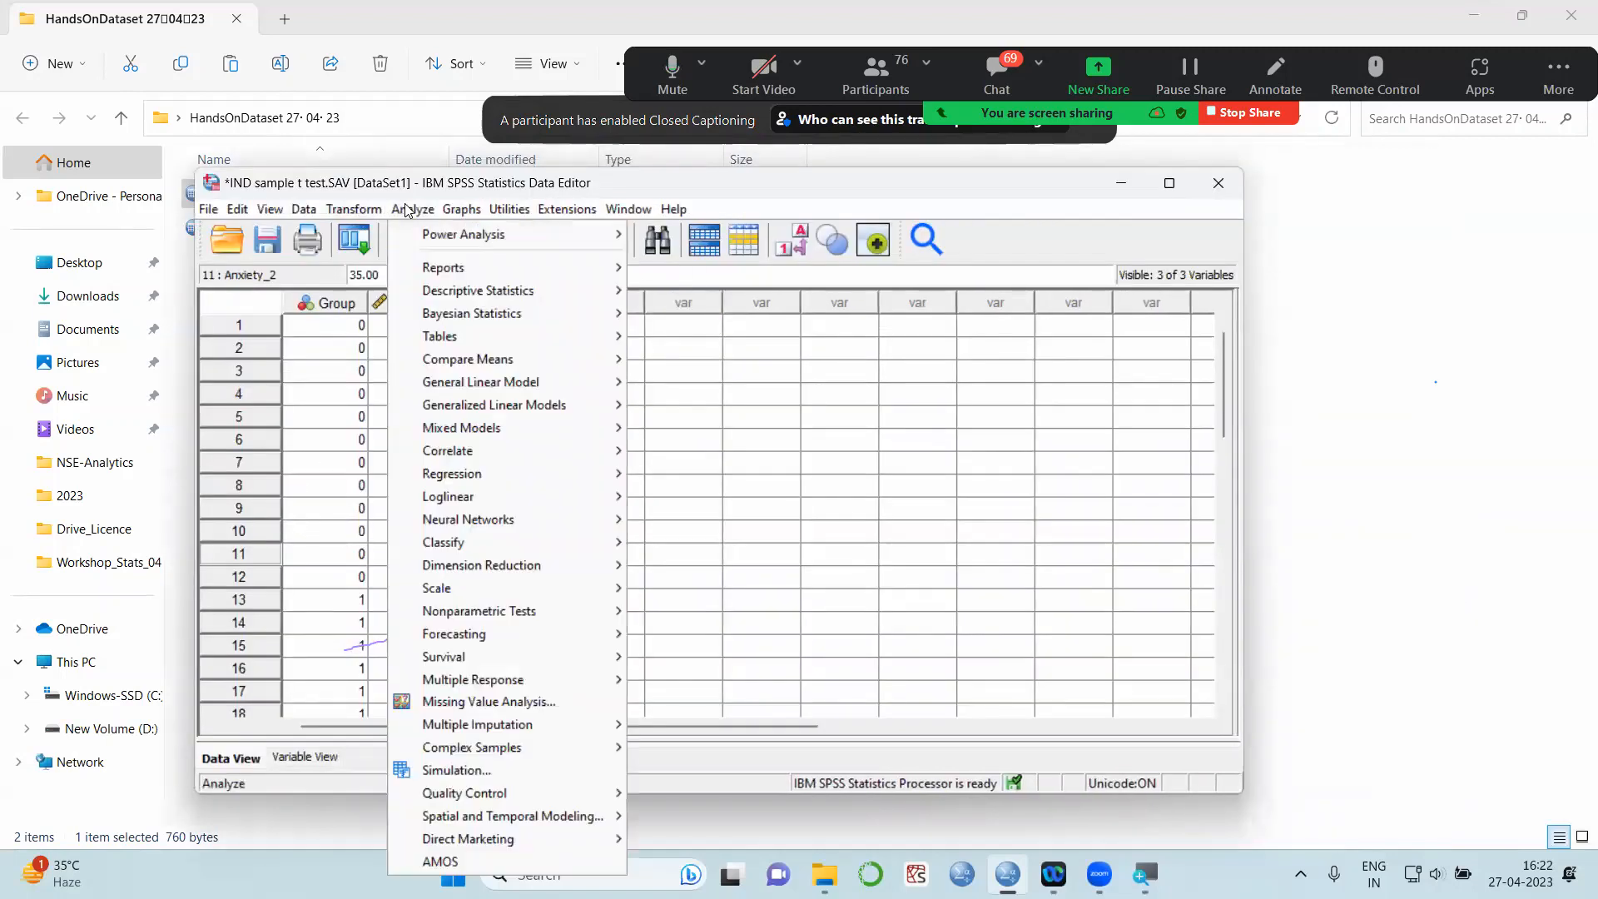
click(1110, 348)
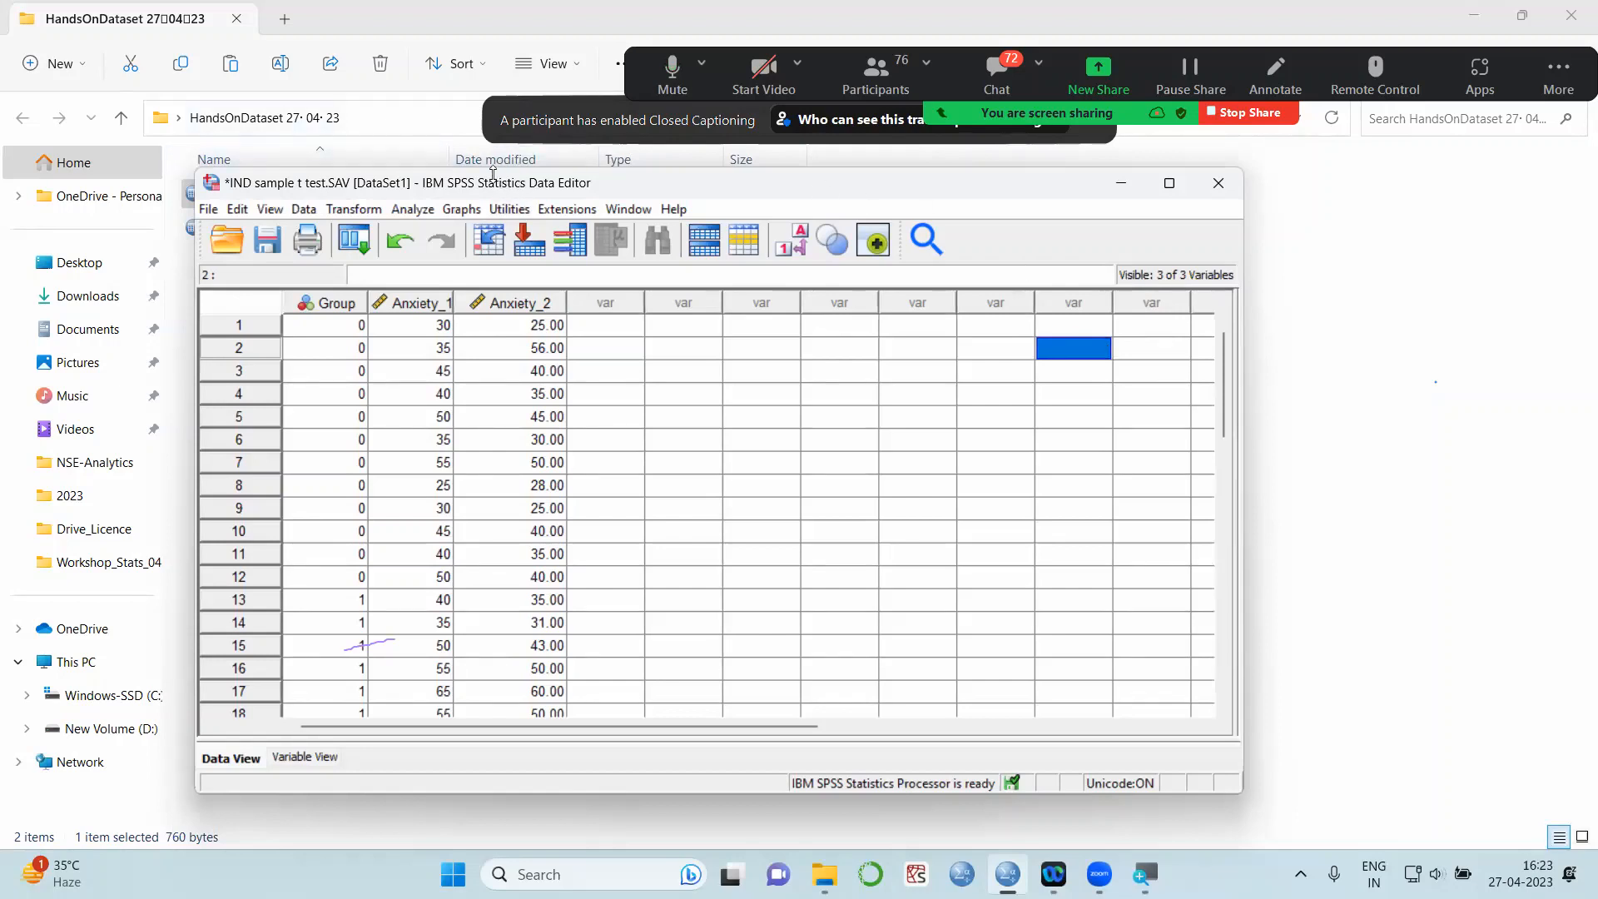
Run a one-sample Kolmogorov-Smirnov test for a normal distribution on Anxiety_2 alone, after resetting the test settings to the defaults
click(413, 209)
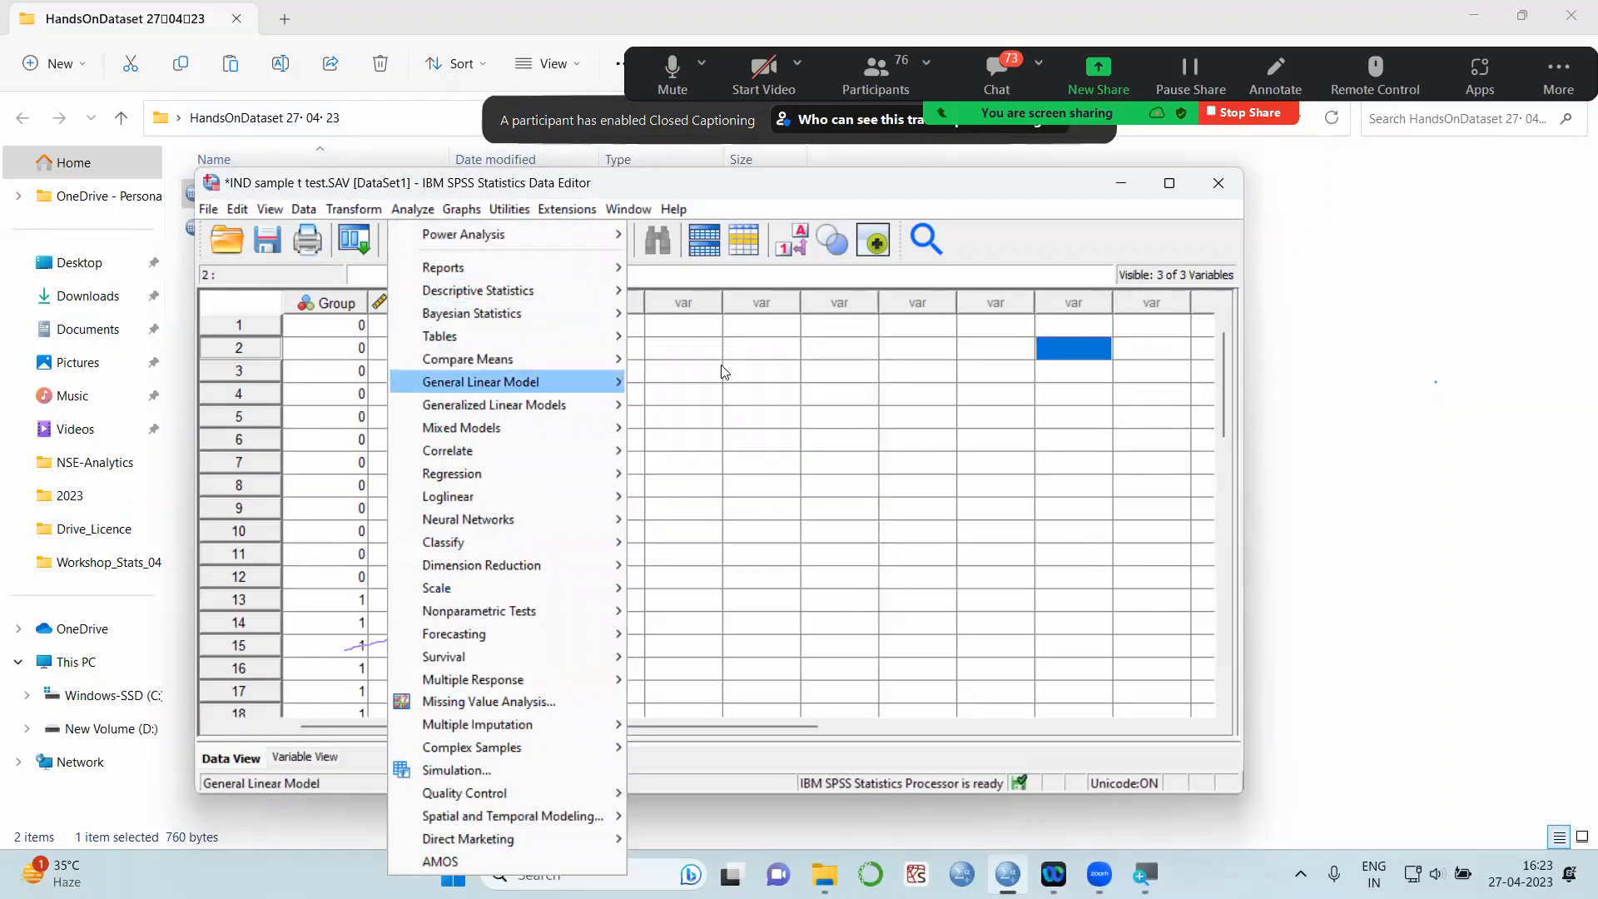
mouse_move(583, 359)
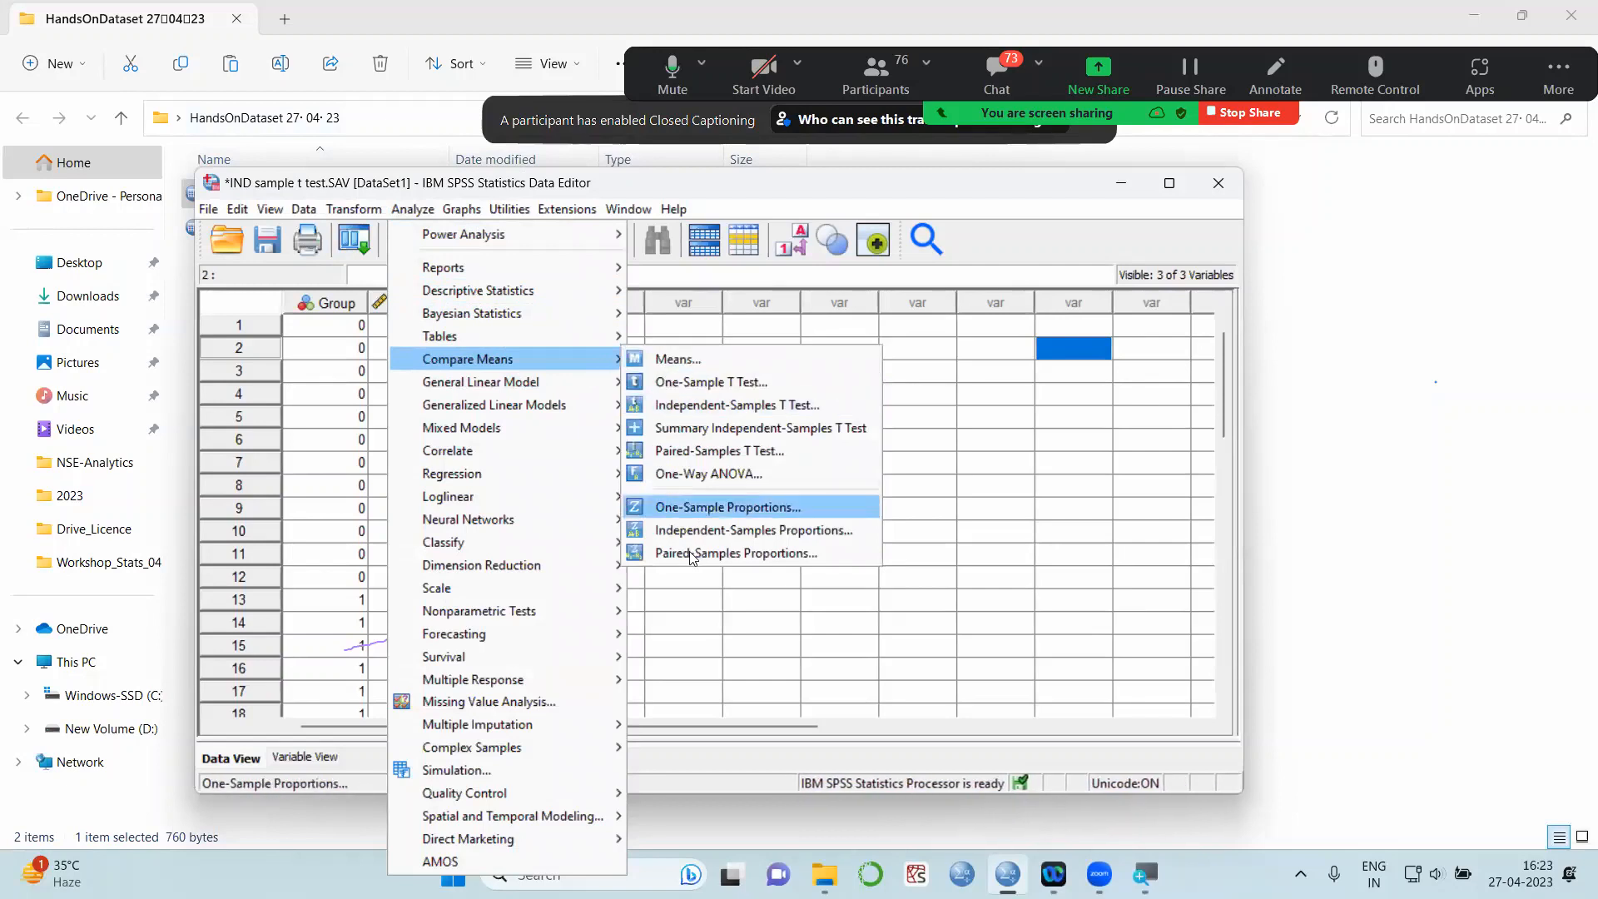
mouse_move(533, 612)
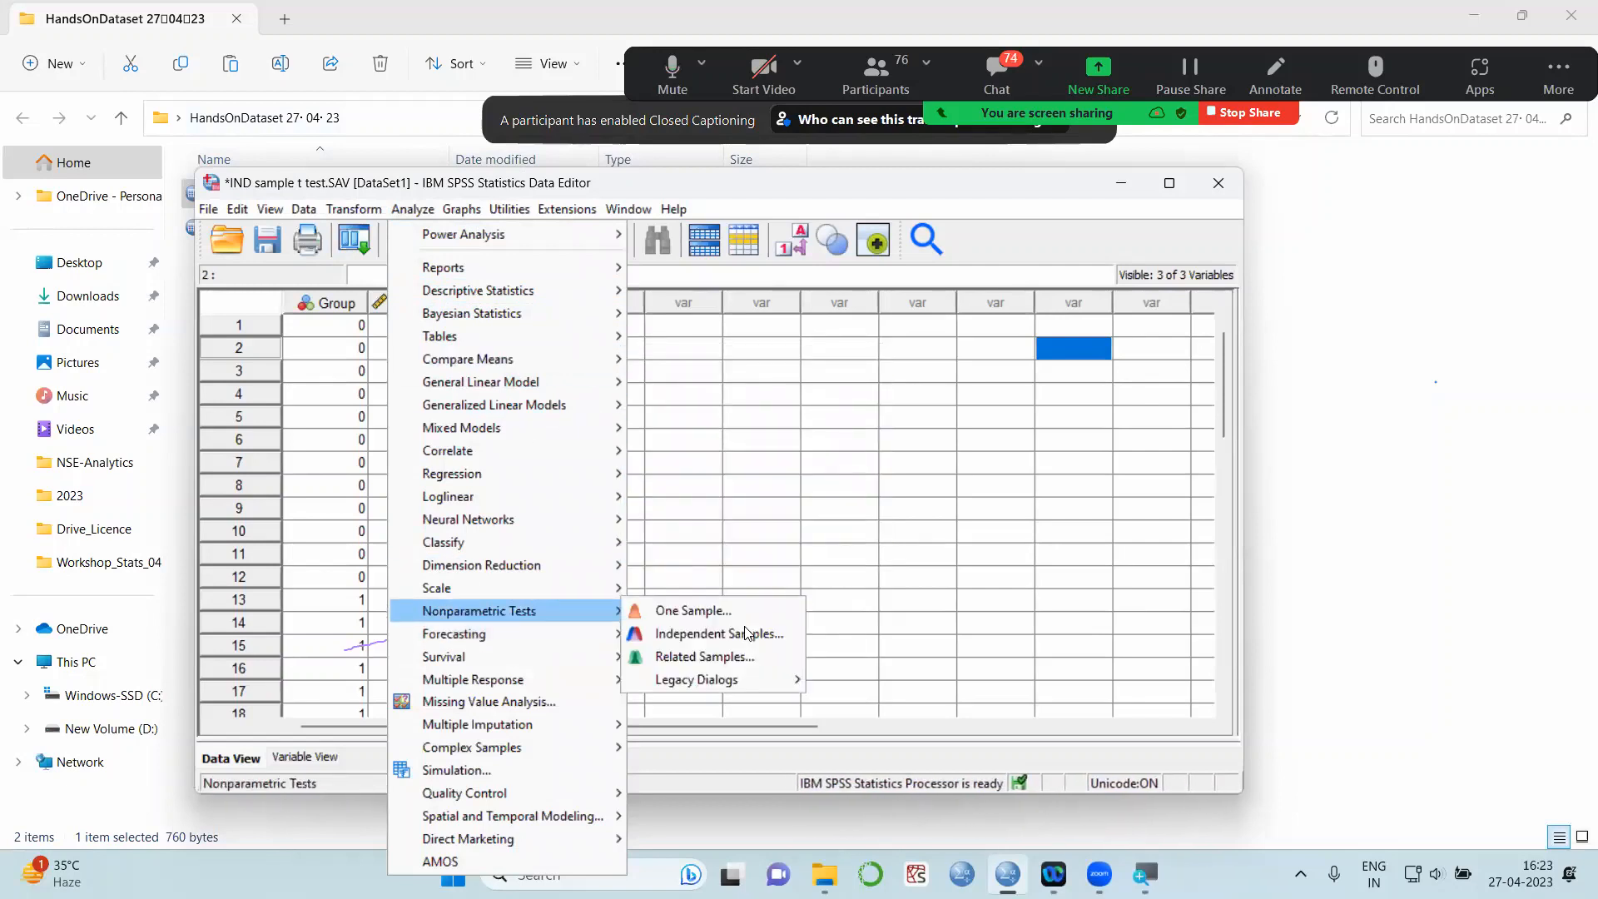
mouse_move(751, 682)
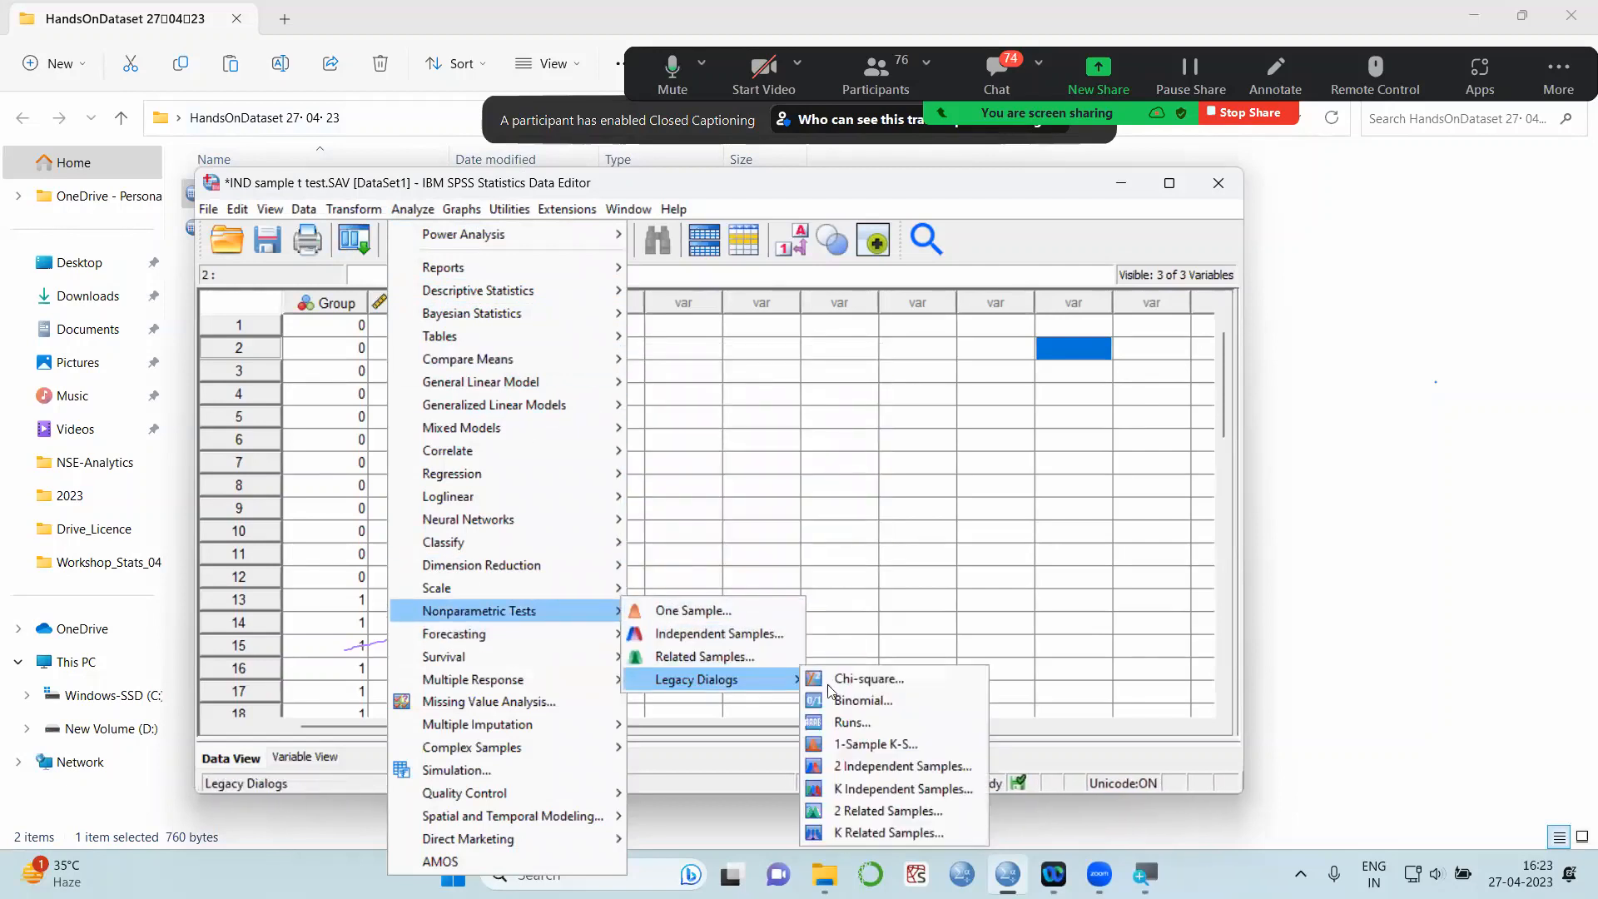
click(895, 745)
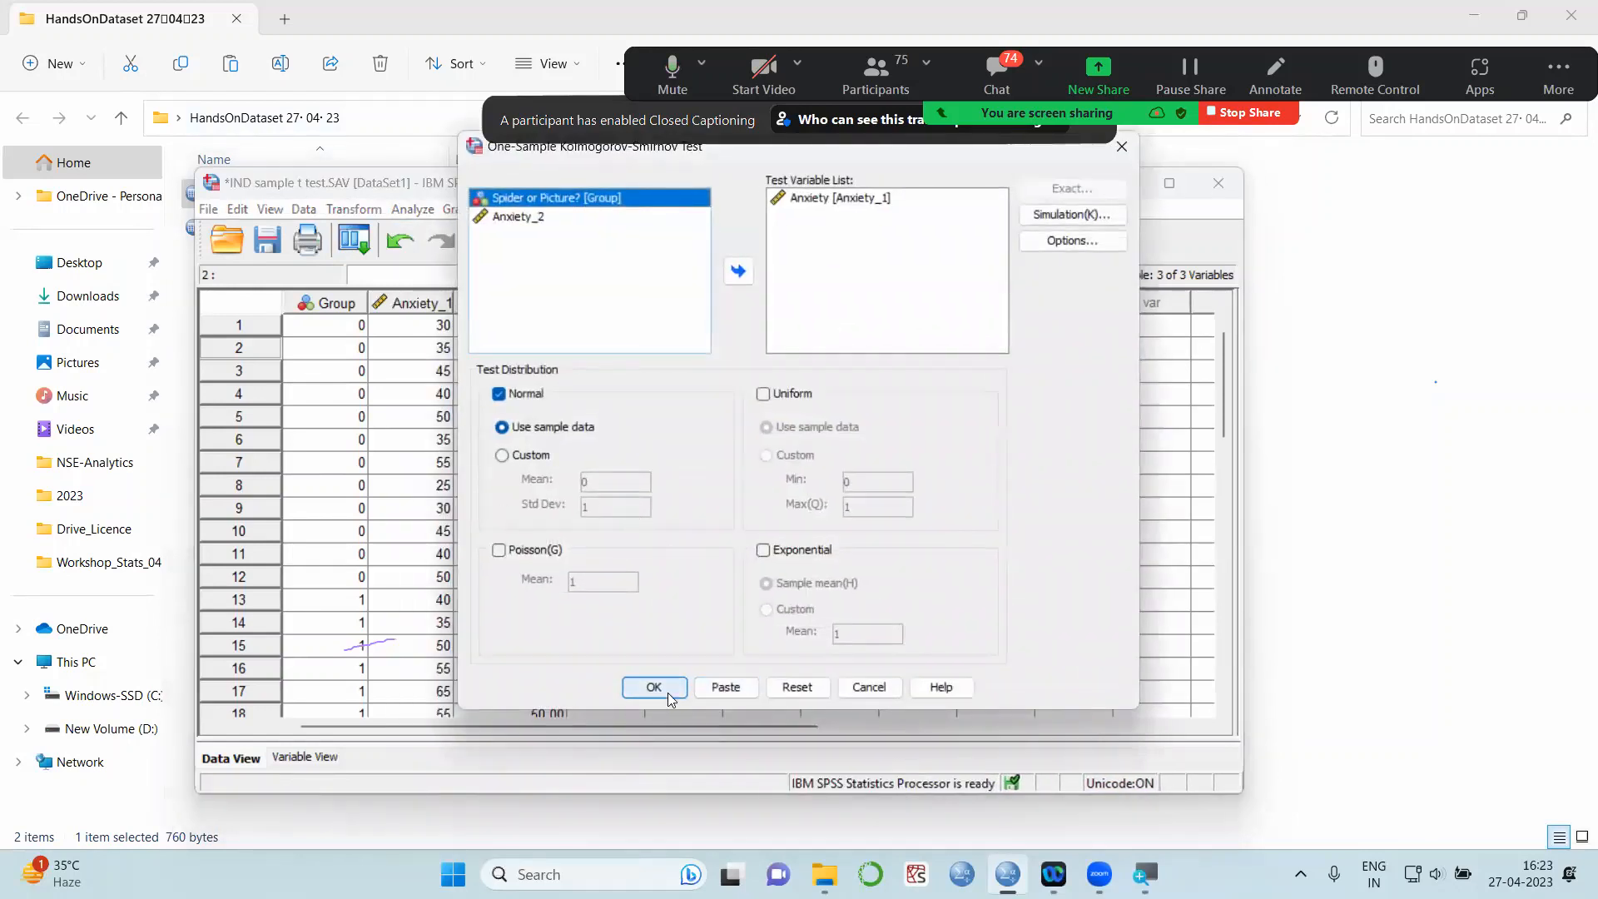
click(798, 686)
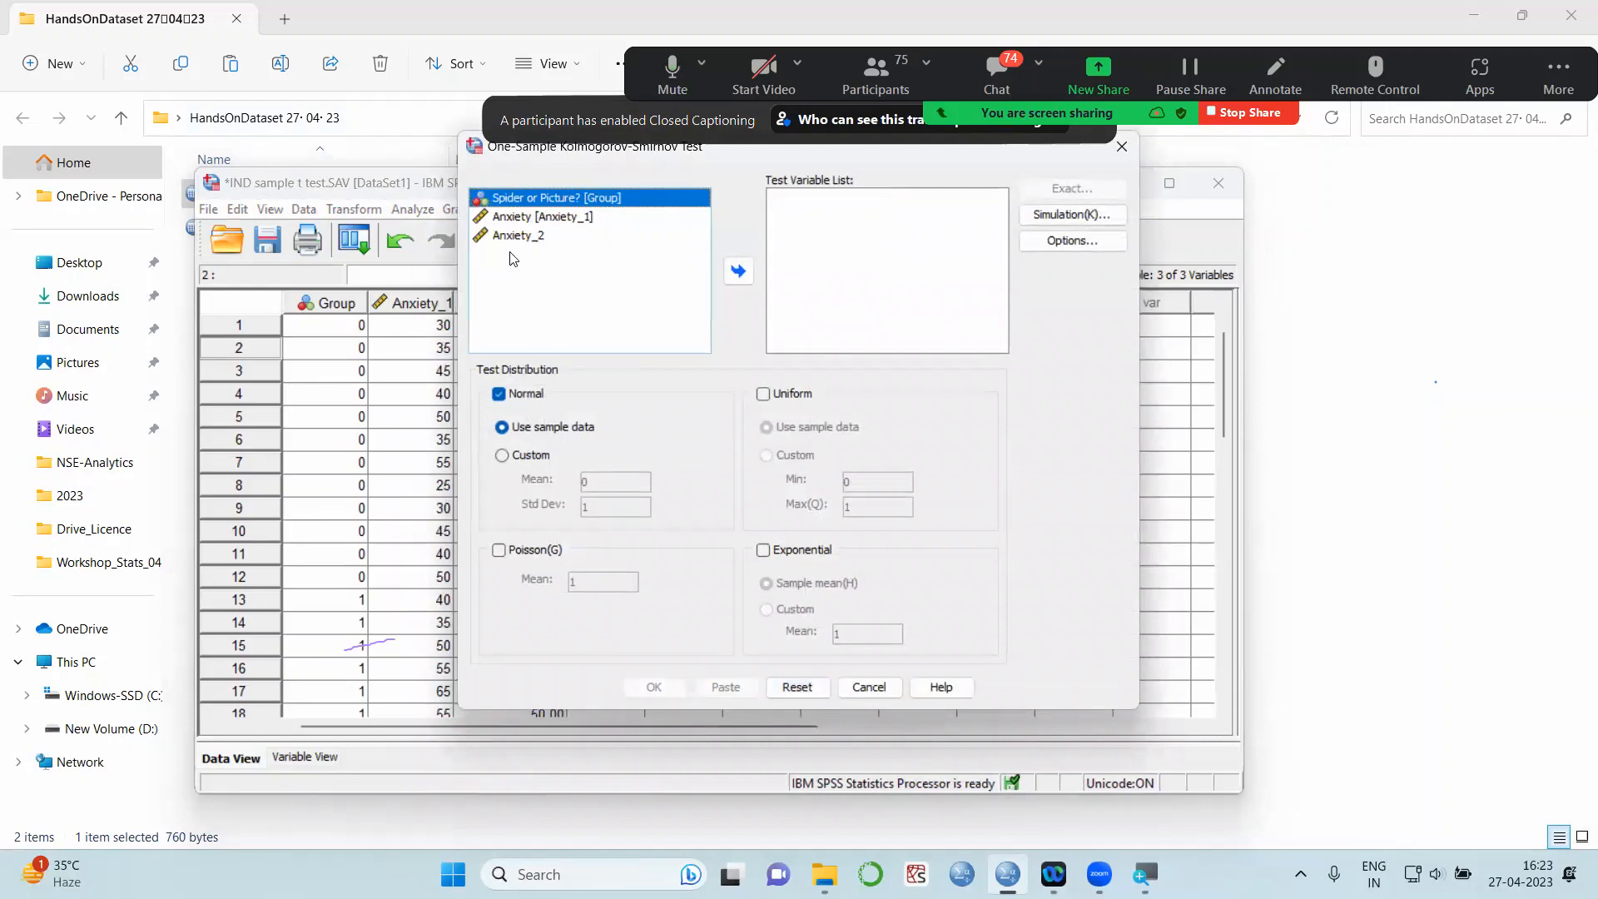
drag(519, 237, 821, 215)
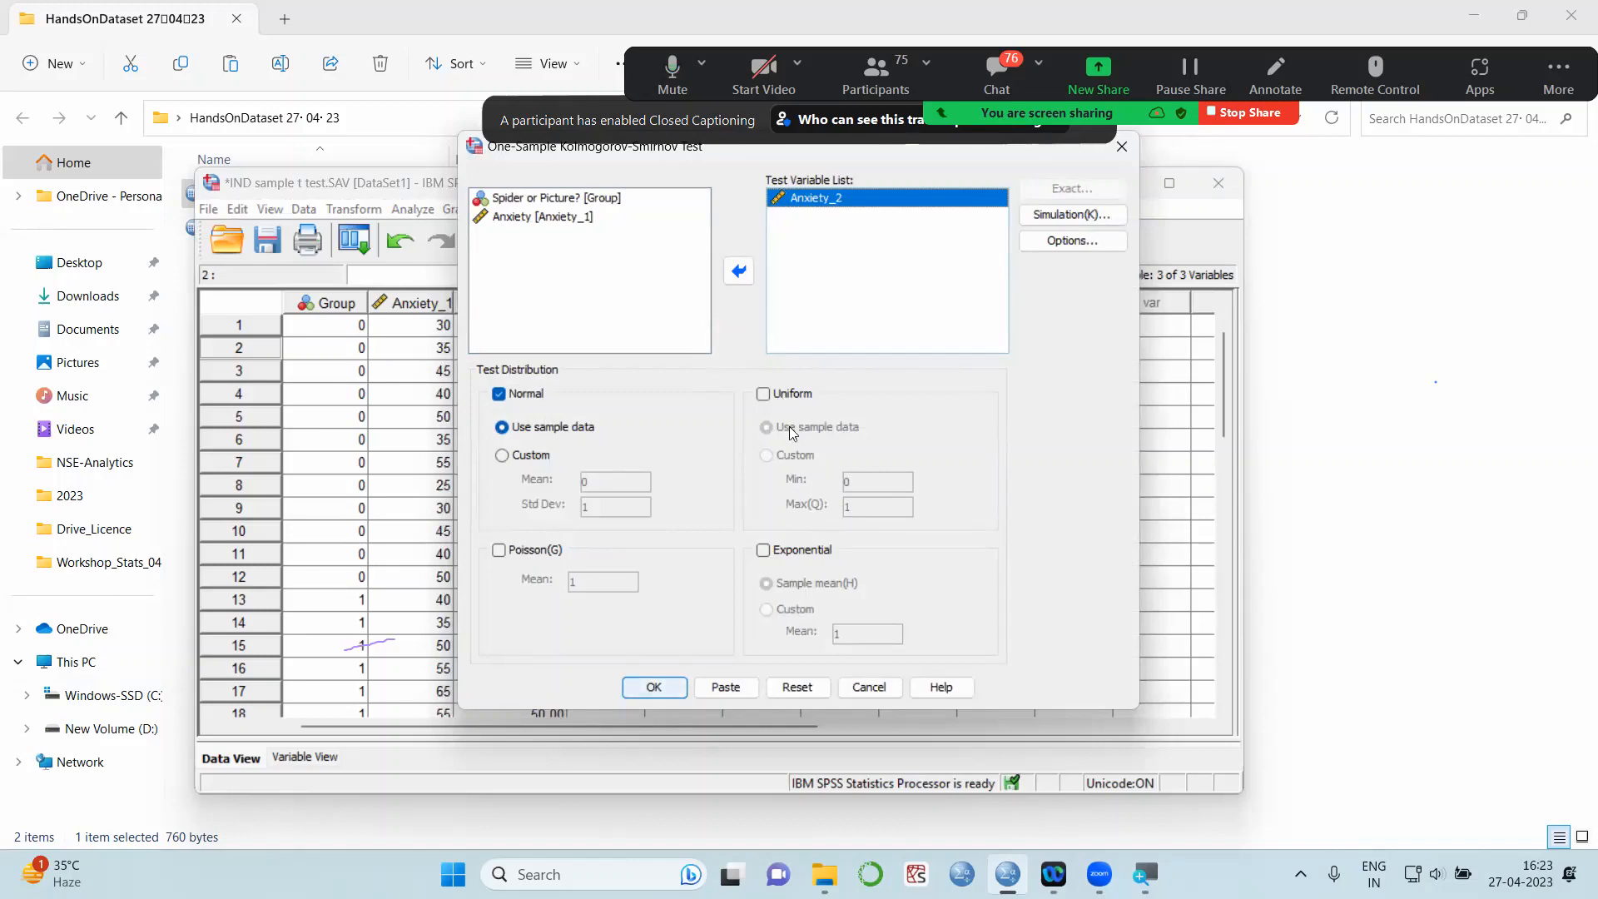
click(653, 687)
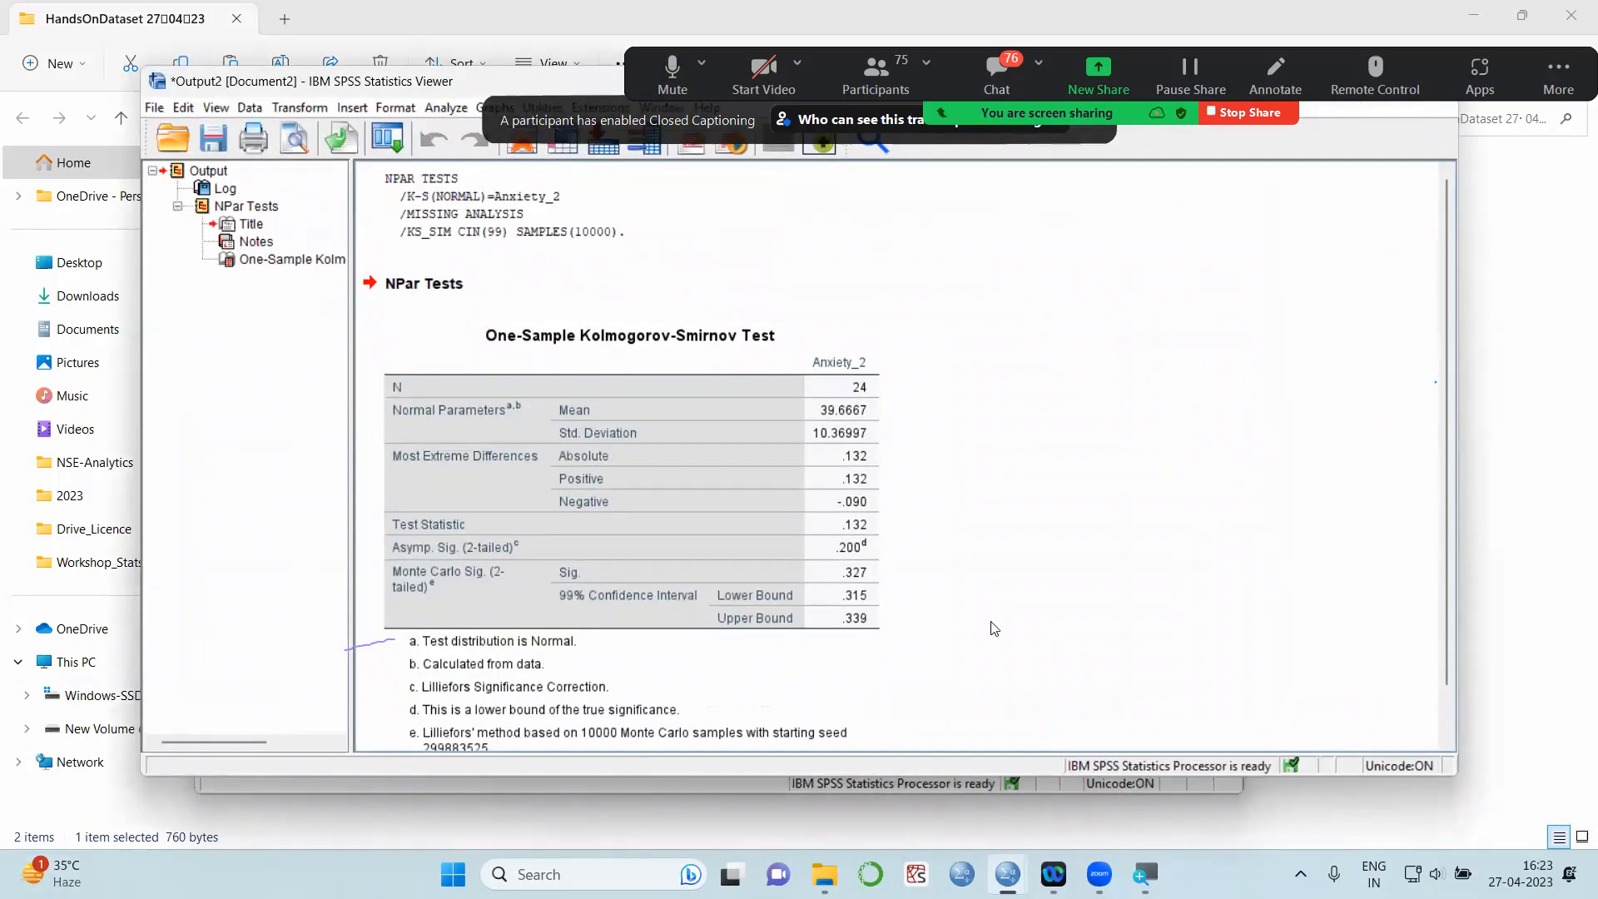
Examine the One-Sample Kolmogorov-Smirnov Test table for Anxiety_2, including the two-tailed significance, alongside the dataset
click(383, 591)
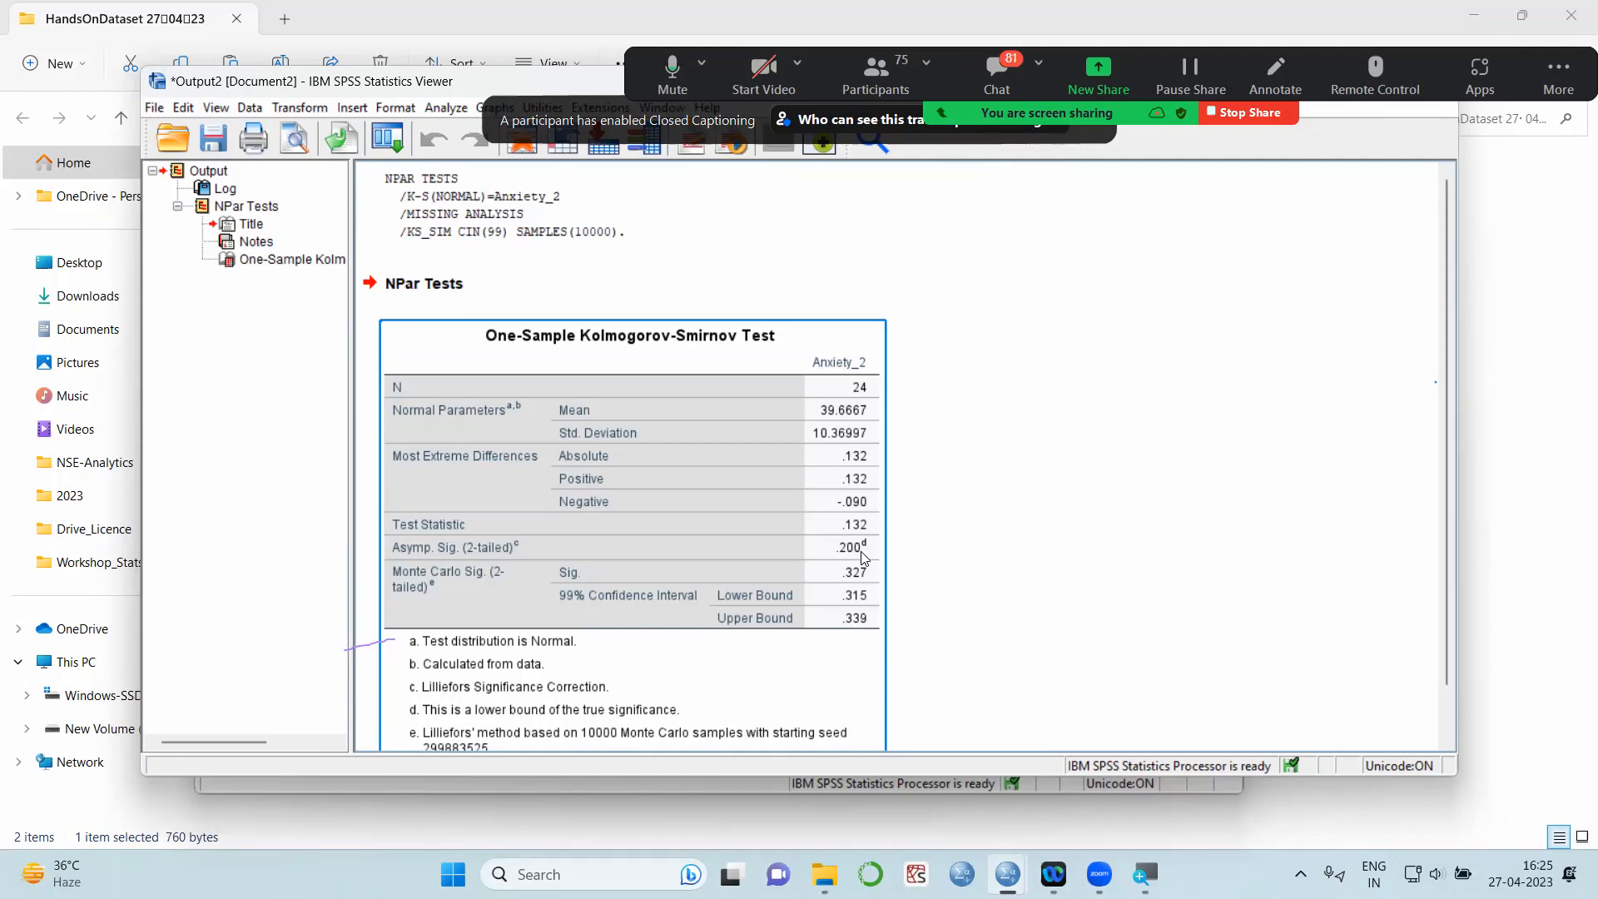
click(917, 623)
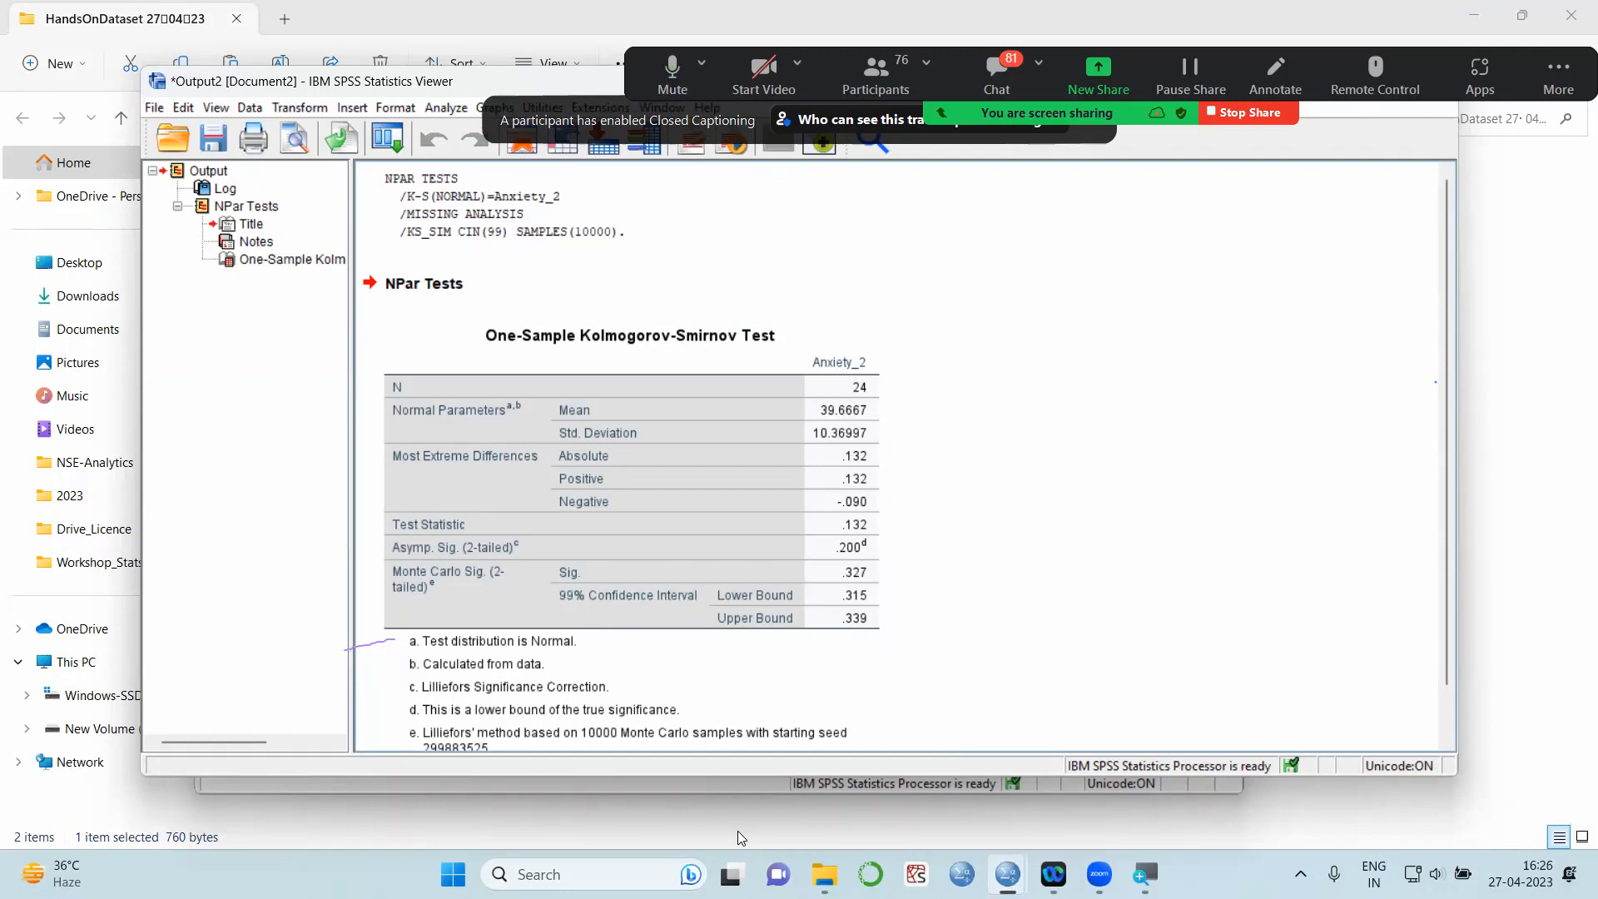
click(620, 745)
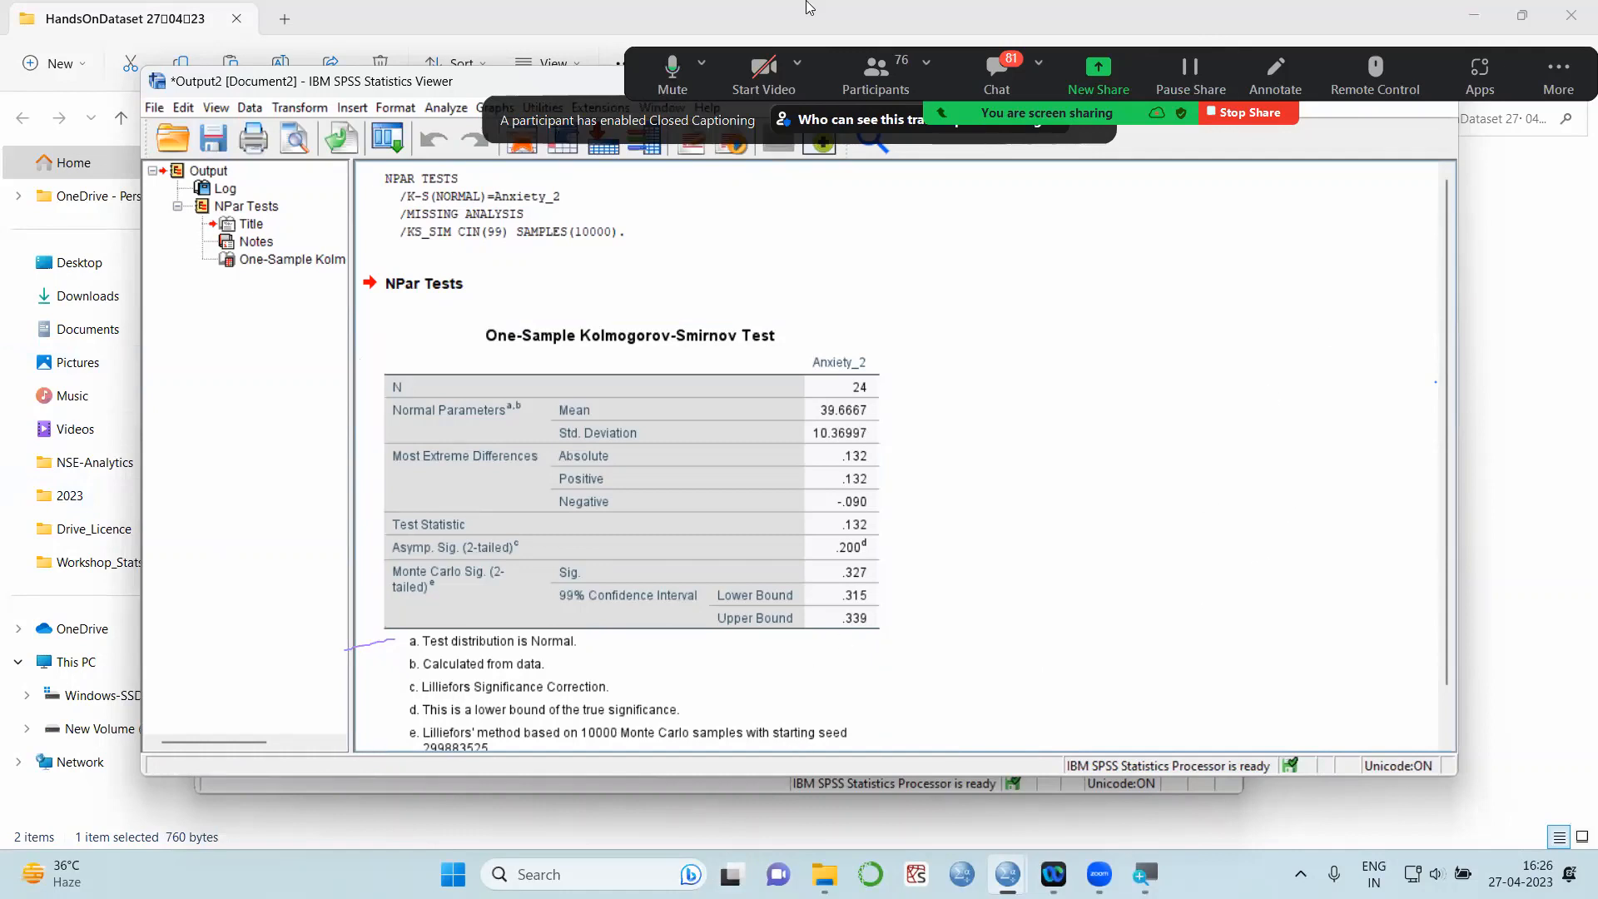
drag(461, 81, 741, 79)
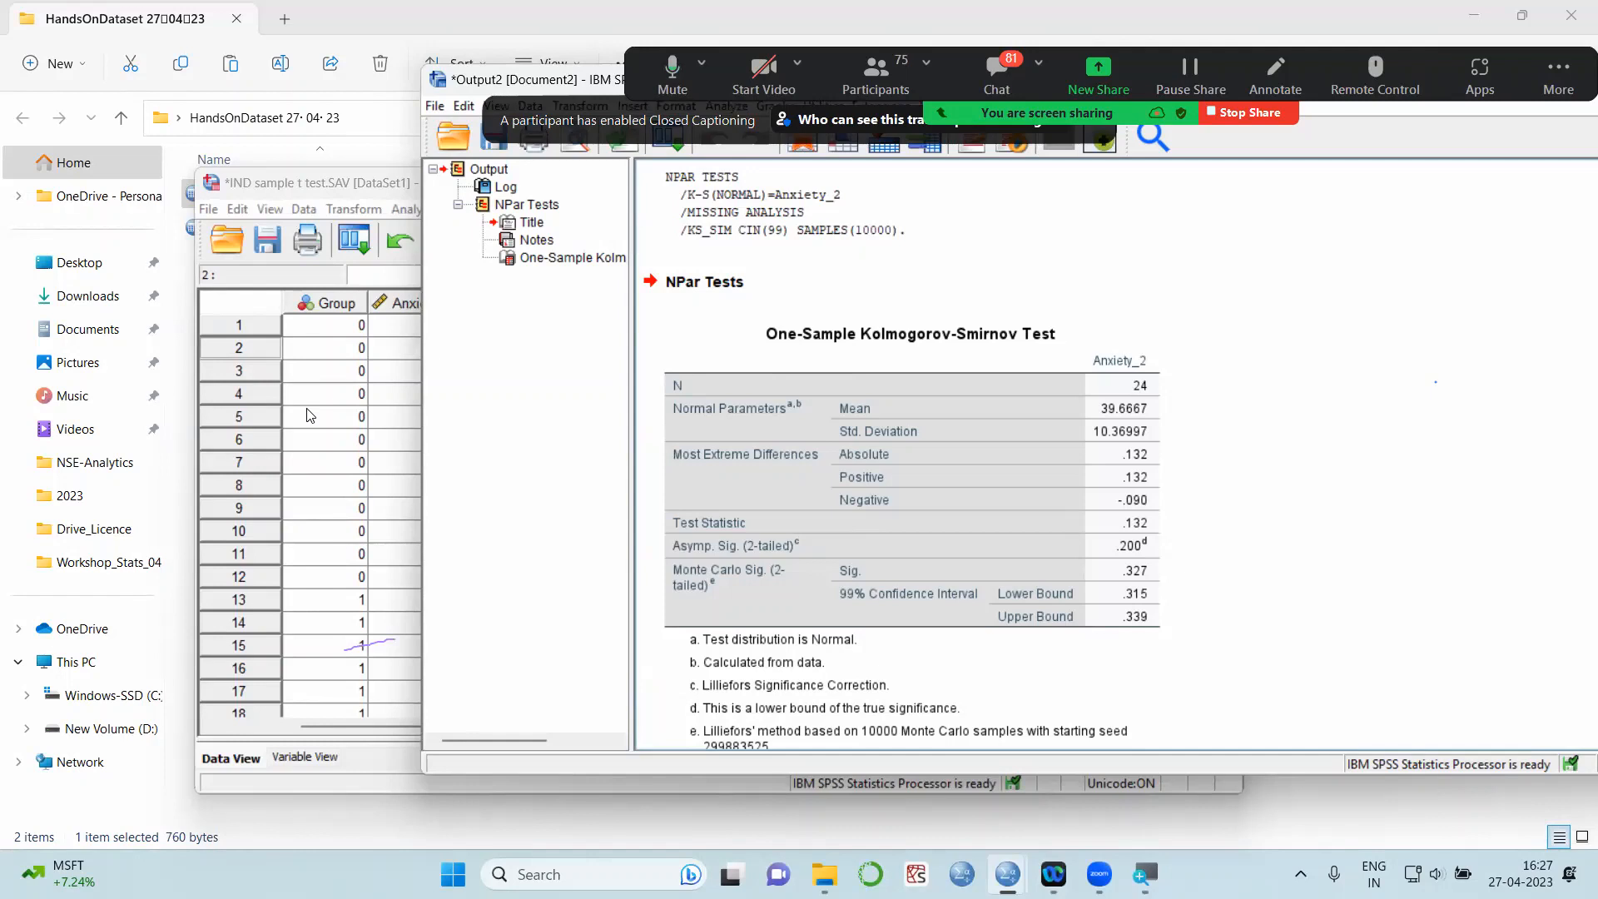
click(993, 330)
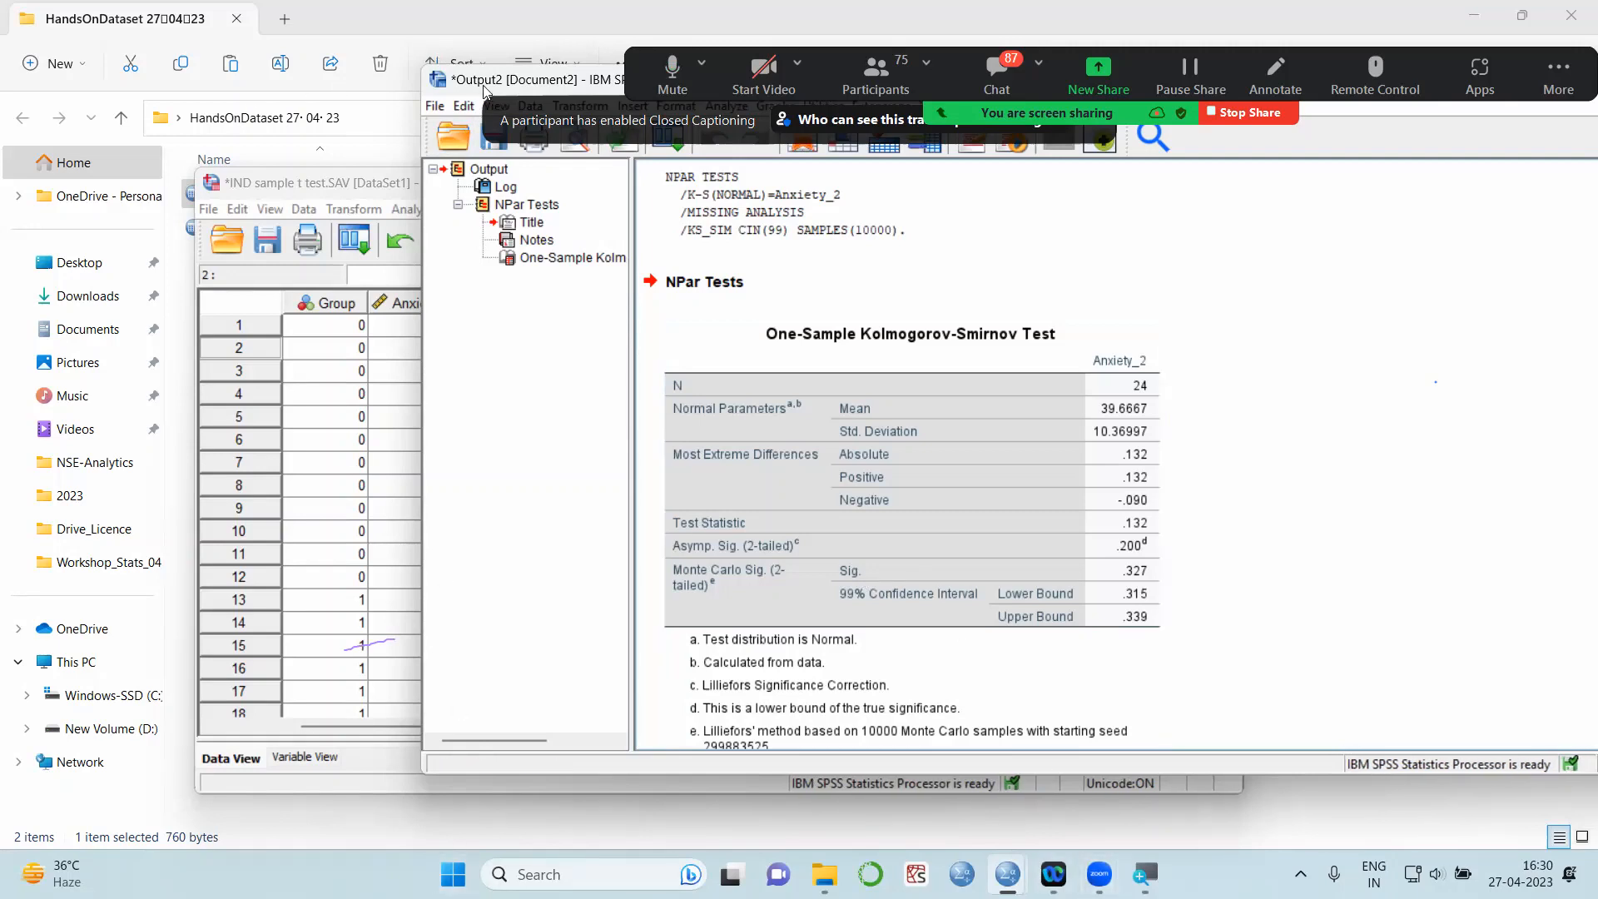
Close the Kolmogorov-Smirnov output document without saving it
drag(479, 86, 132, 239)
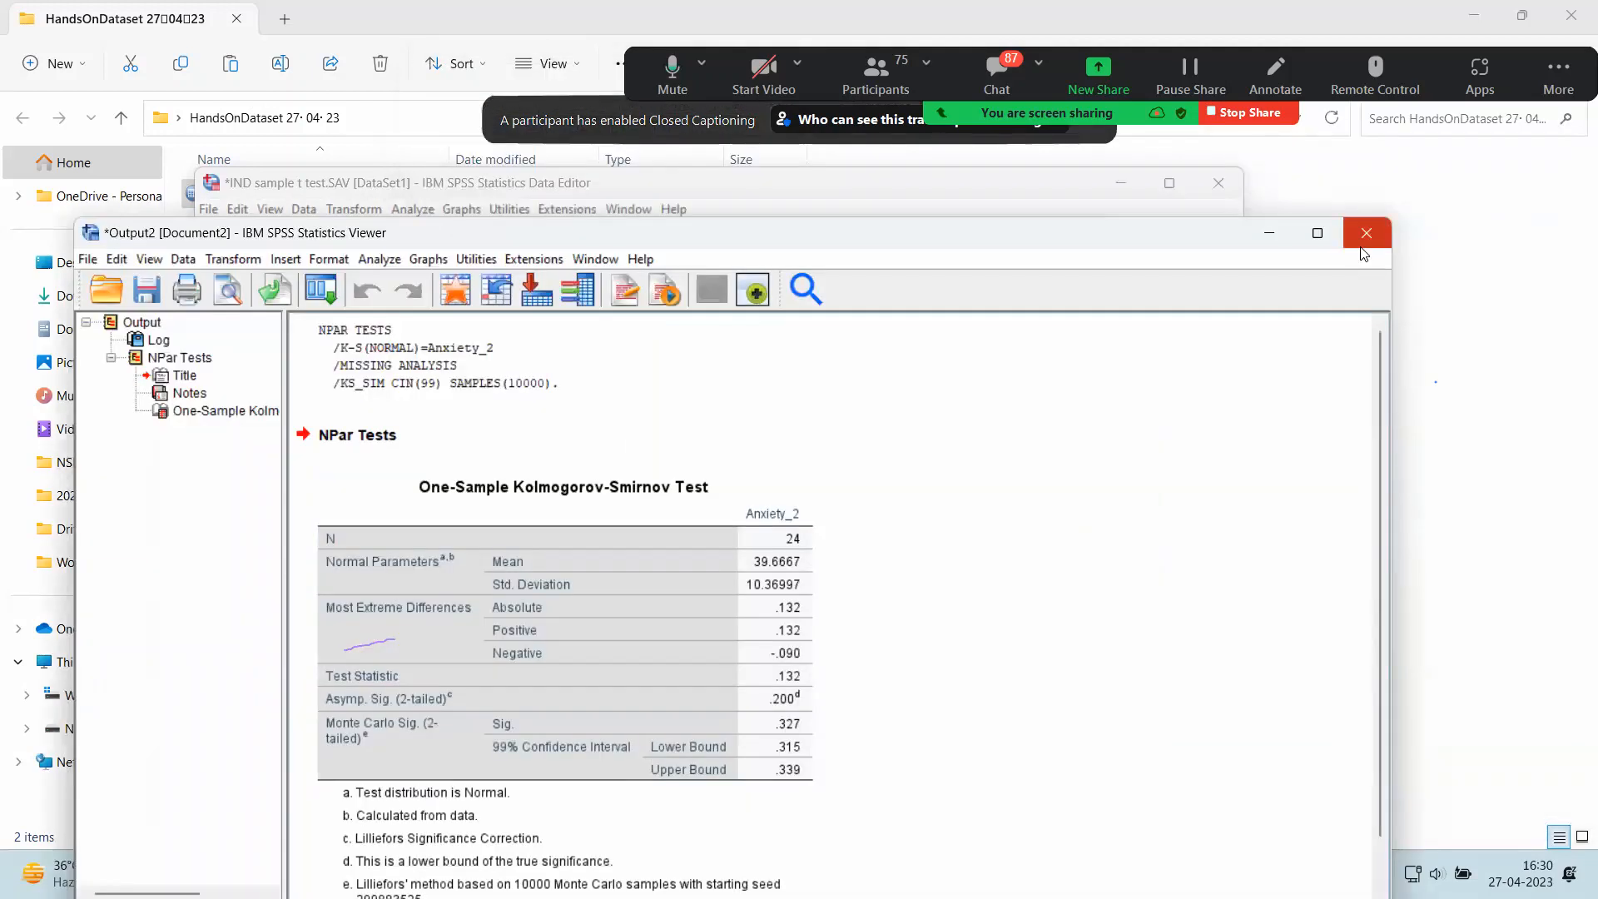
click(1366, 235)
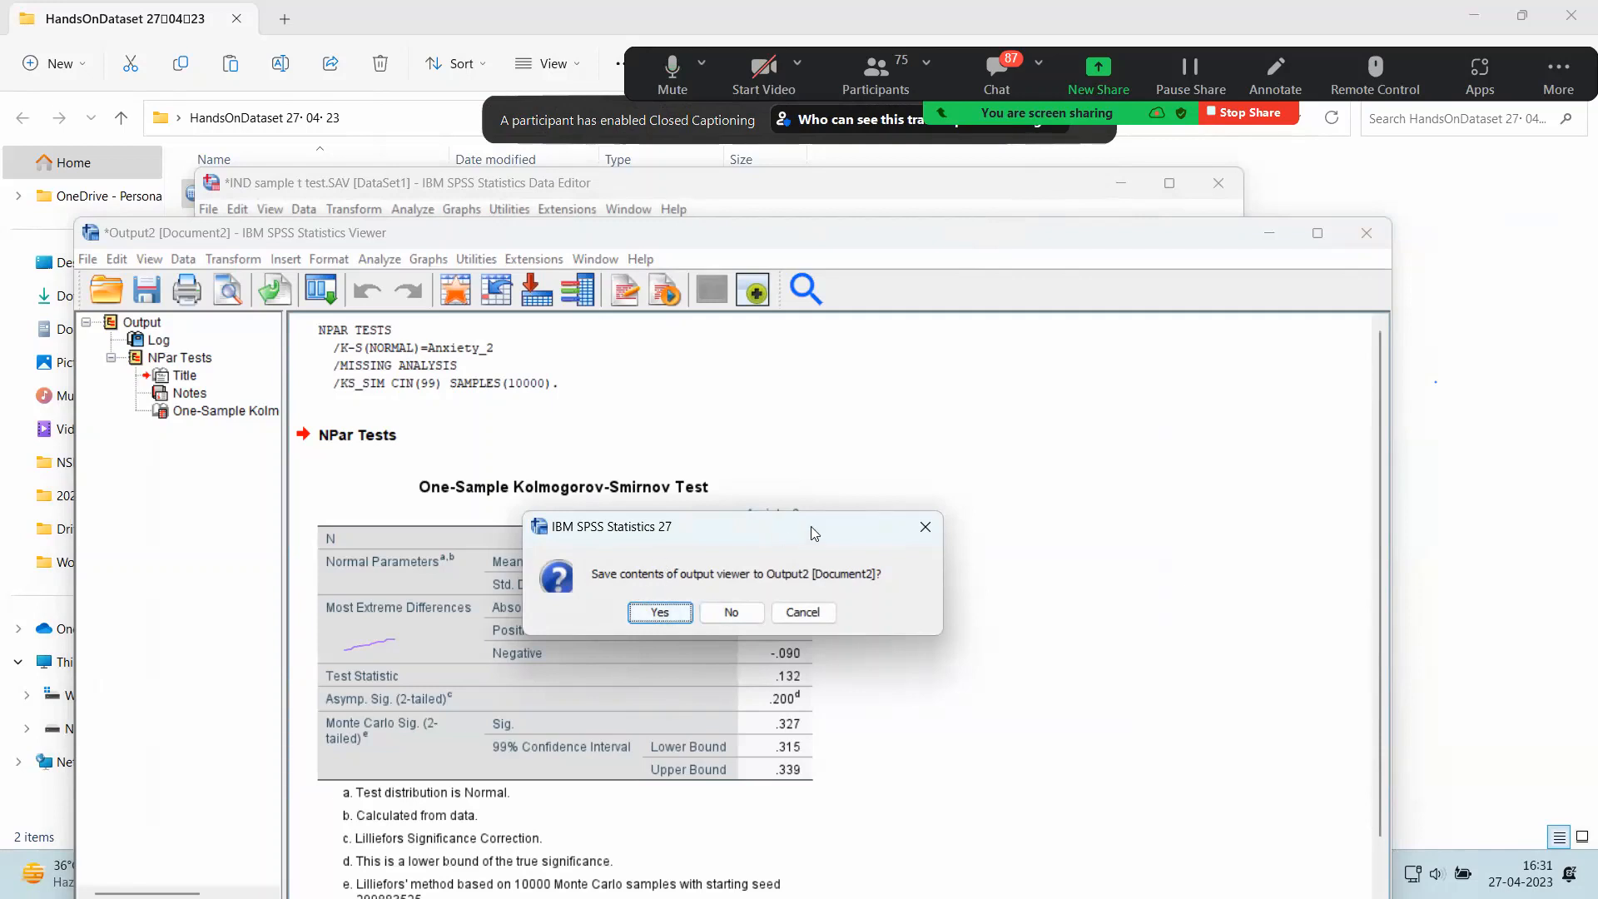
click(722, 611)
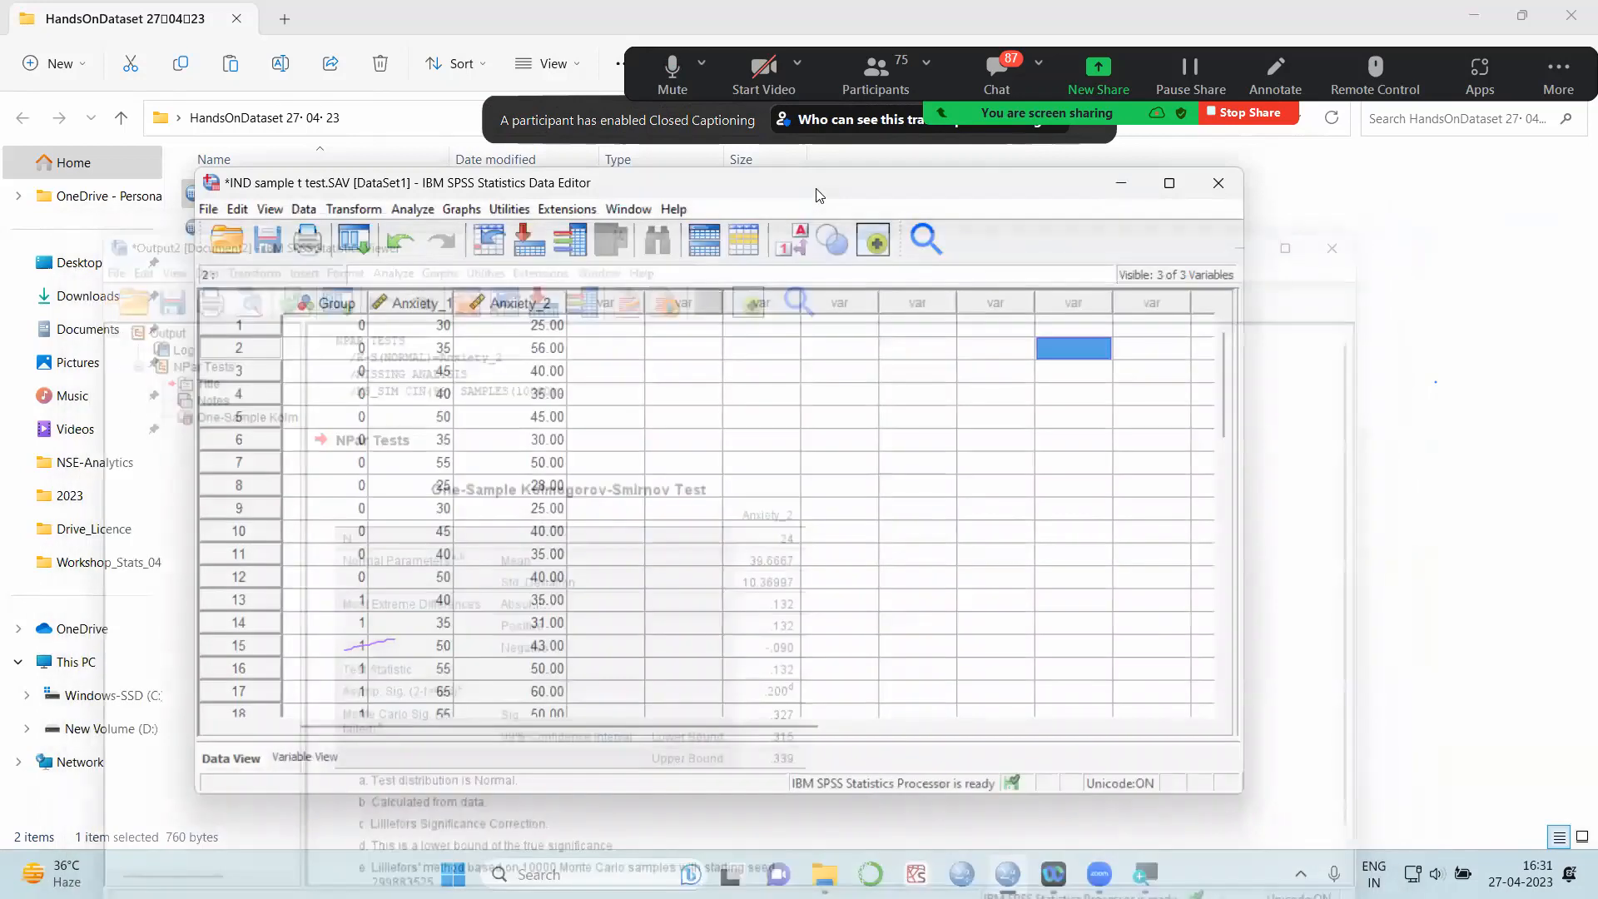
Reposition the dataset window and enlarge it to show more rows and columns
drag(823, 195, 885, 202)
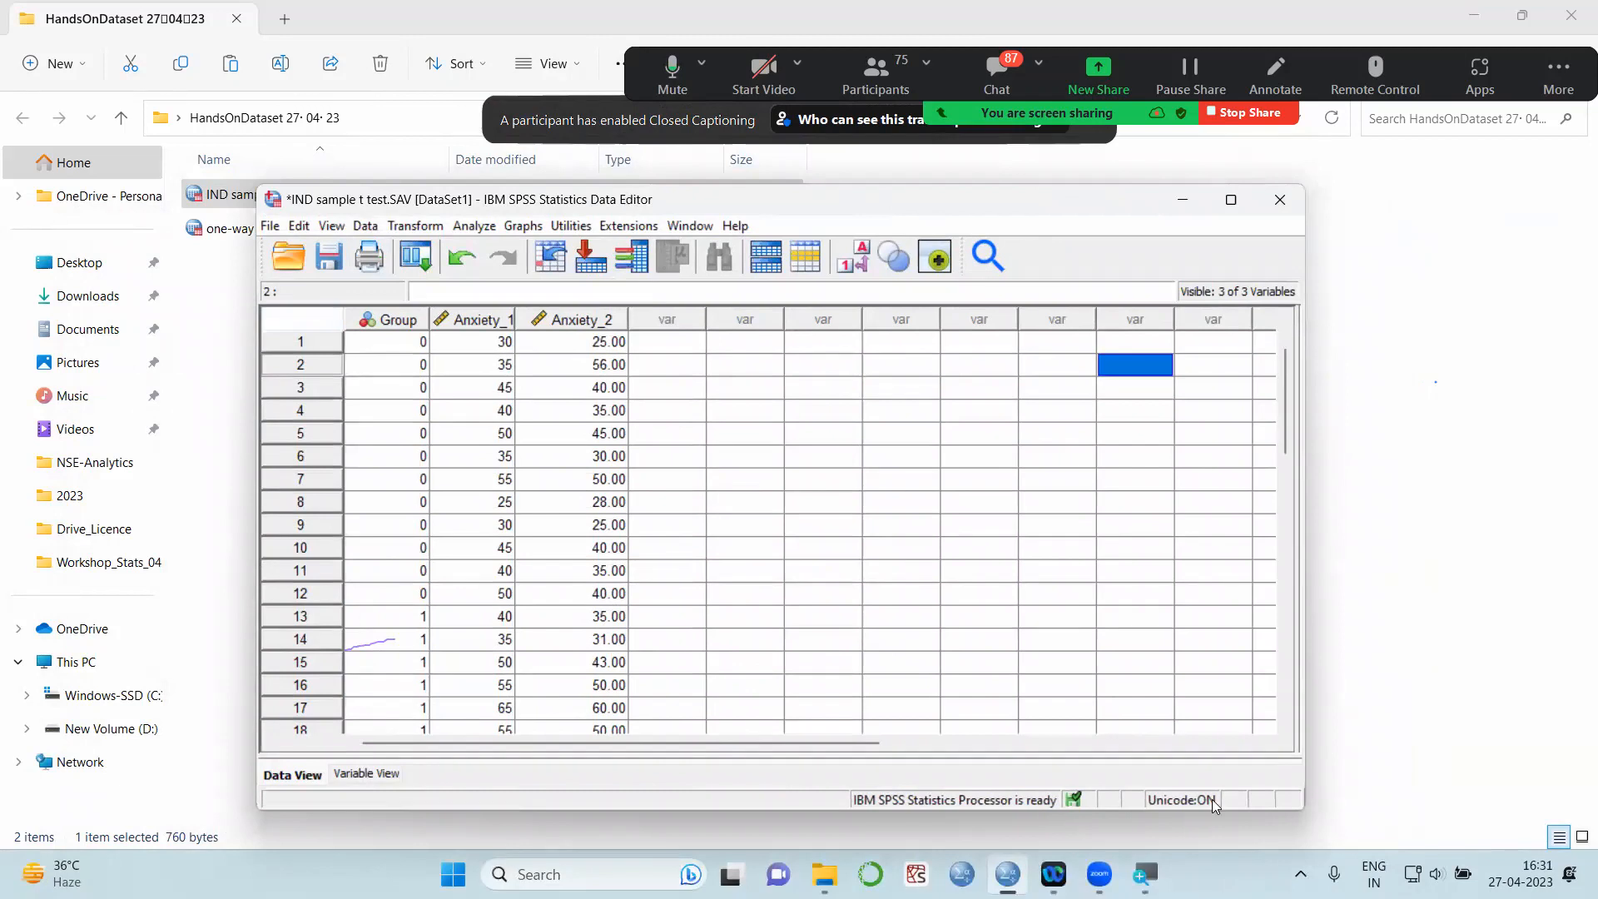
drag(630, 198, 585, 165)
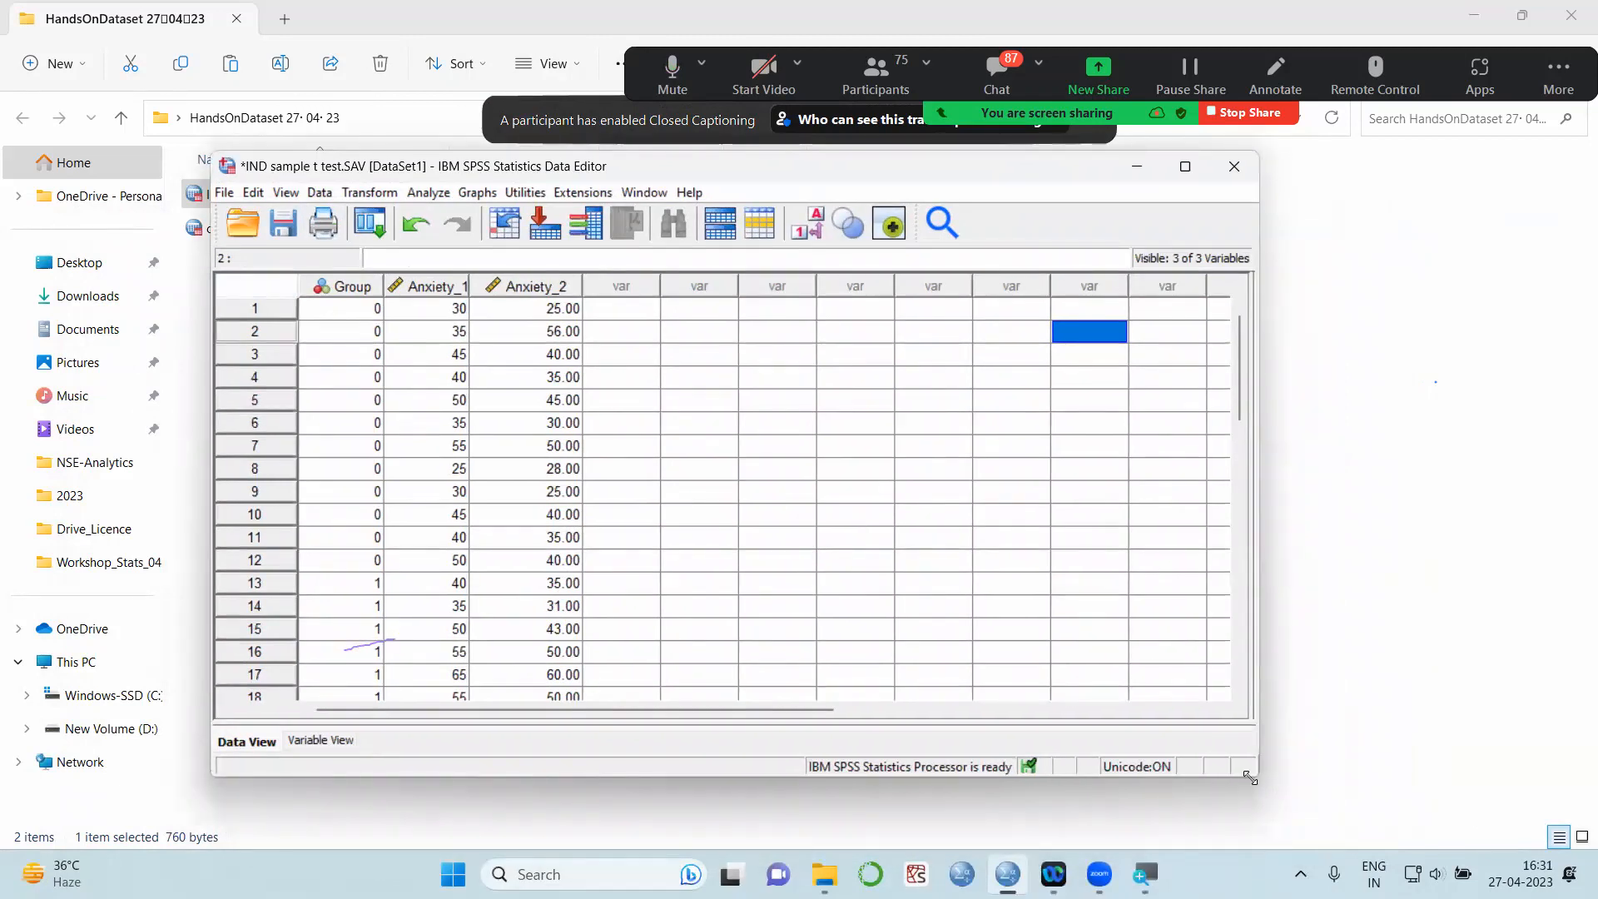
drag(1249, 777, 1445, 834)
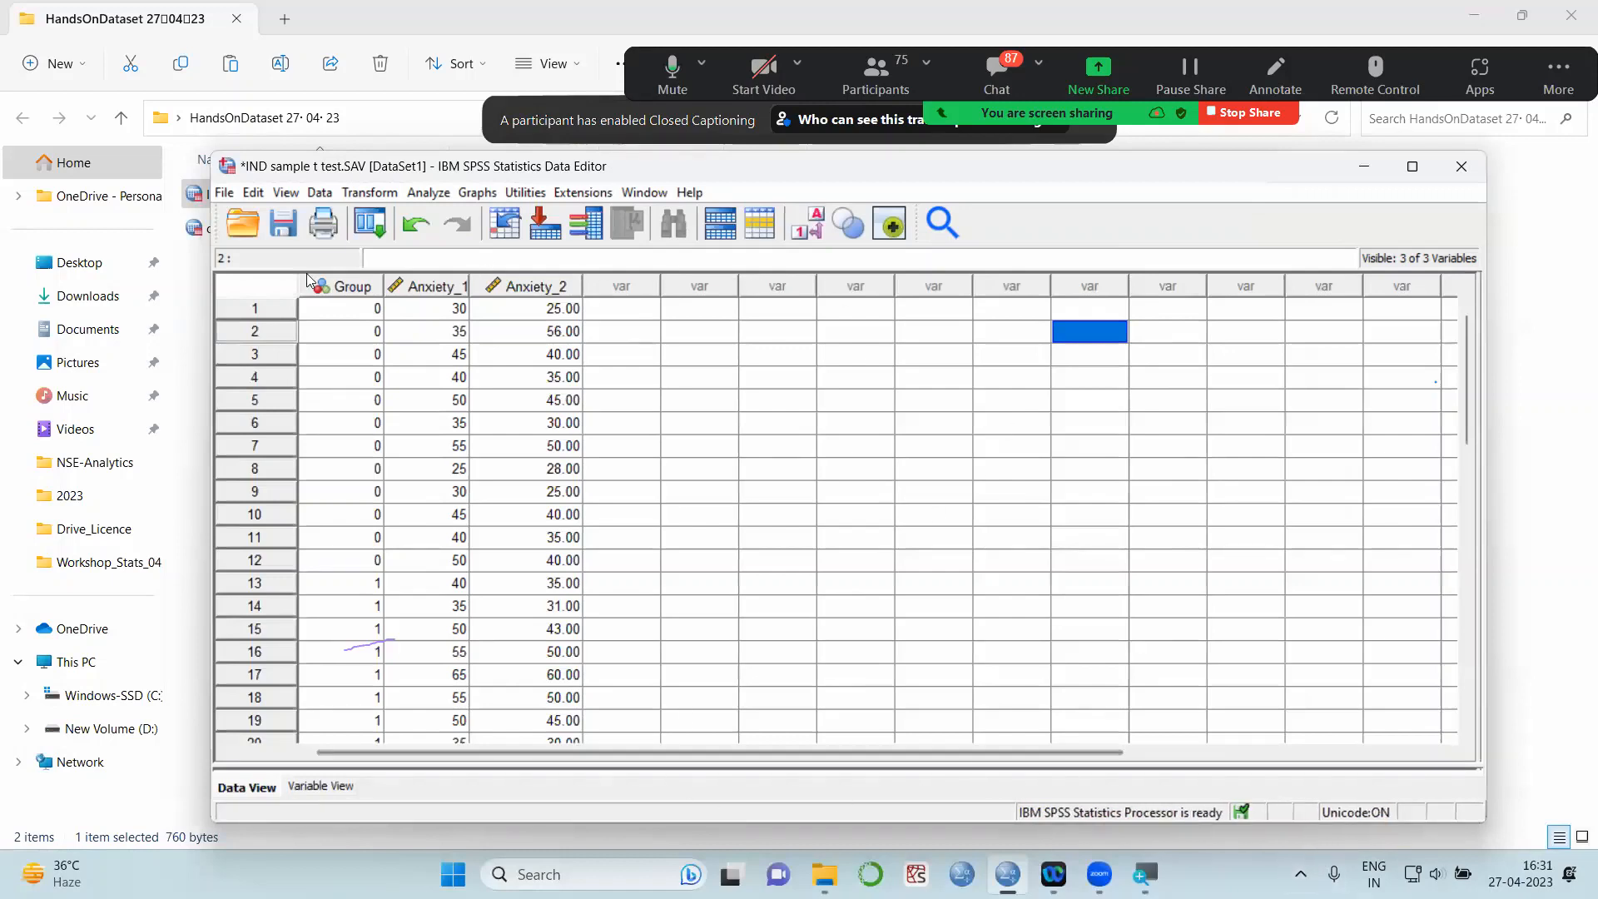
Set up a legacy two-independent-samples Mann-Whitney U test with Anxiety_1 as the test variable and Group as the grouping variable
click(429, 194)
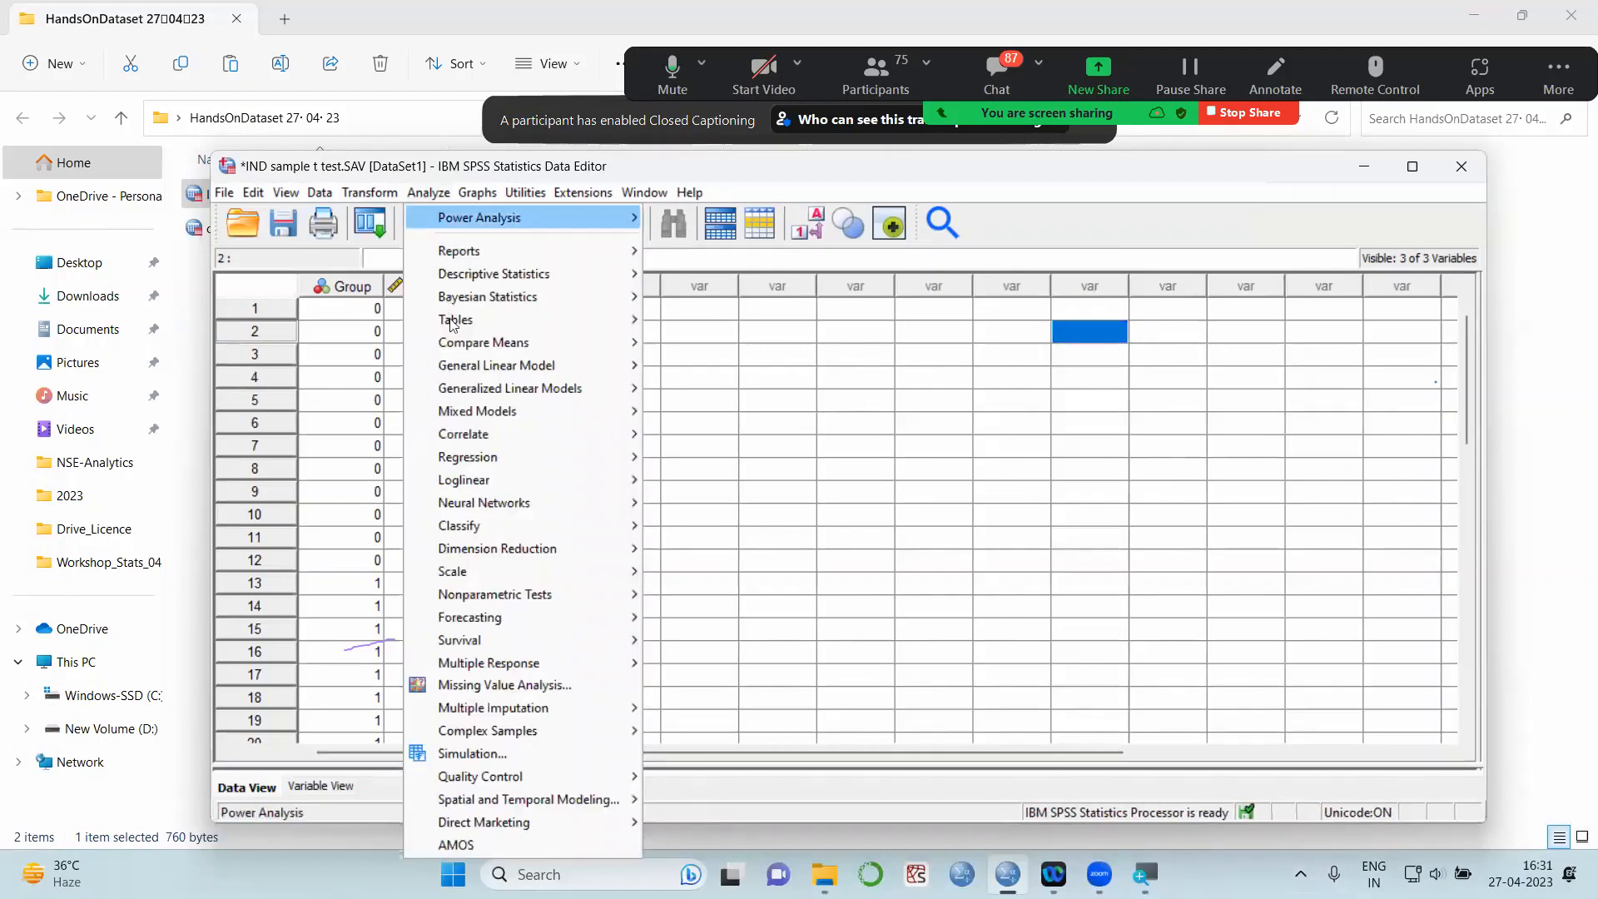
mouse_move(468, 595)
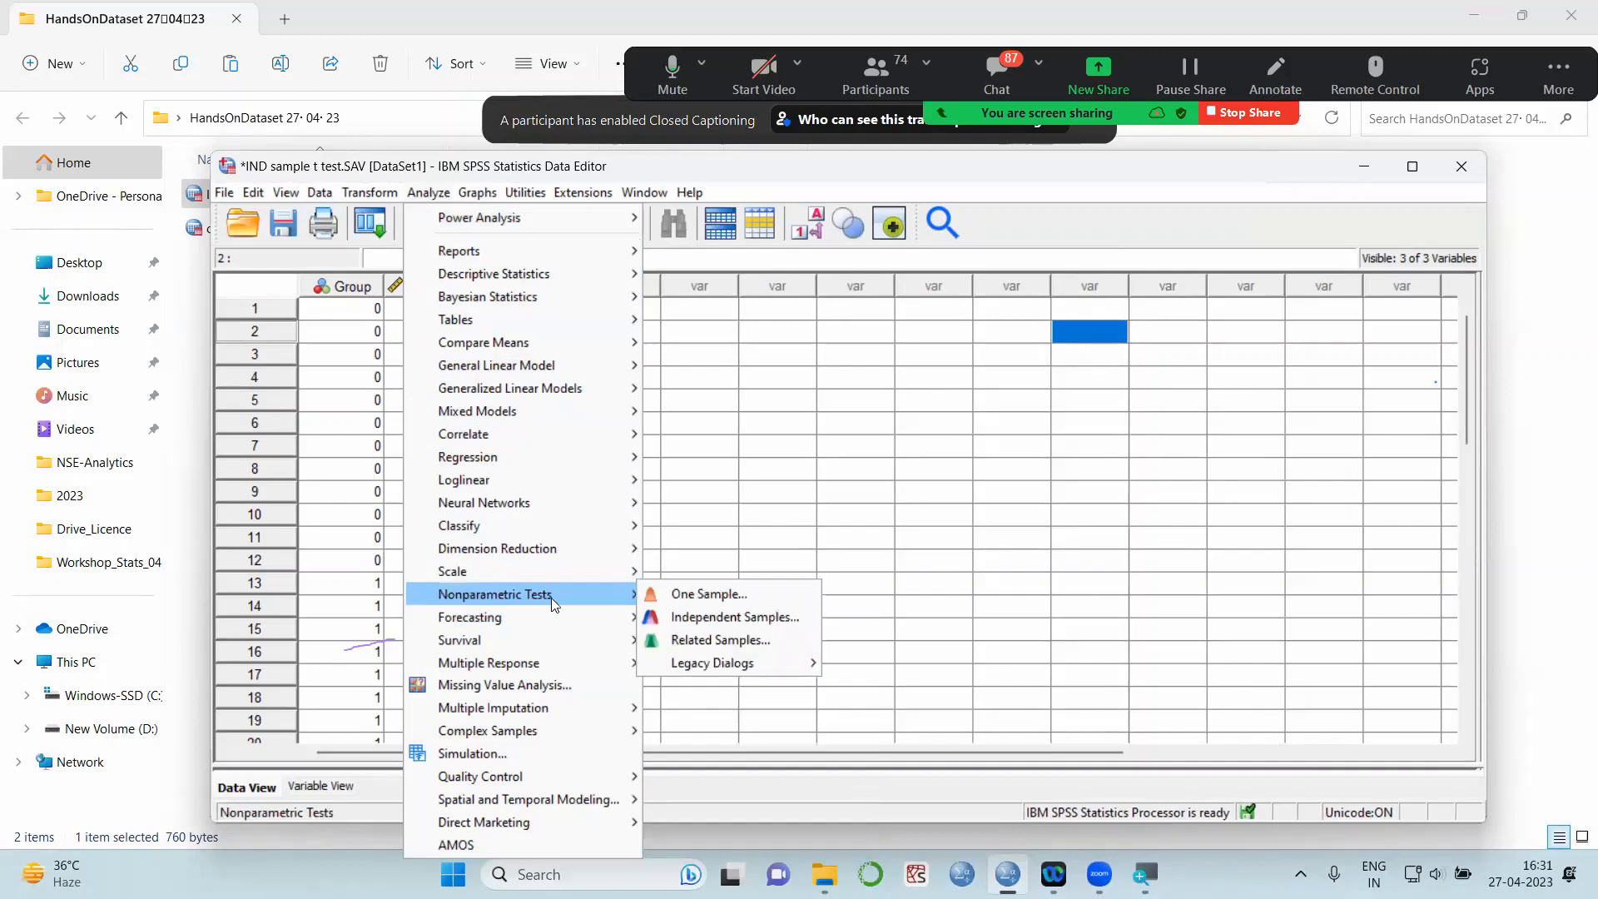
mouse_move(764, 661)
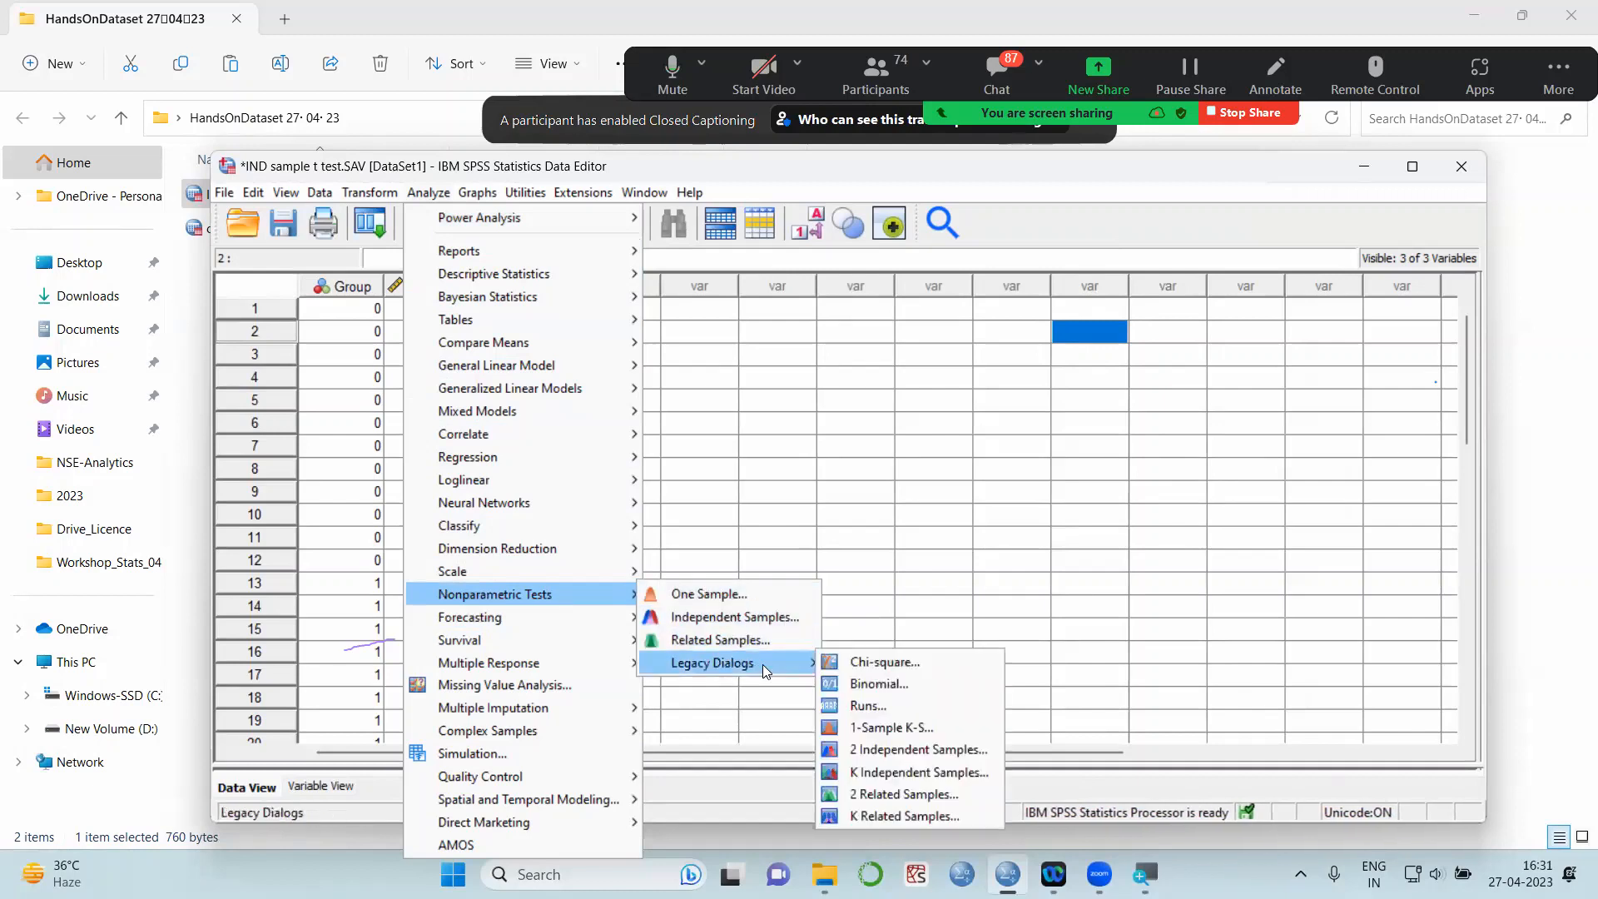
click(910, 755)
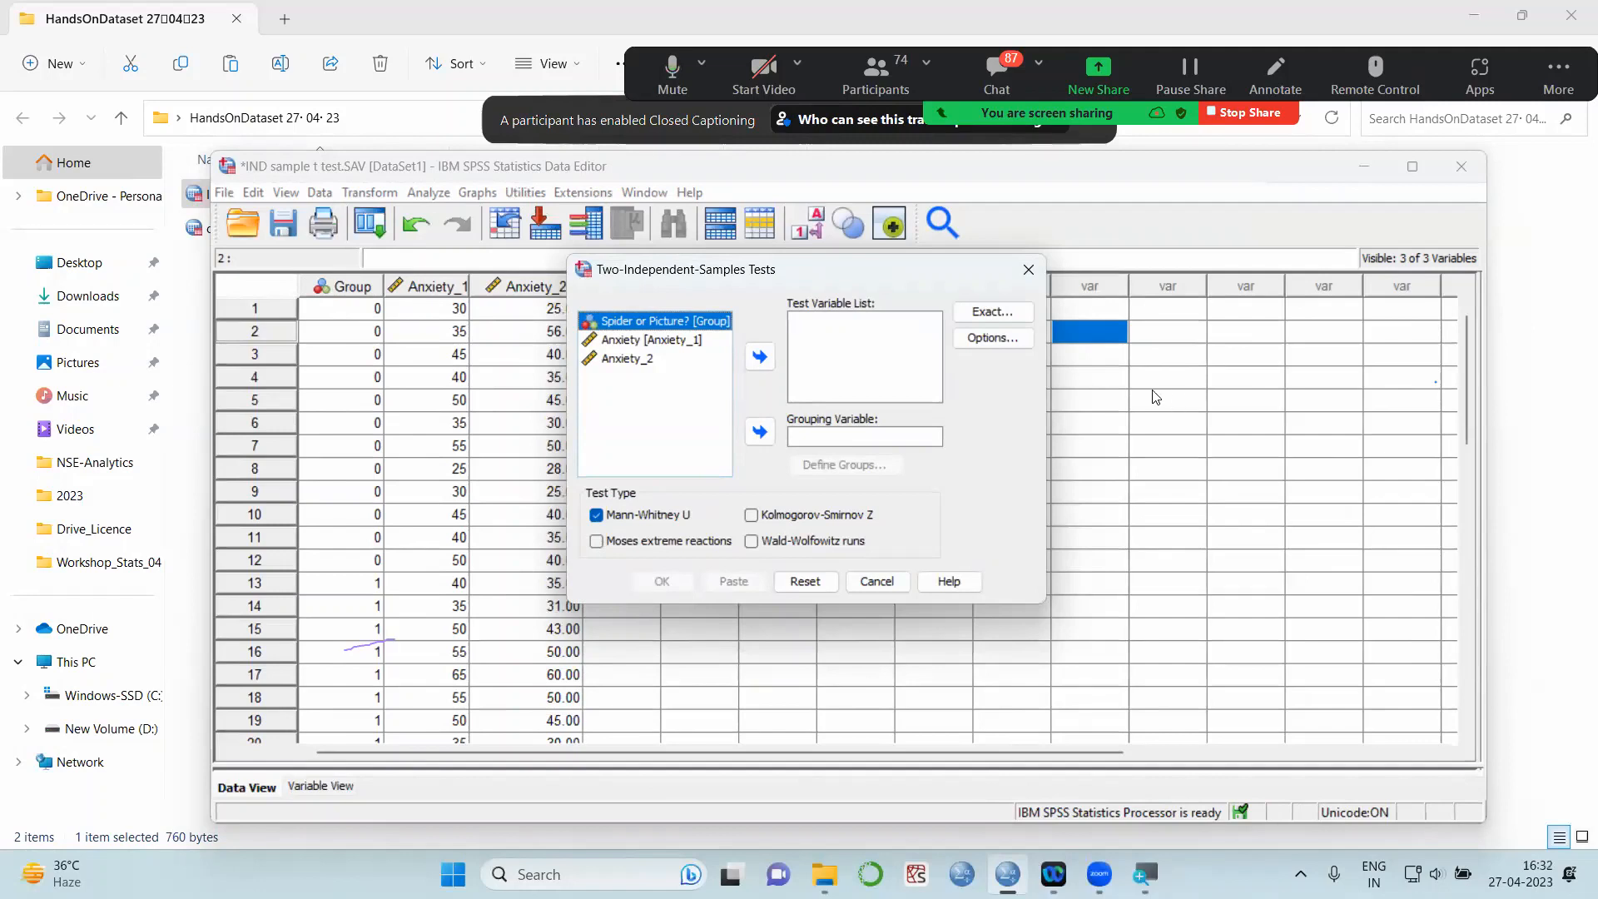
click(645, 341)
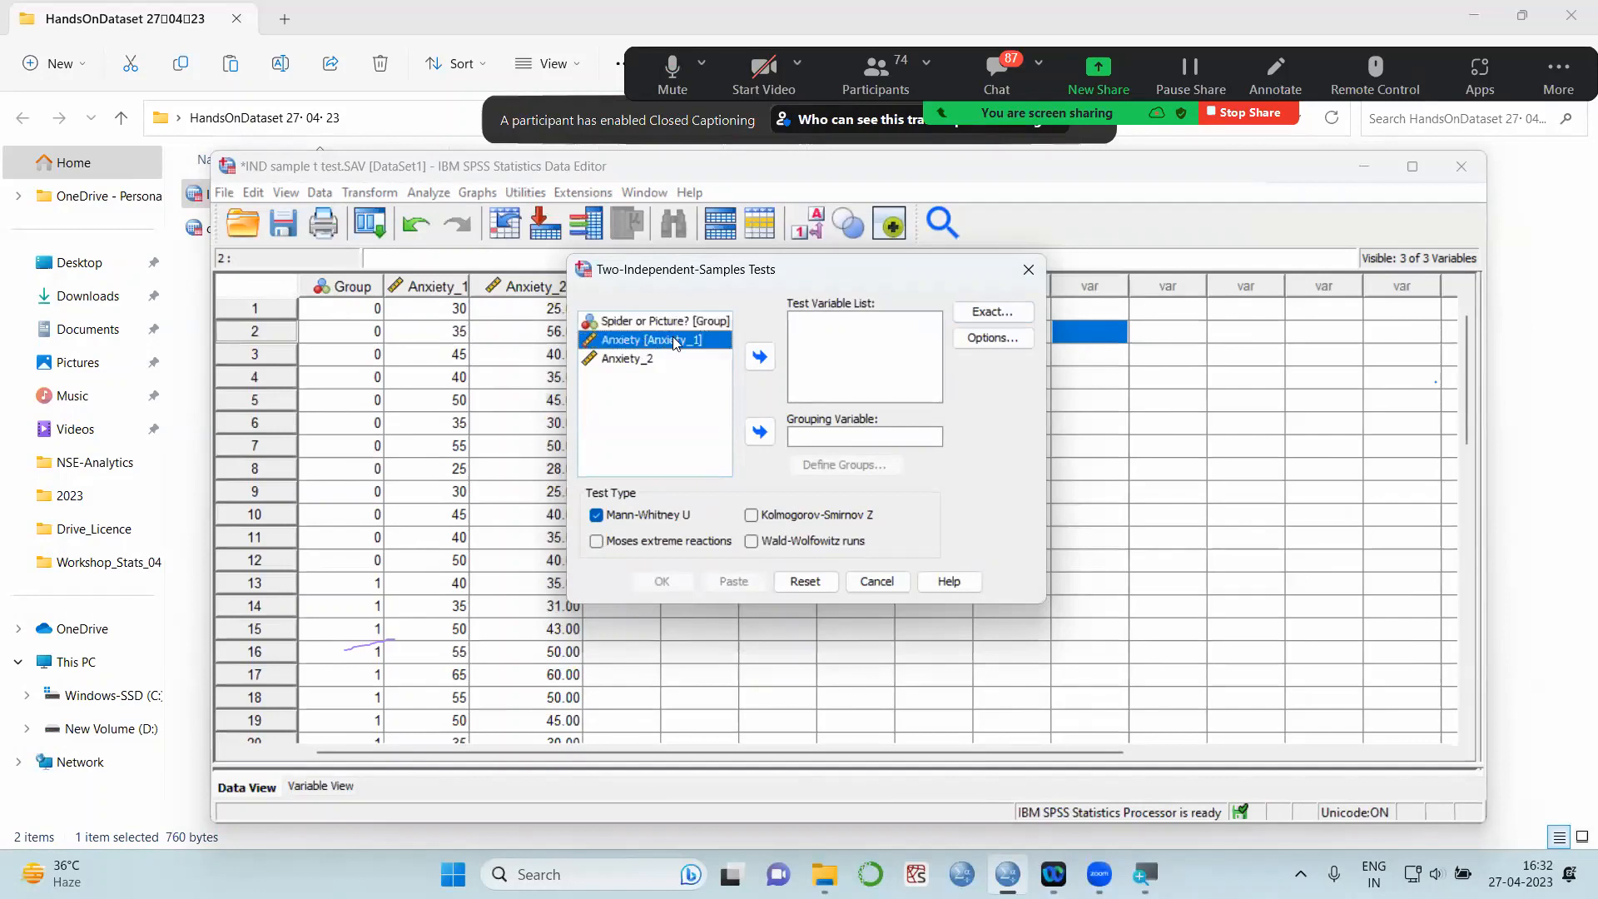
click(761, 357)
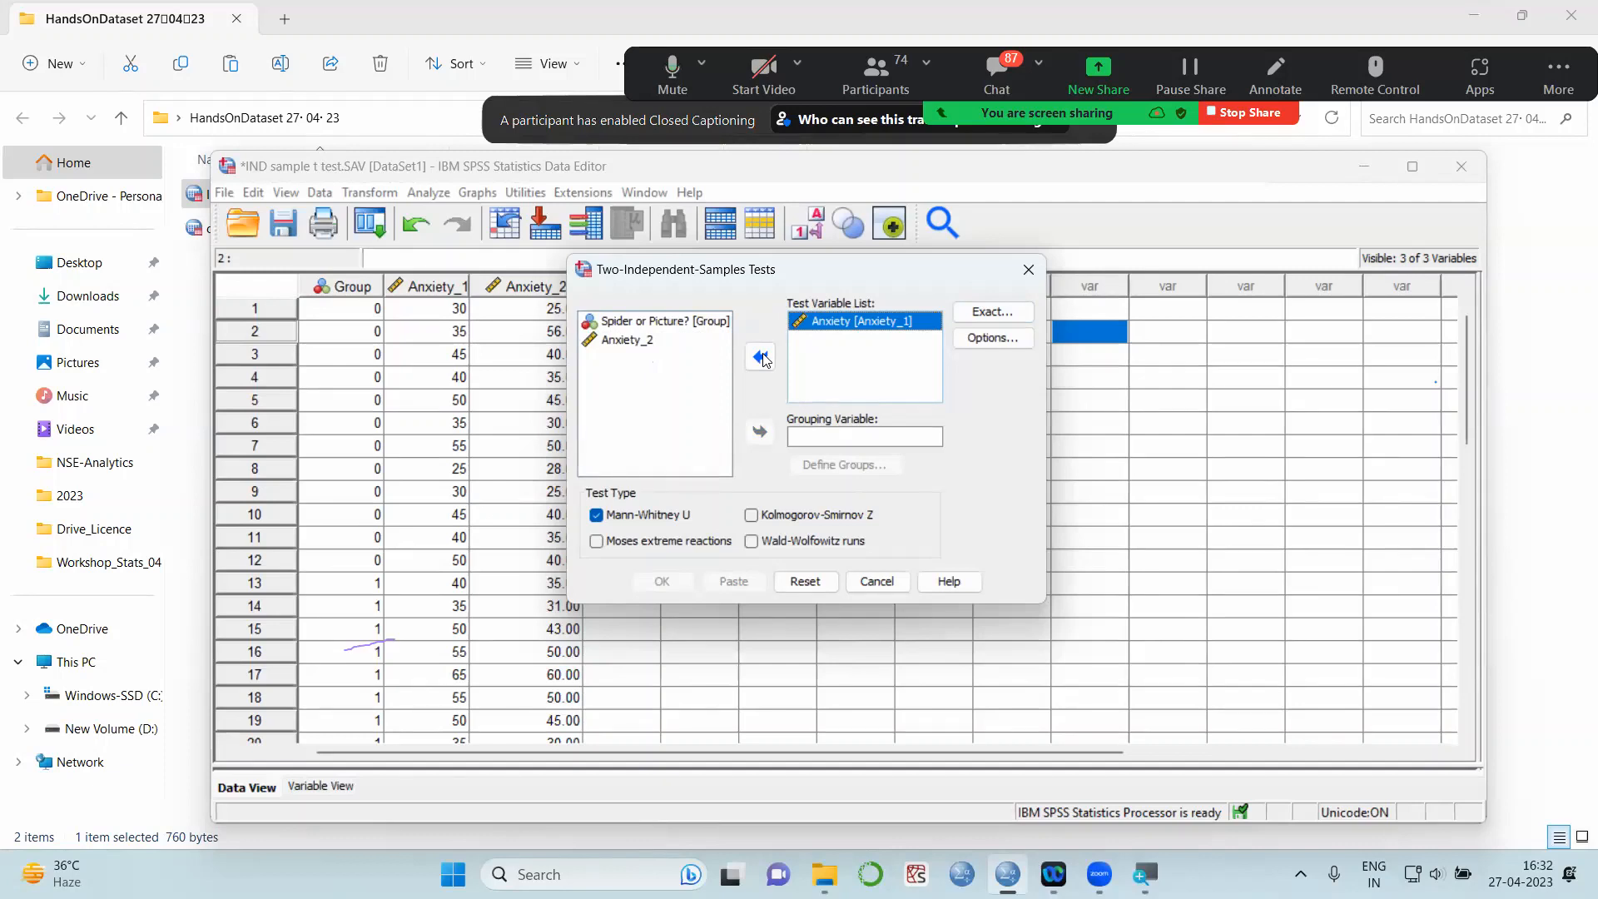
click(693, 321)
click(773, 445)
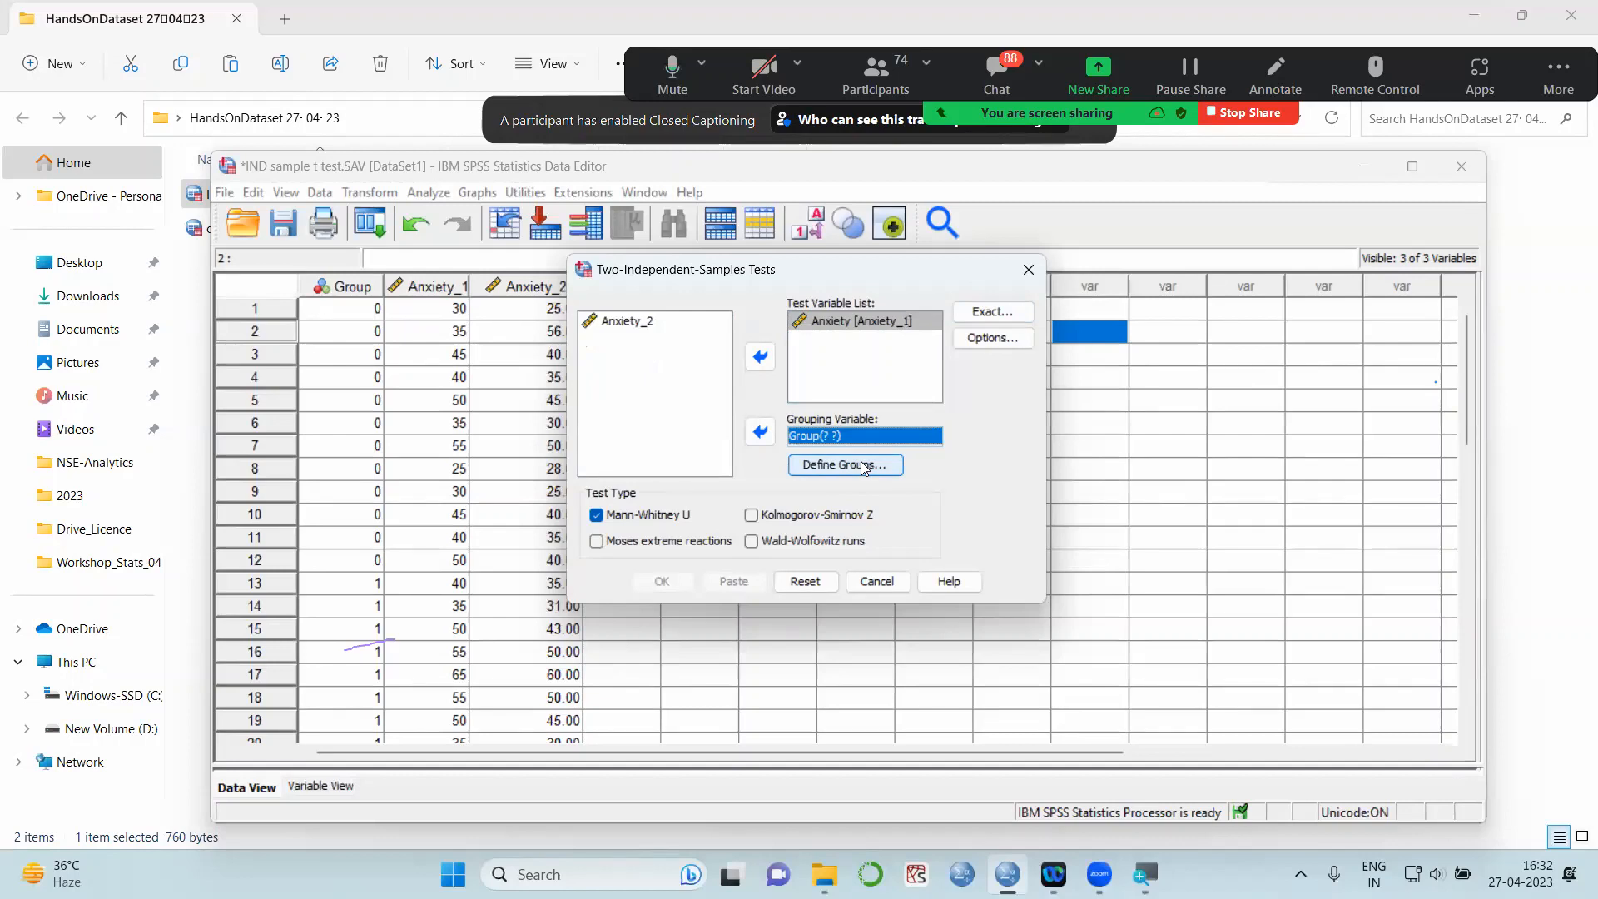
Define the grouping variable's two groups as 0 and 1
click(864, 468)
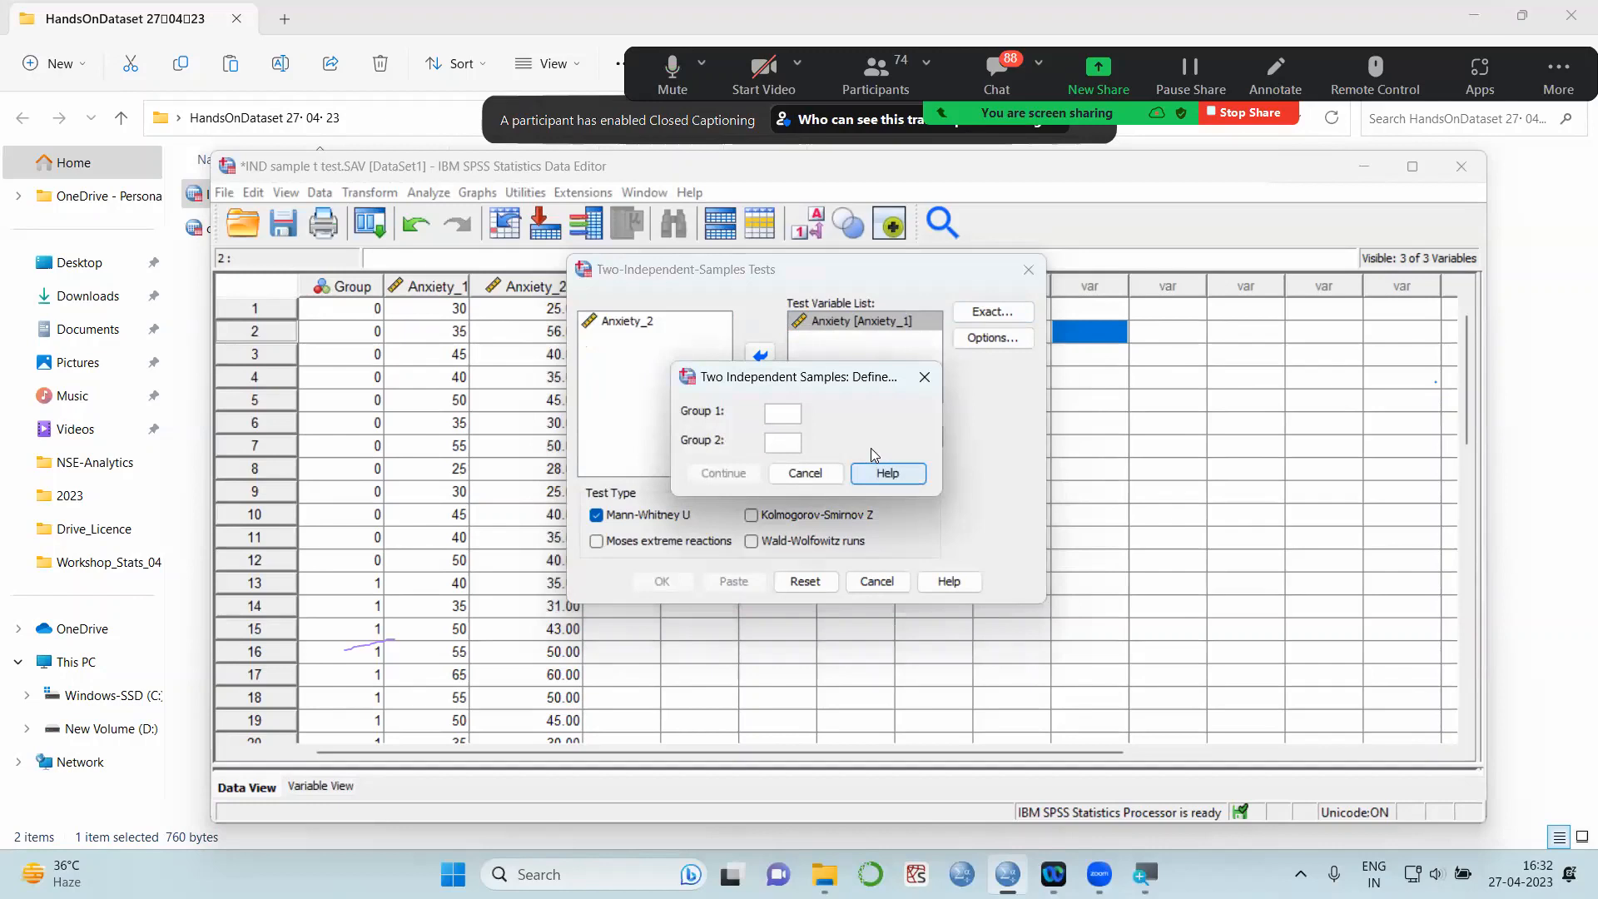
text(0)
click(782, 444)
text(1)
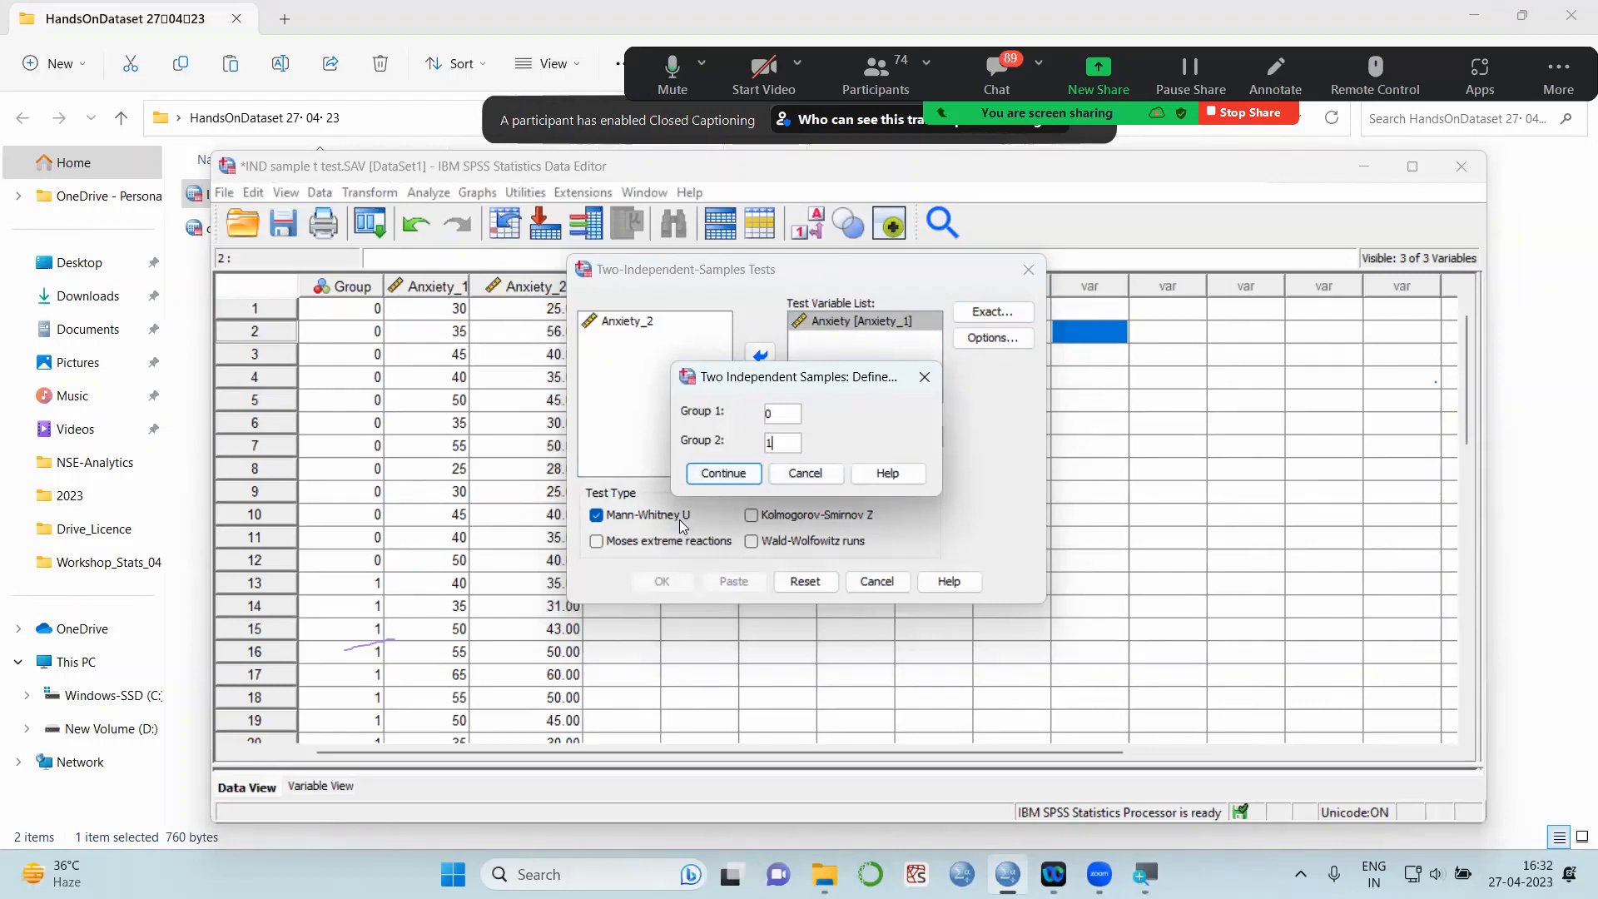
click(717, 471)
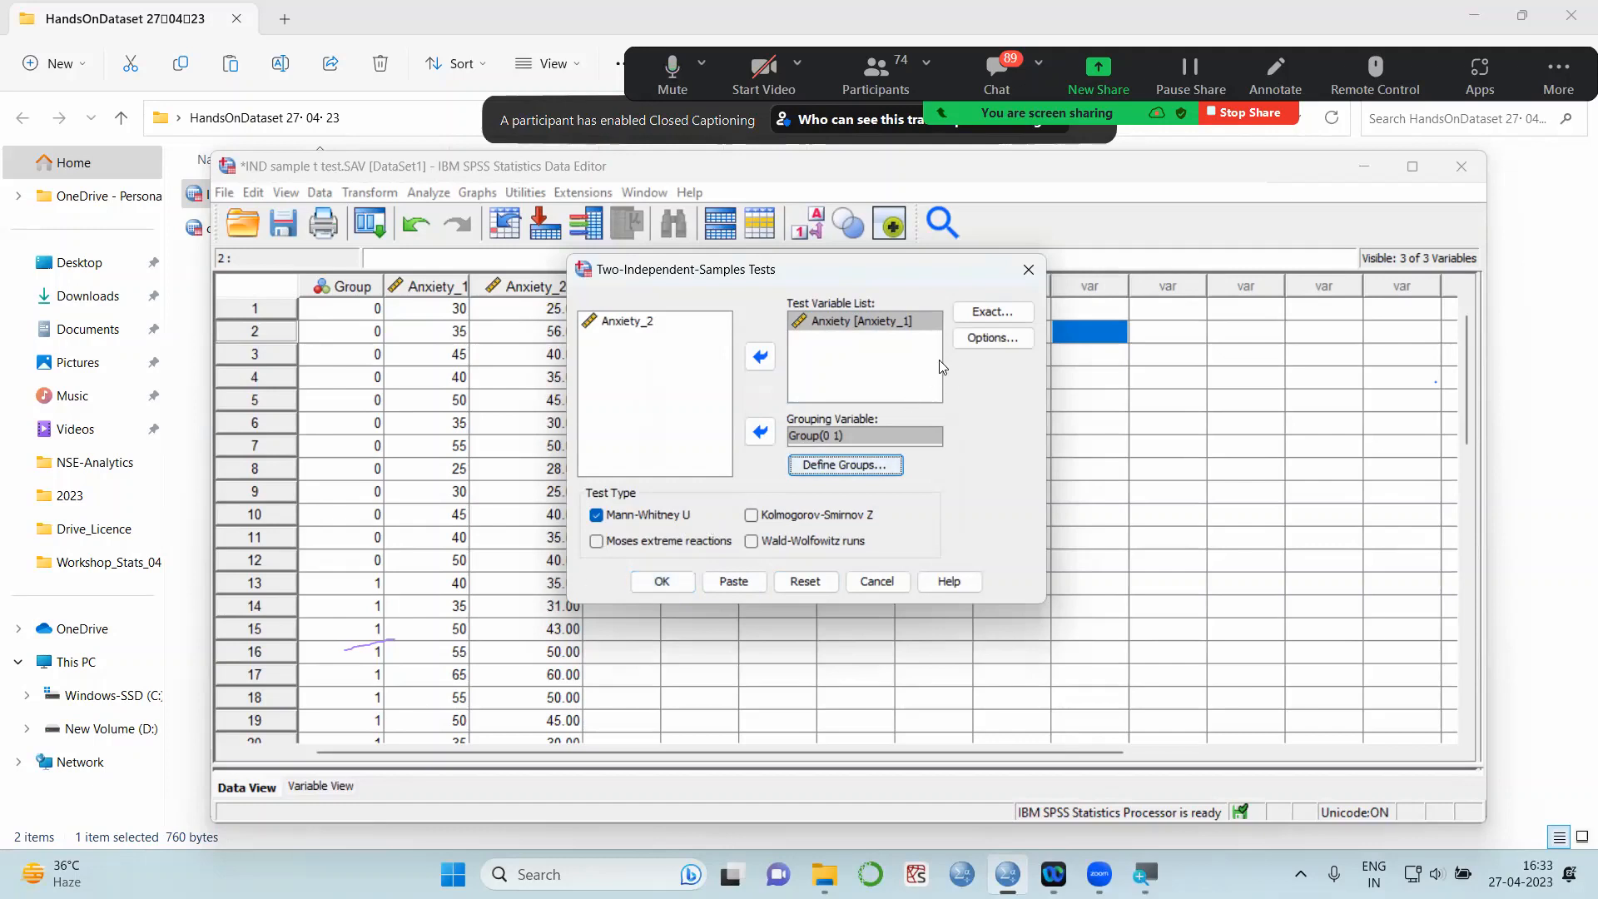
Review the exact-test settings and statistics options without changing them, and run the Mann-Whitney U test
click(990, 311)
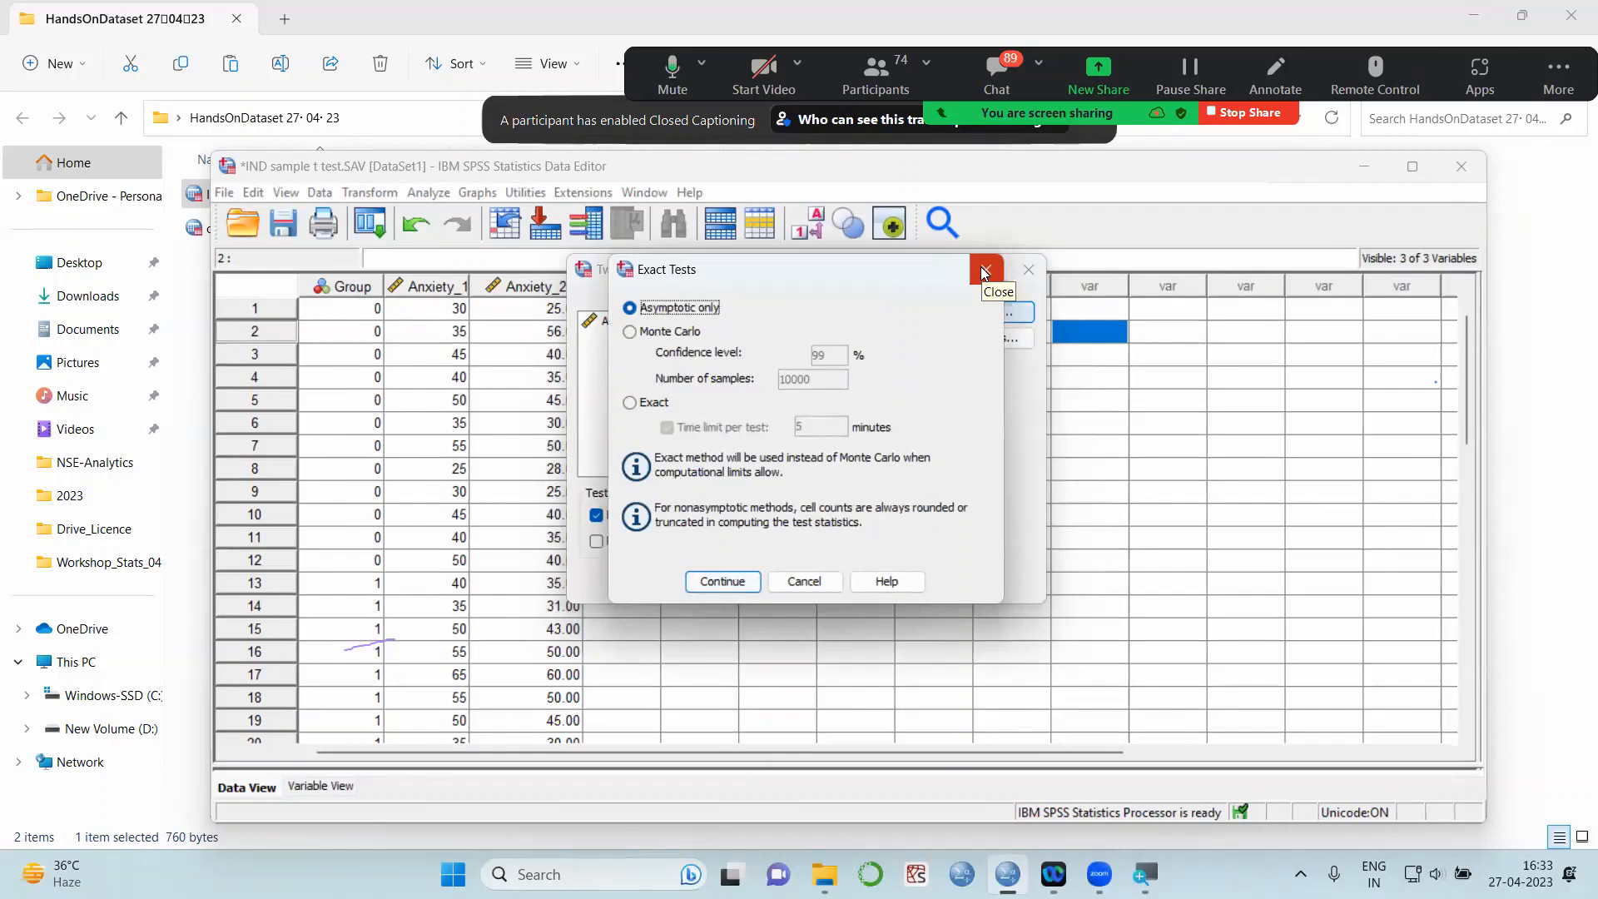
click(984, 271)
click(988, 341)
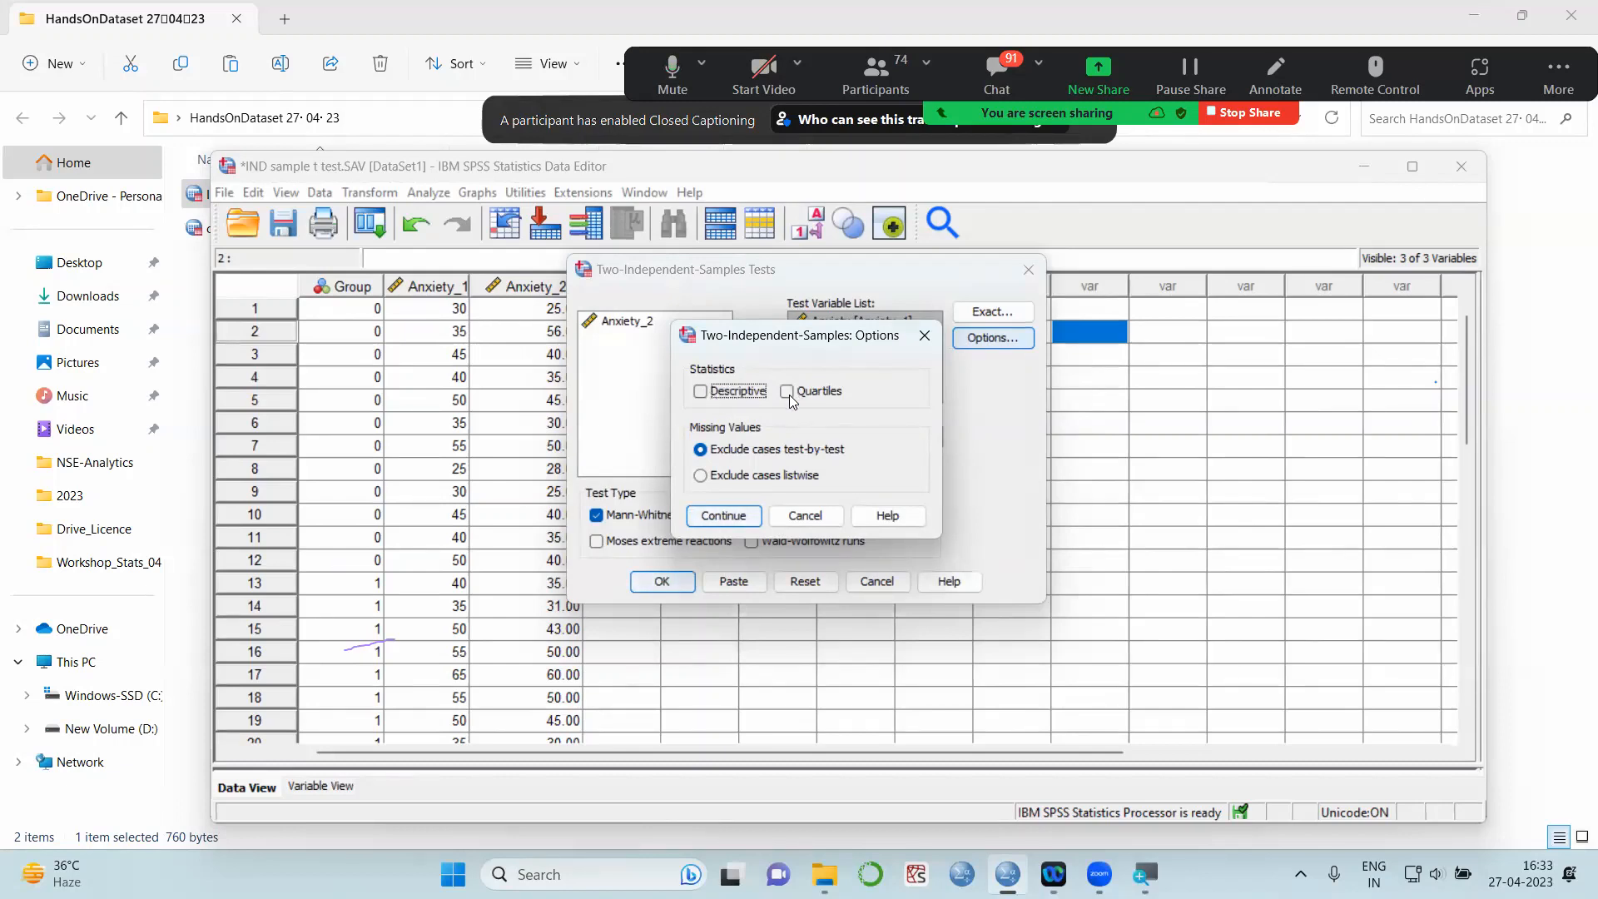
click(723, 516)
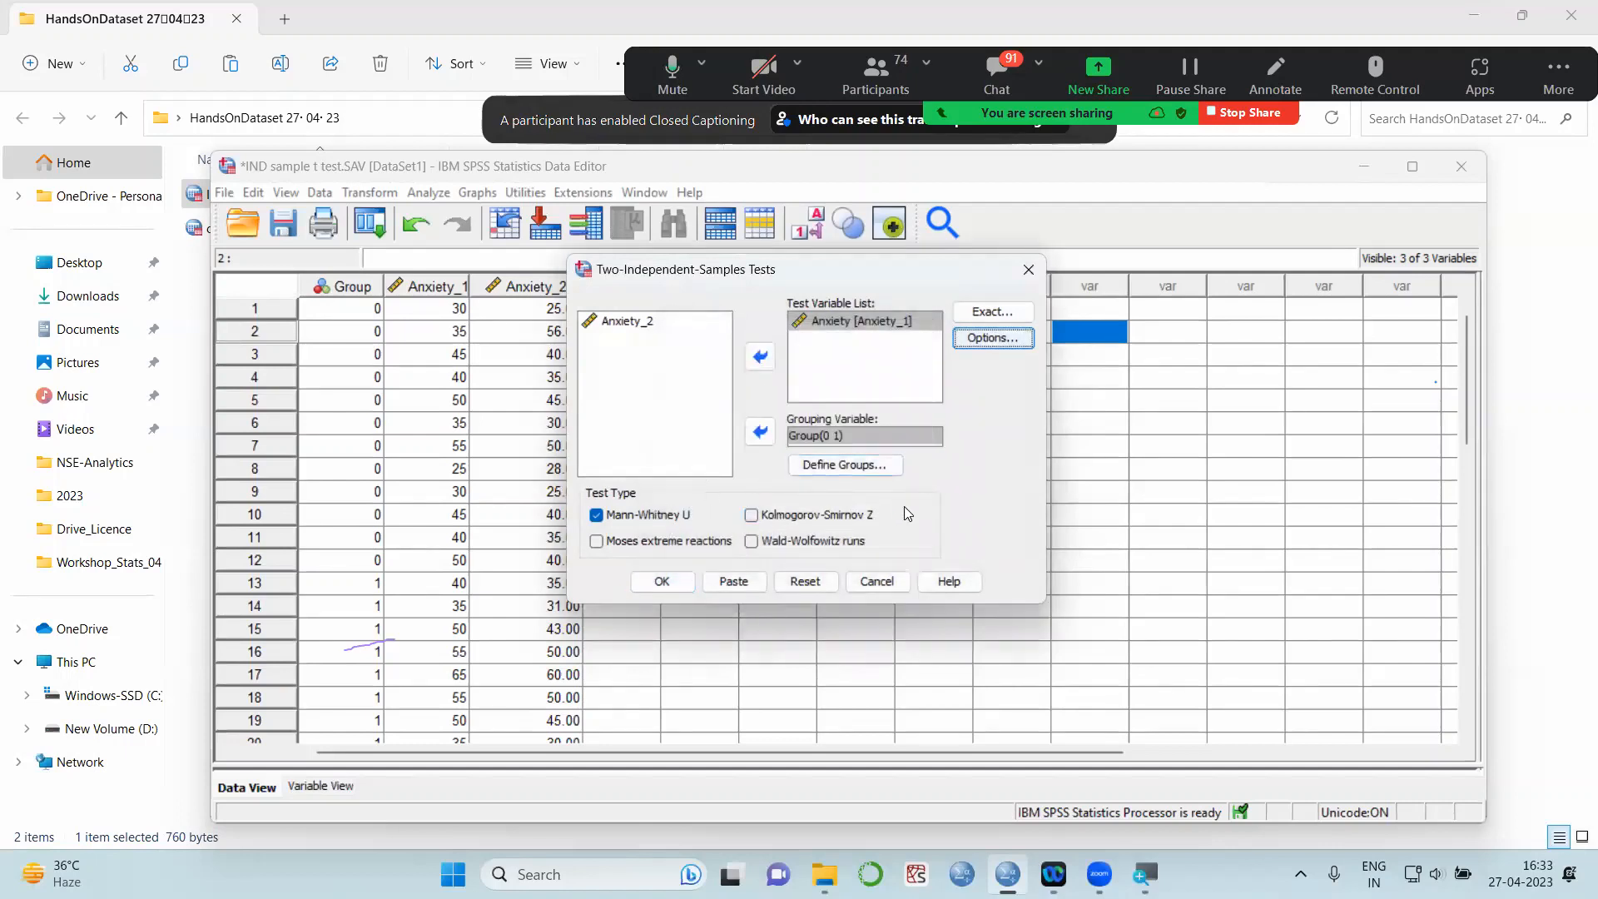
click(671, 587)
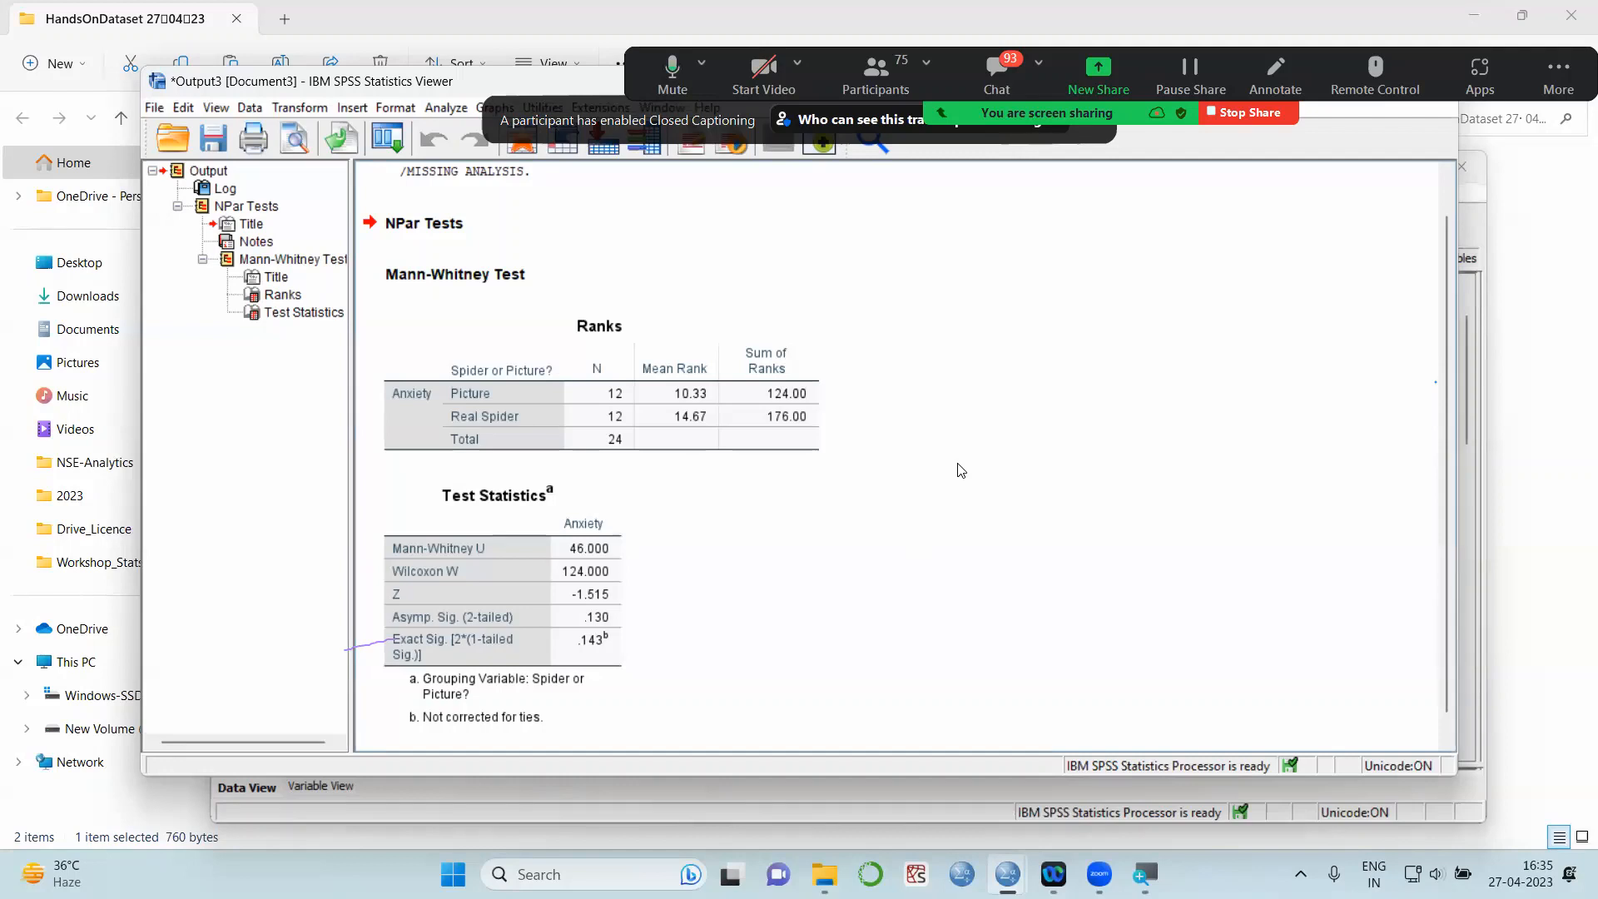
Examine the Mann-Whitney Test Statistics table and snap the output viewer to one half of the screen
click(432, 698)
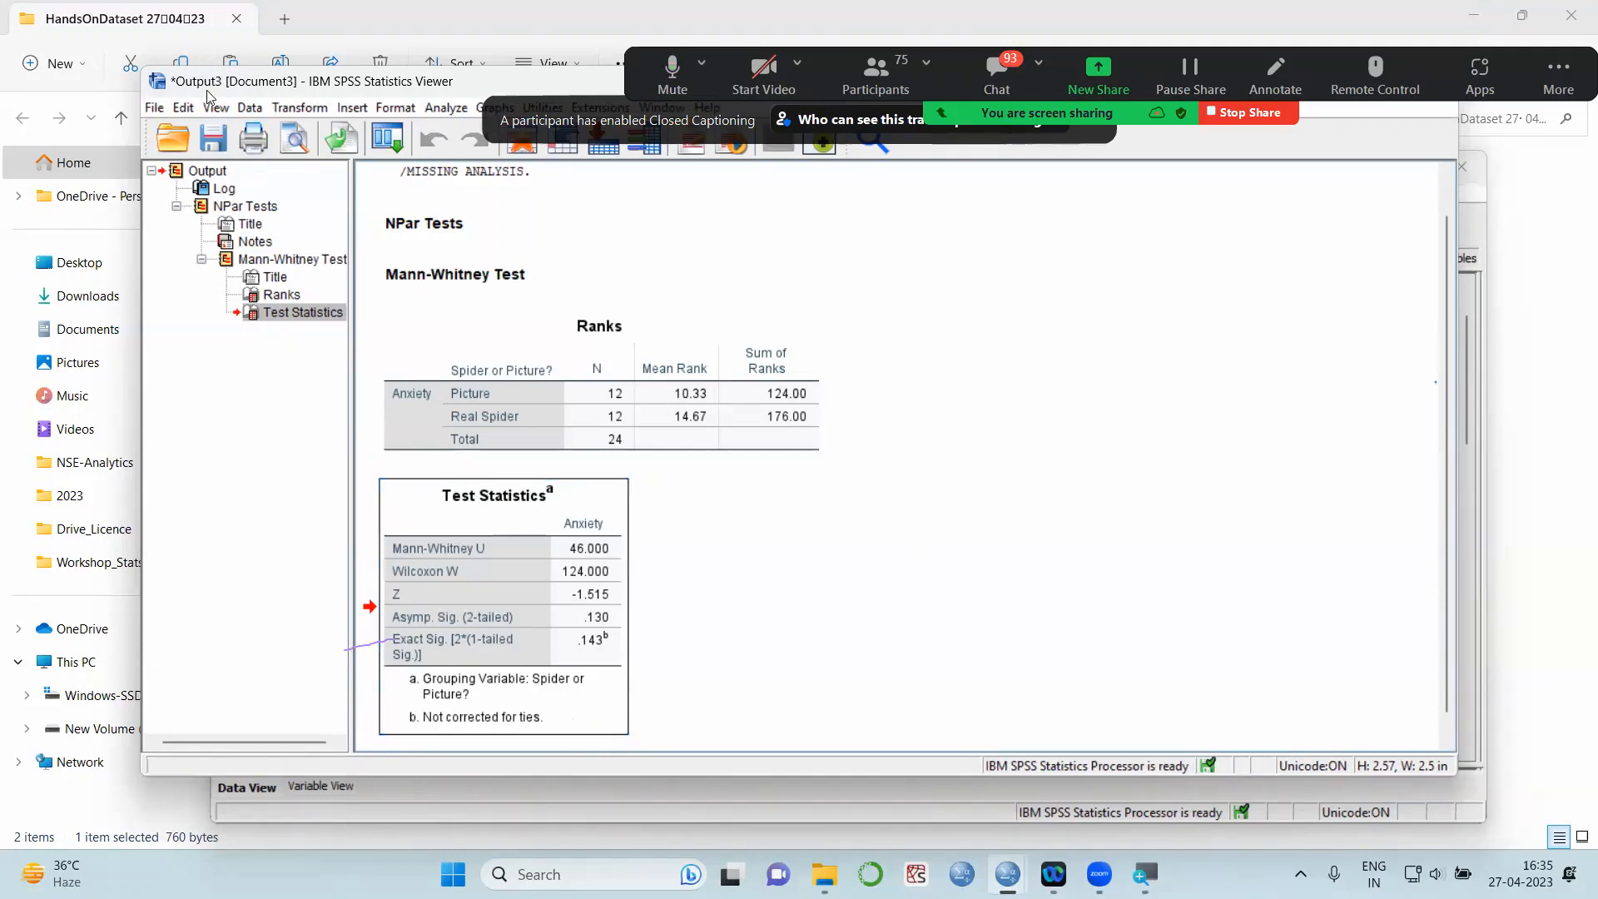
key(super+Left)
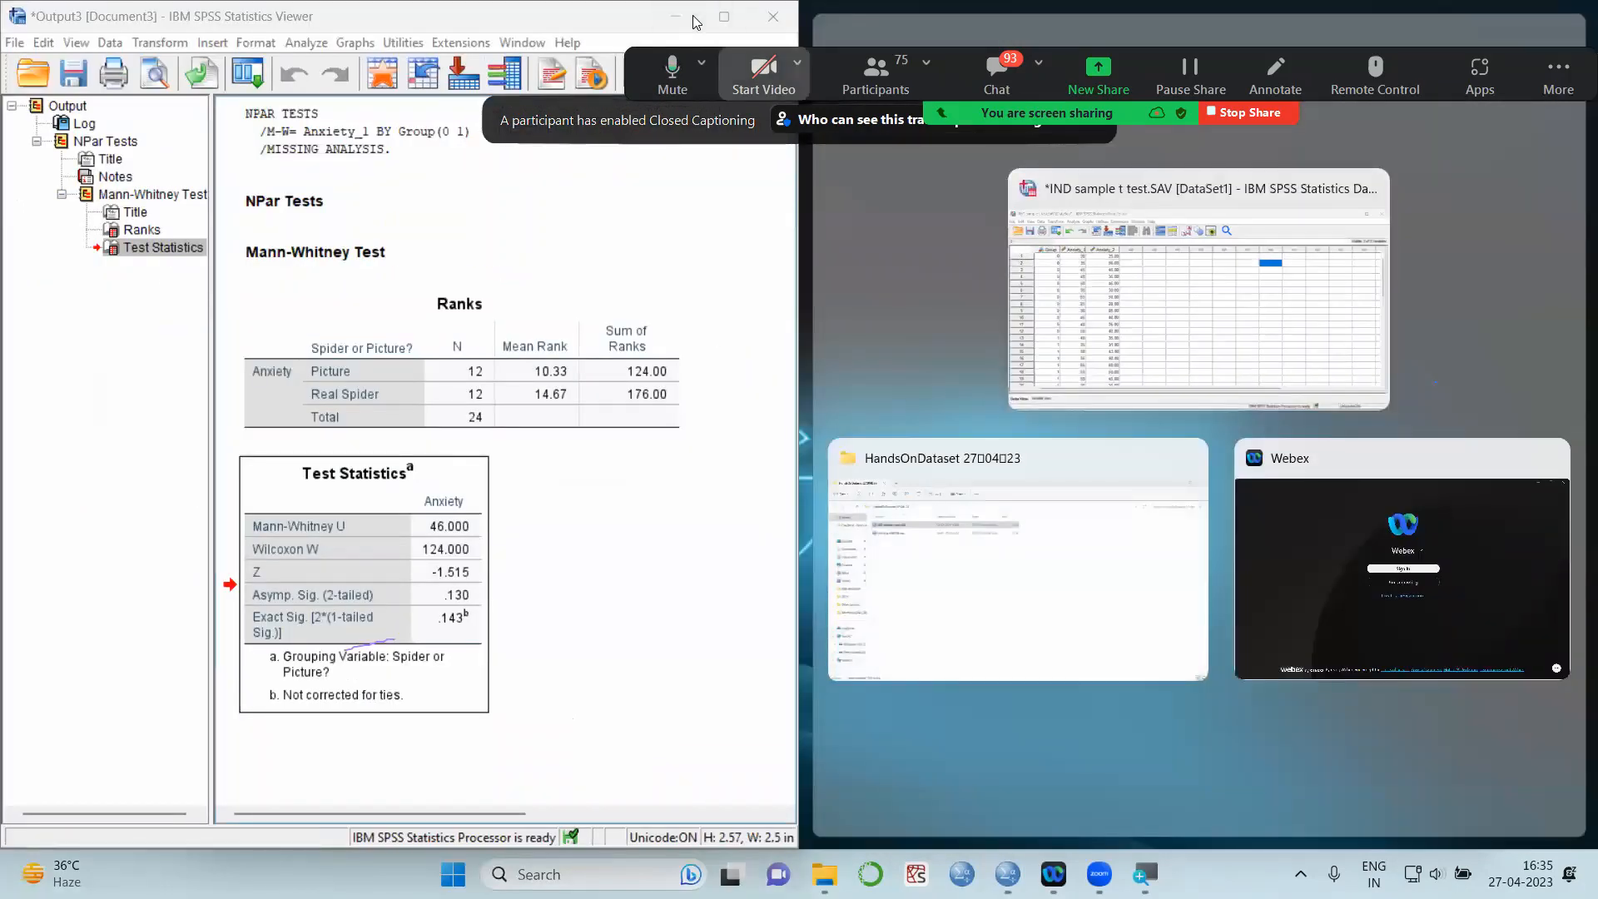
Close the Mann-Whitney output viewer without saving it and place the data editor as a floating window mid-screen
click(1253, 268)
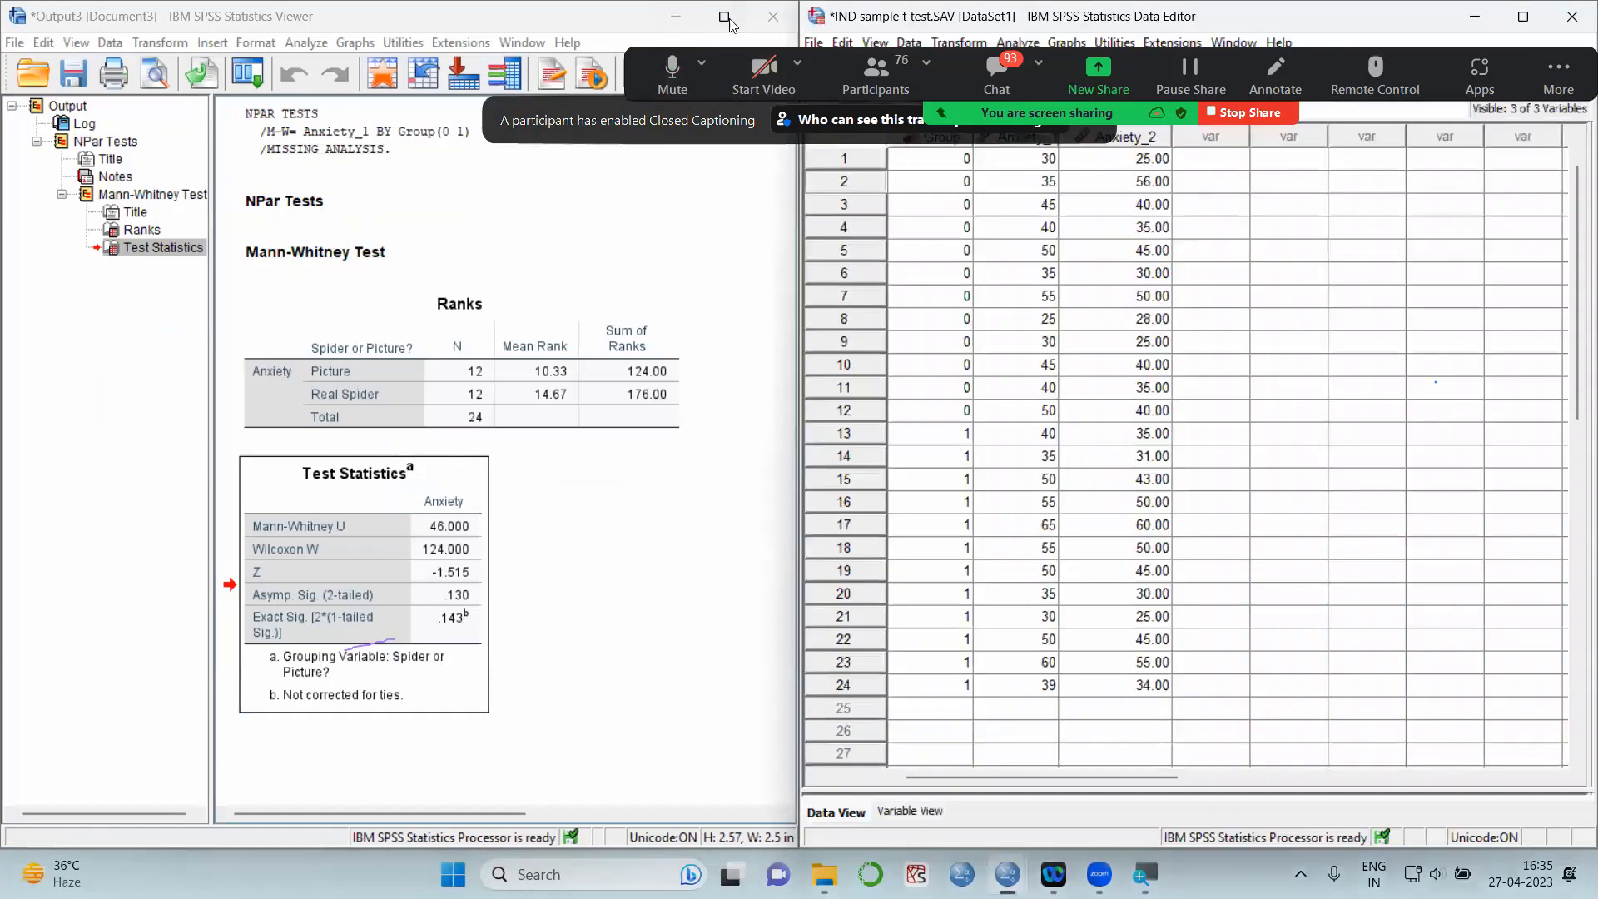
click(773, 16)
click(397, 462)
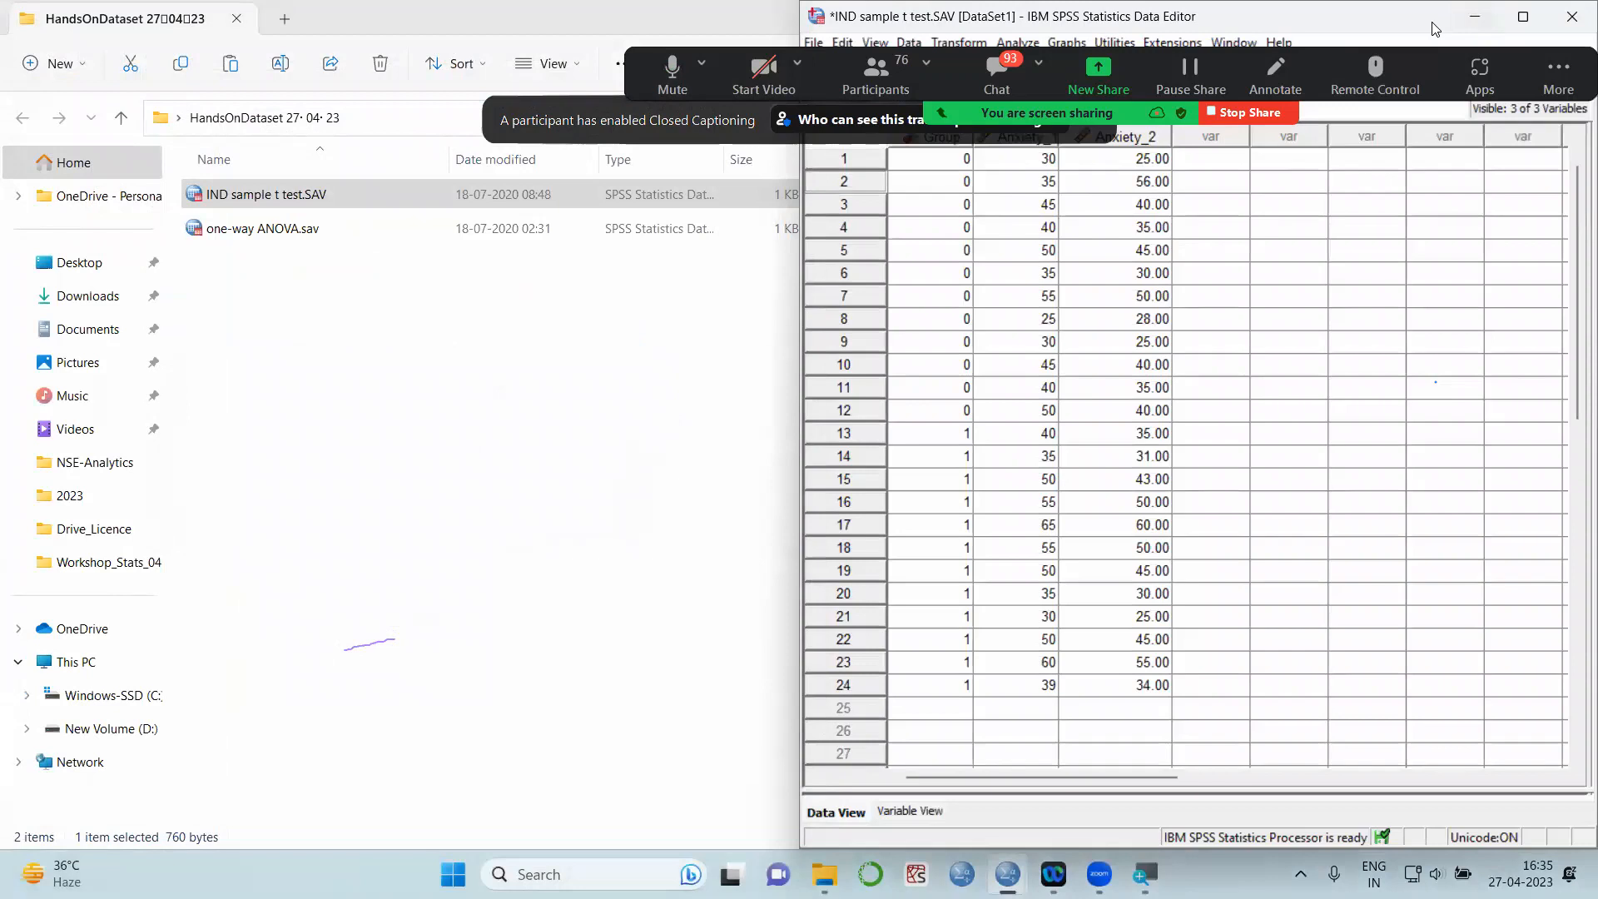
drag(1436, 29, 631, 336)
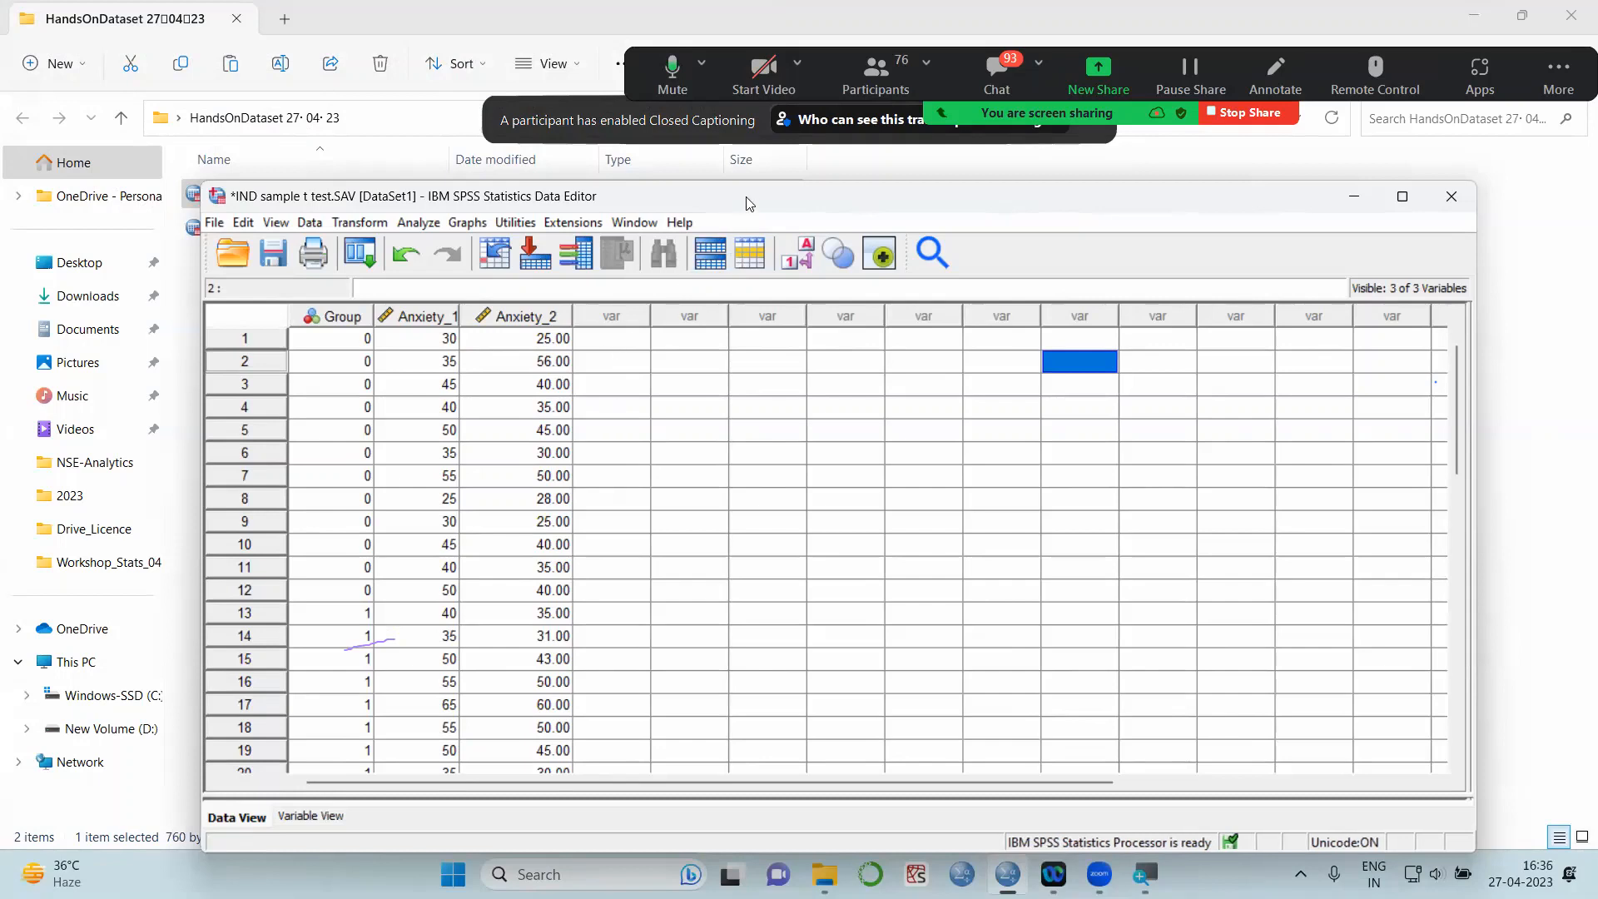
drag(747, 197, 748, 174)
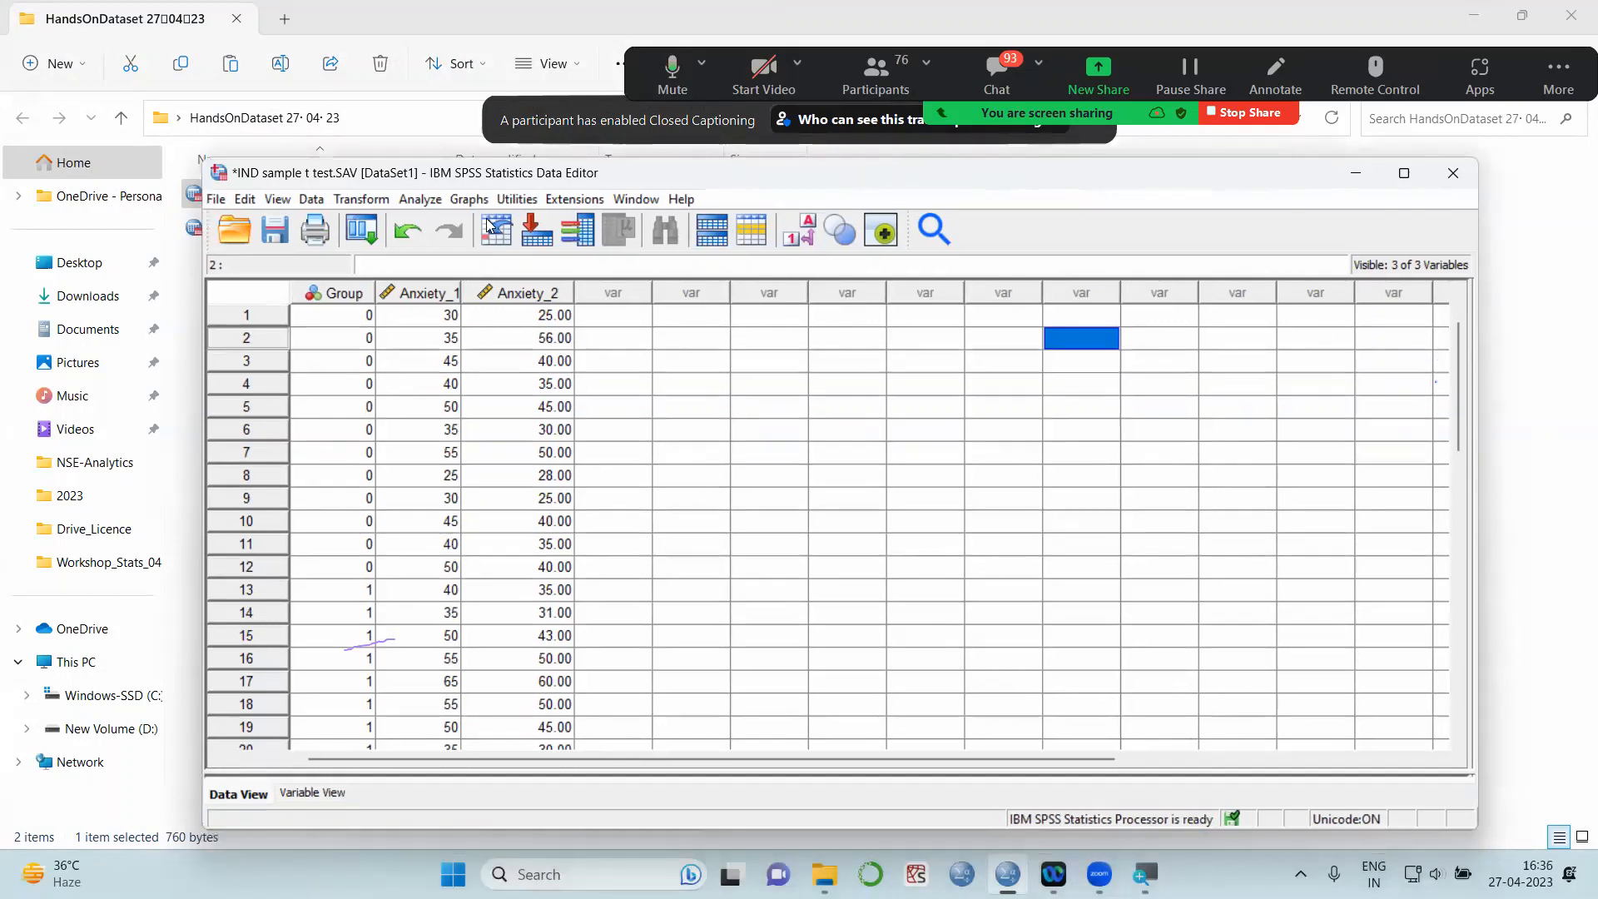
Set up a legacy two-related-samples Wilcoxon test pairing Anxiety_1 as the first variable with Anxiety_2 as the second
click(423, 200)
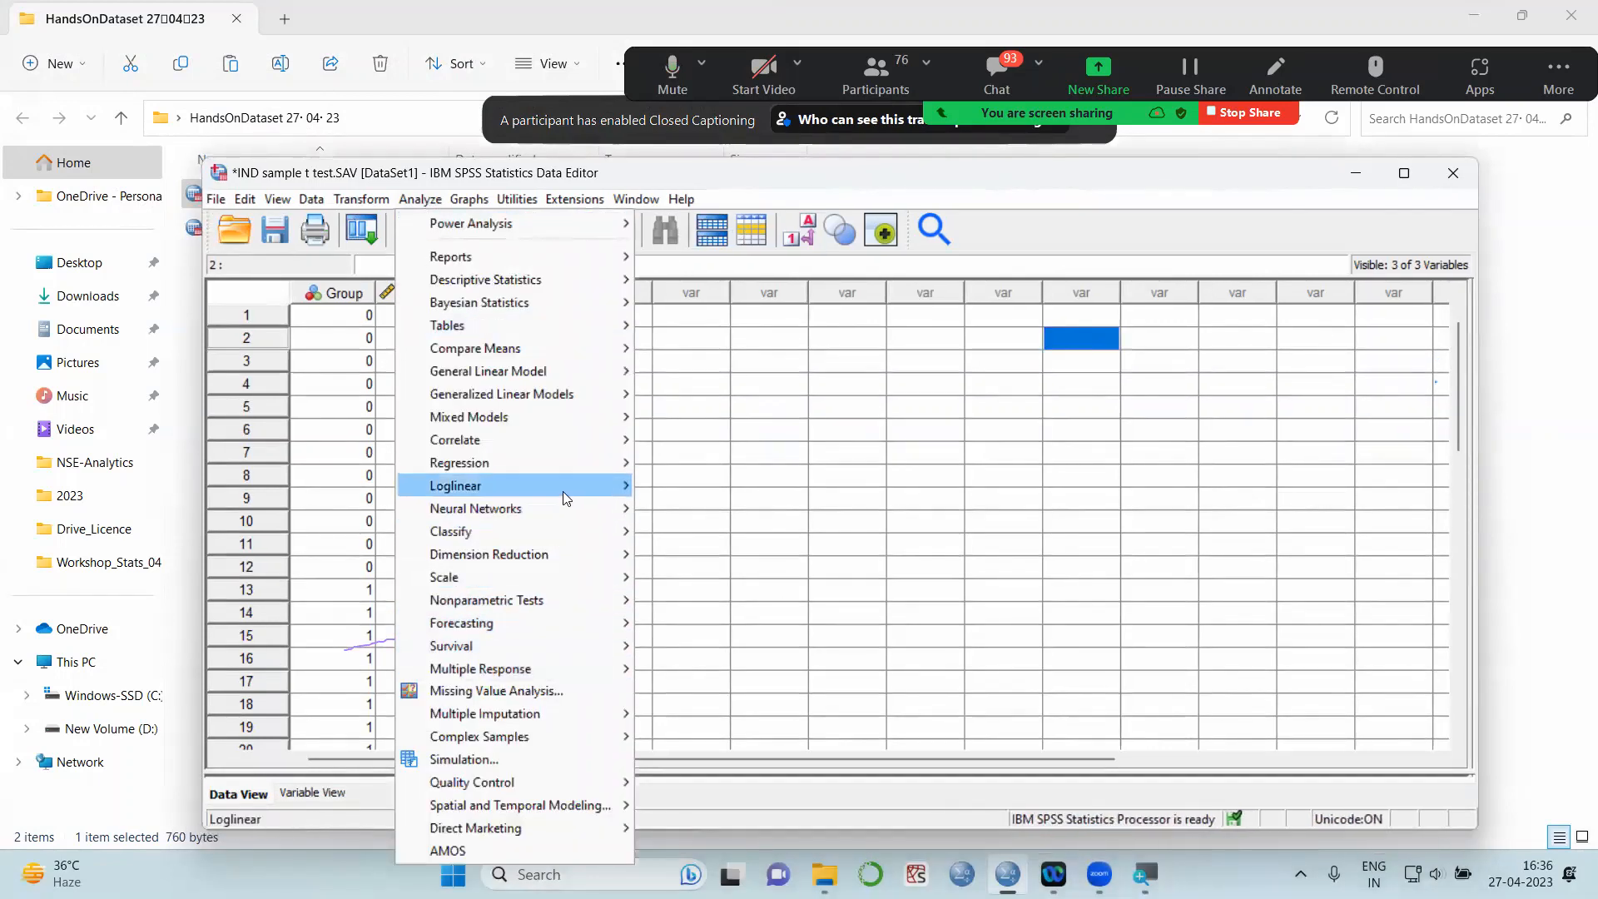
mouse_move(569, 600)
mouse_move(704, 671)
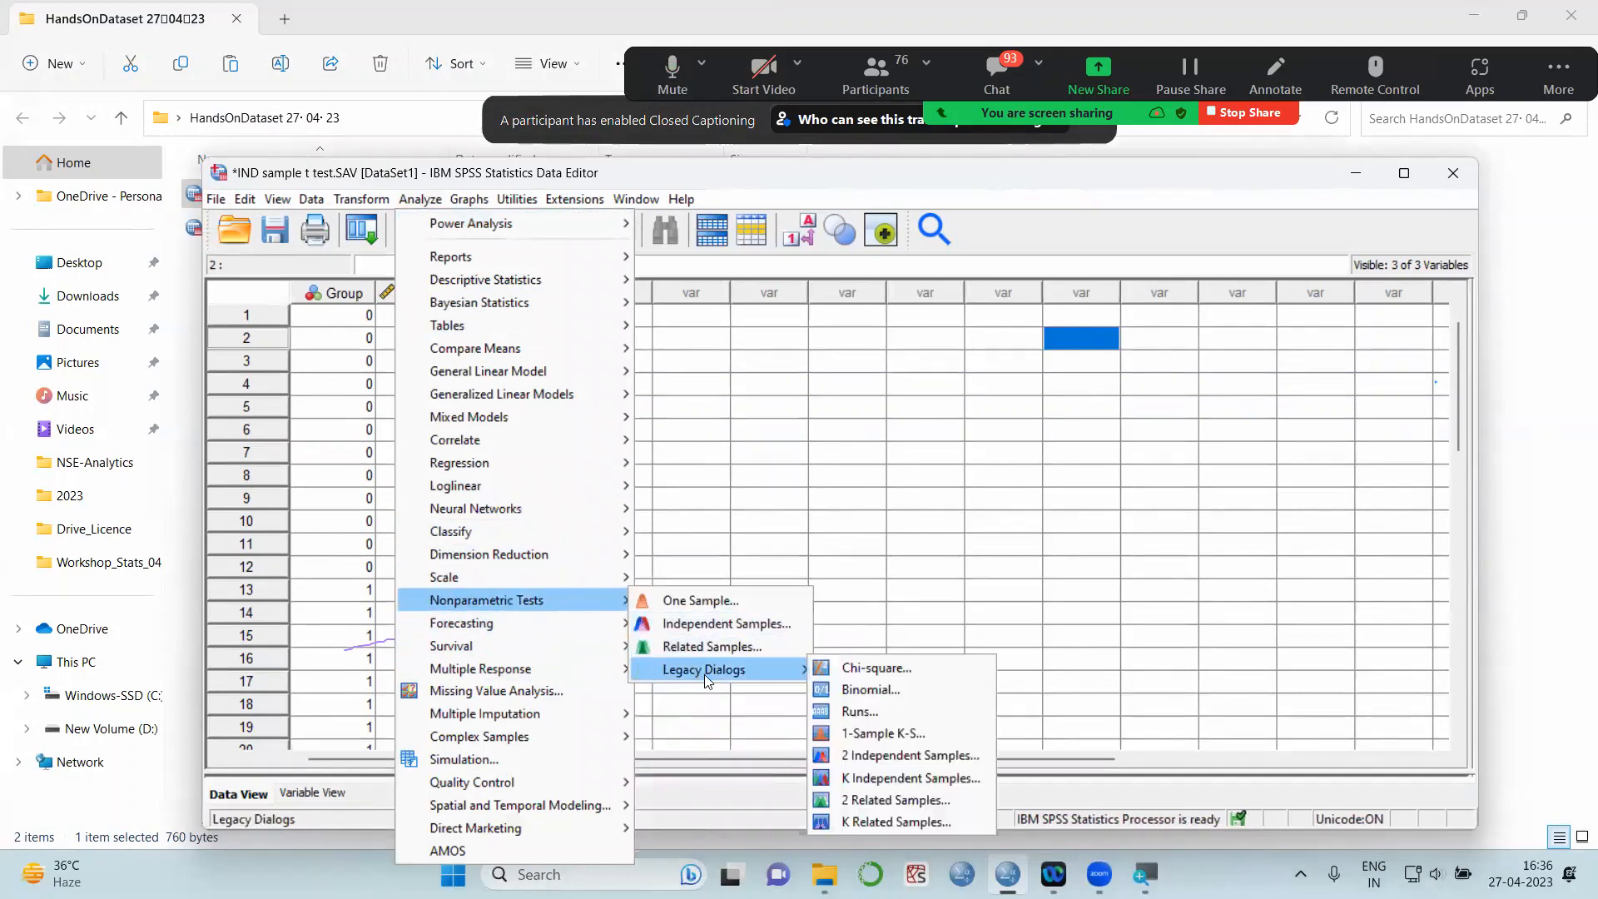
click(946, 801)
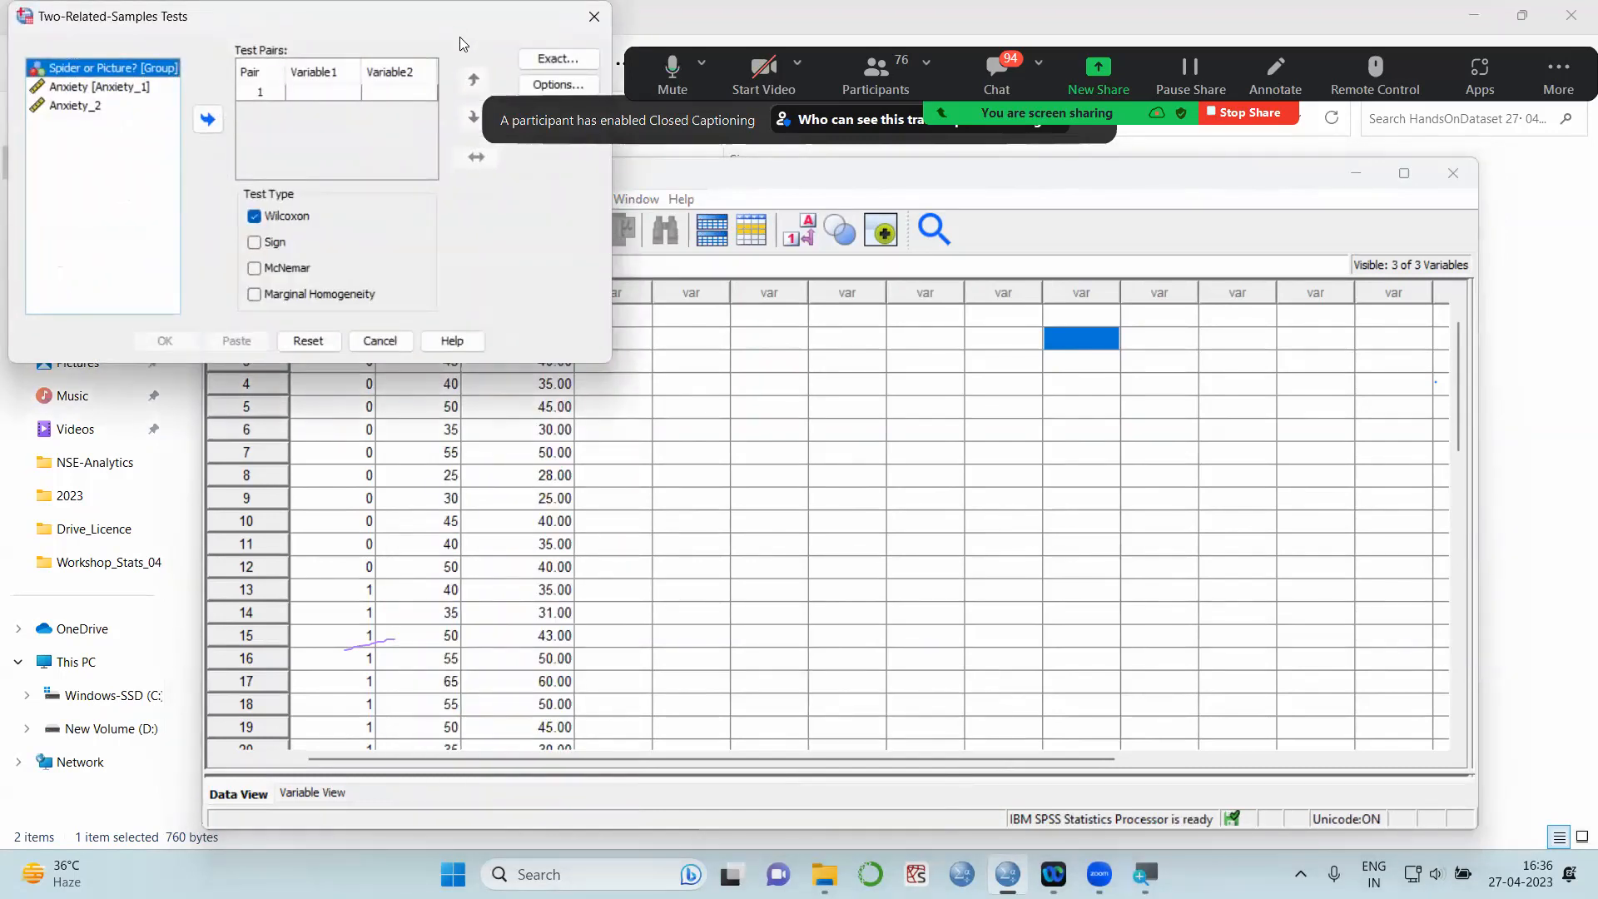
drag(450, 30, 961, 302)
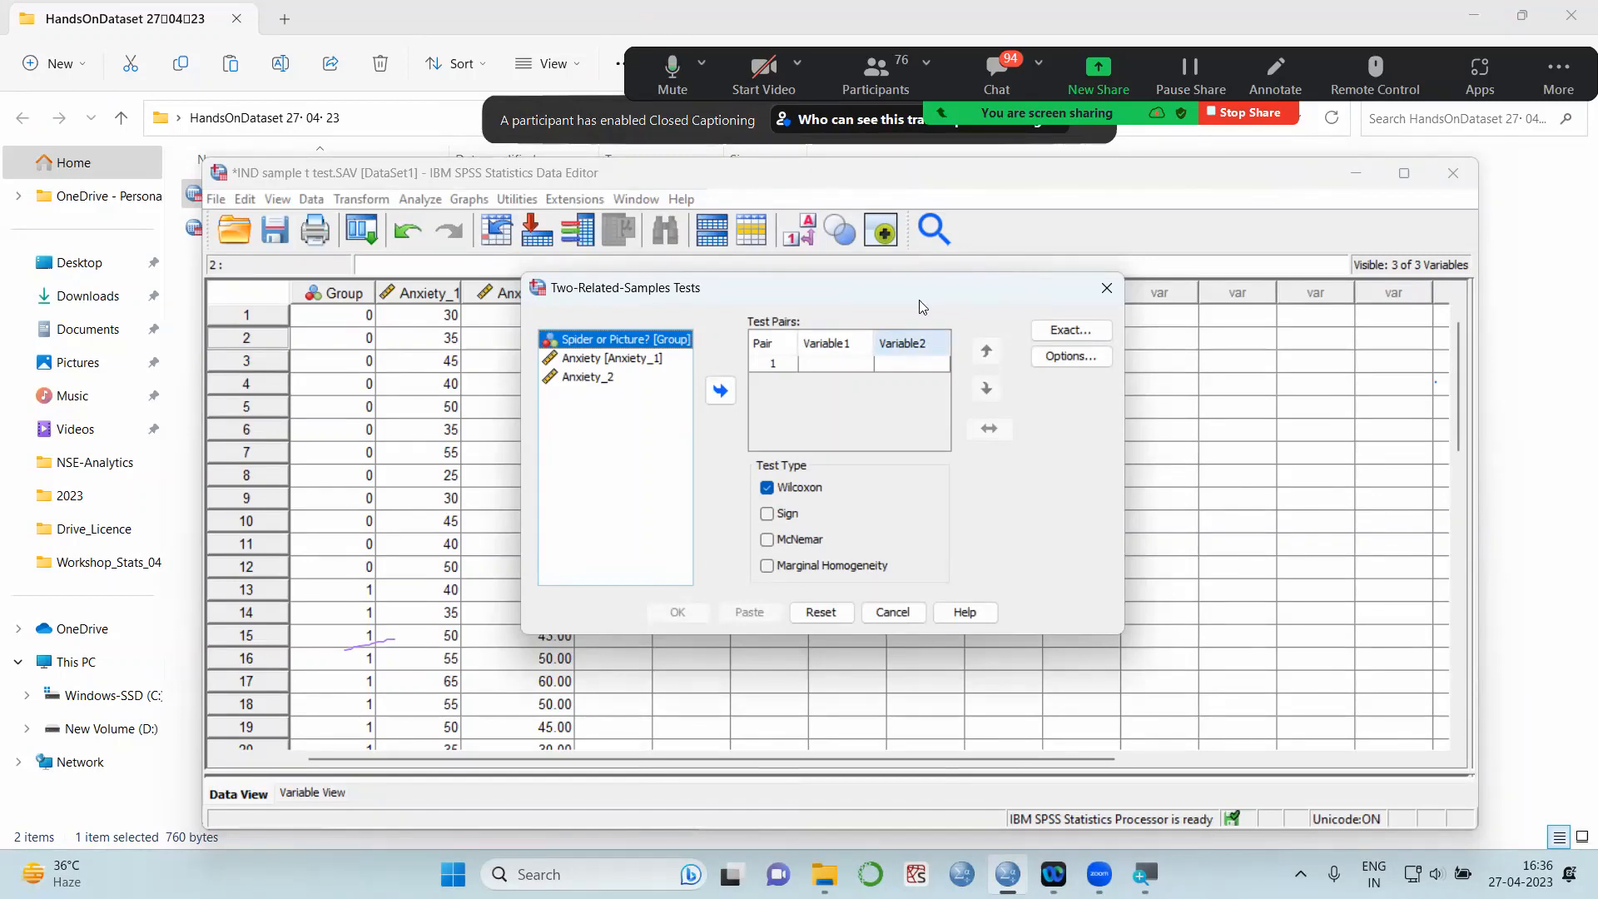
click(620, 360)
click(720, 390)
click(585, 381)
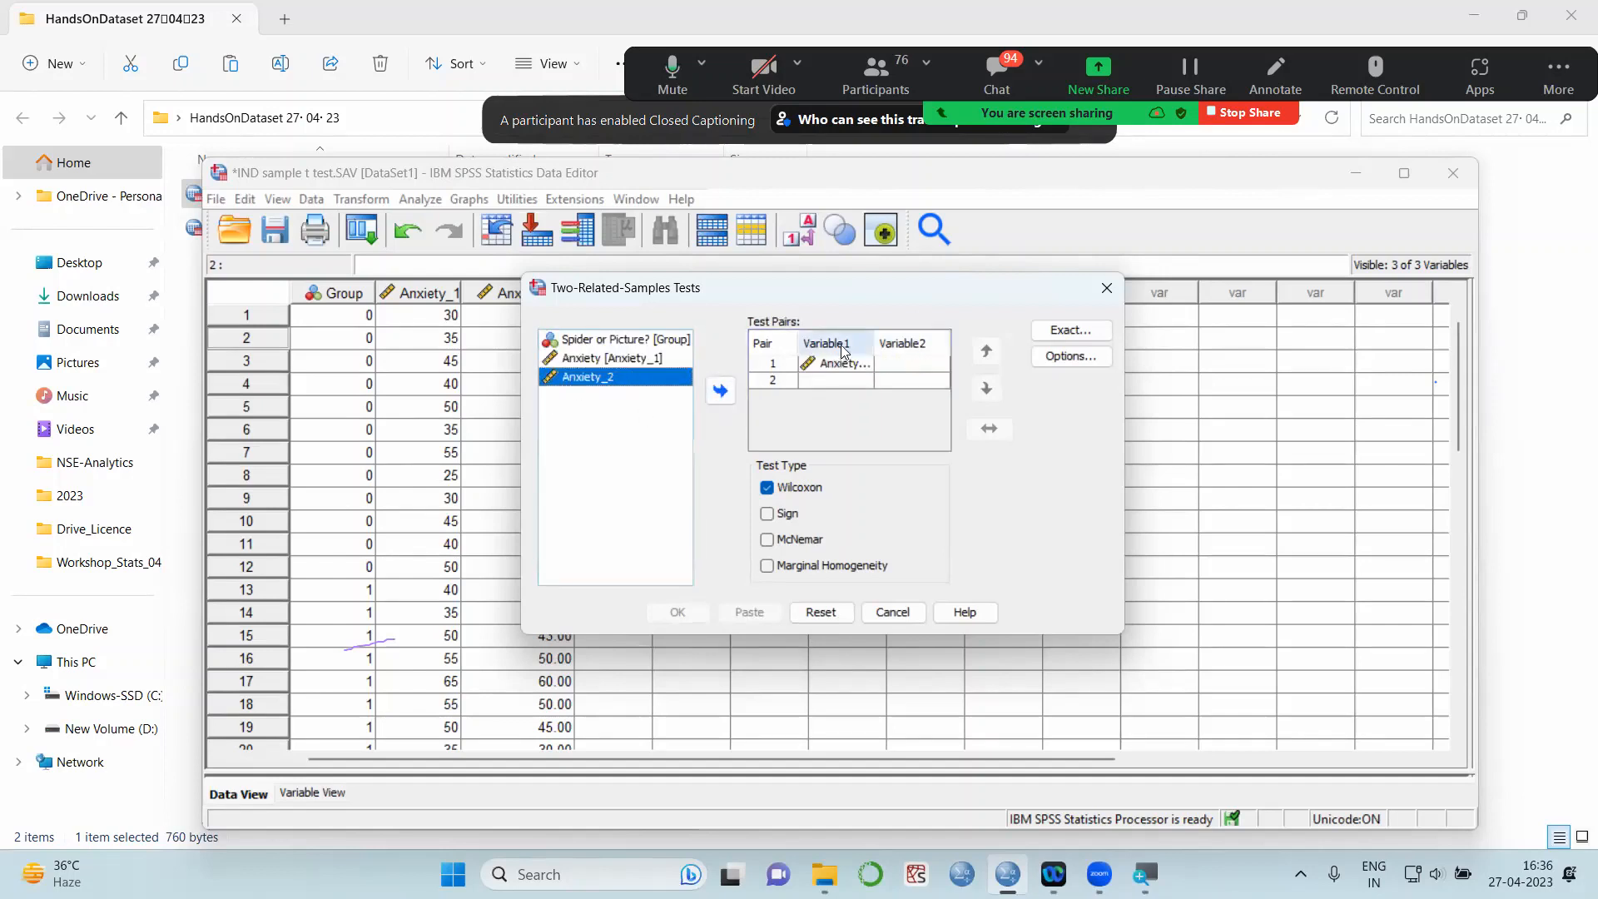
click(721, 390)
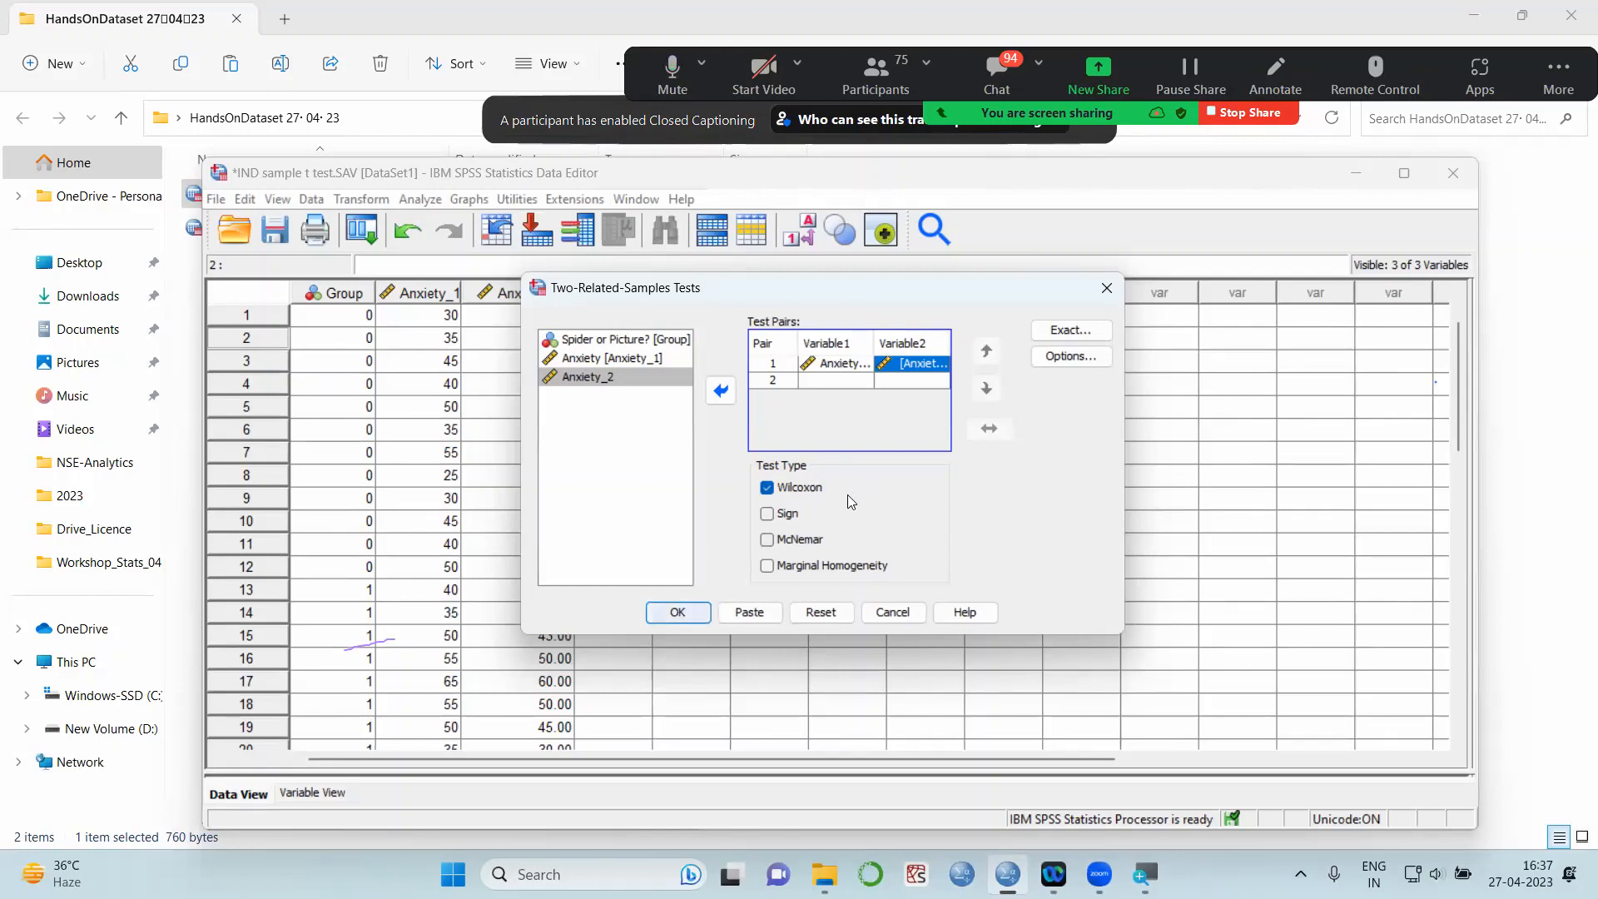
Review the statistics and missing-value options without changing them, and run the Wilcoxon signed-rank test
click(1083, 358)
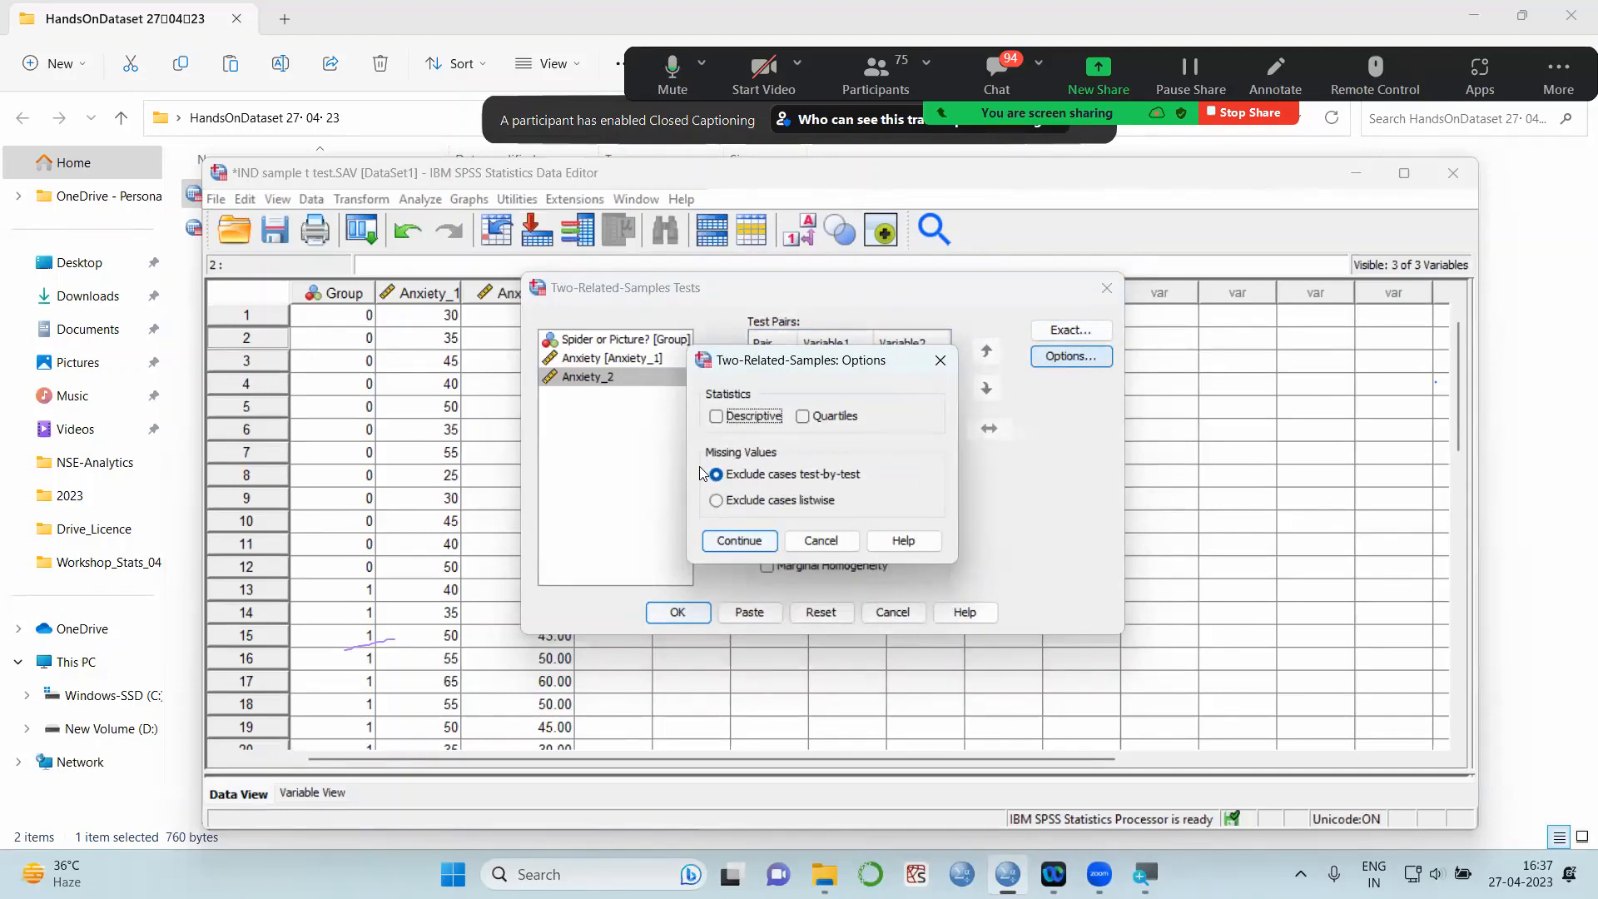
click(737, 541)
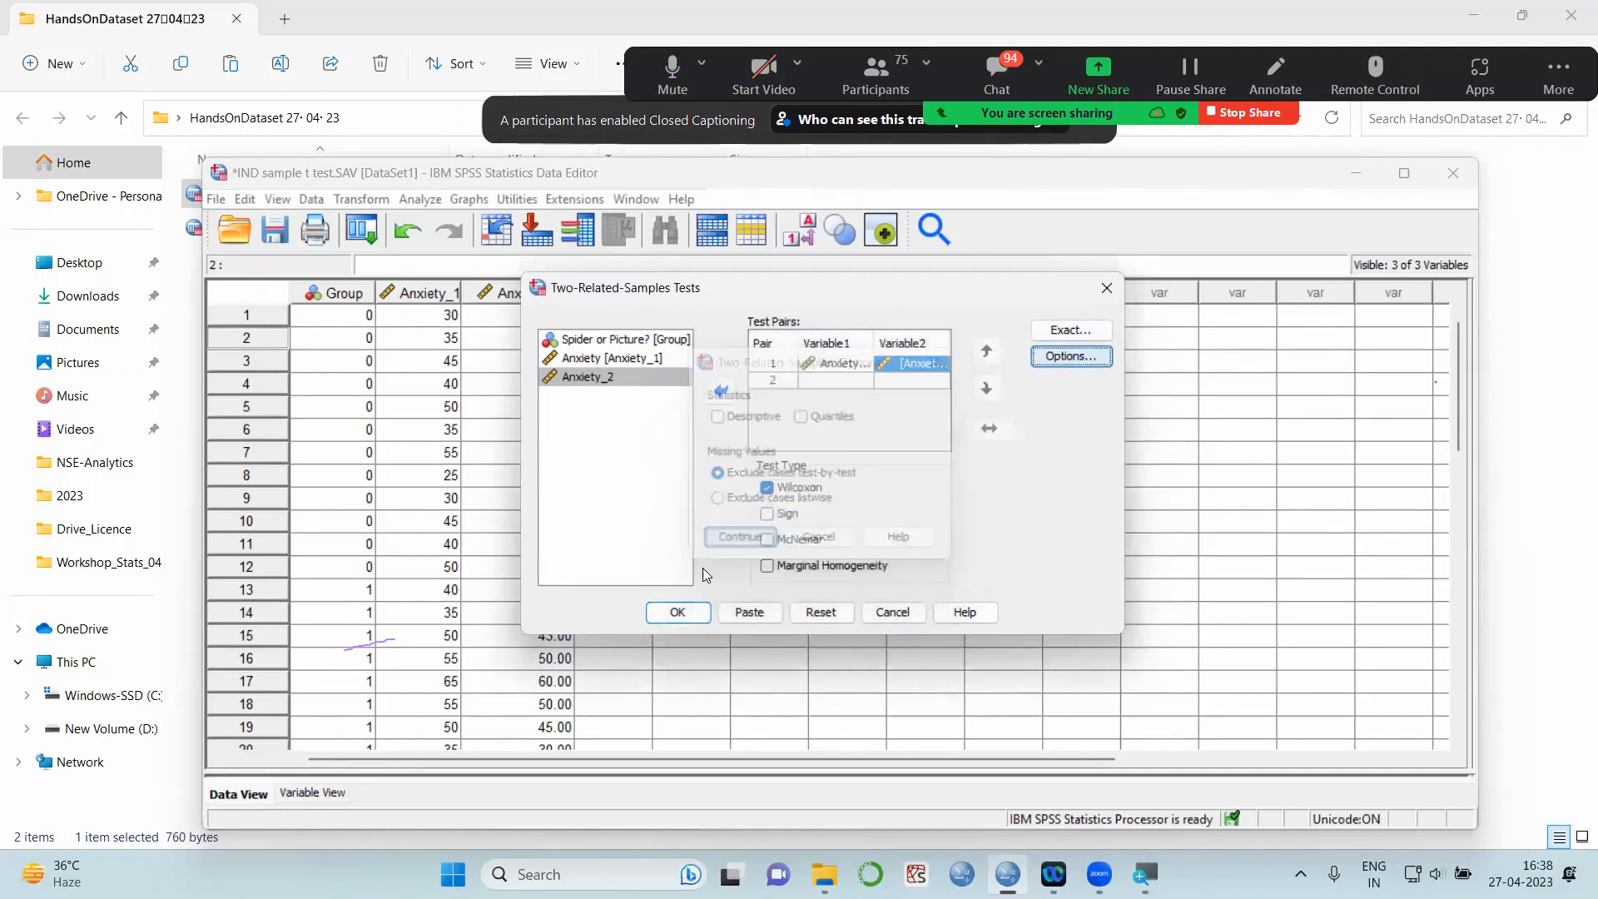
click(676, 613)
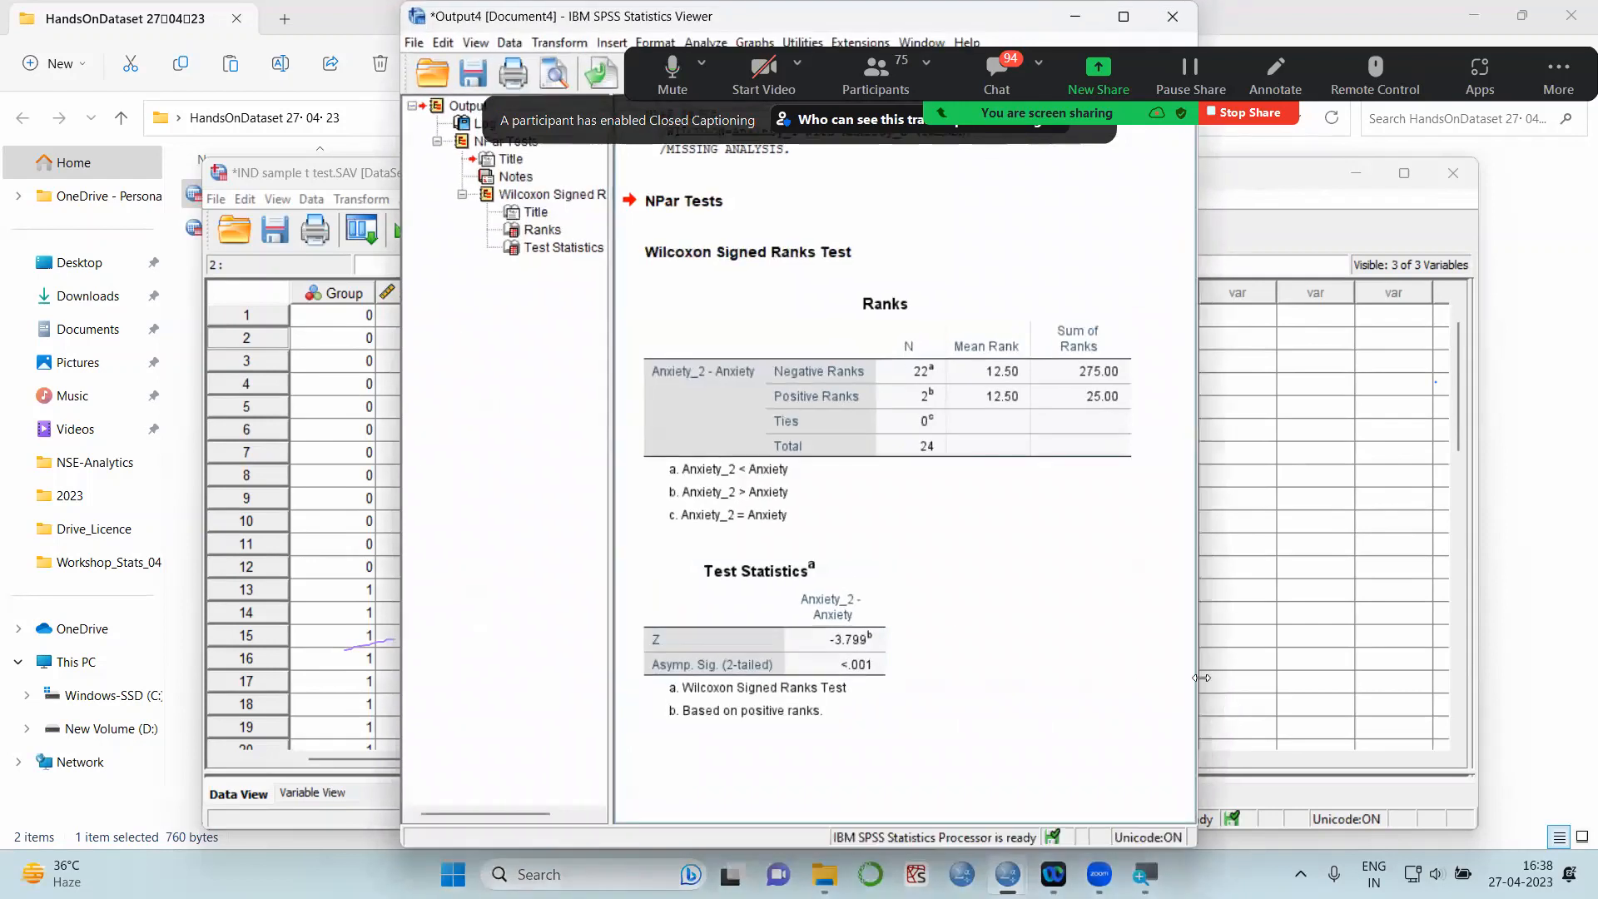
Widen the output viewer and examine the Wilcoxon Ranks and Test Statistics tables against the Anxiety_1 and Anxiety_2 data
drag(1201, 678, 1474, 681)
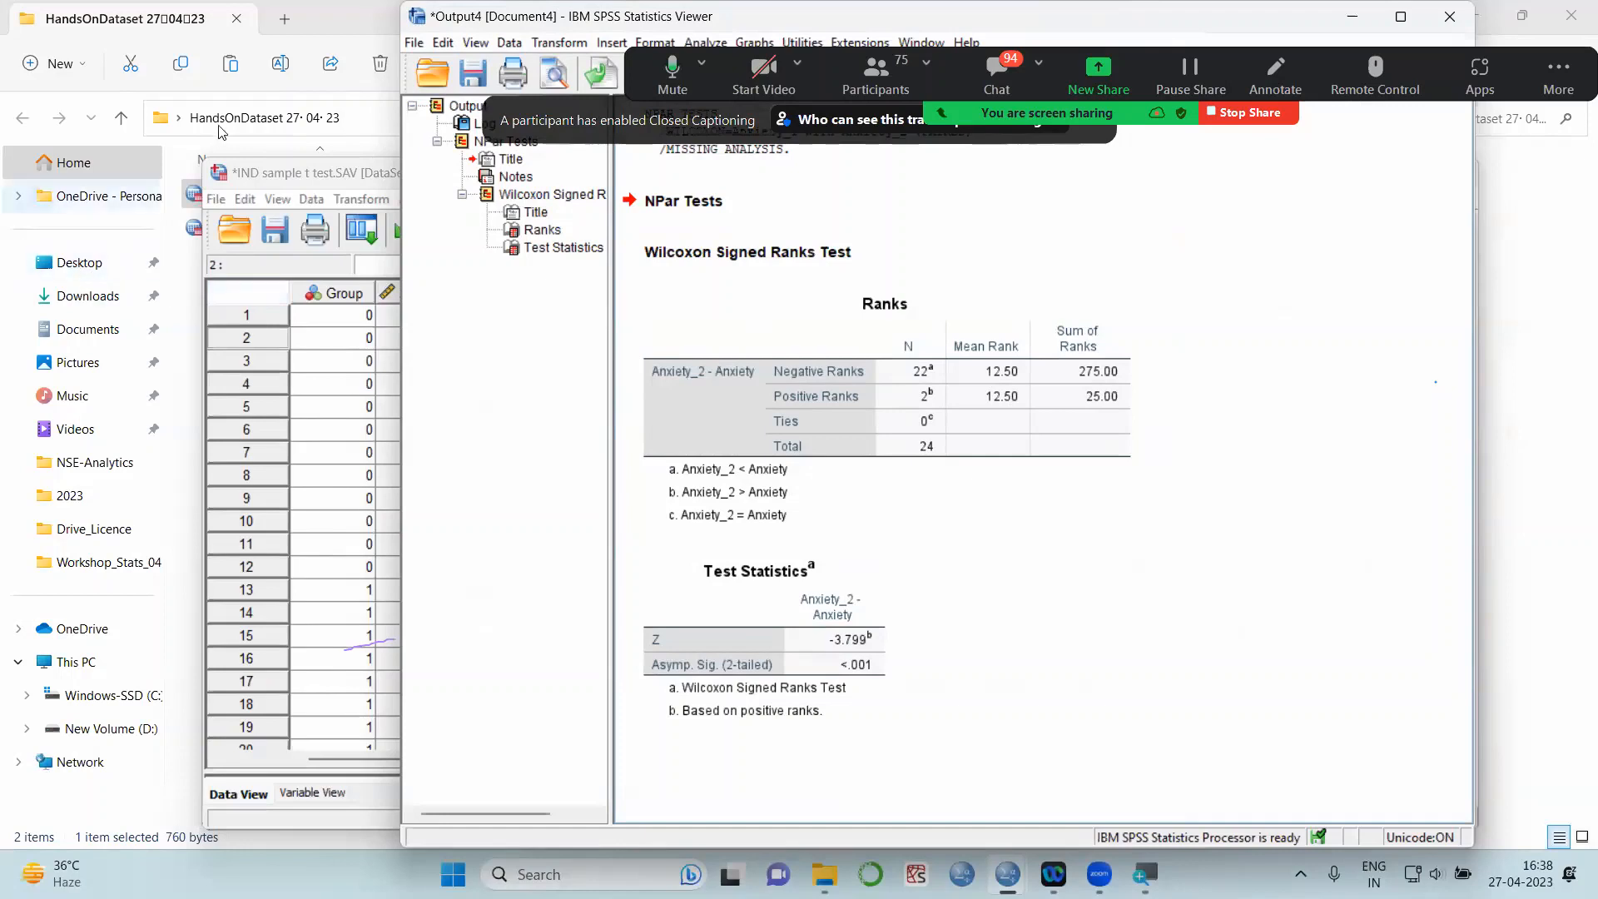
click(305, 174)
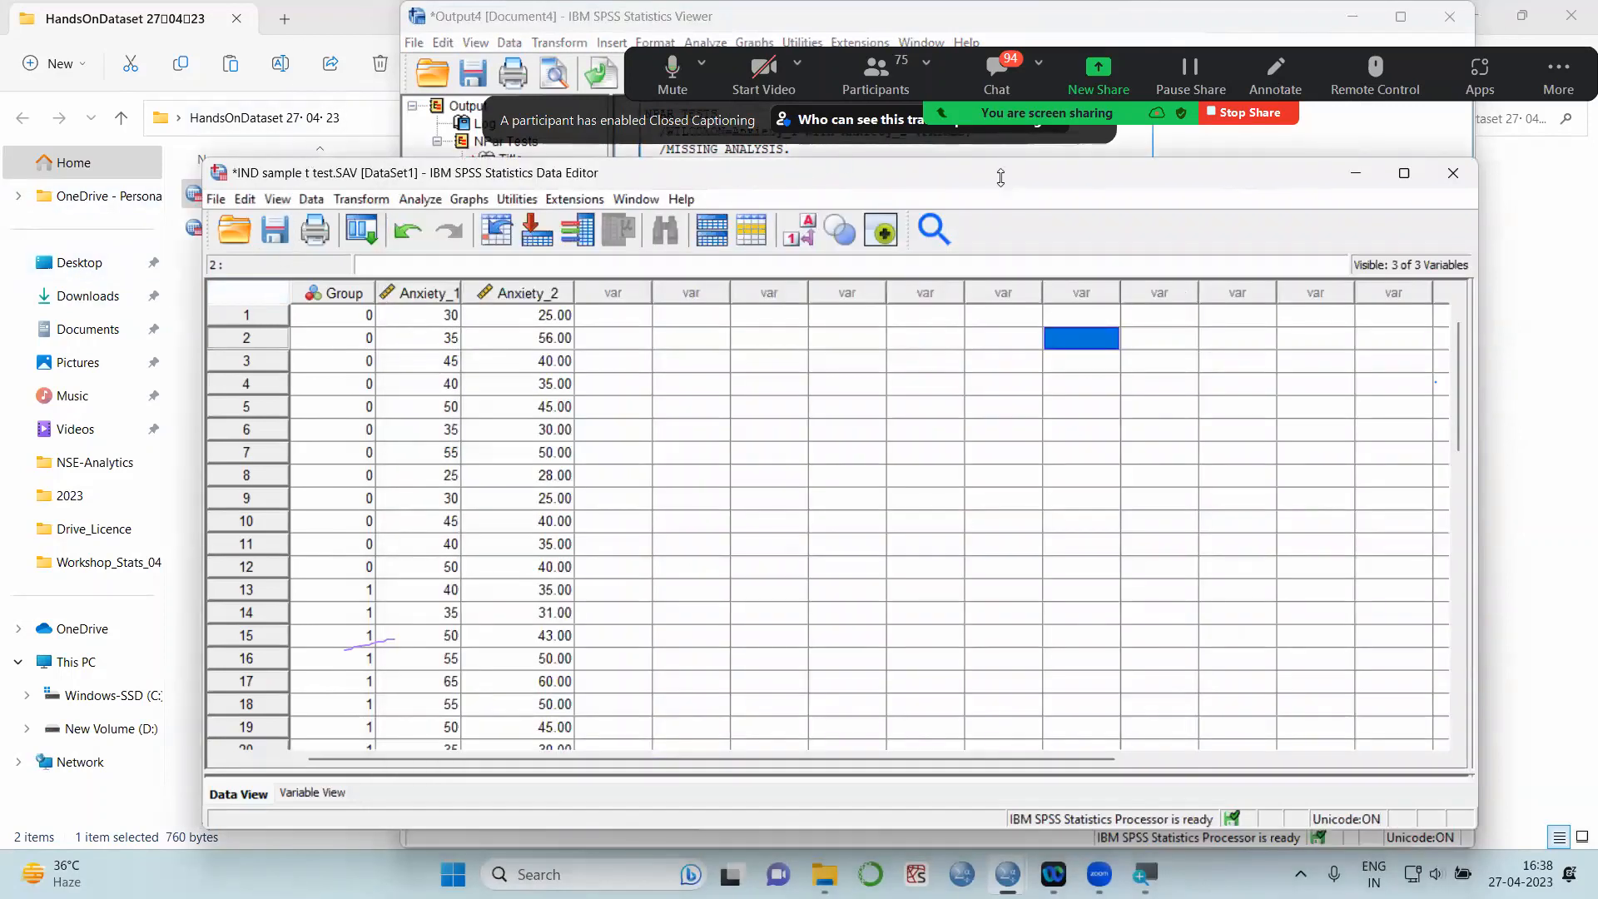
click(612, 10)
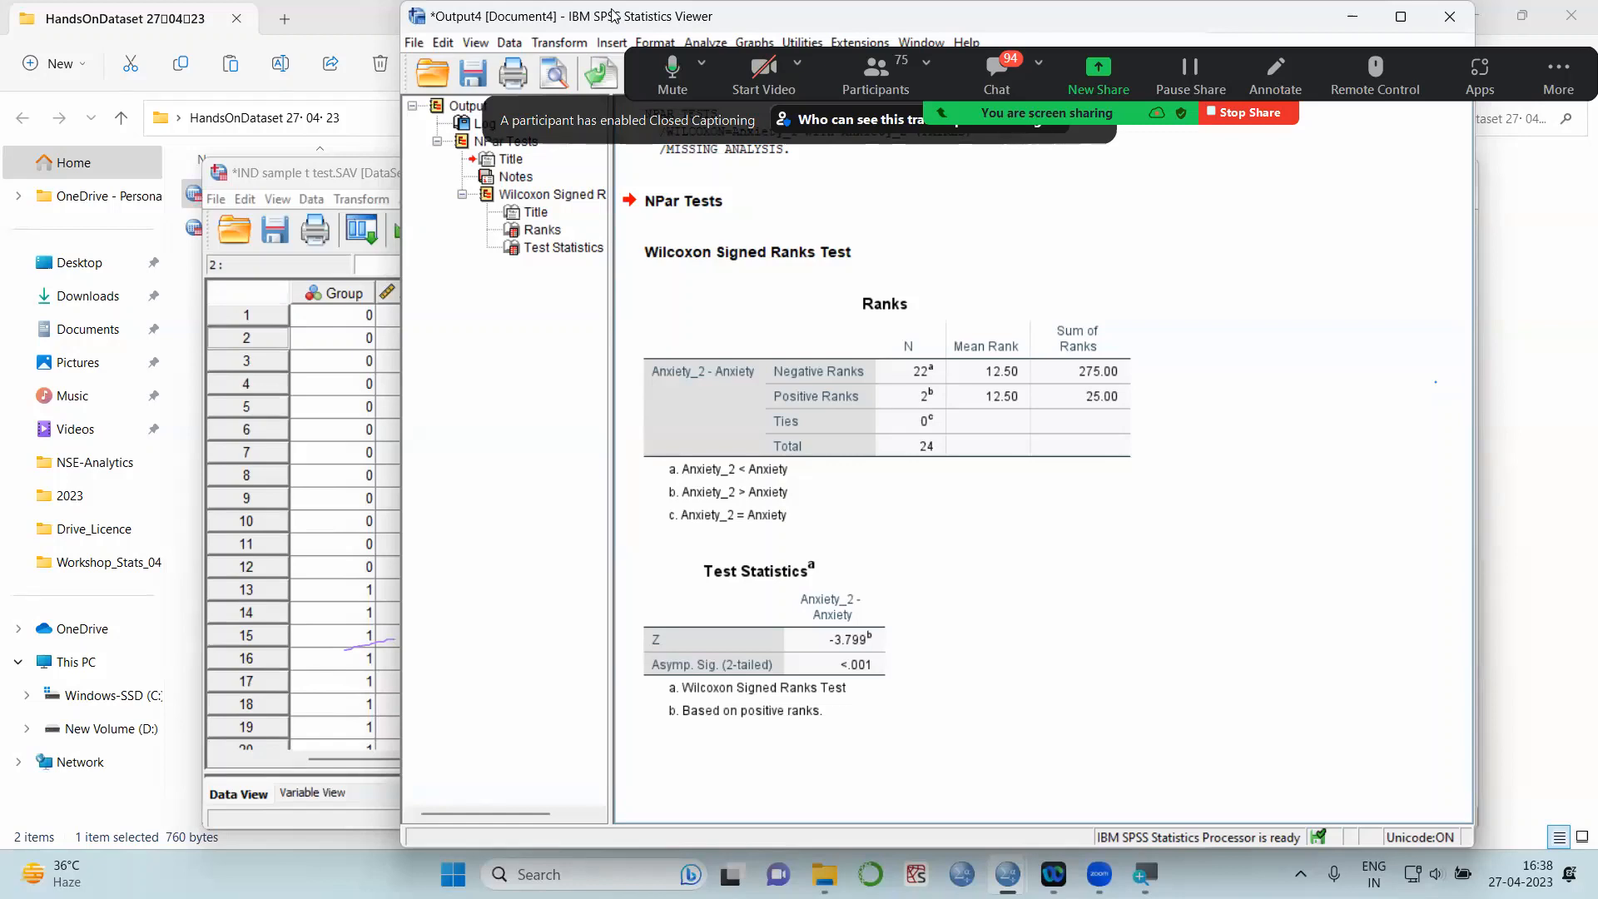
click(347, 173)
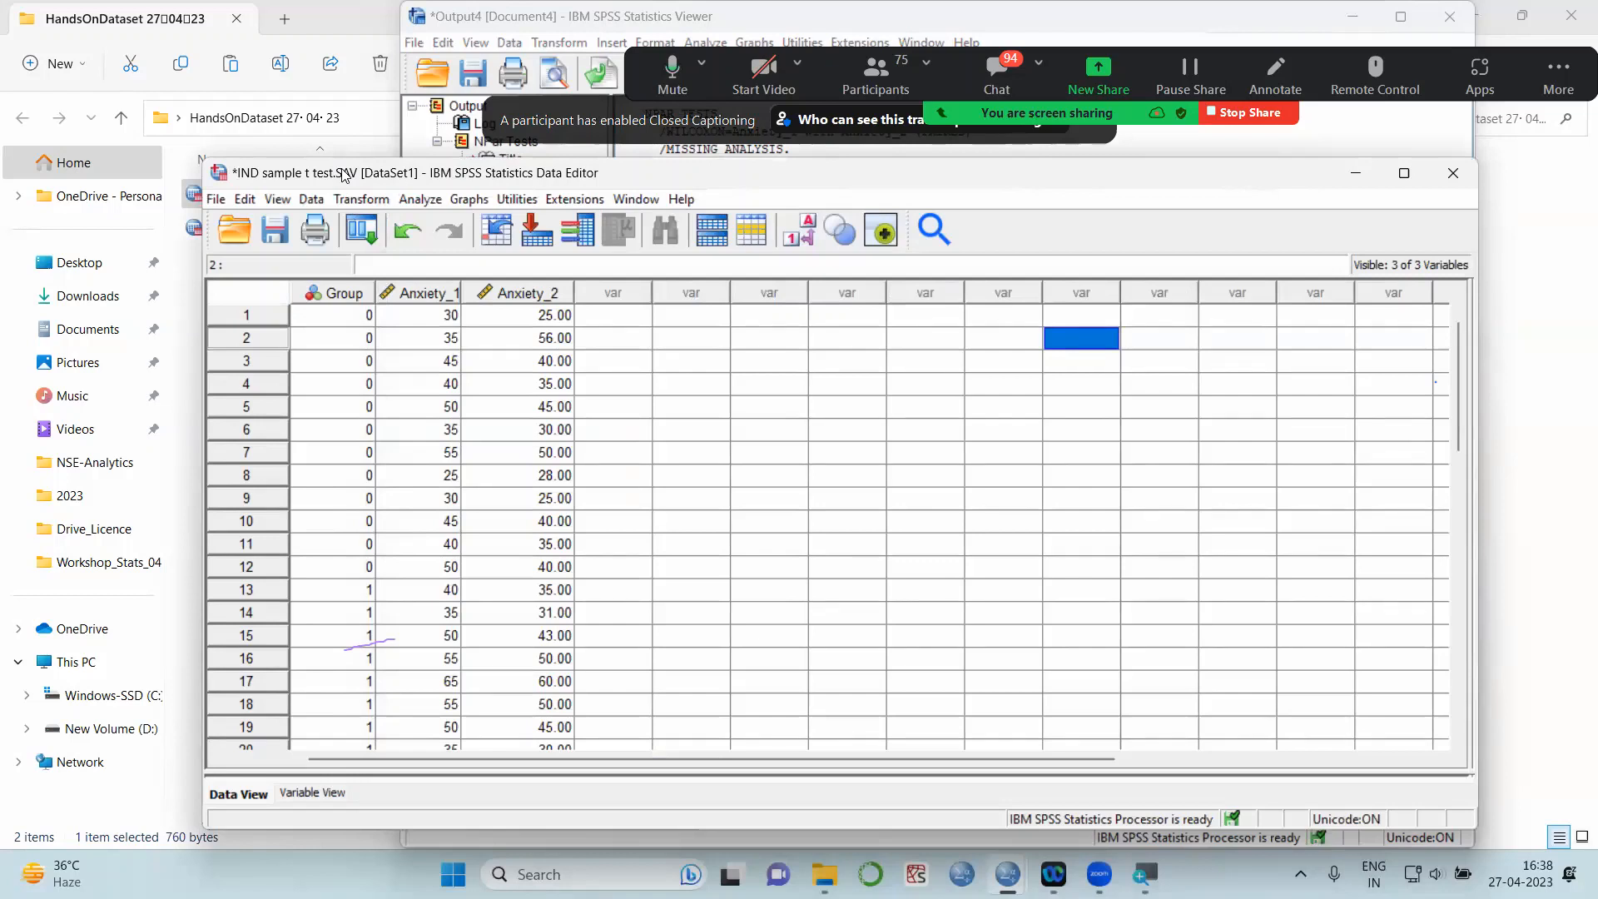
click(519, 30)
click(876, 665)
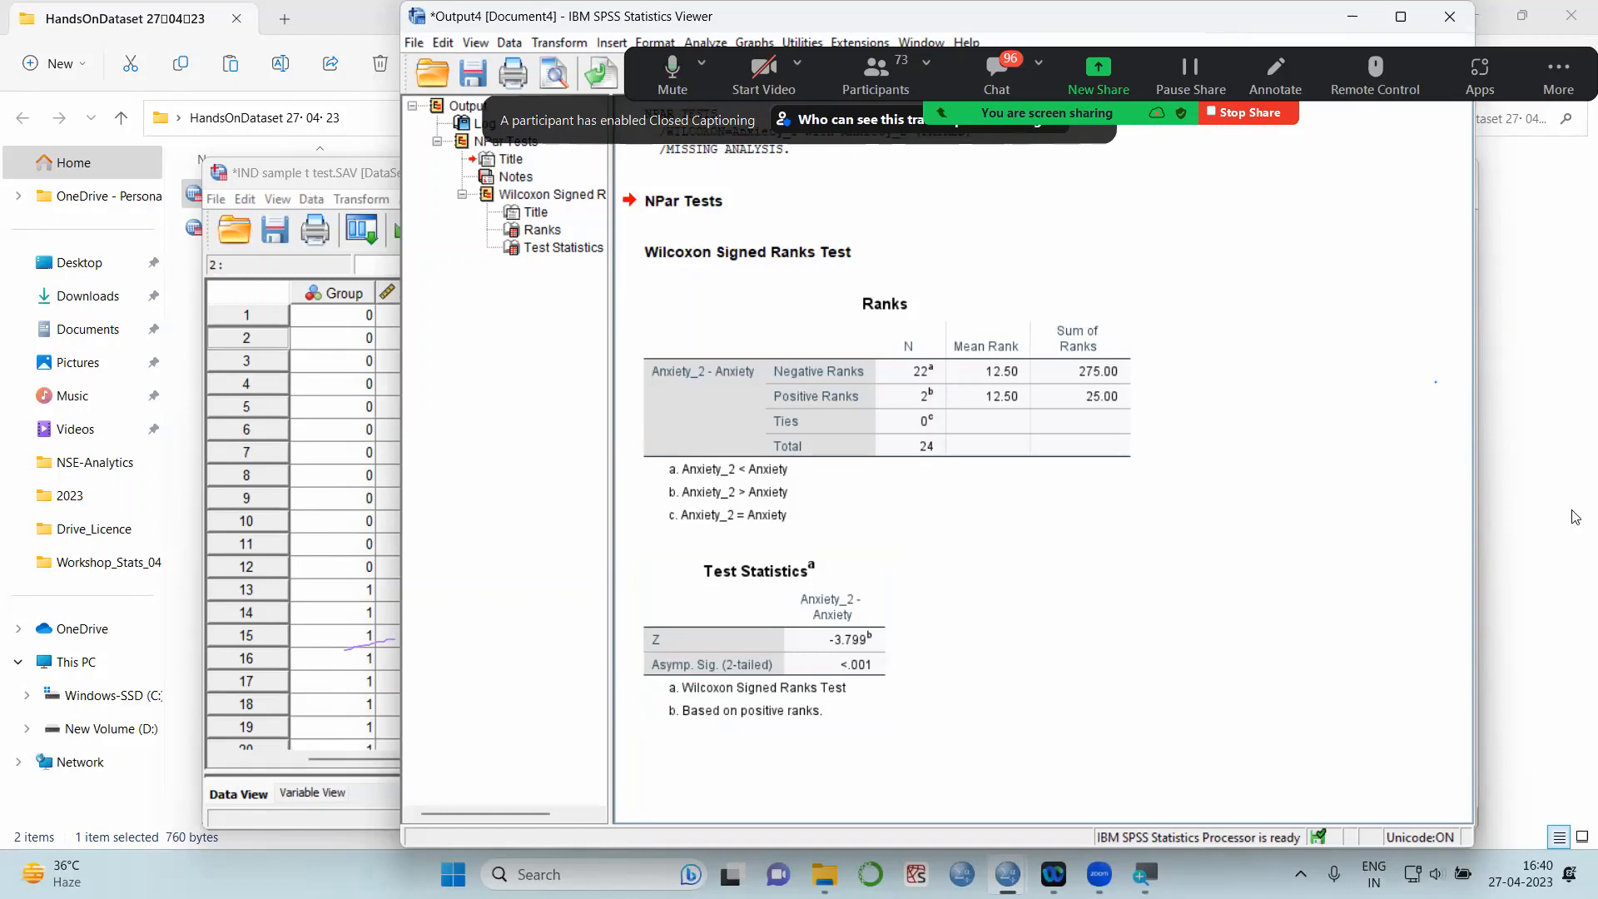
mouse_move(1007, 874)
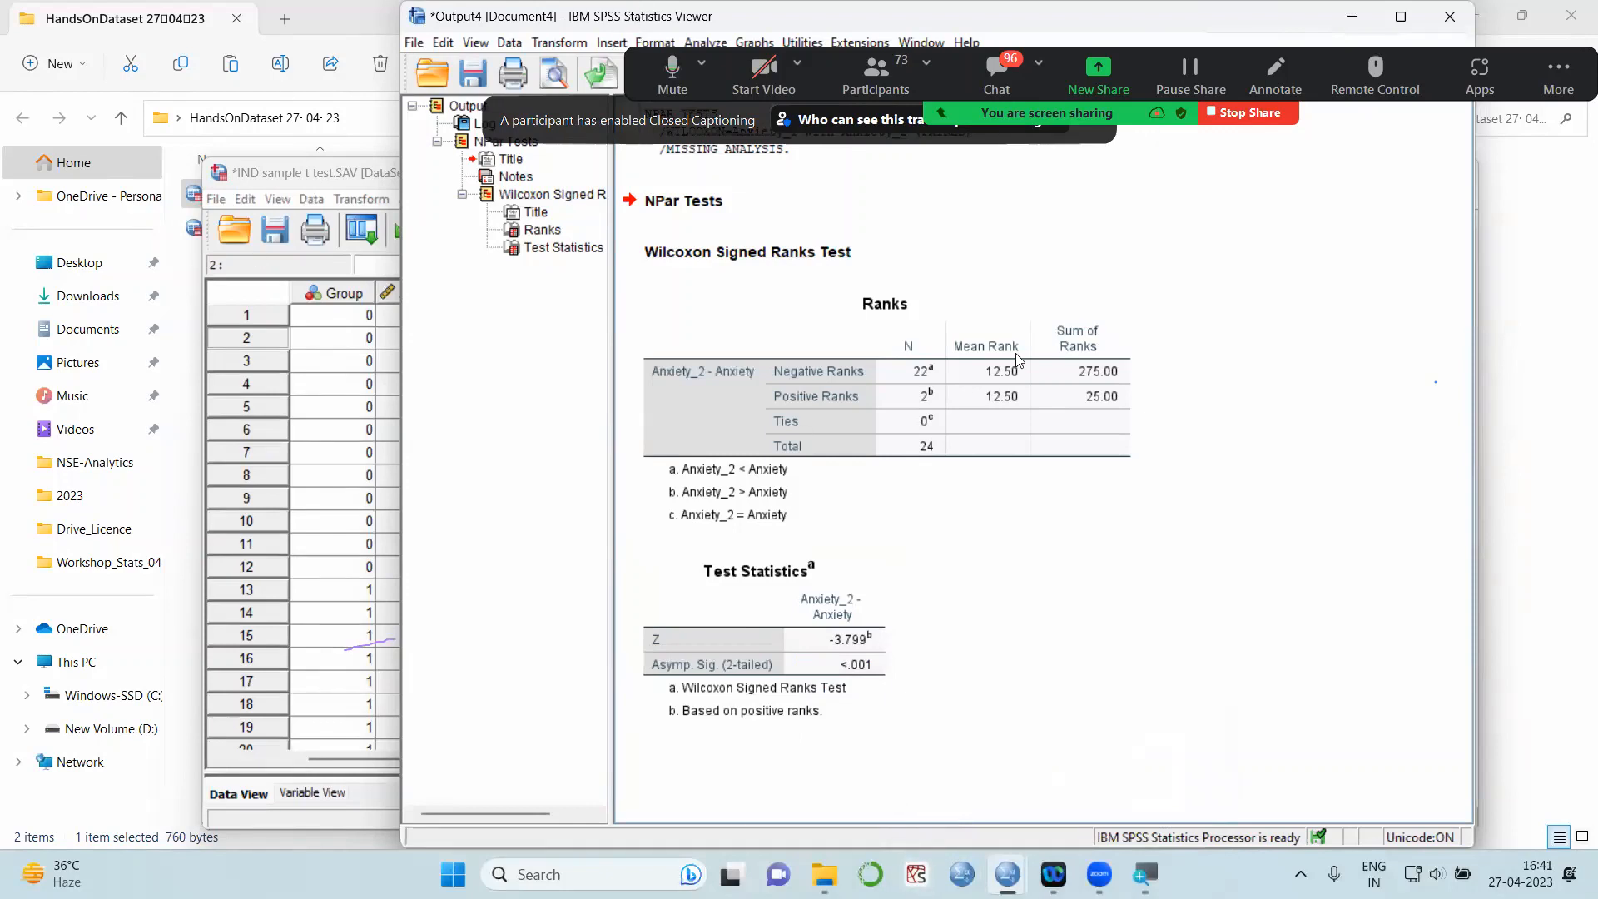
Close the Wilcoxon output viewer without saving its contents and reposition the data editor window
drag(630, 21, 319, 257)
click(1132, 260)
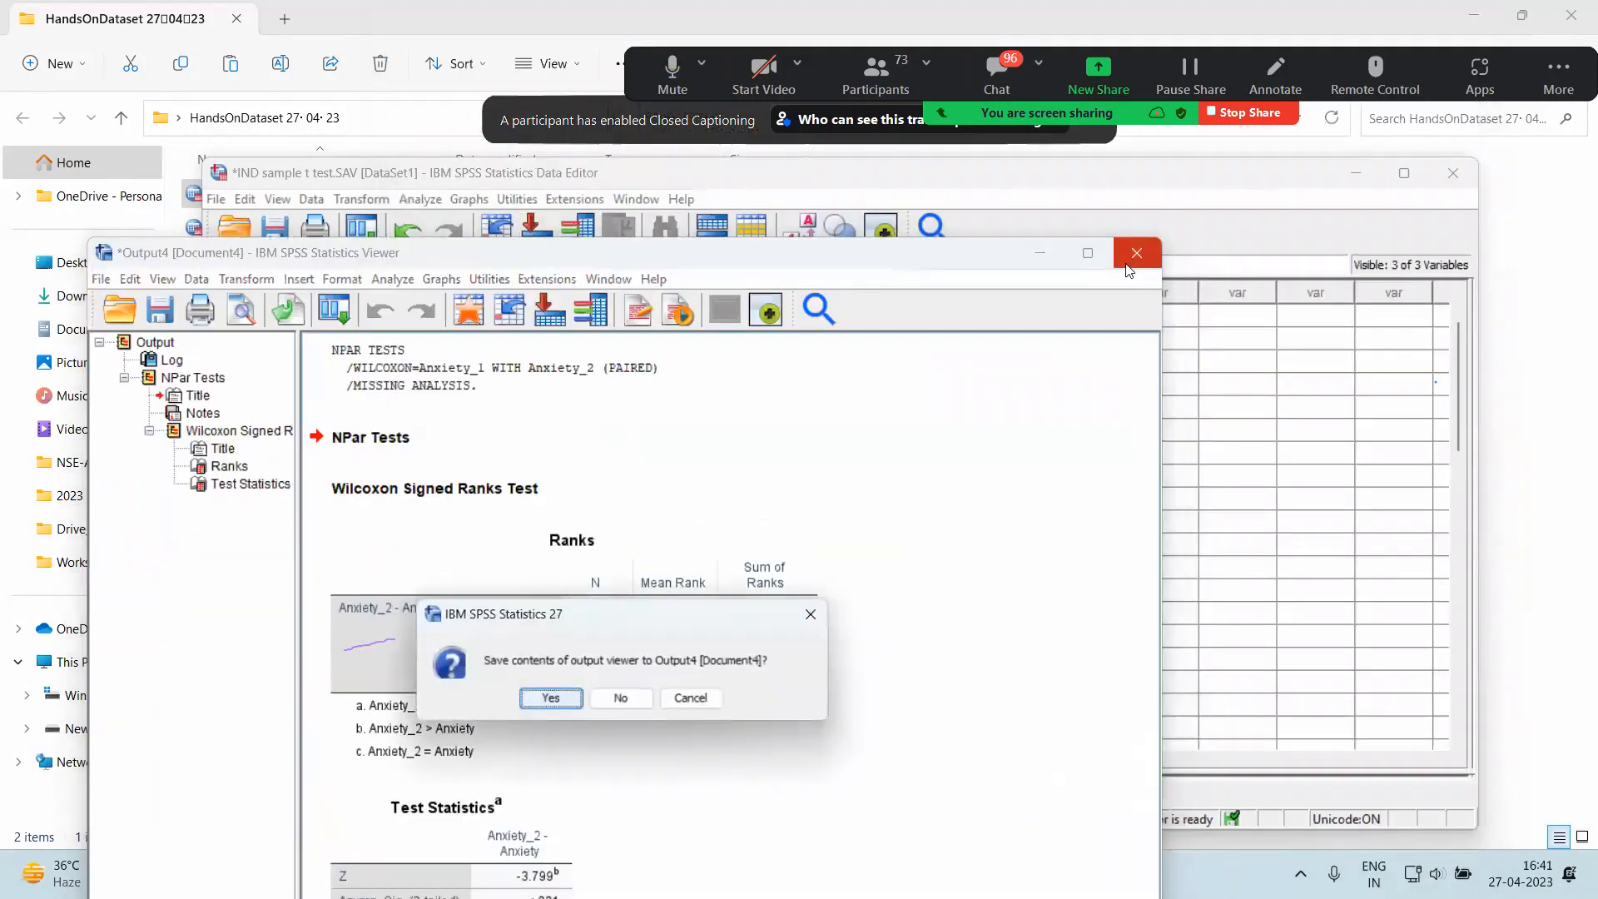
click(622, 699)
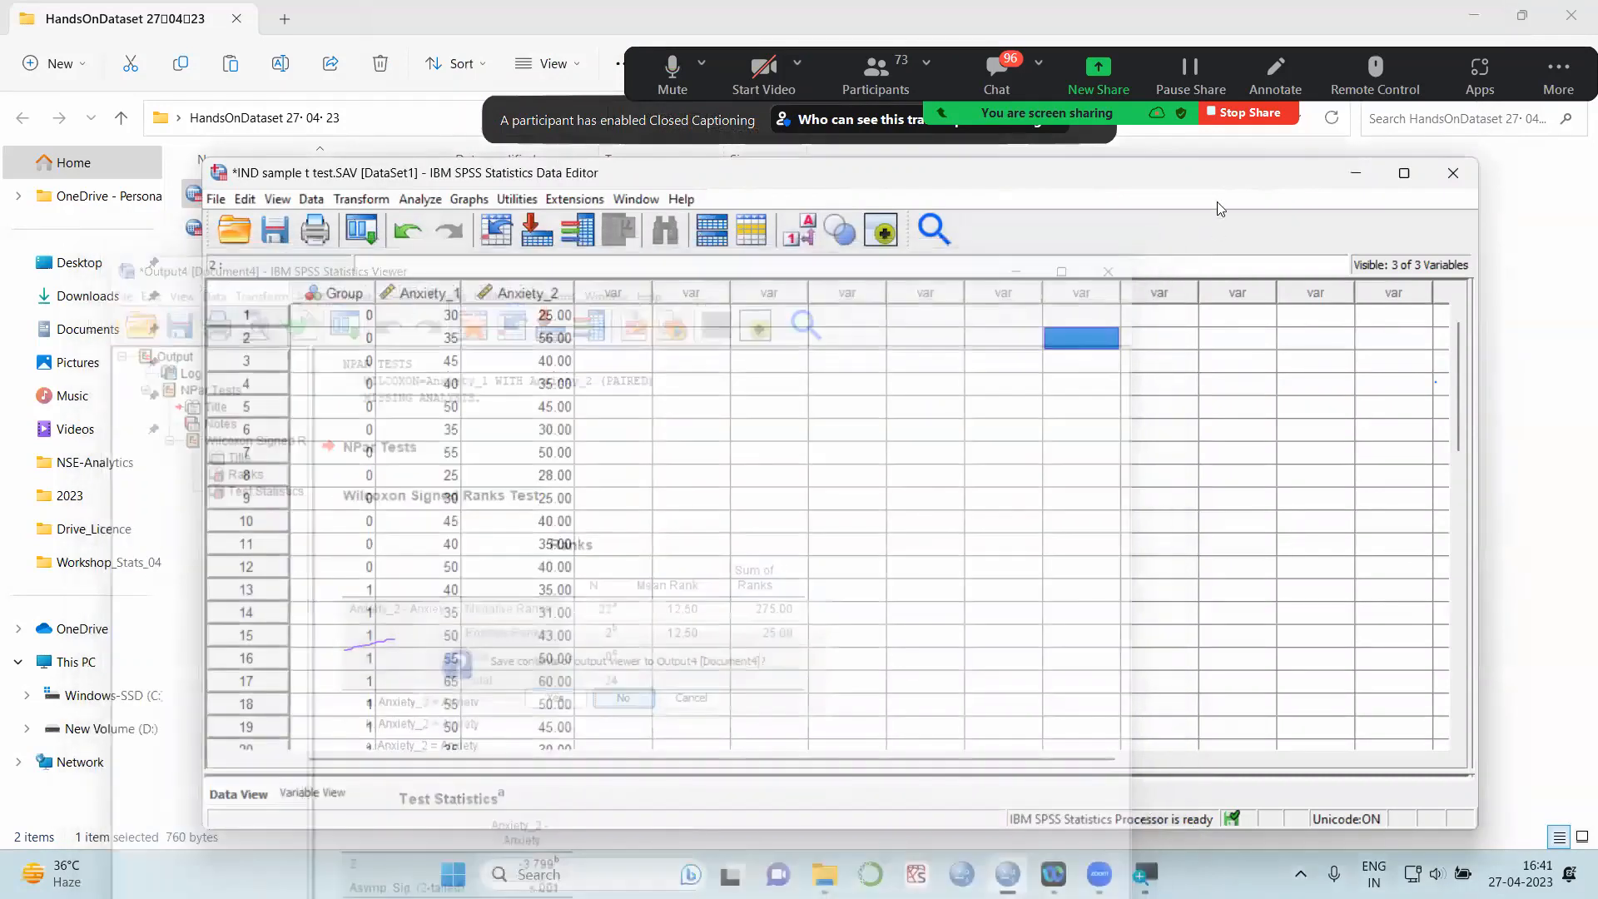
drag(1217, 194, 1197, 203)
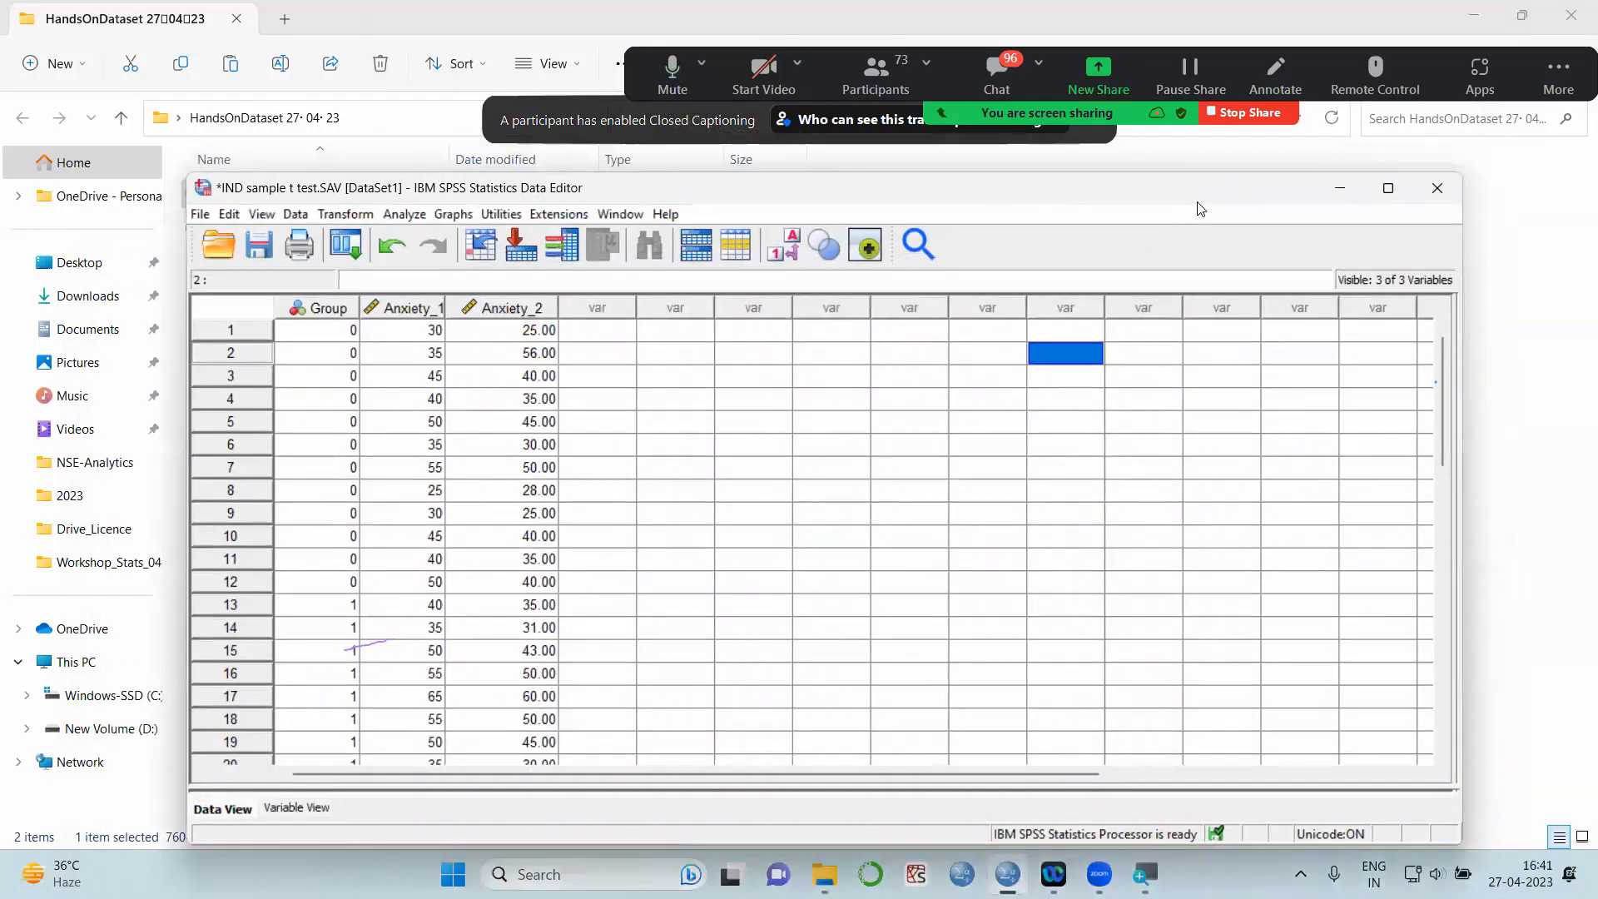